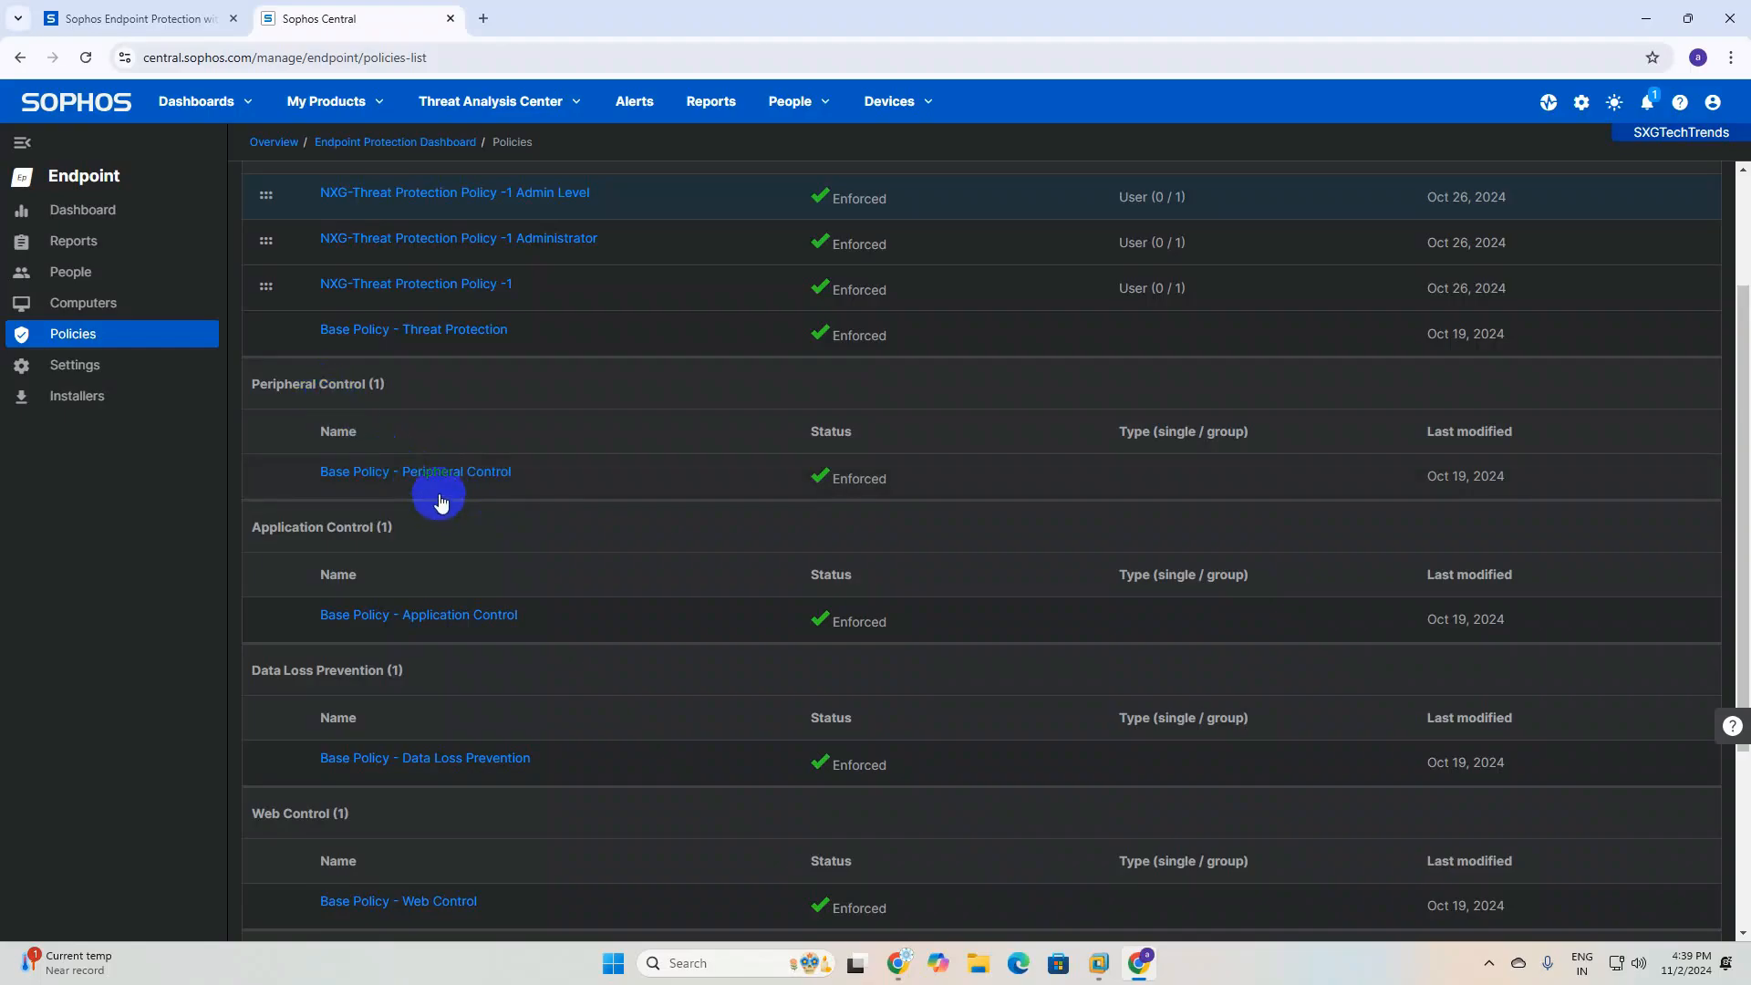
click(909, 965)
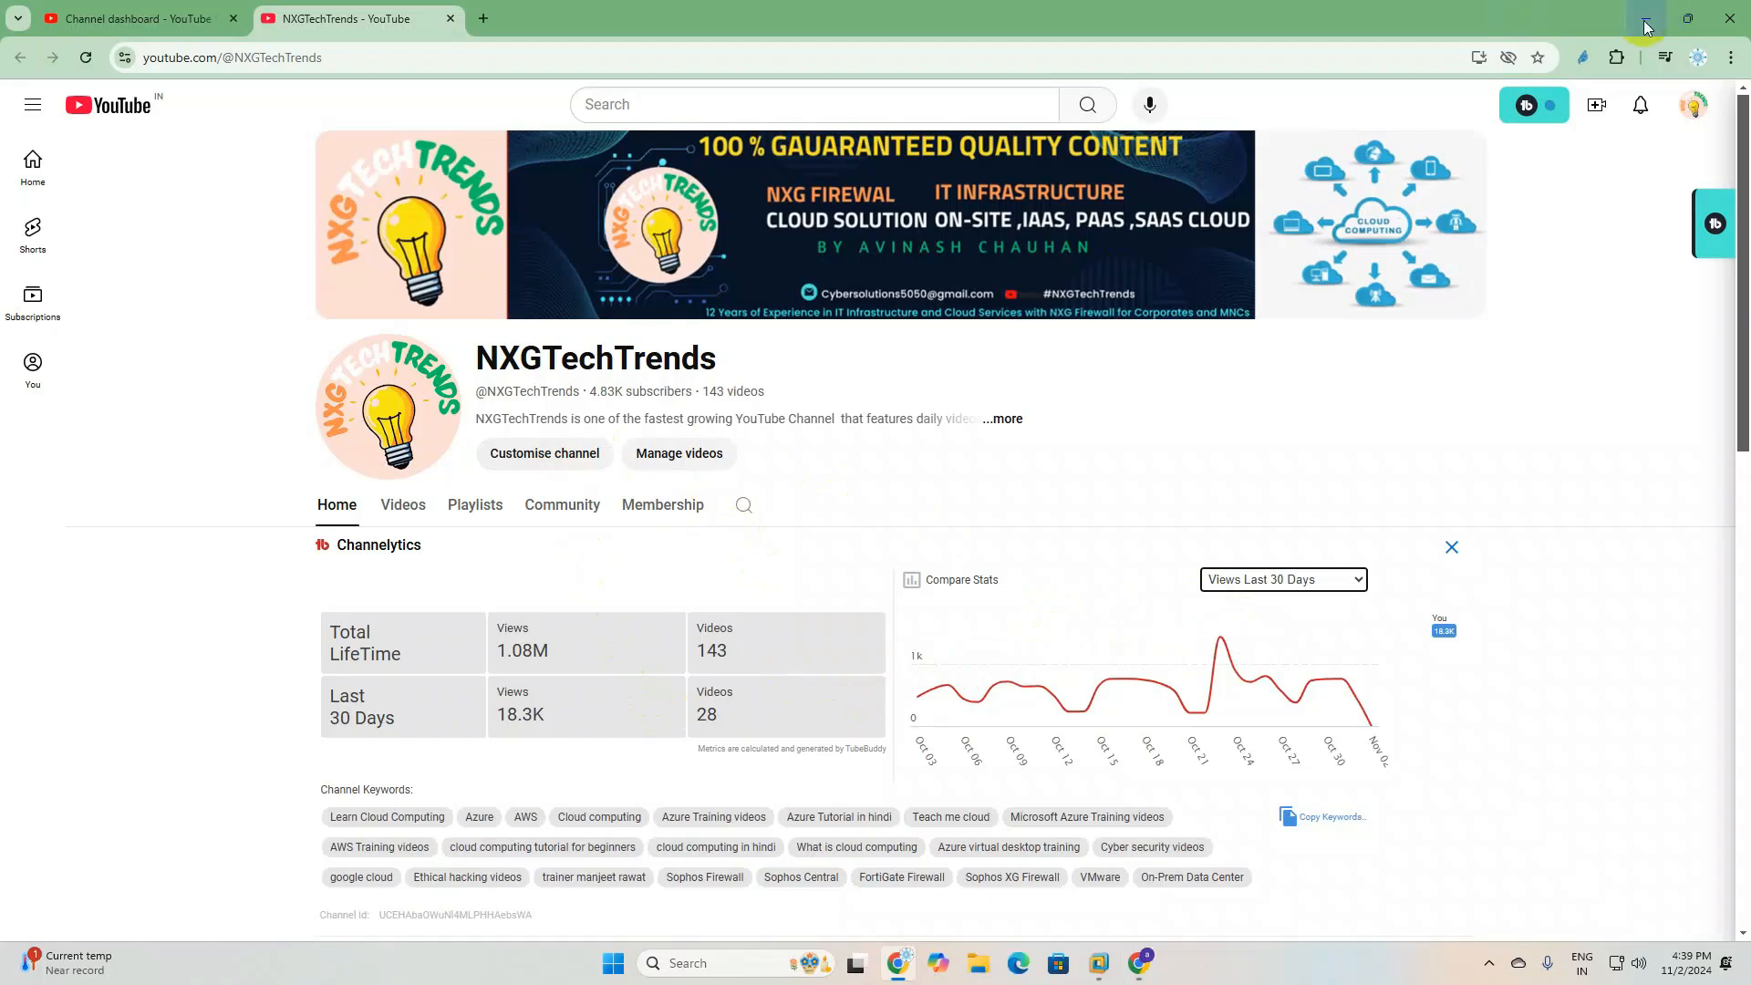
key(alt+Tab)
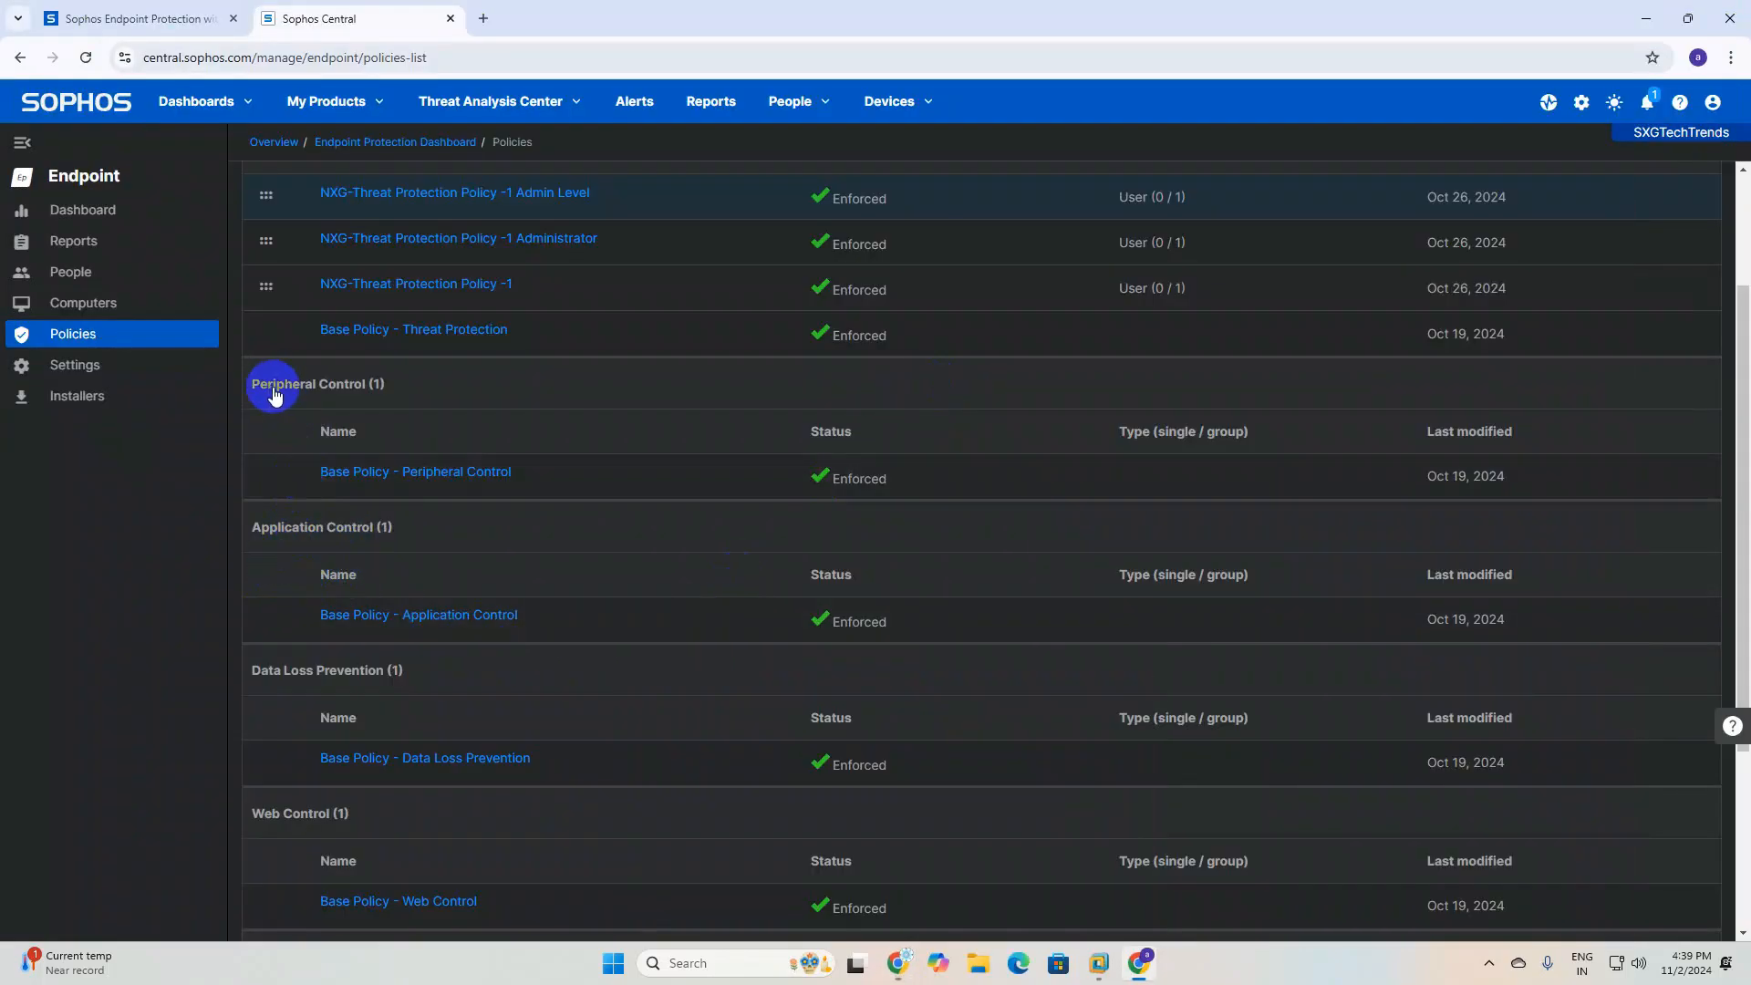
Review the users, groups, settings and enforcement pages of Base Policy - Peripheral Control, leaving the policy without saving
click(426, 483)
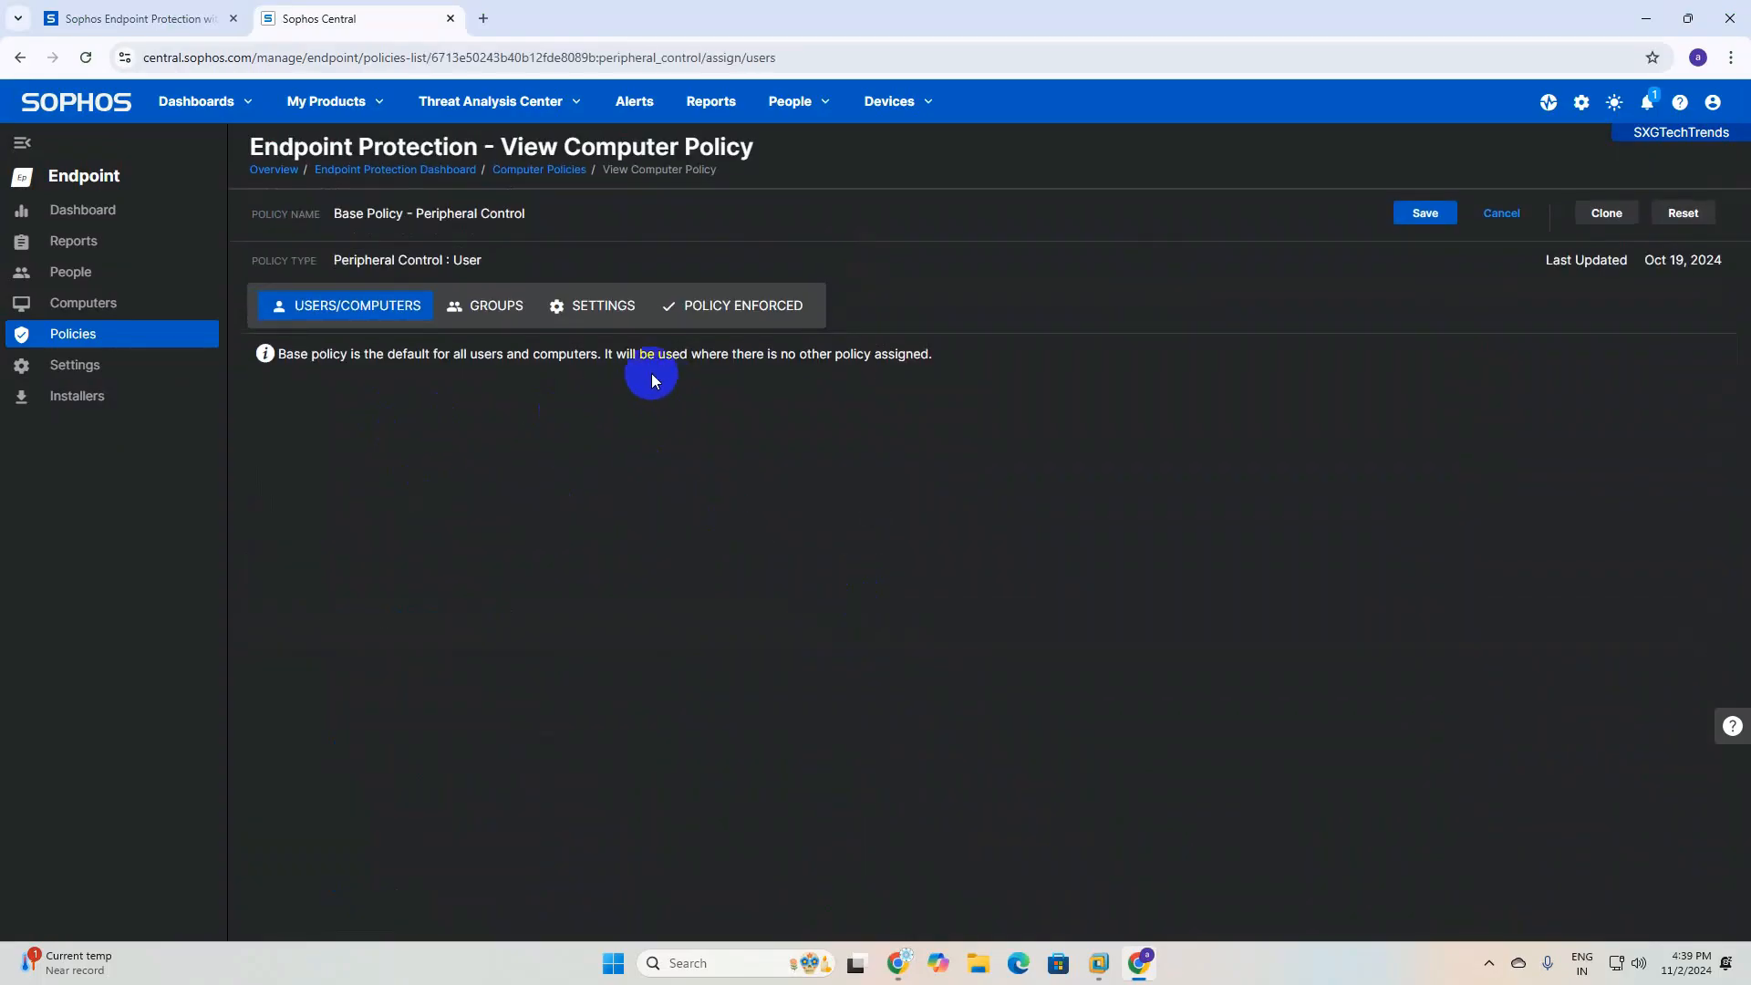
click(503, 306)
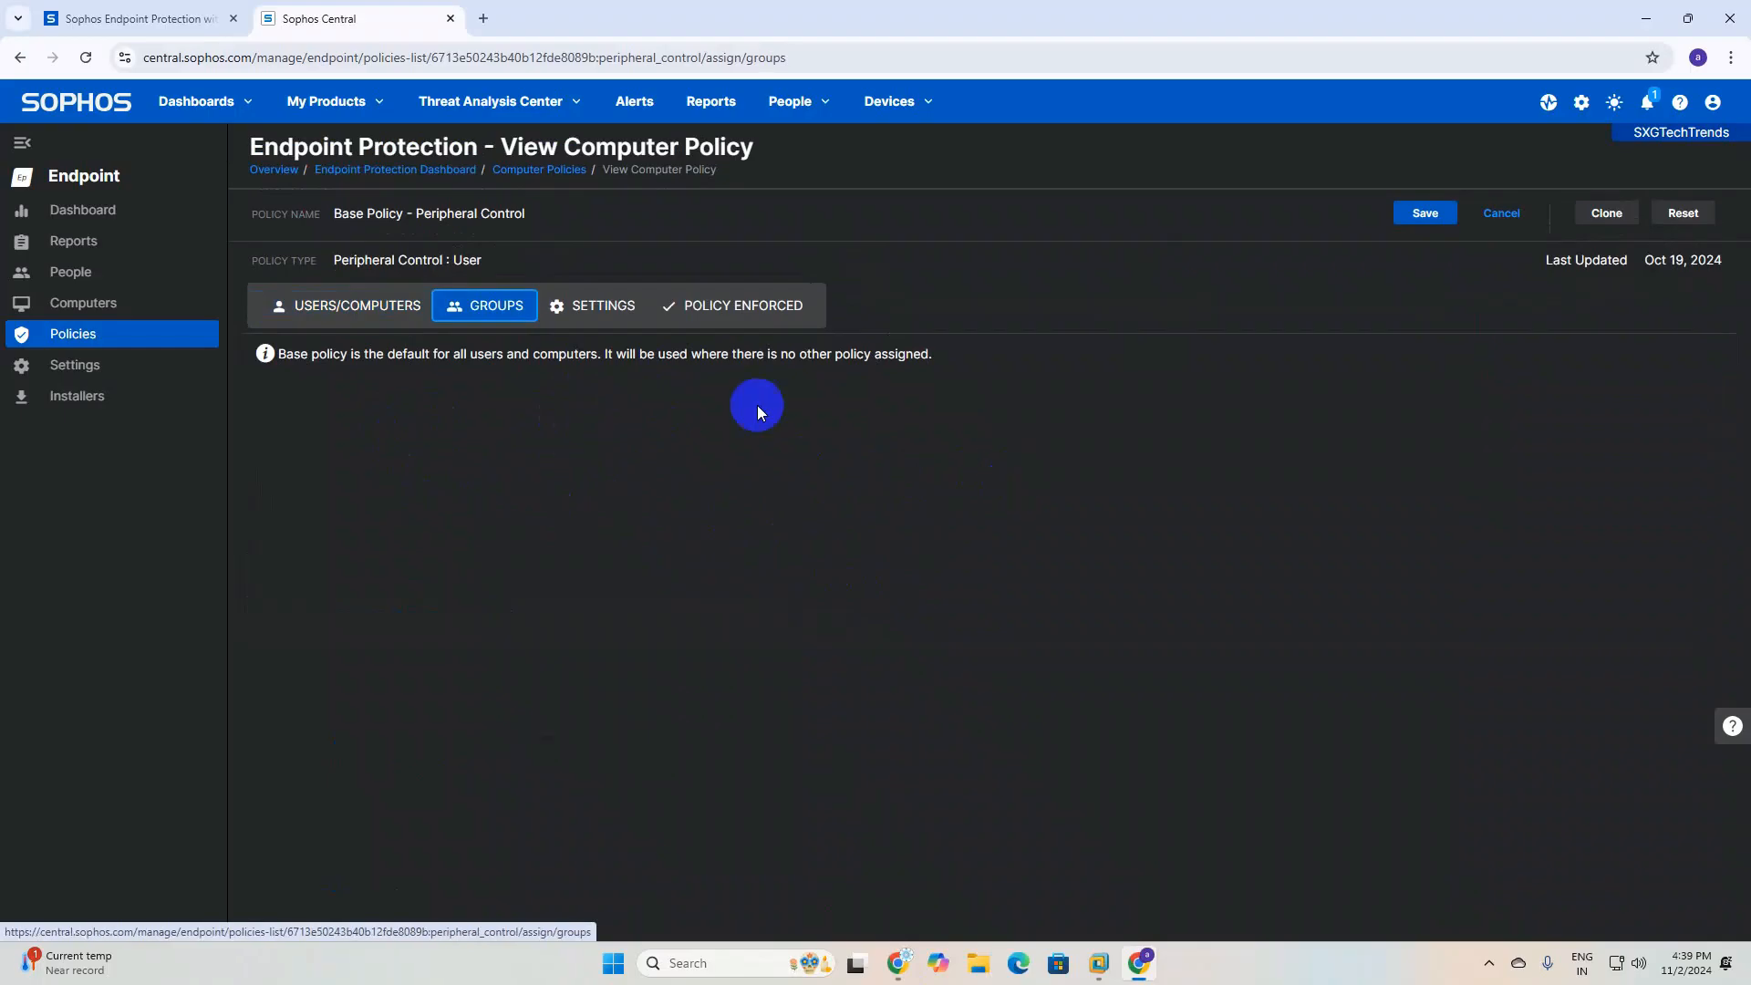
click(591, 309)
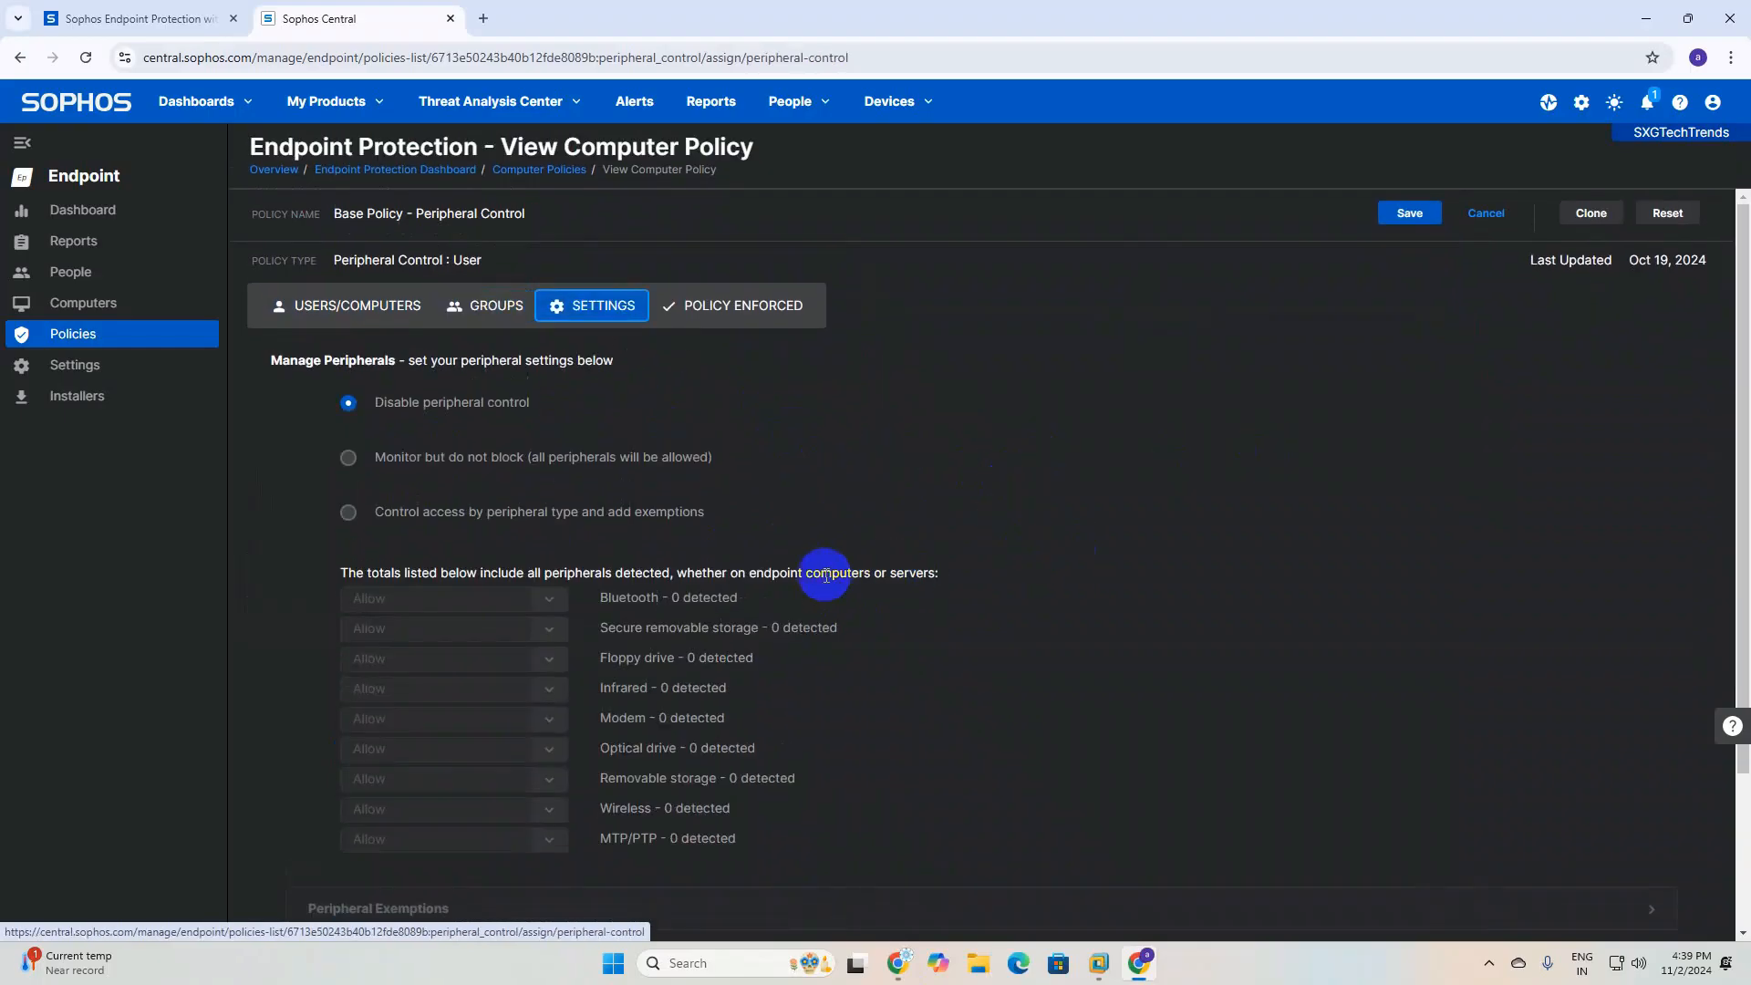
click(309, 326)
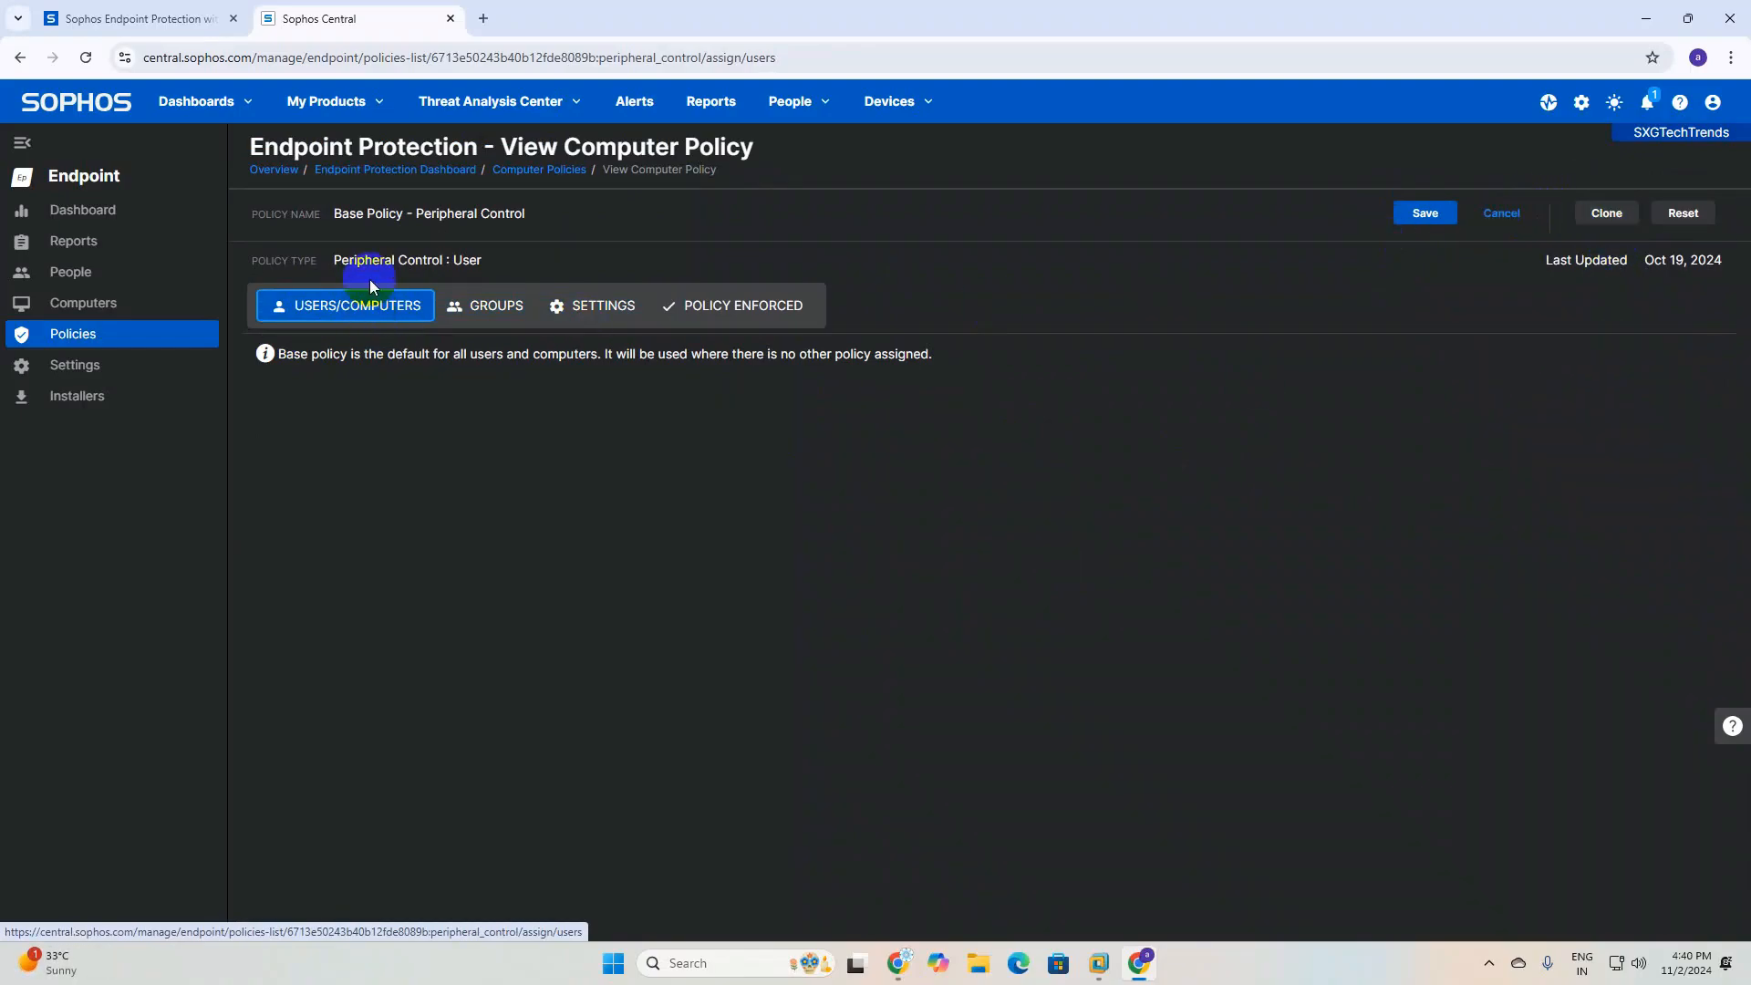
click(750, 326)
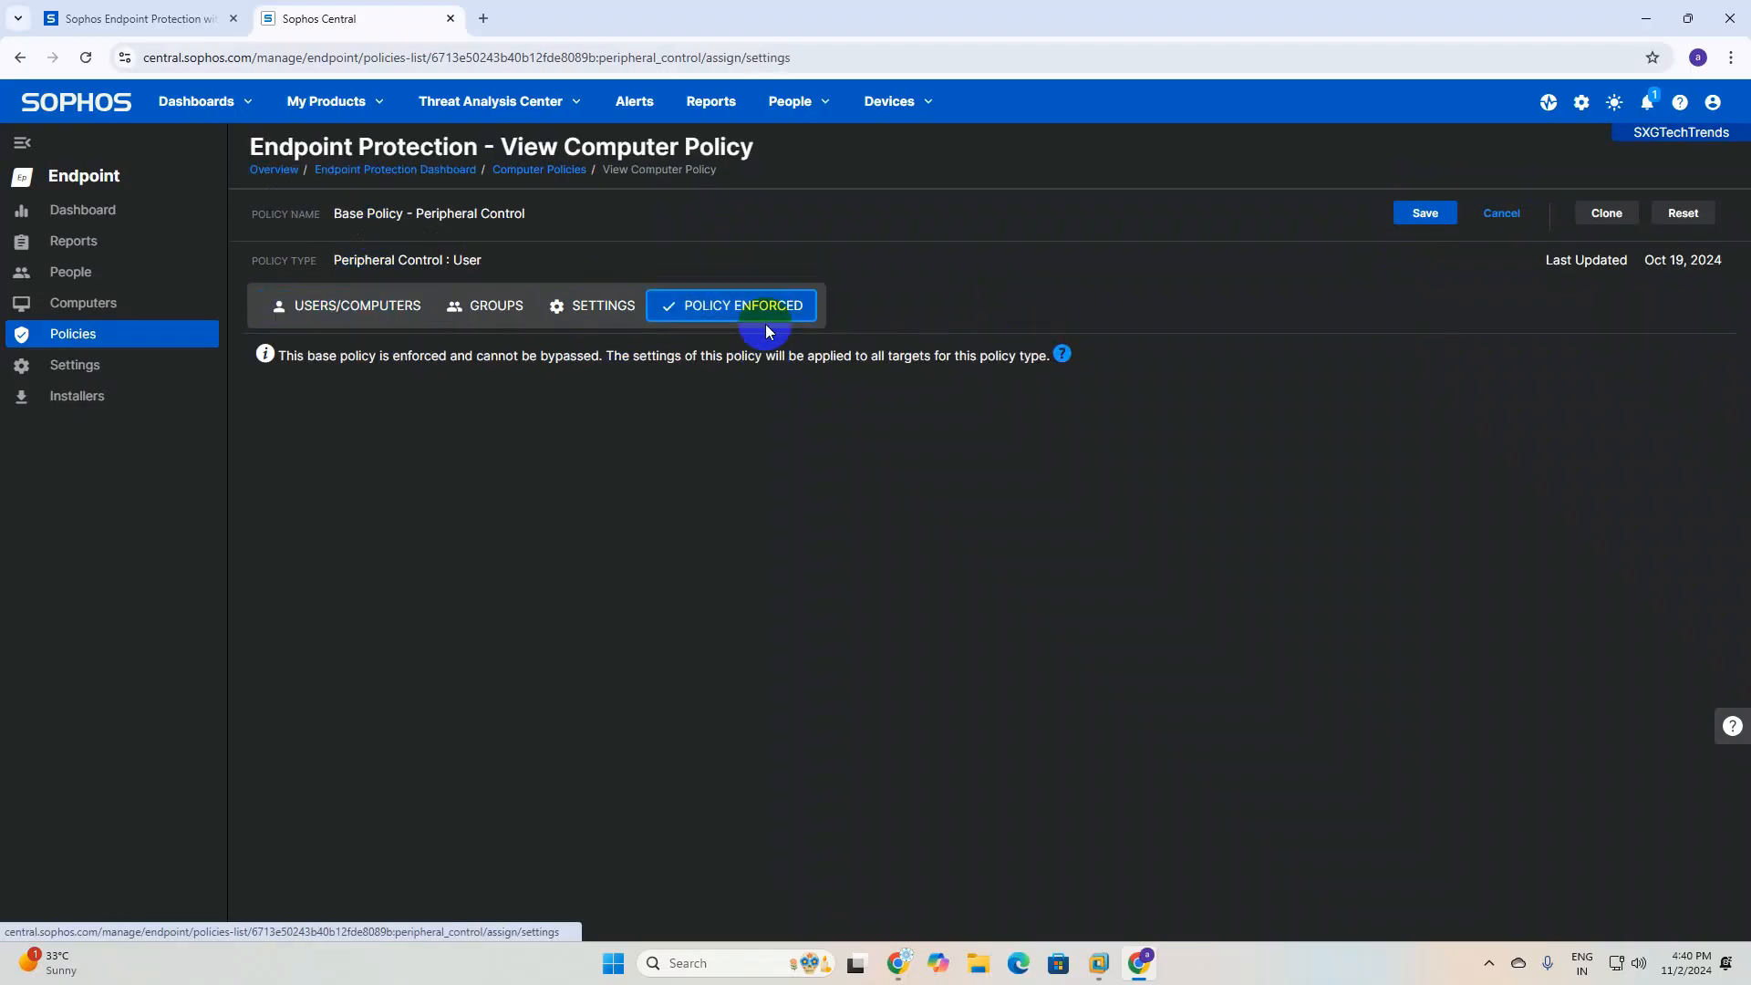
click(1505, 210)
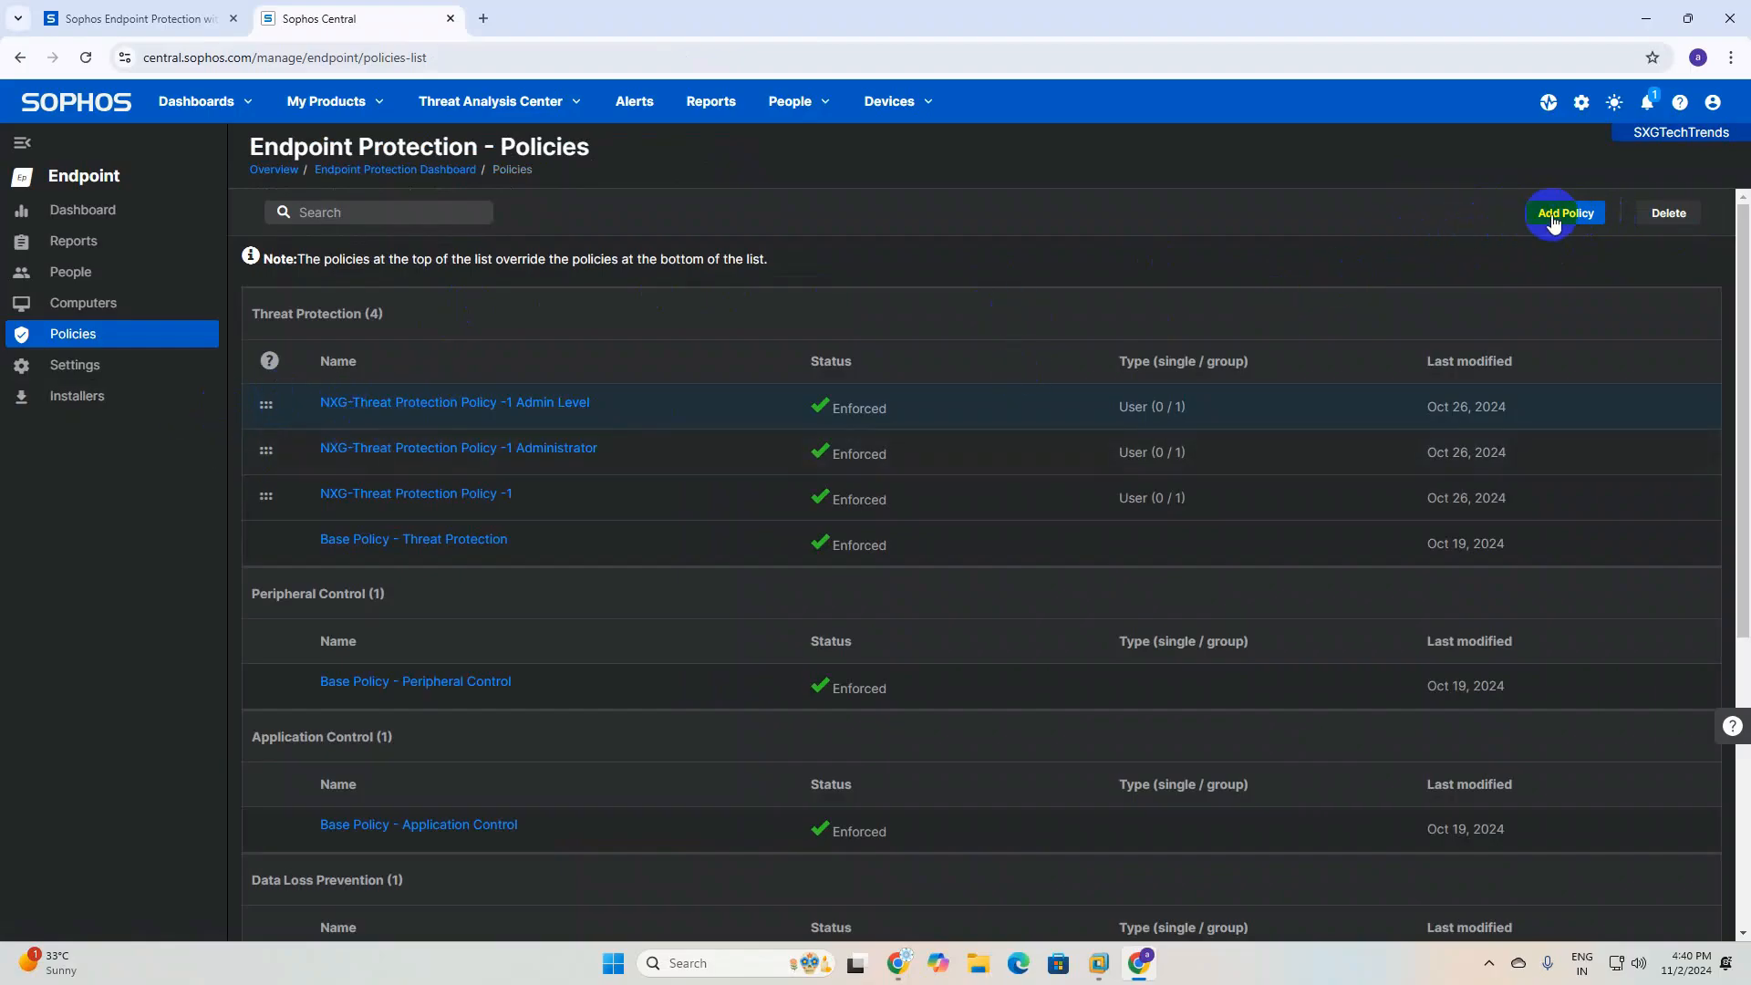
Create a new endpoint policy for the Peripheral Control feature with the User type
click(1554, 217)
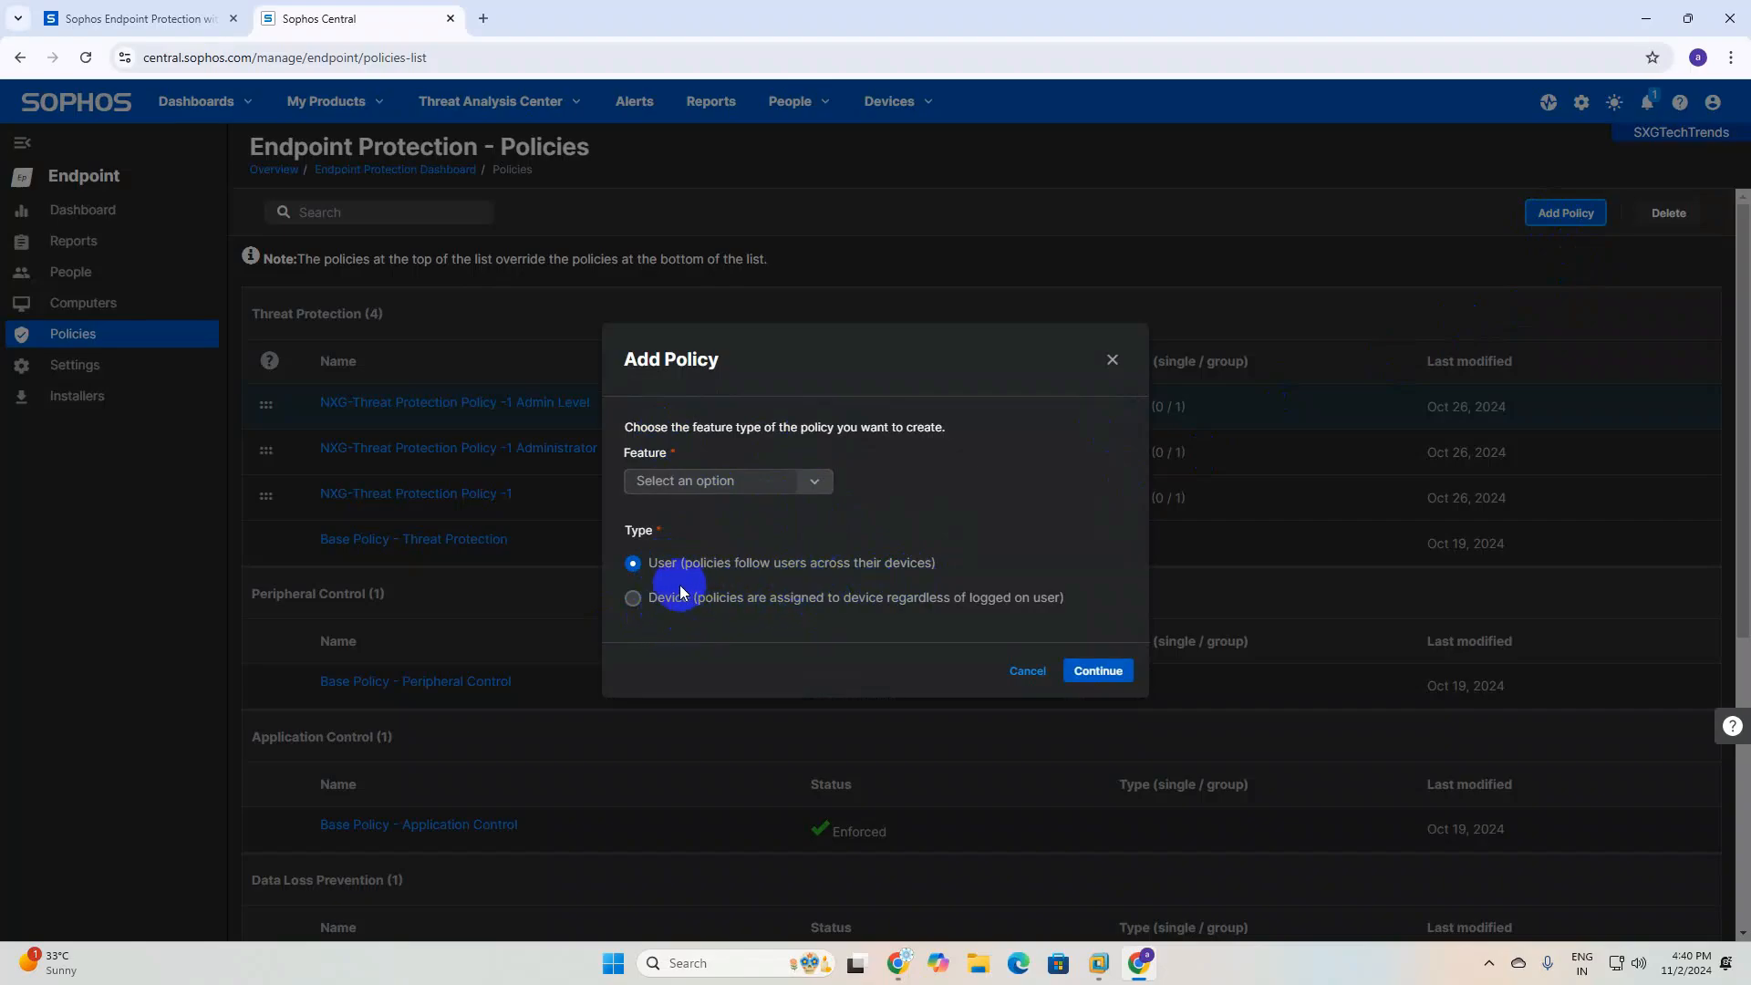
click(818, 485)
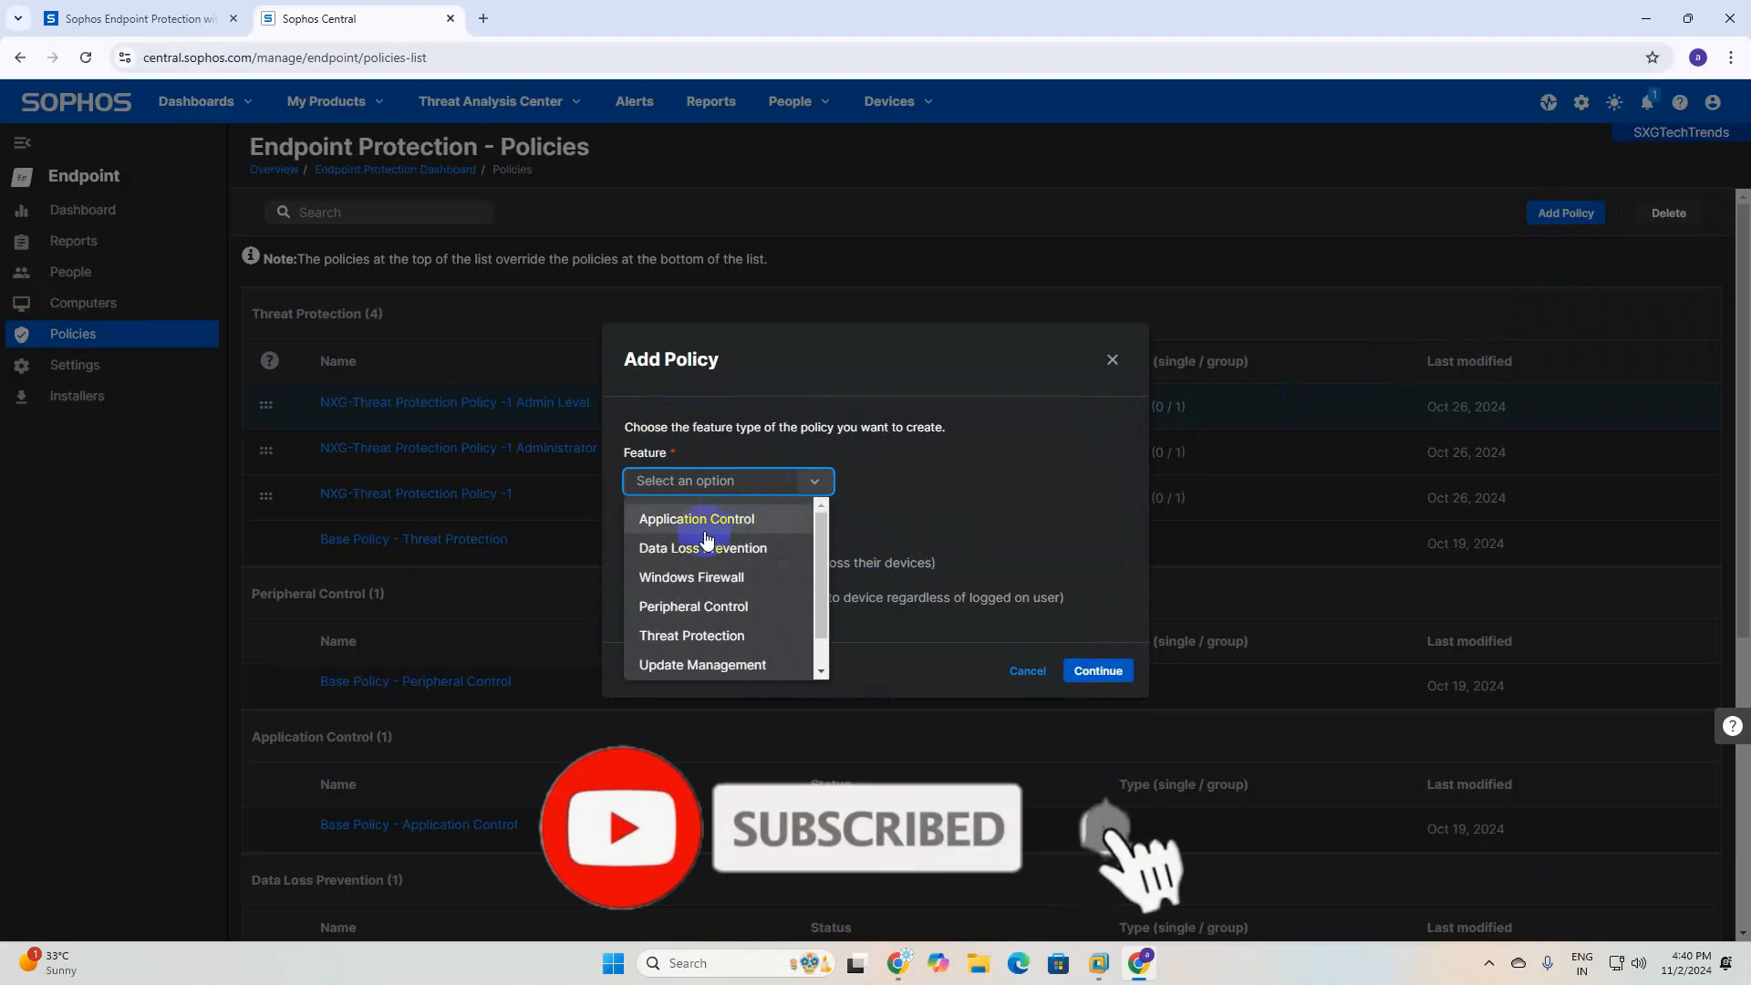
click(703, 607)
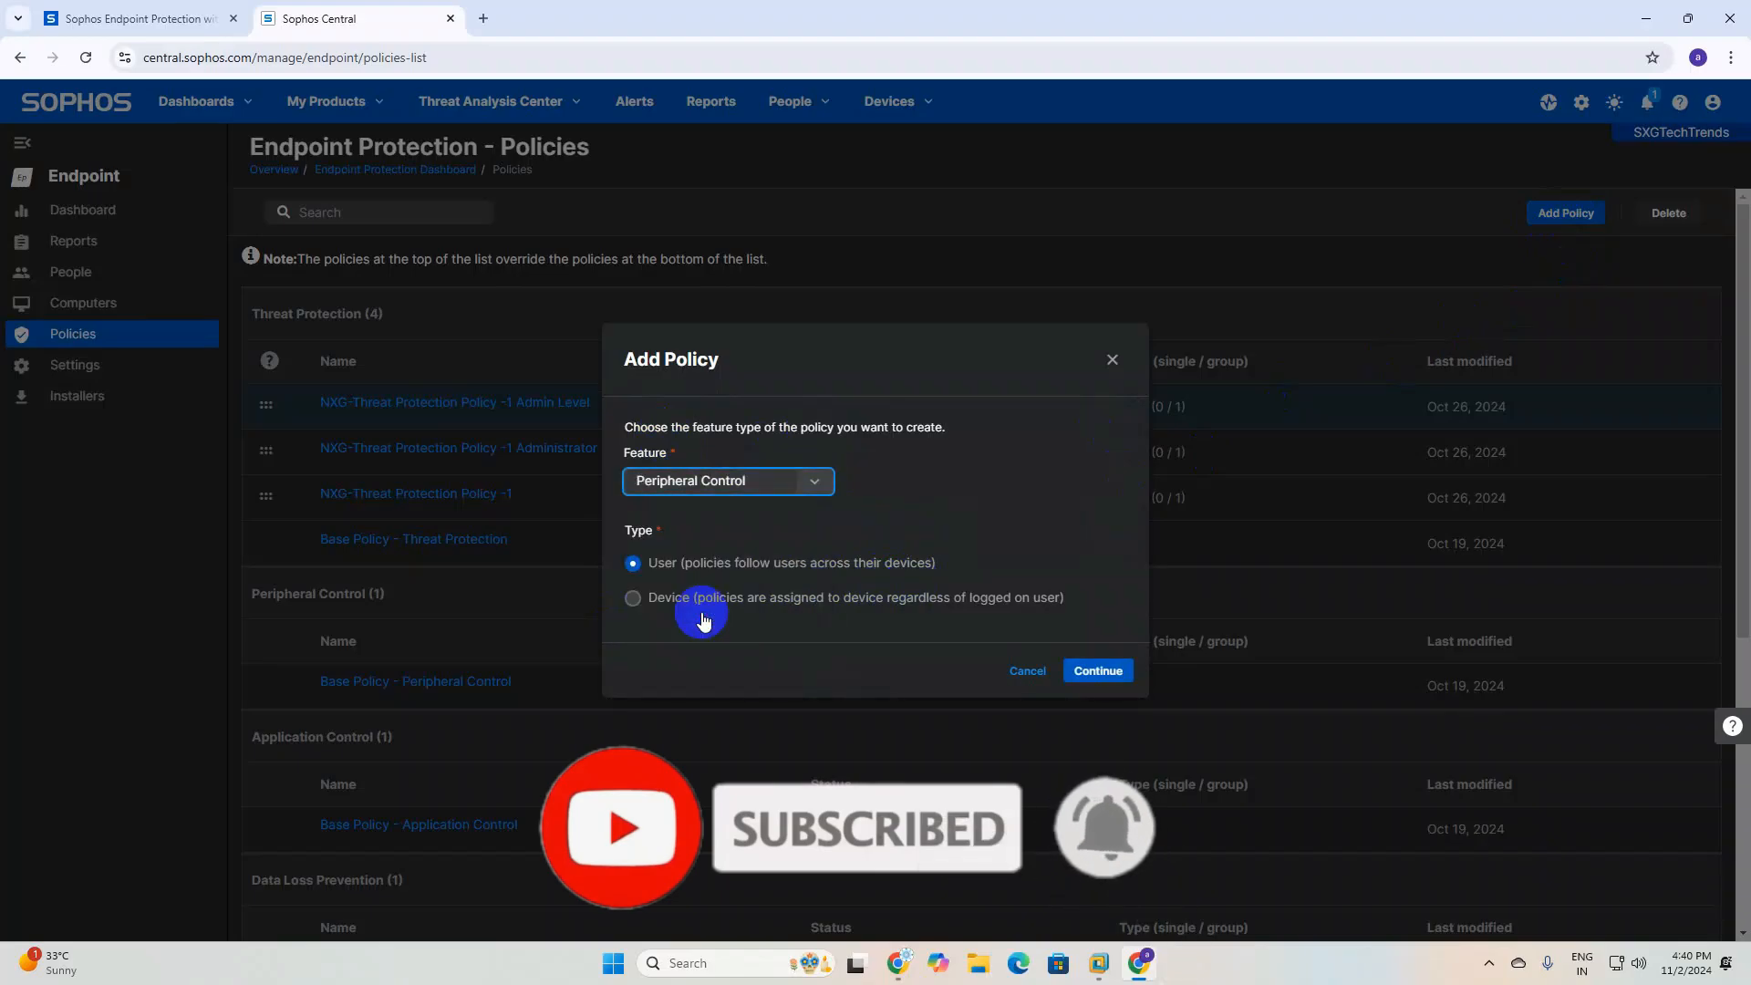
click(1081, 673)
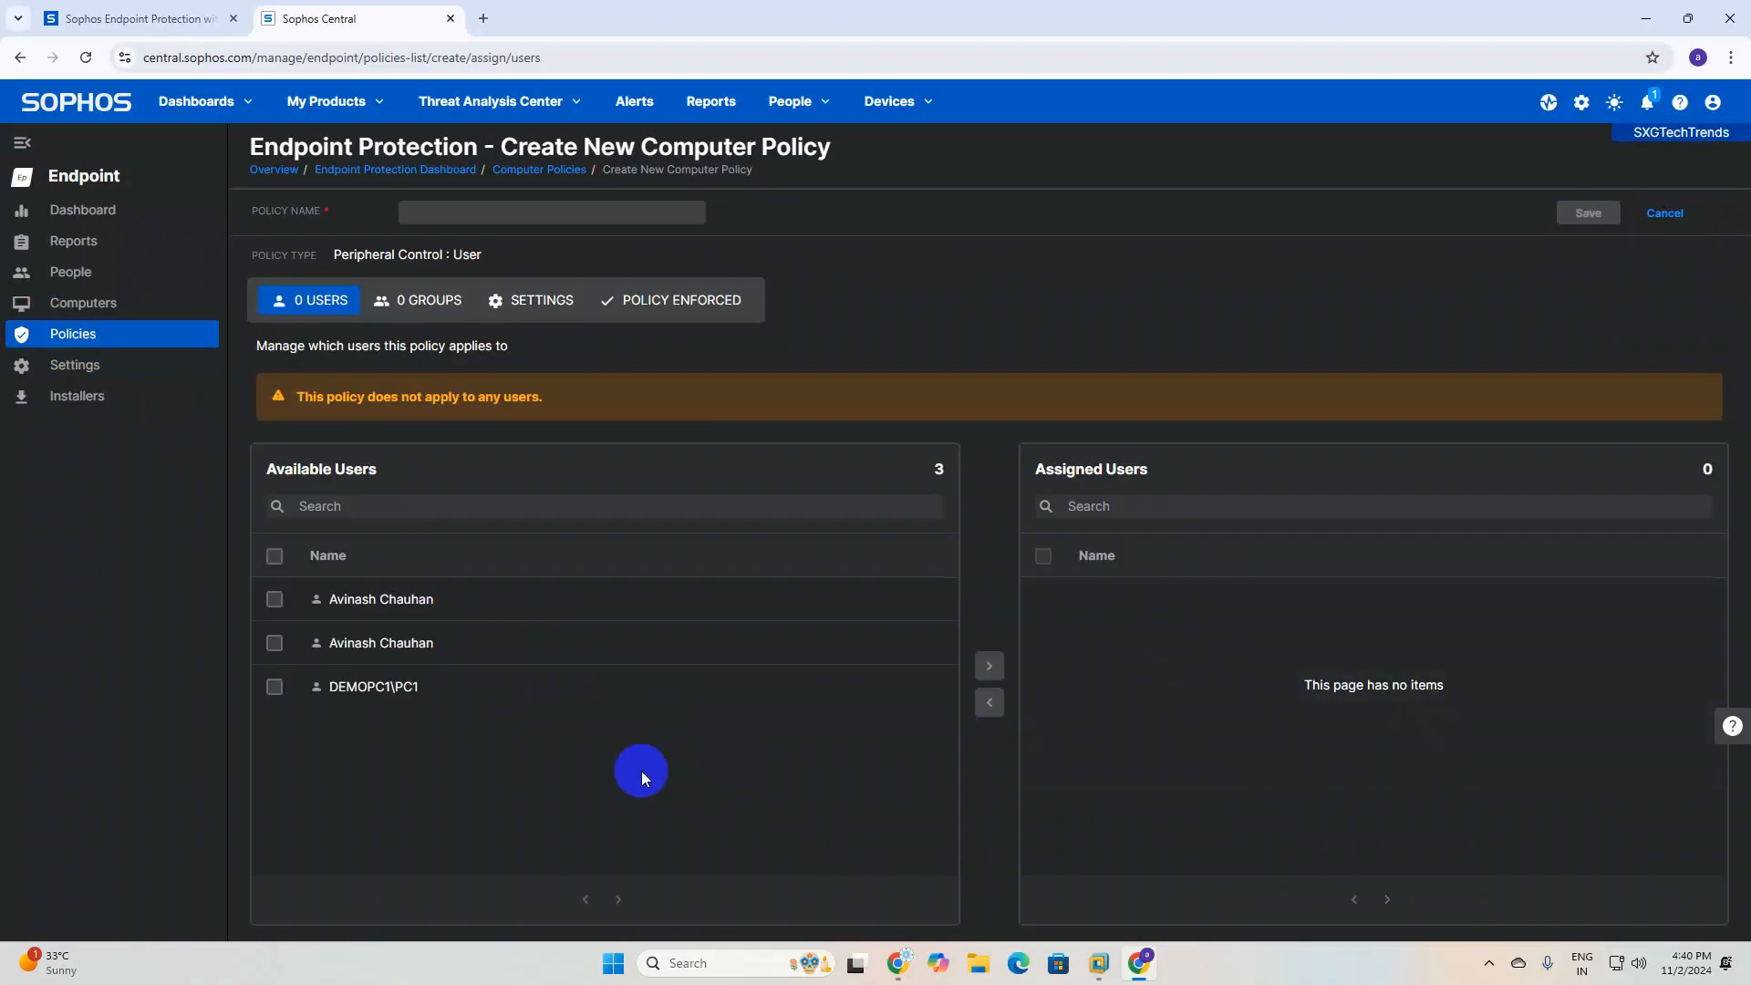
Name the new peripheral policy "NXG-Peripheral Control Full Access", with the spelling corrected, and save it
click(464, 208)
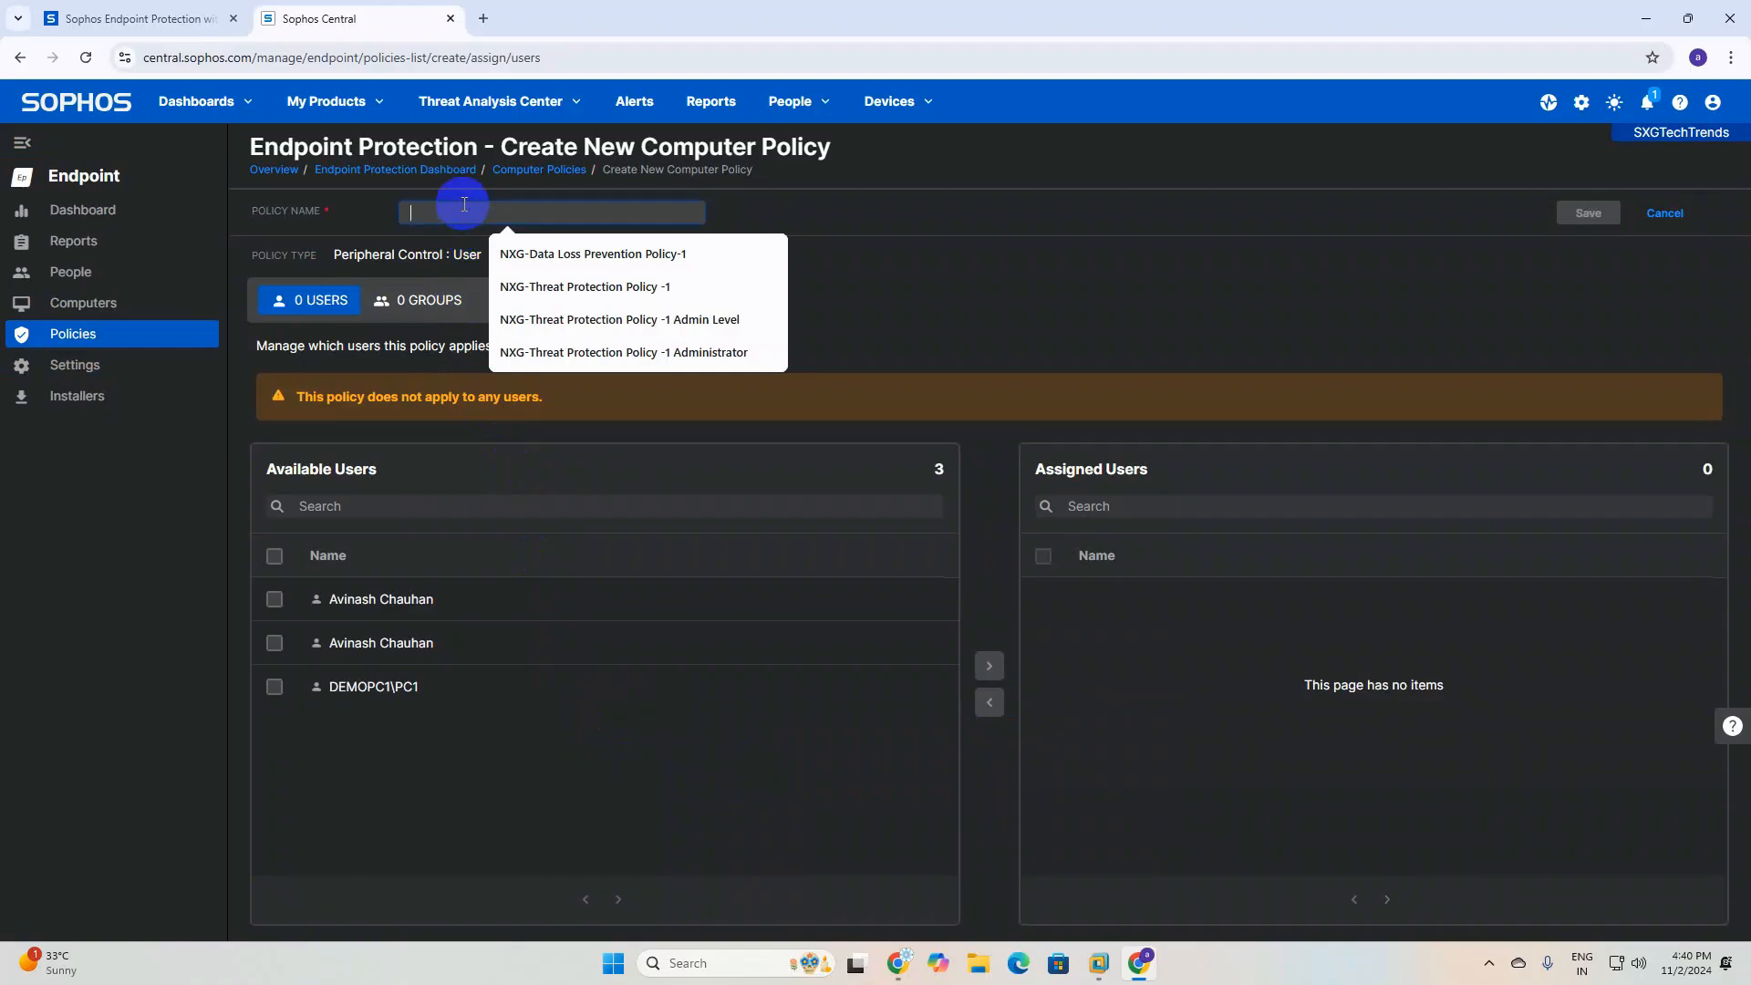
key(Caps_Lock)
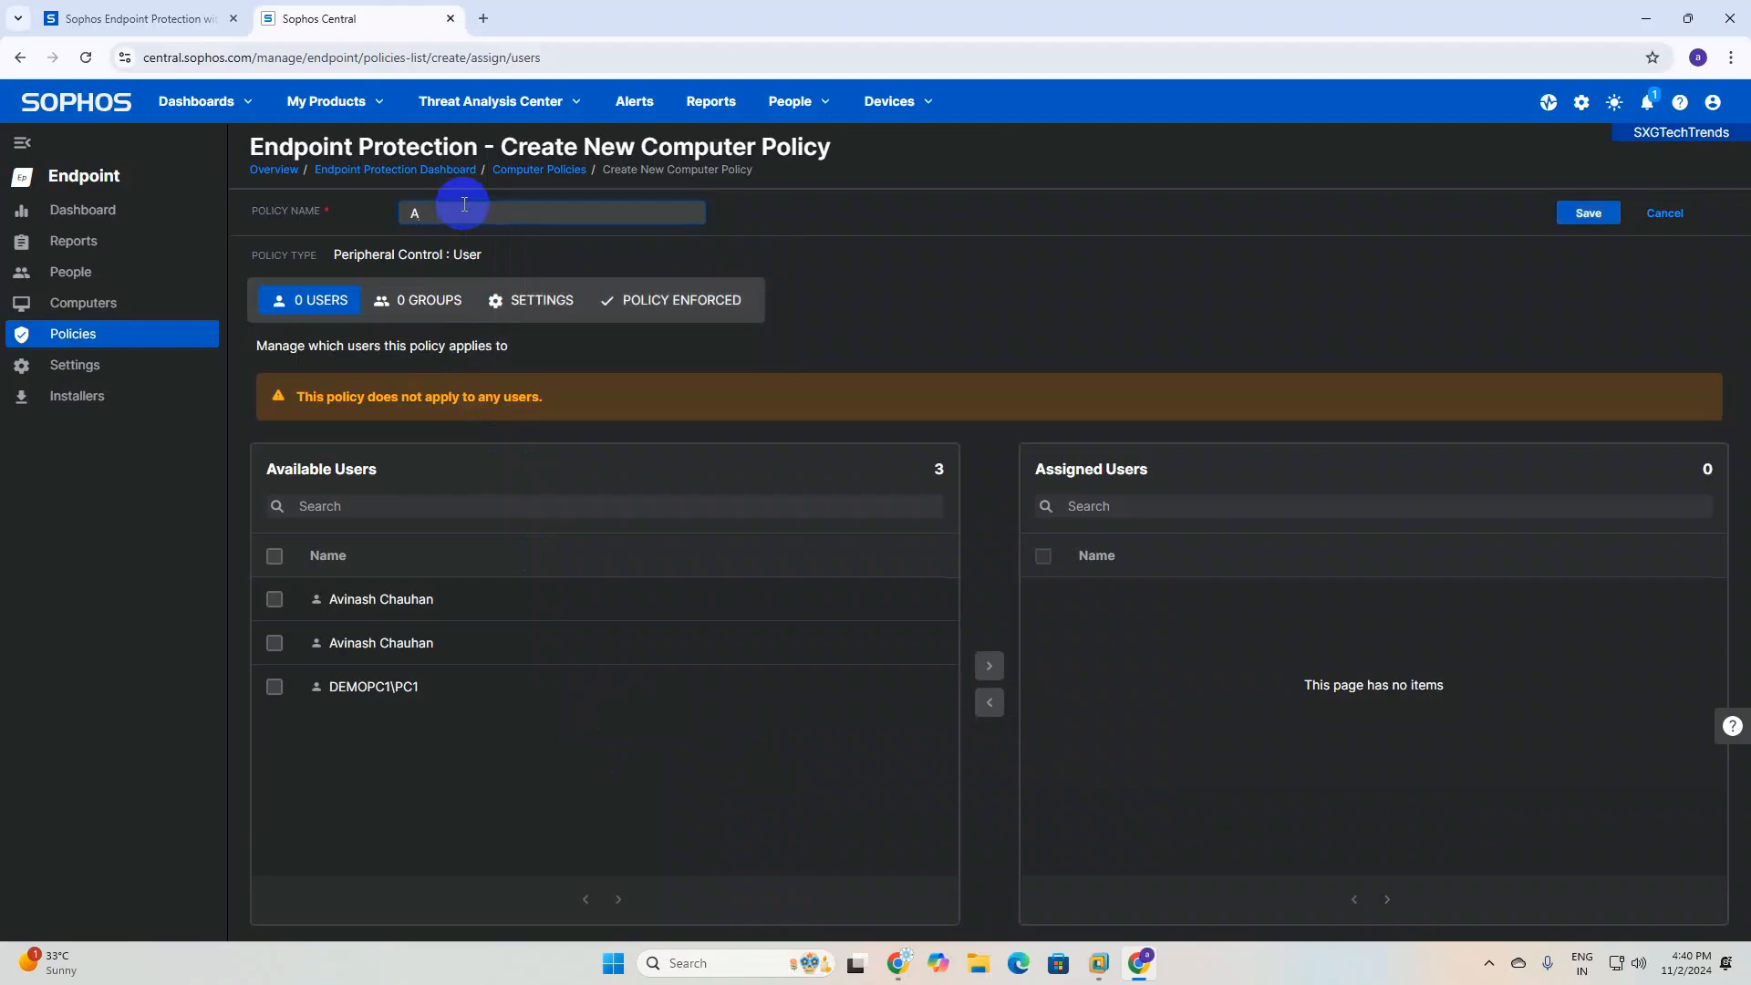
text(NXG)
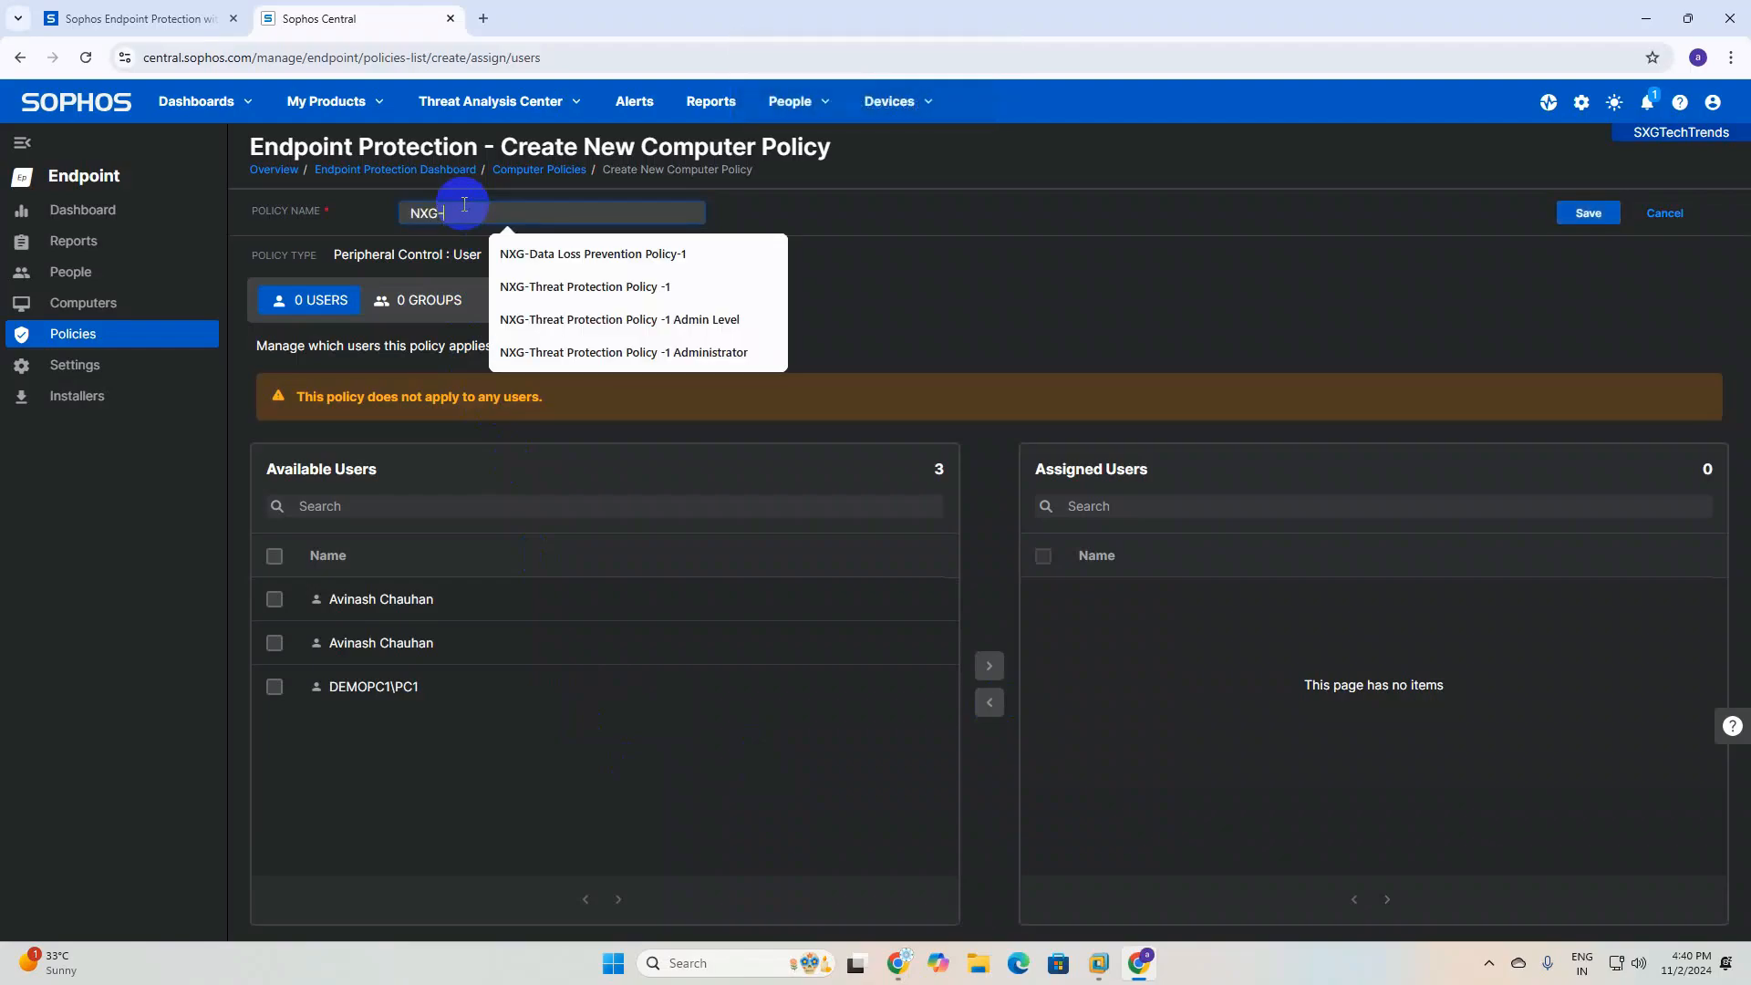
text(-P)
key(Caps_Lock)
text(er)
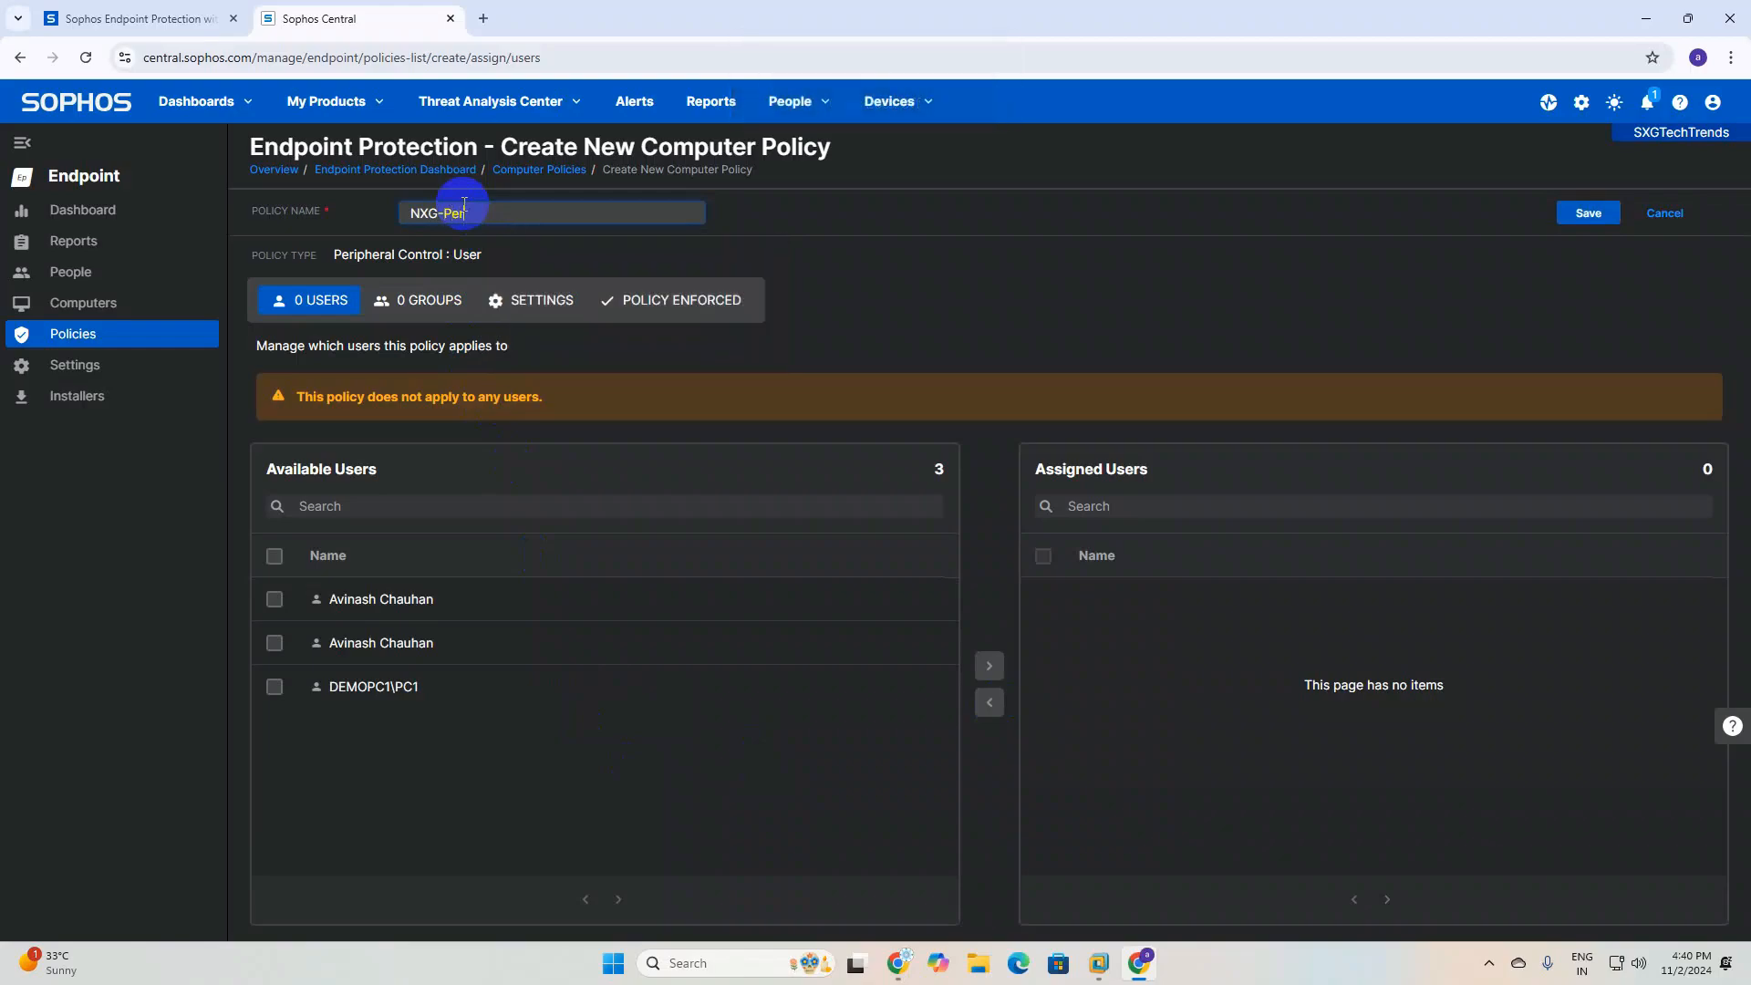
text(pheral)
key(Caps_Lock)
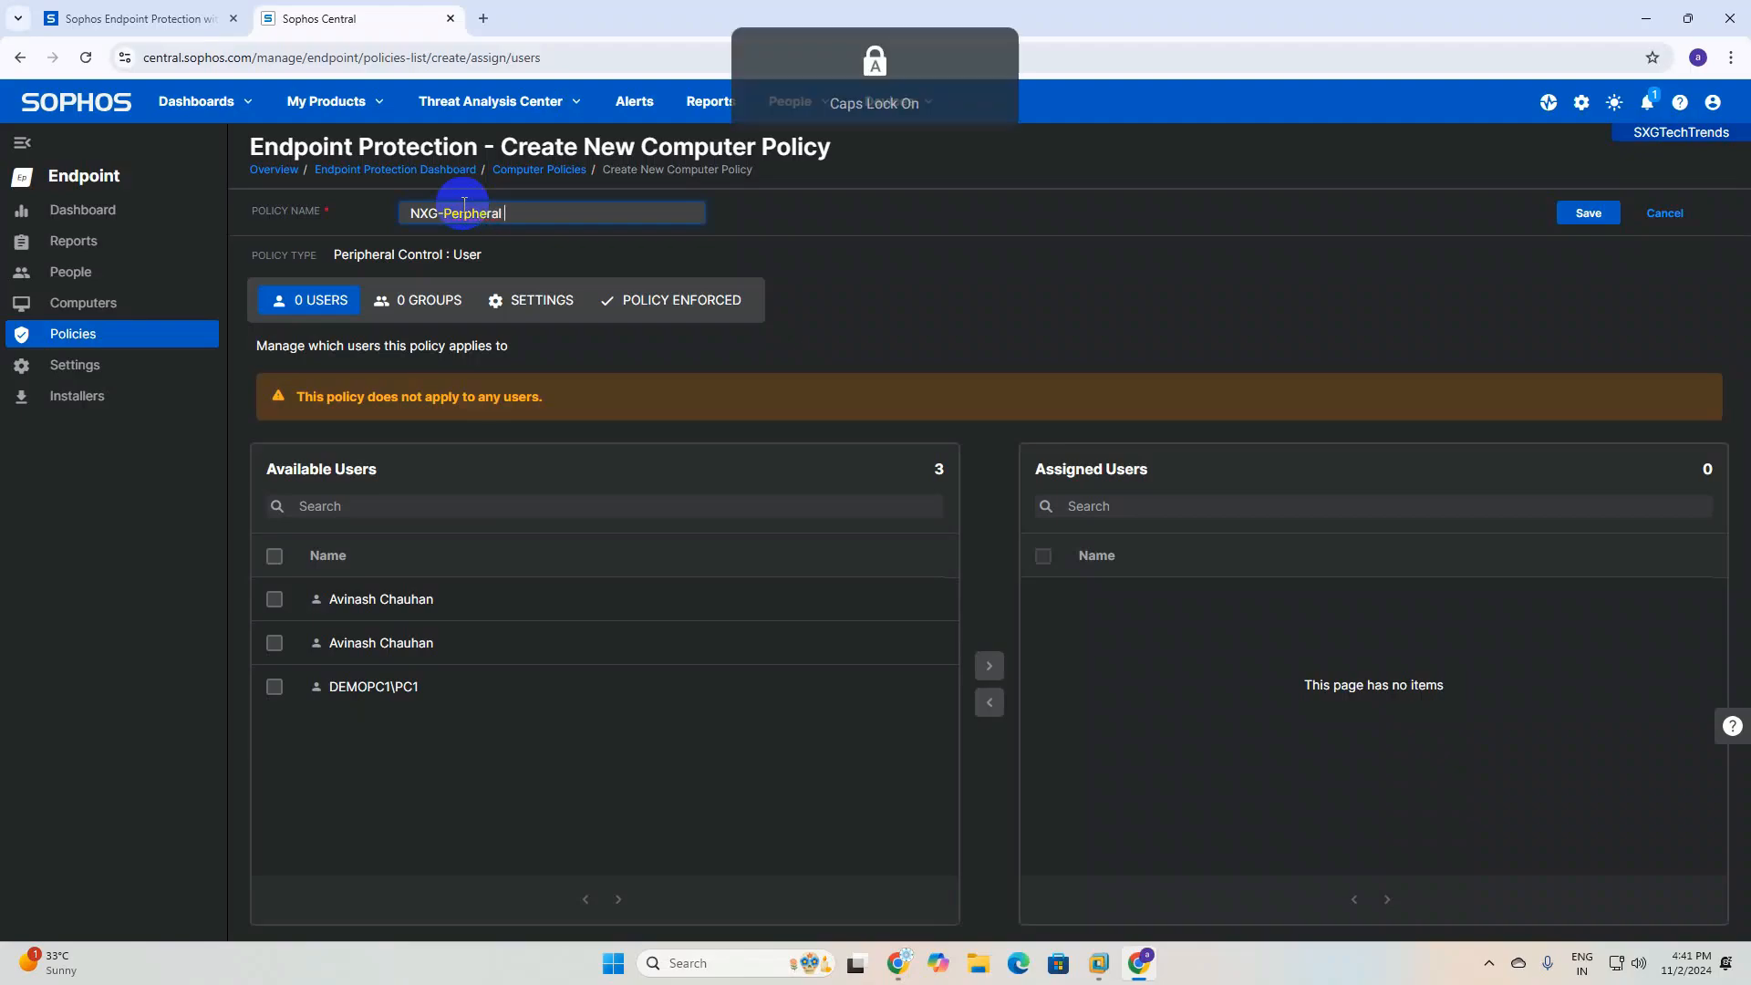
text(Co)
key(Caps_Lock)
text(ontrol)
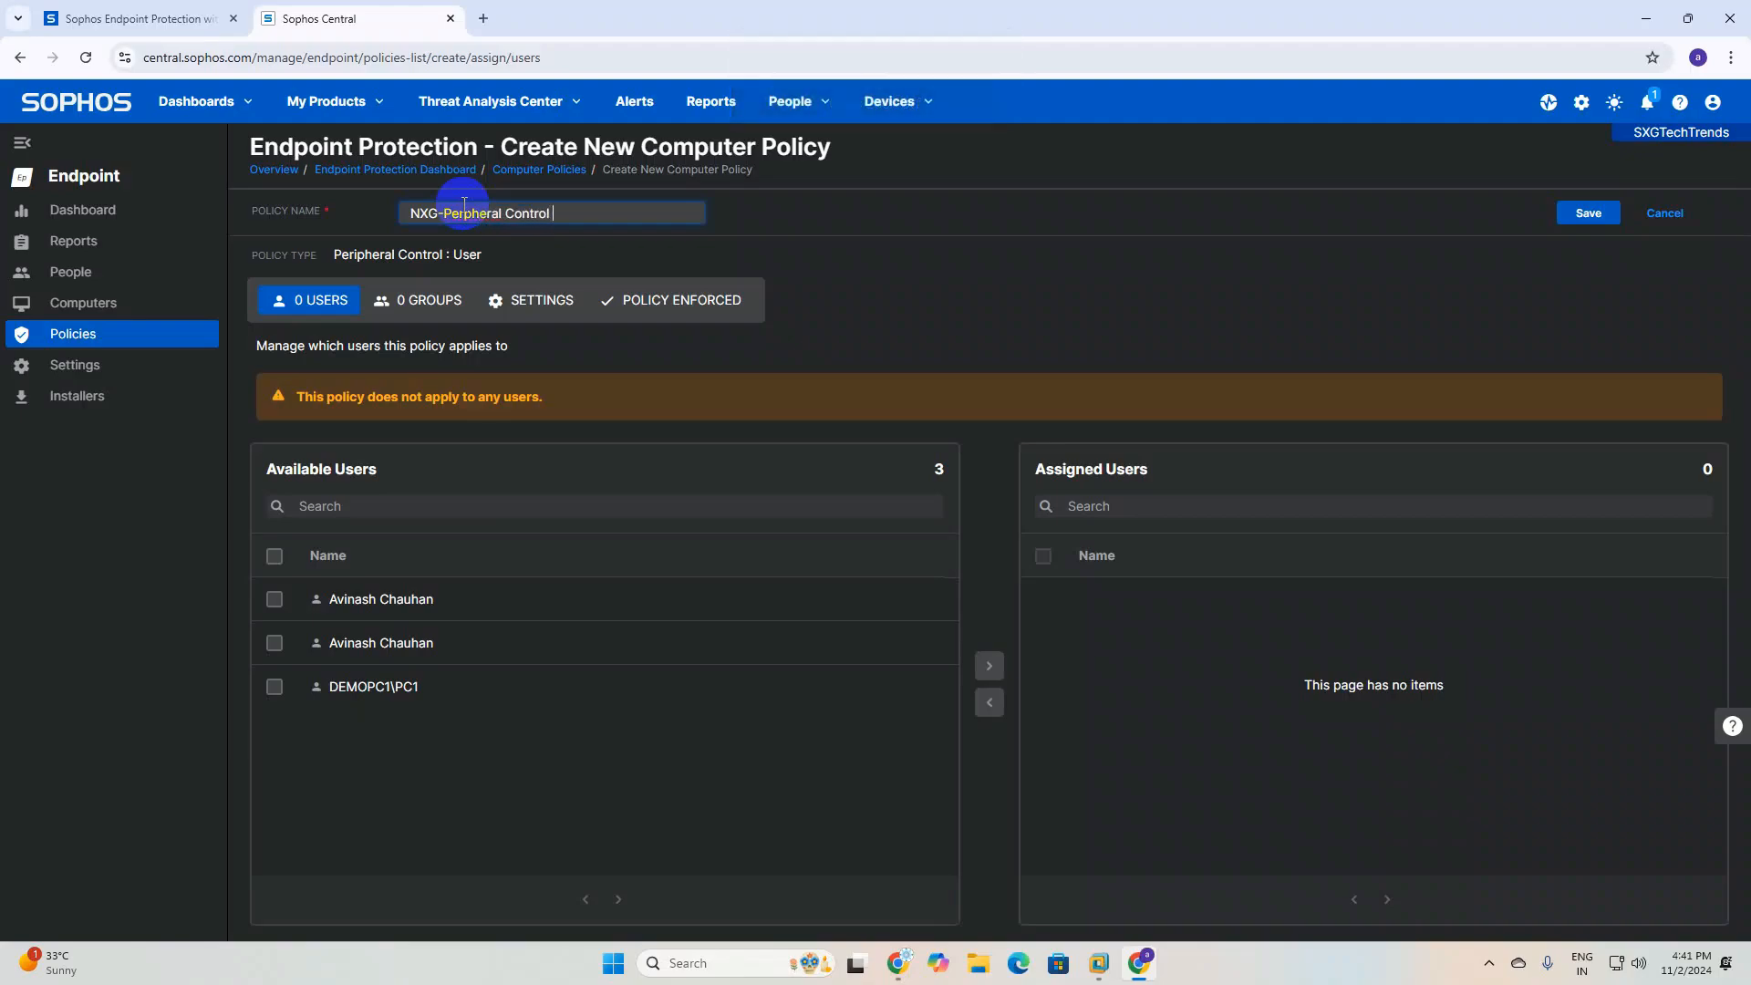
key(Caps_Lock)
text(F)
key(Caps_Lock)
text(ull)
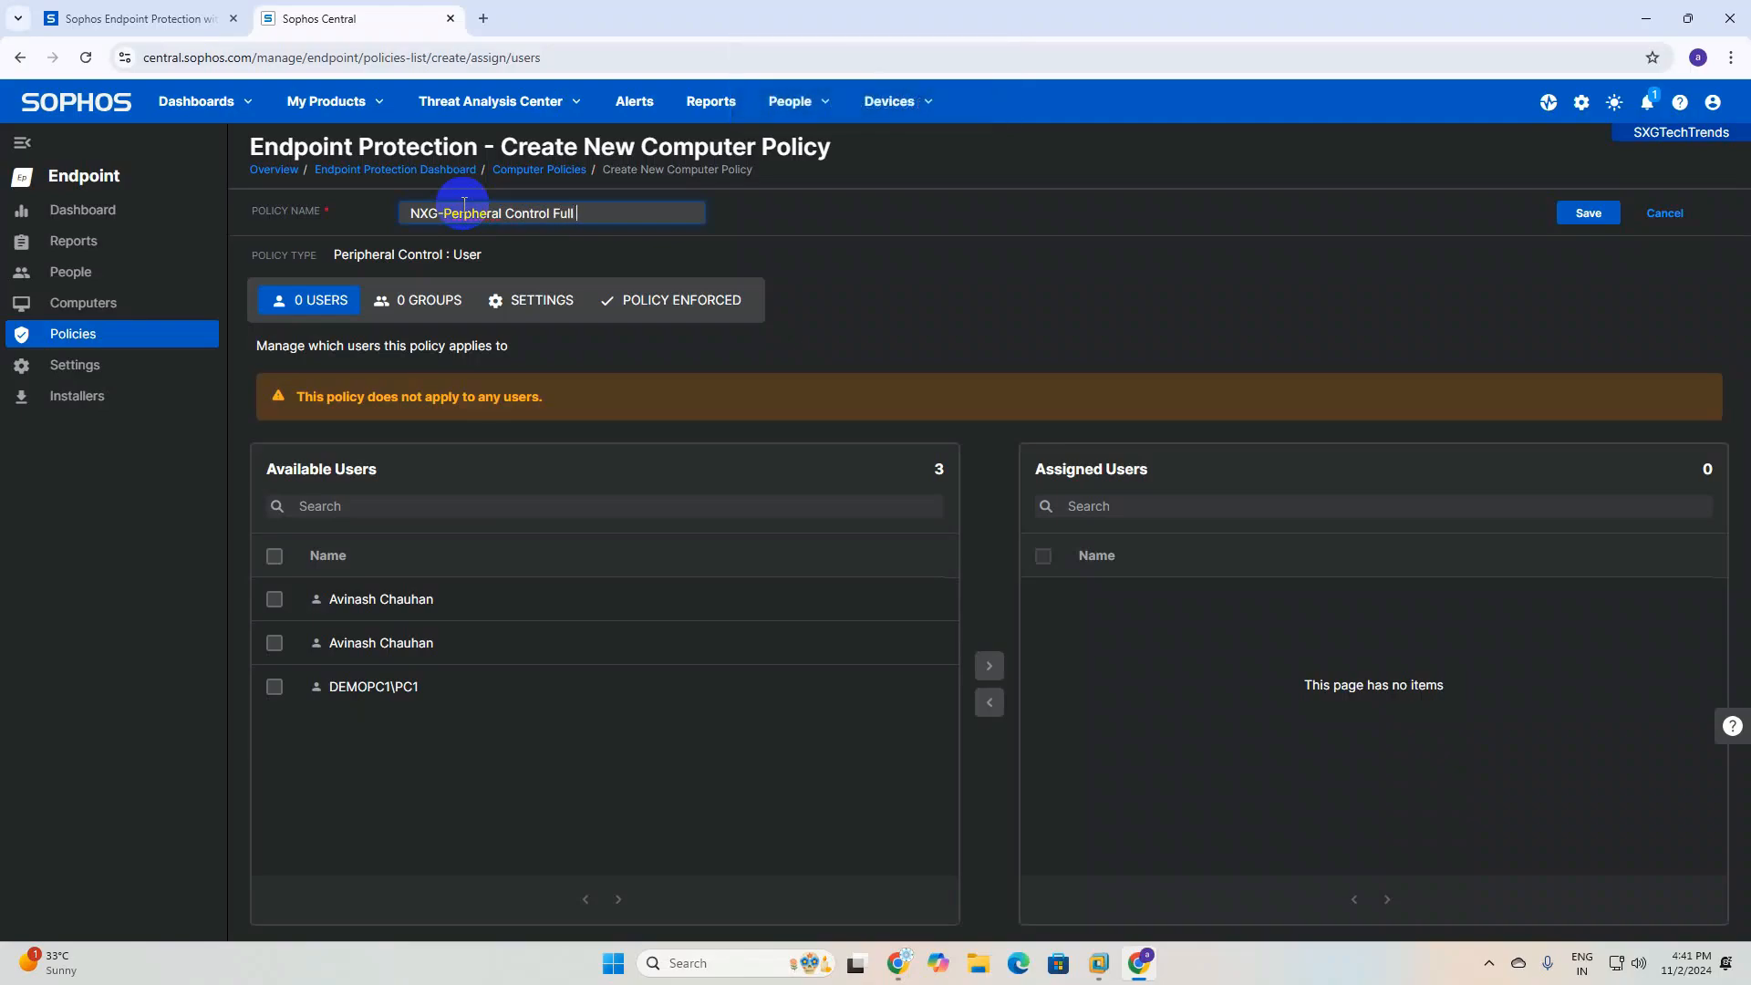
key(Caps_Lock)
text(A)
key(Caps_Lock)
text(ccess)
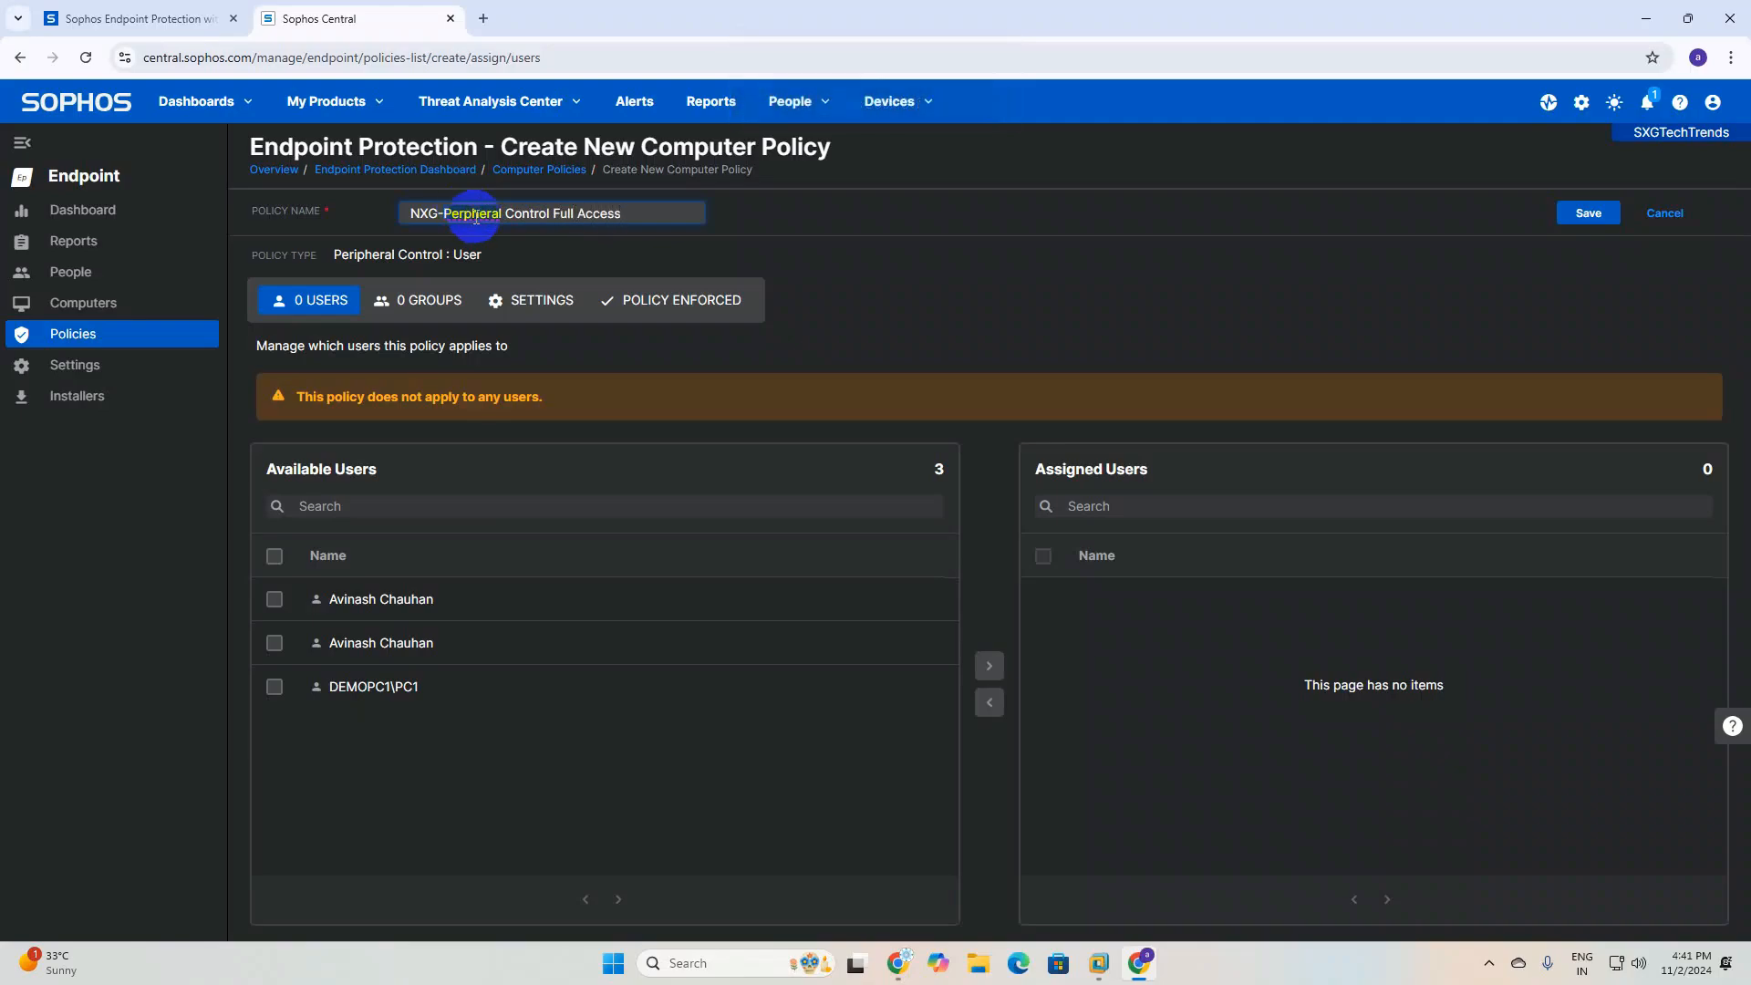
right_click(469, 209)
click(515, 230)
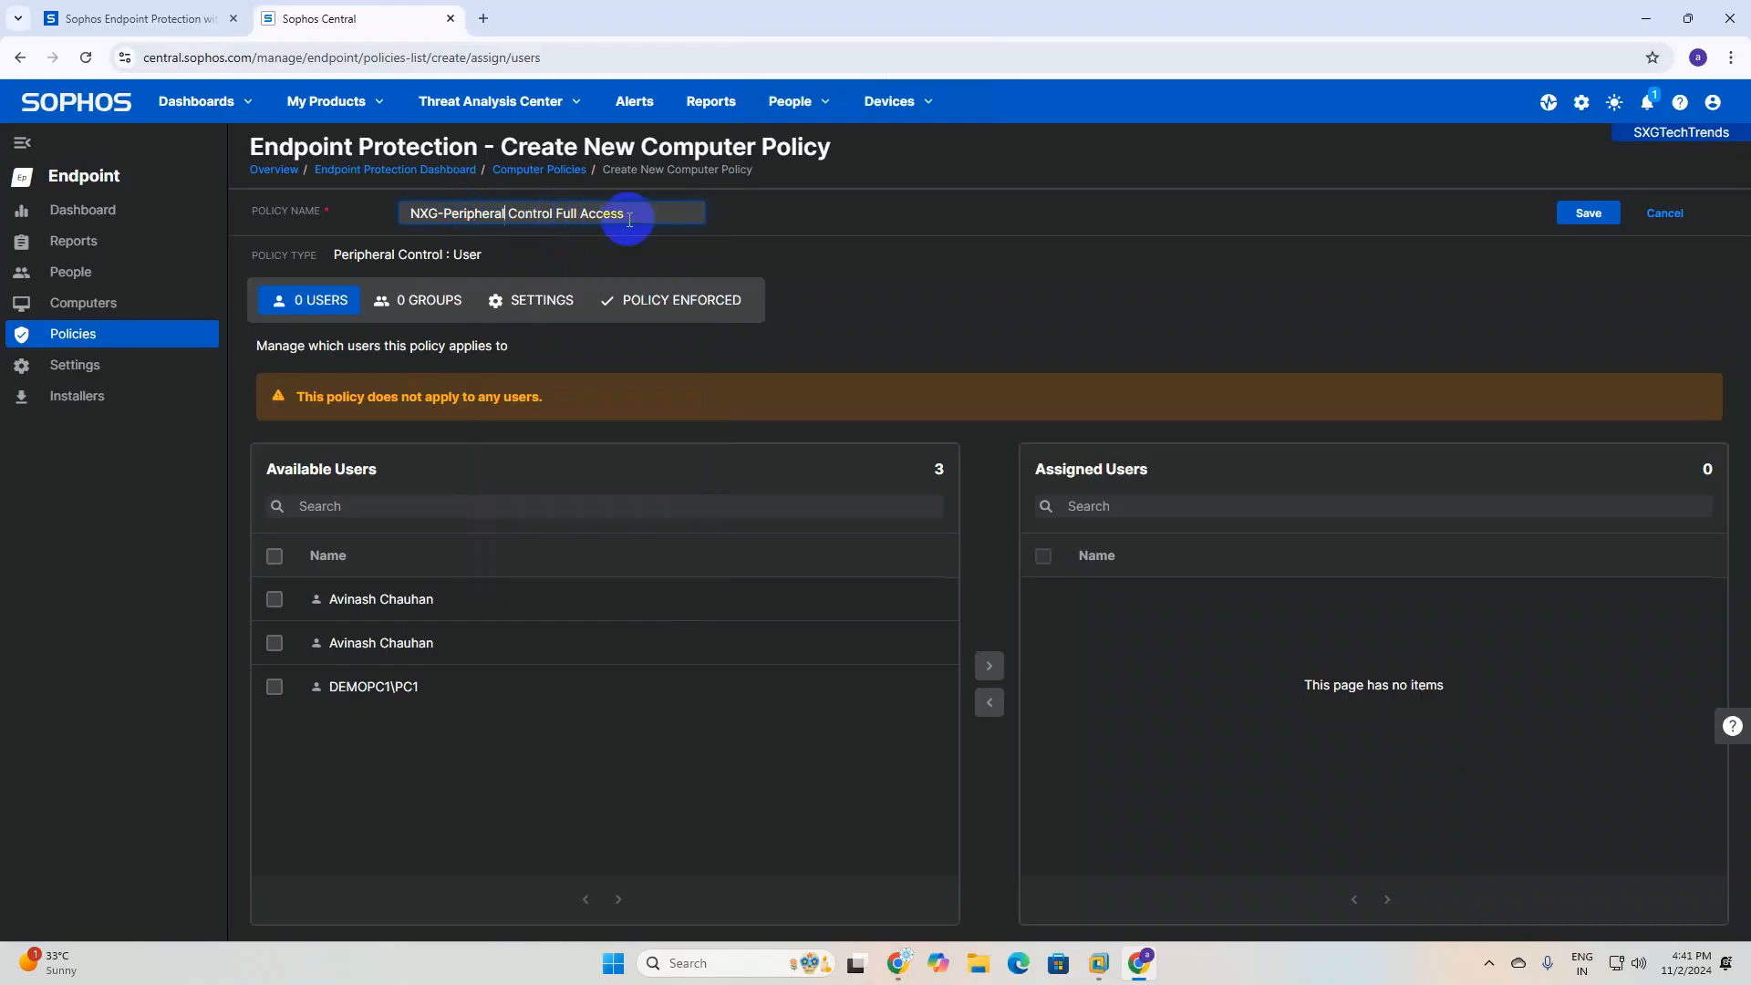
drag(400, 213, 431, 217)
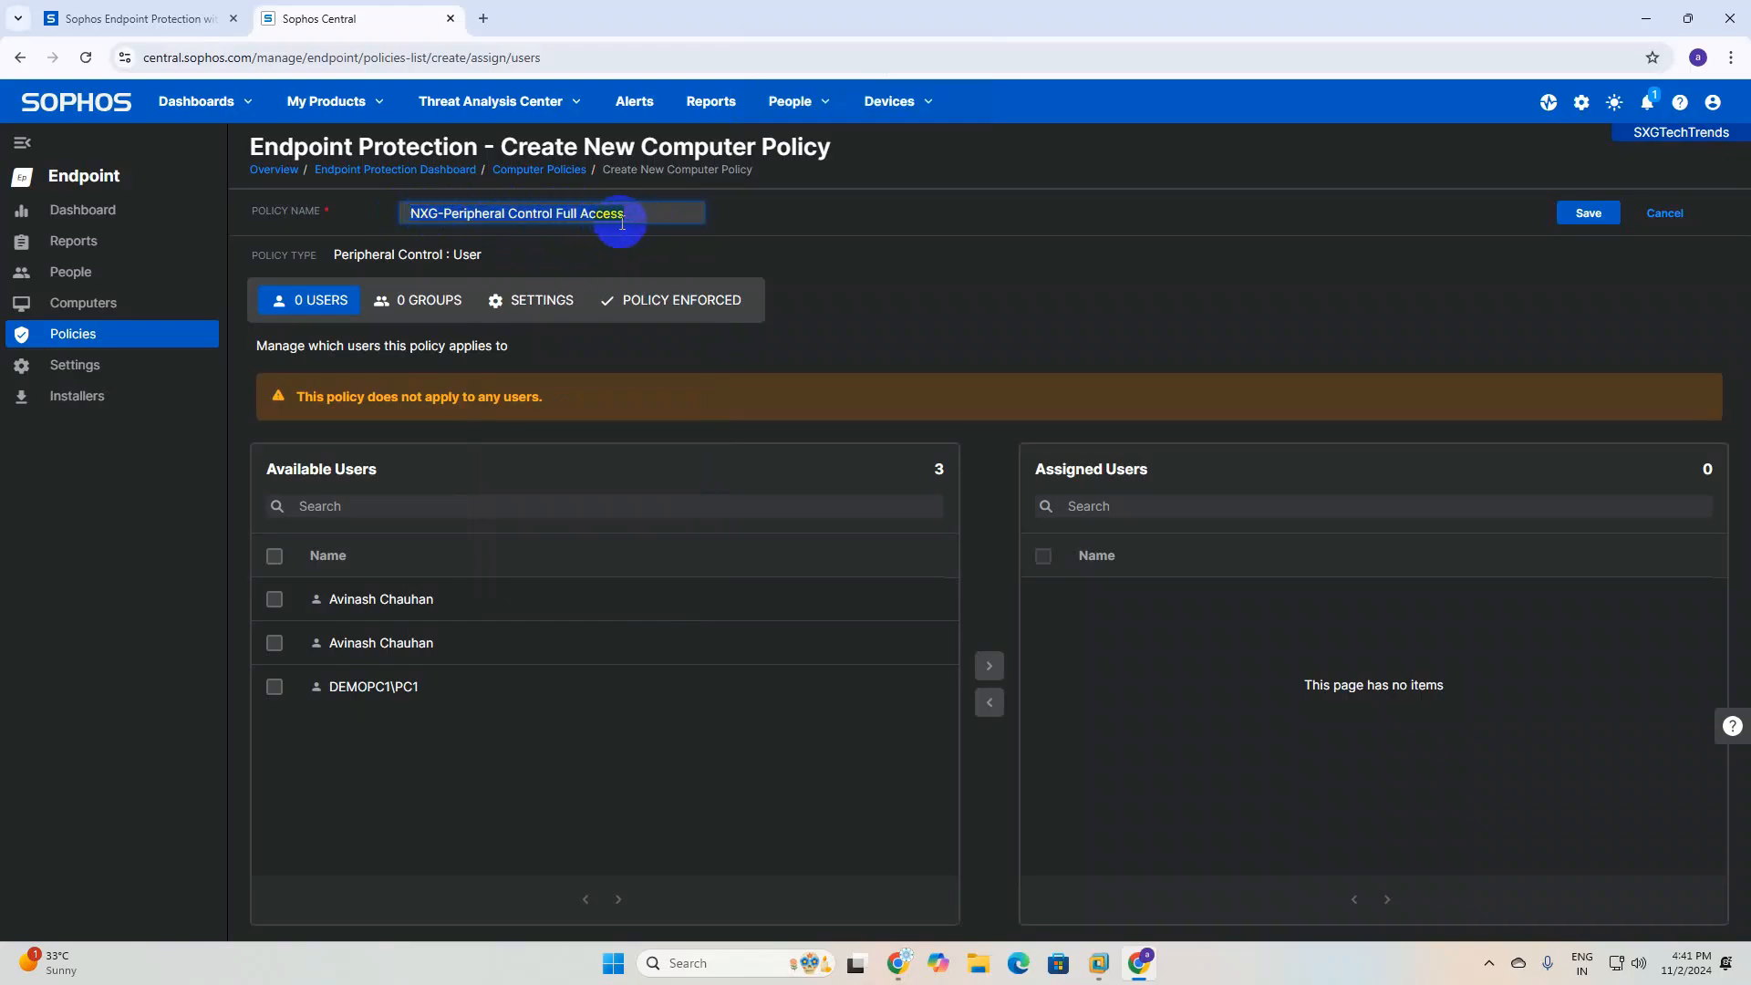
click(1600, 219)
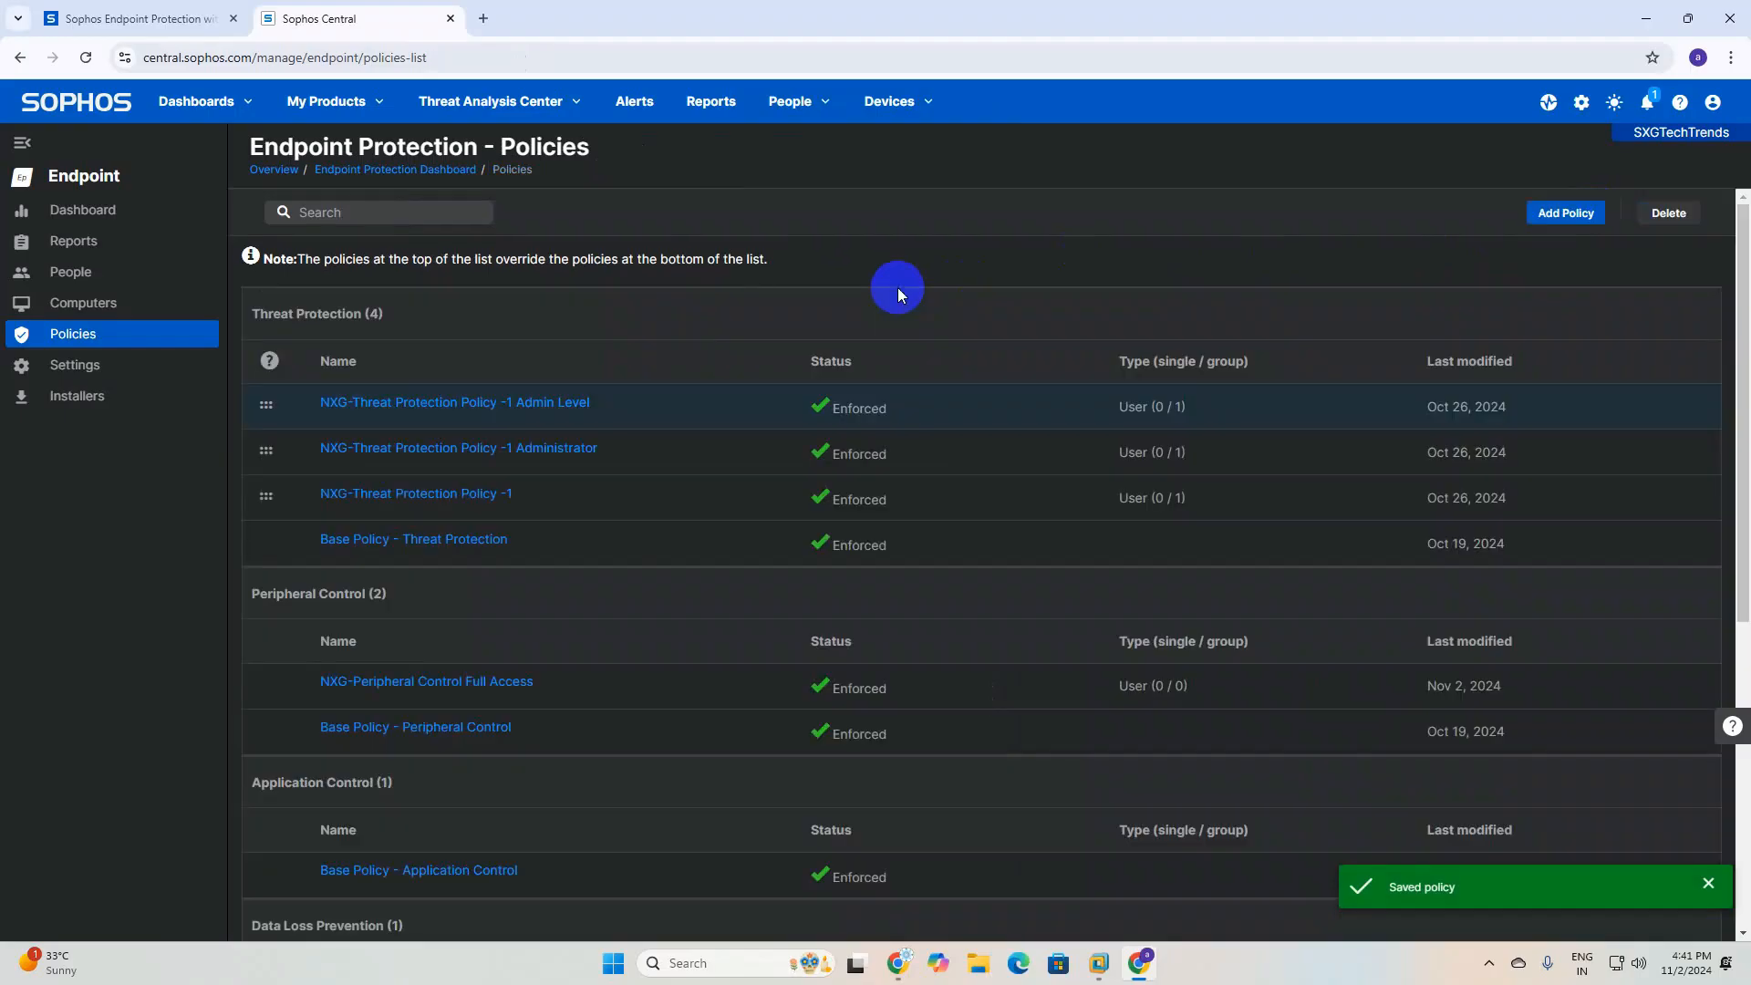
Add a second Peripheral Control policy of the User type
click(1557, 215)
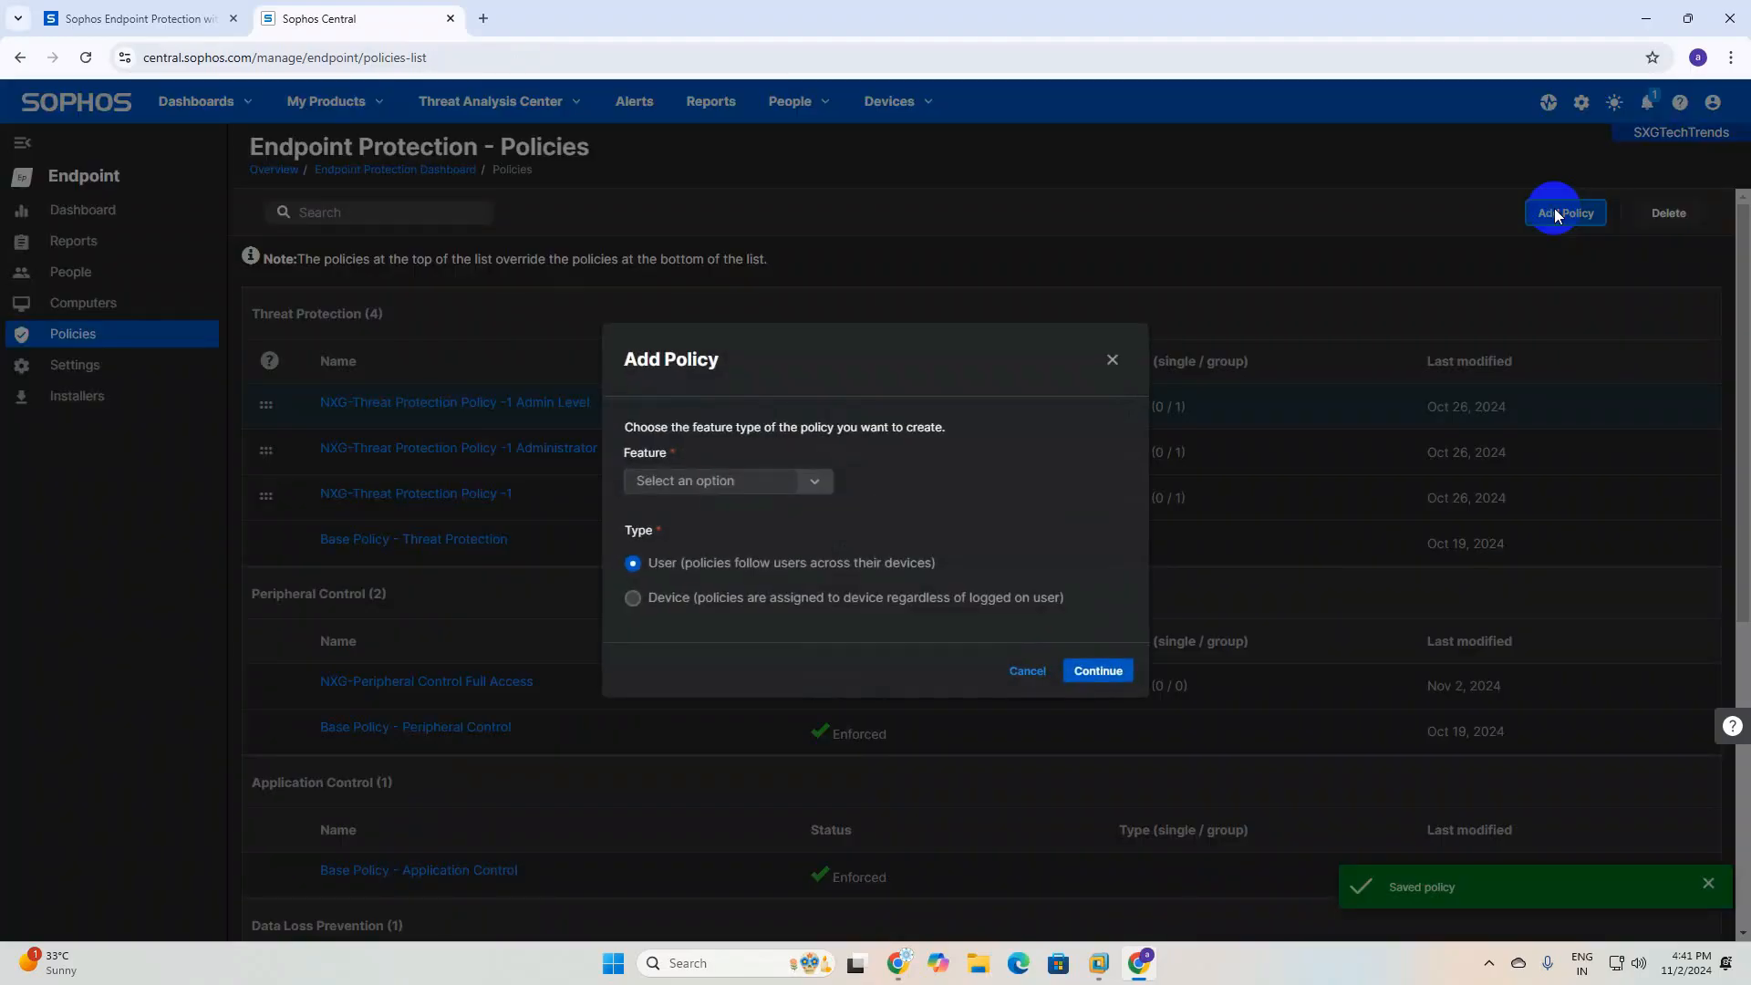
click(815, 481)
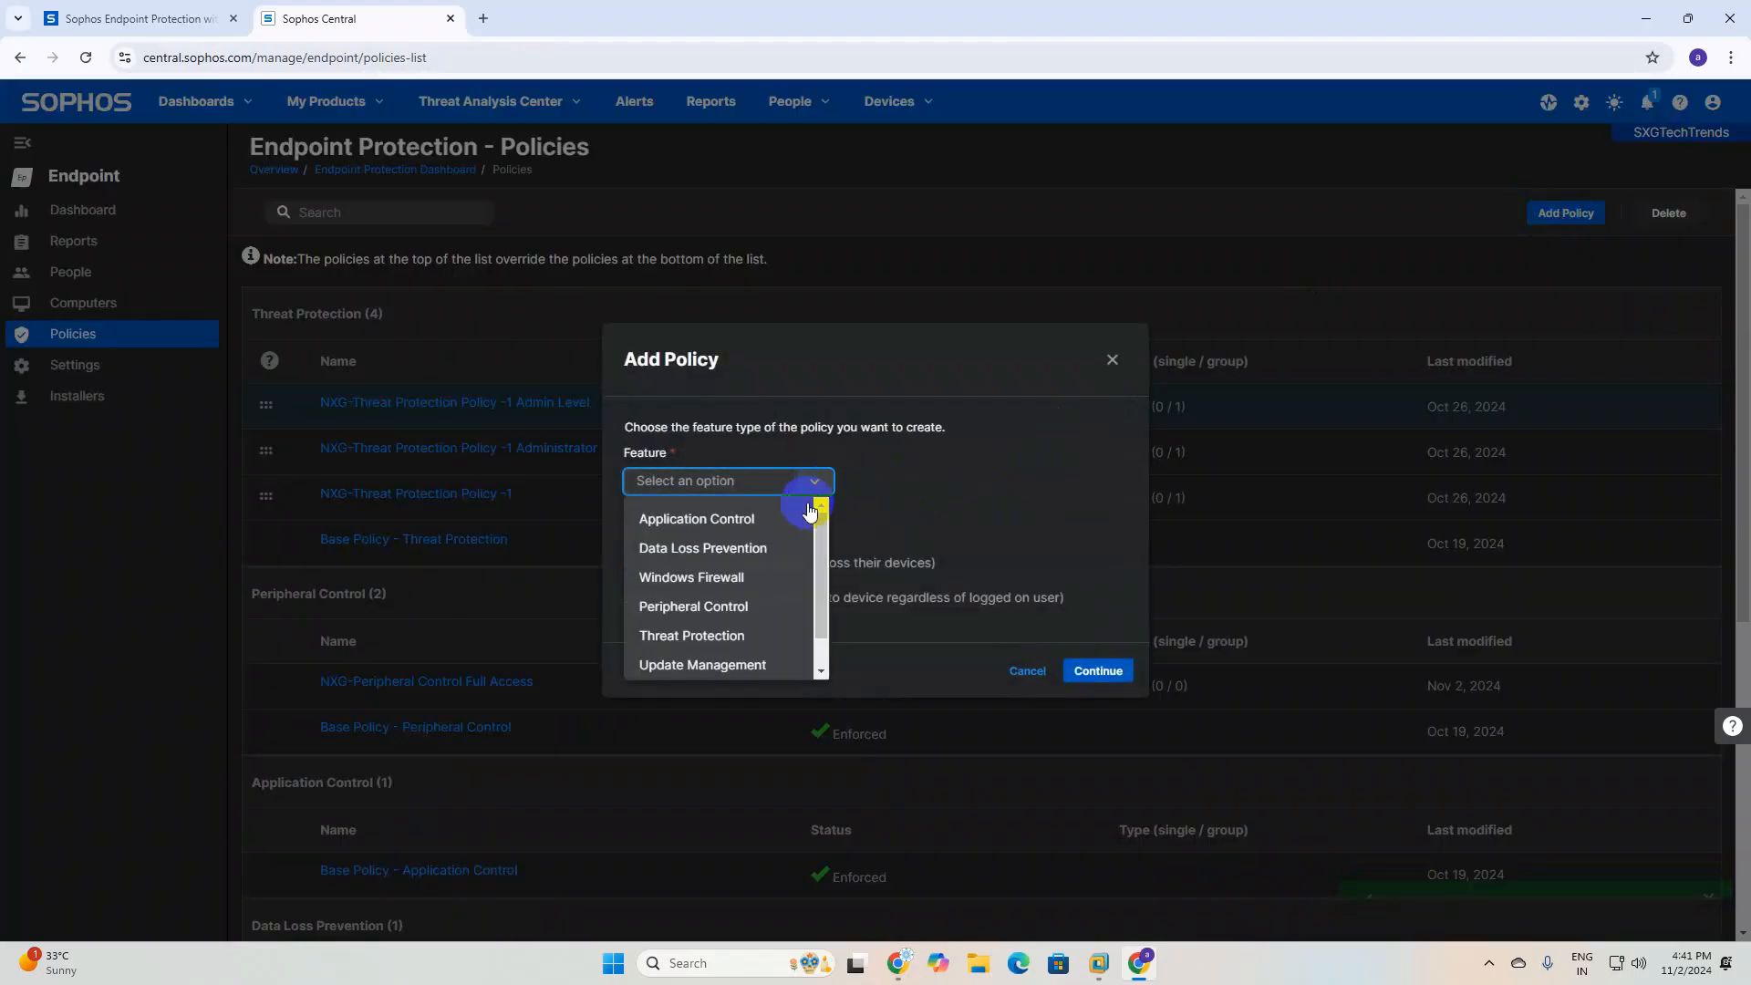
click(707, 607)
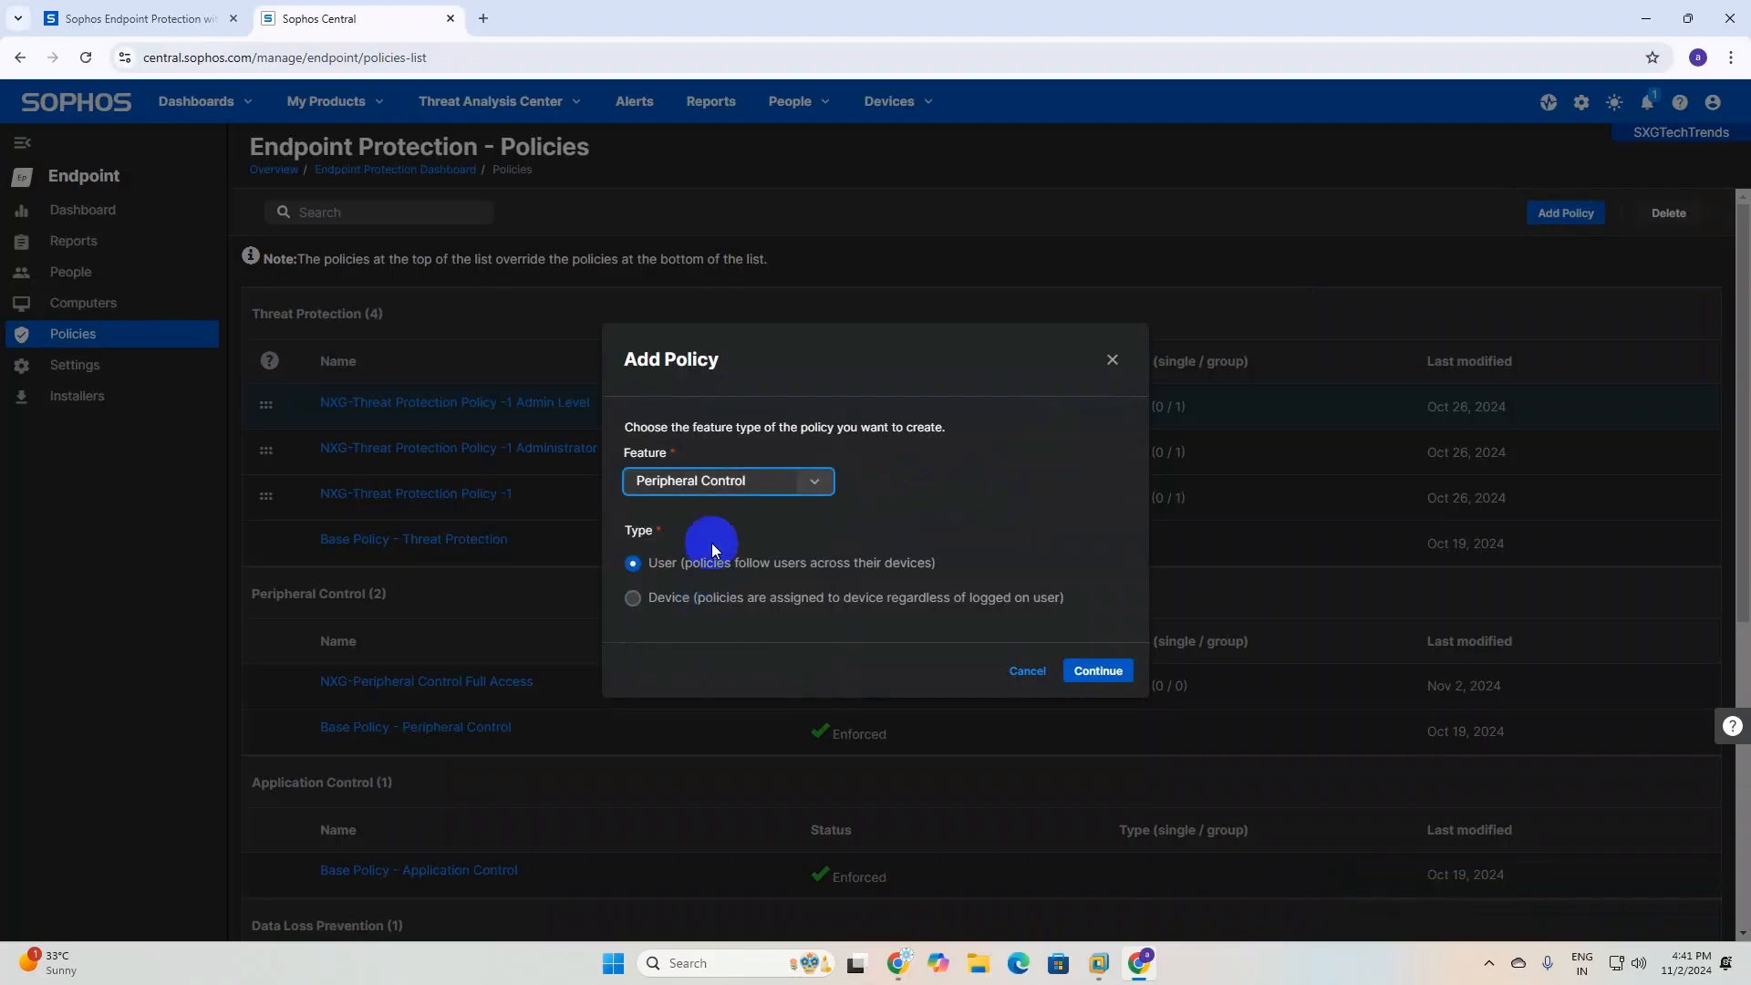
click(1096, 672)
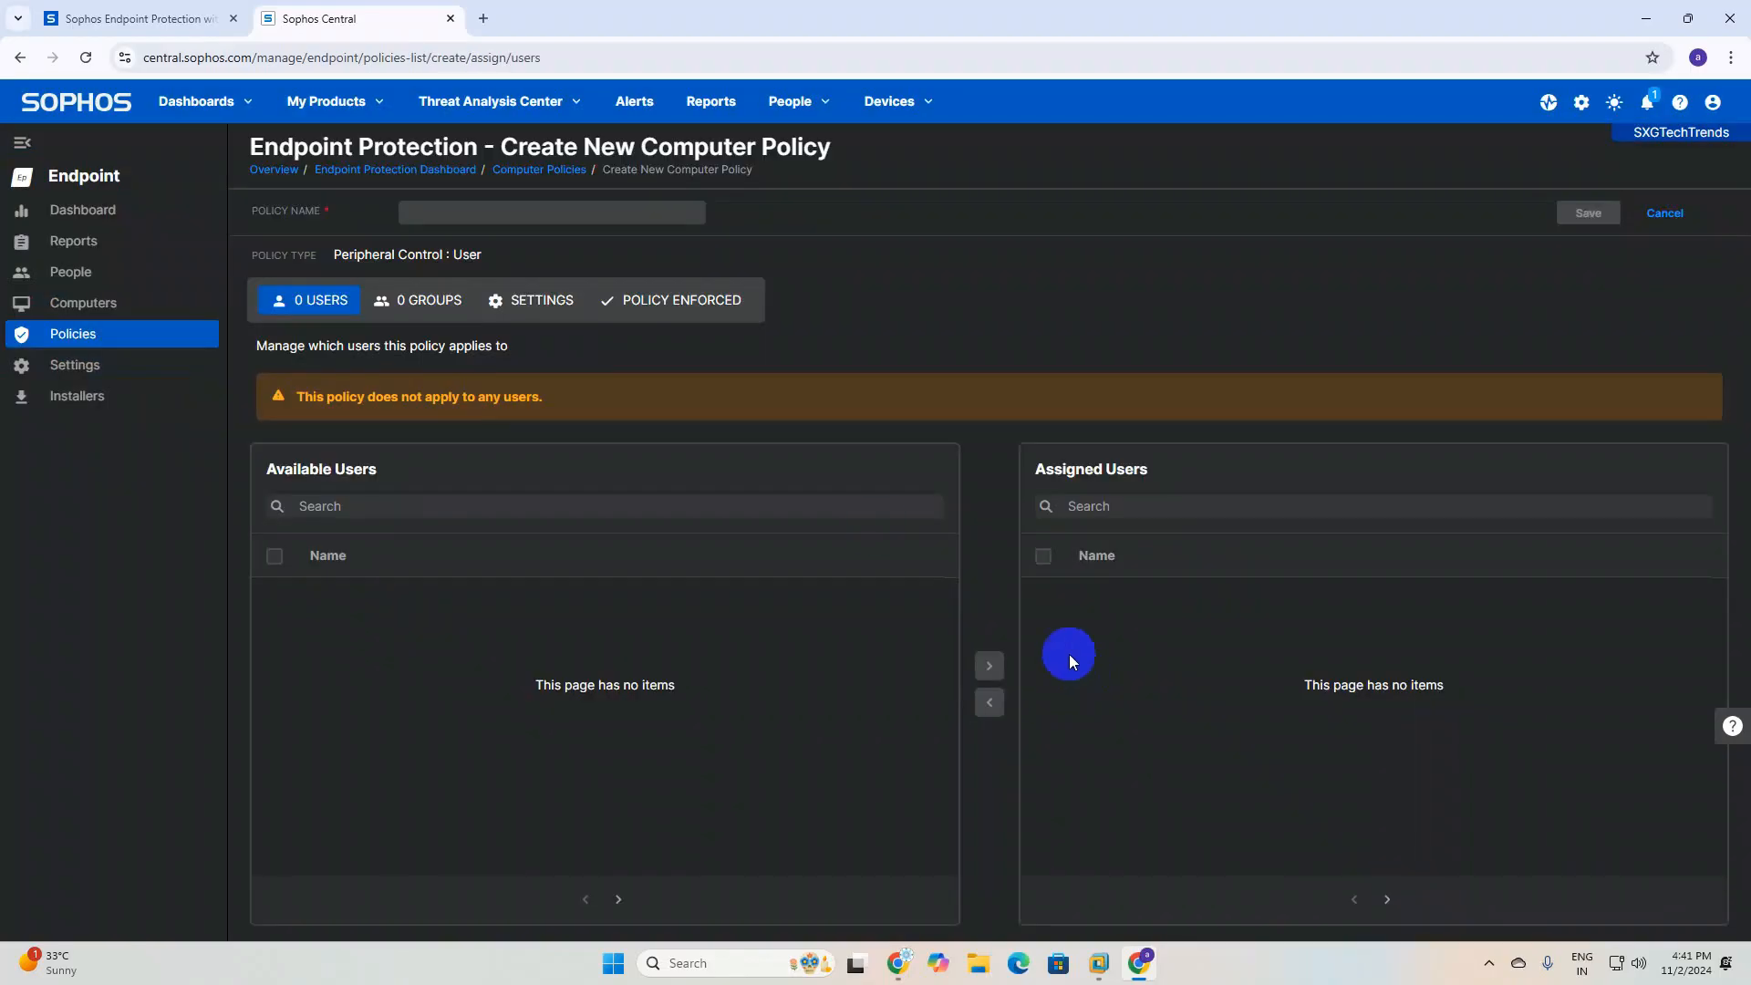
Name the second policy "NXG-Peripheral Control Full Block", reusing the suggested Full Access name, and save it
click(442, 210)
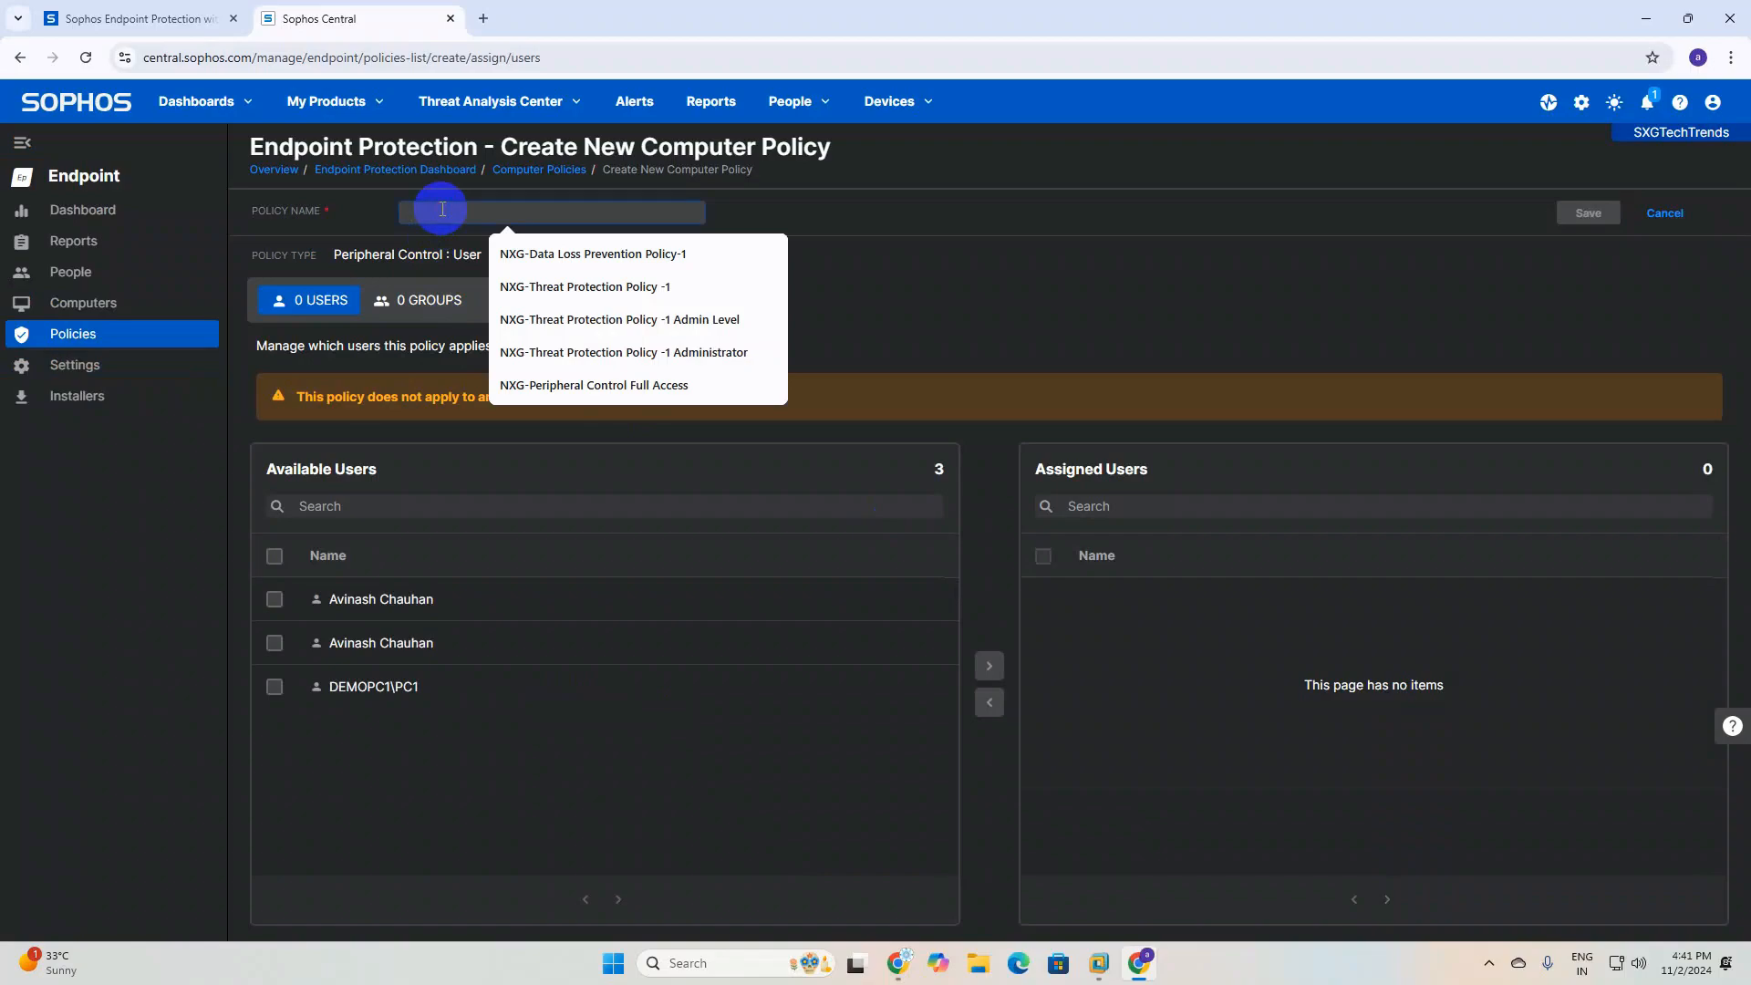
click(632, 386)
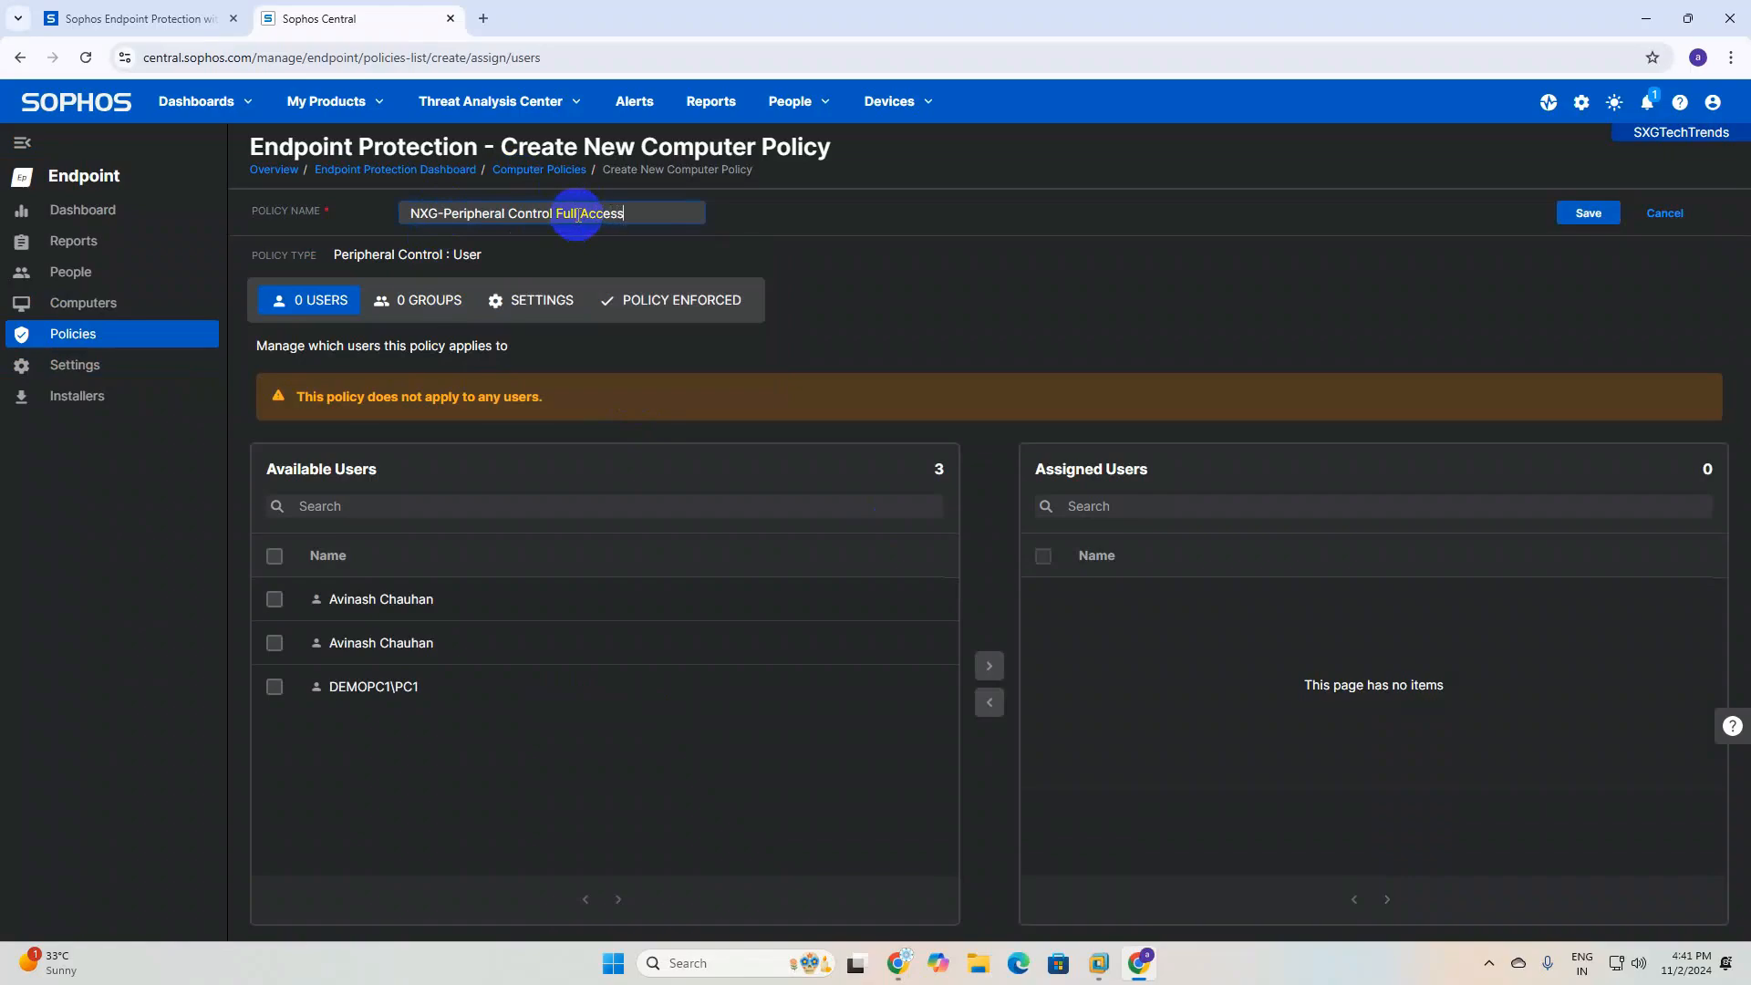
key(BackSpace)
key(BackSpace)
key(BackSpace)
key(BackSpace)
key(BackSpace)
key(BackSpace)
key(BackSpace)
key(BackSpace)
key(BackSpace)
key(BackSpace)
key(BackSpace)
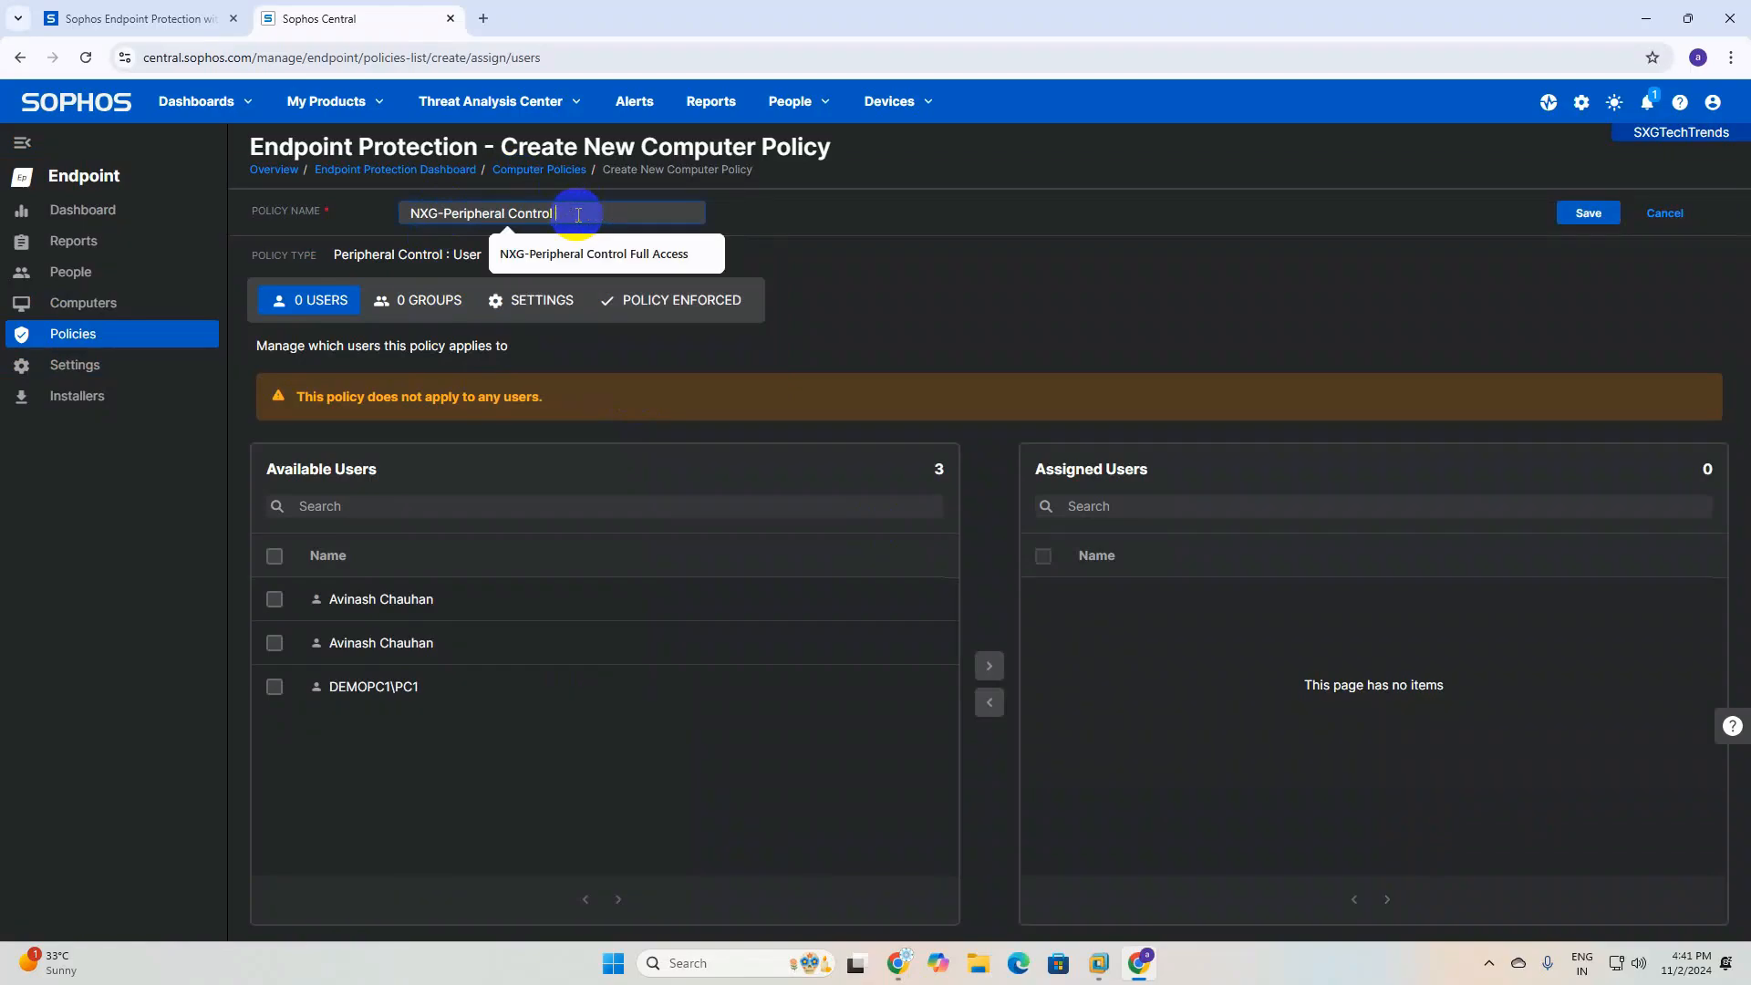
key(Caps_Lock)
text(Fu)
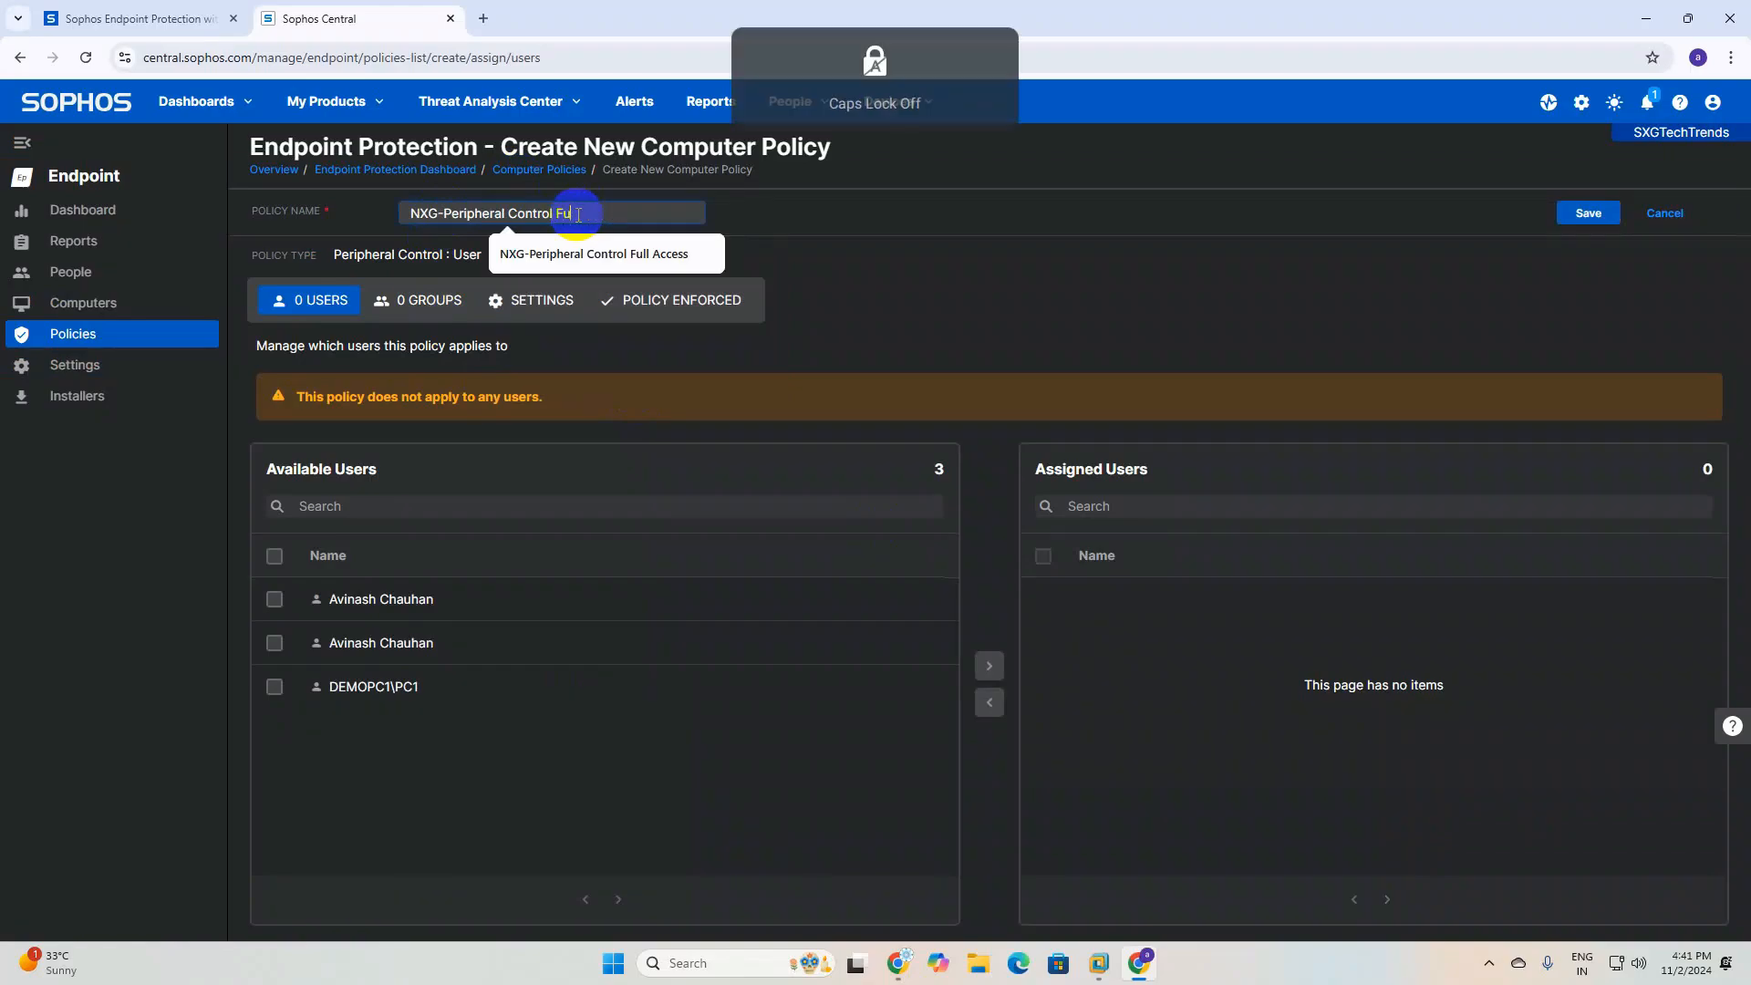
text(ll Bl)
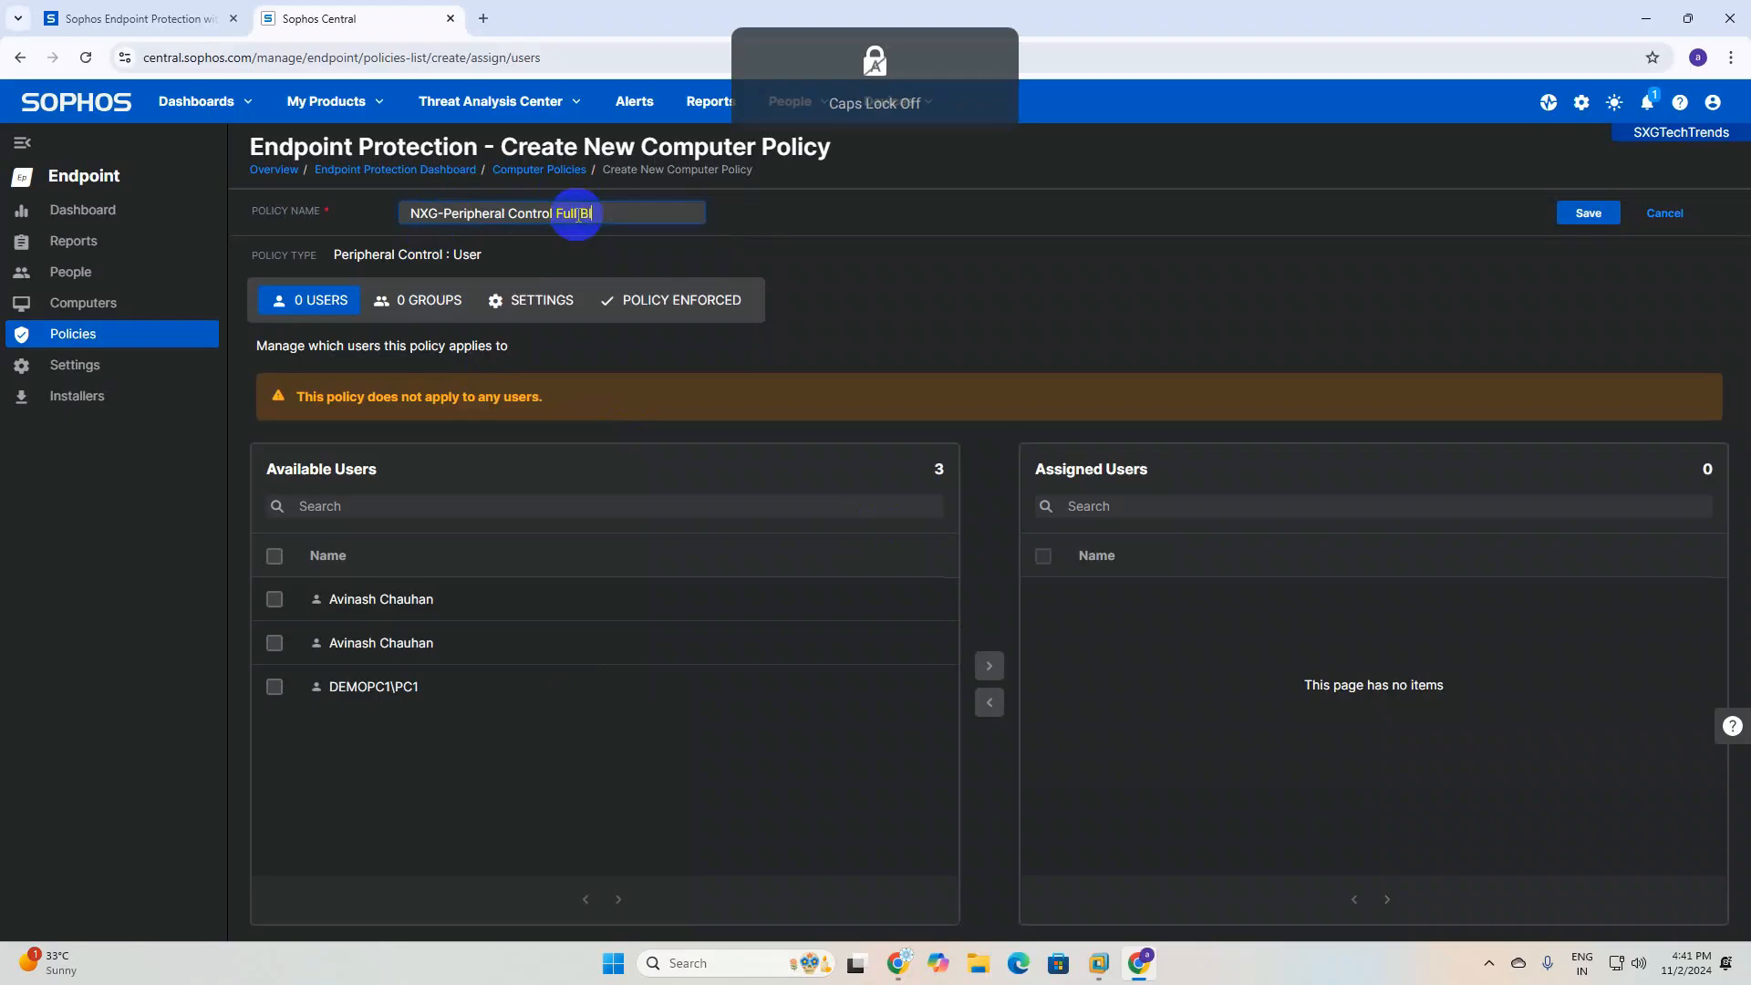
text(ock)
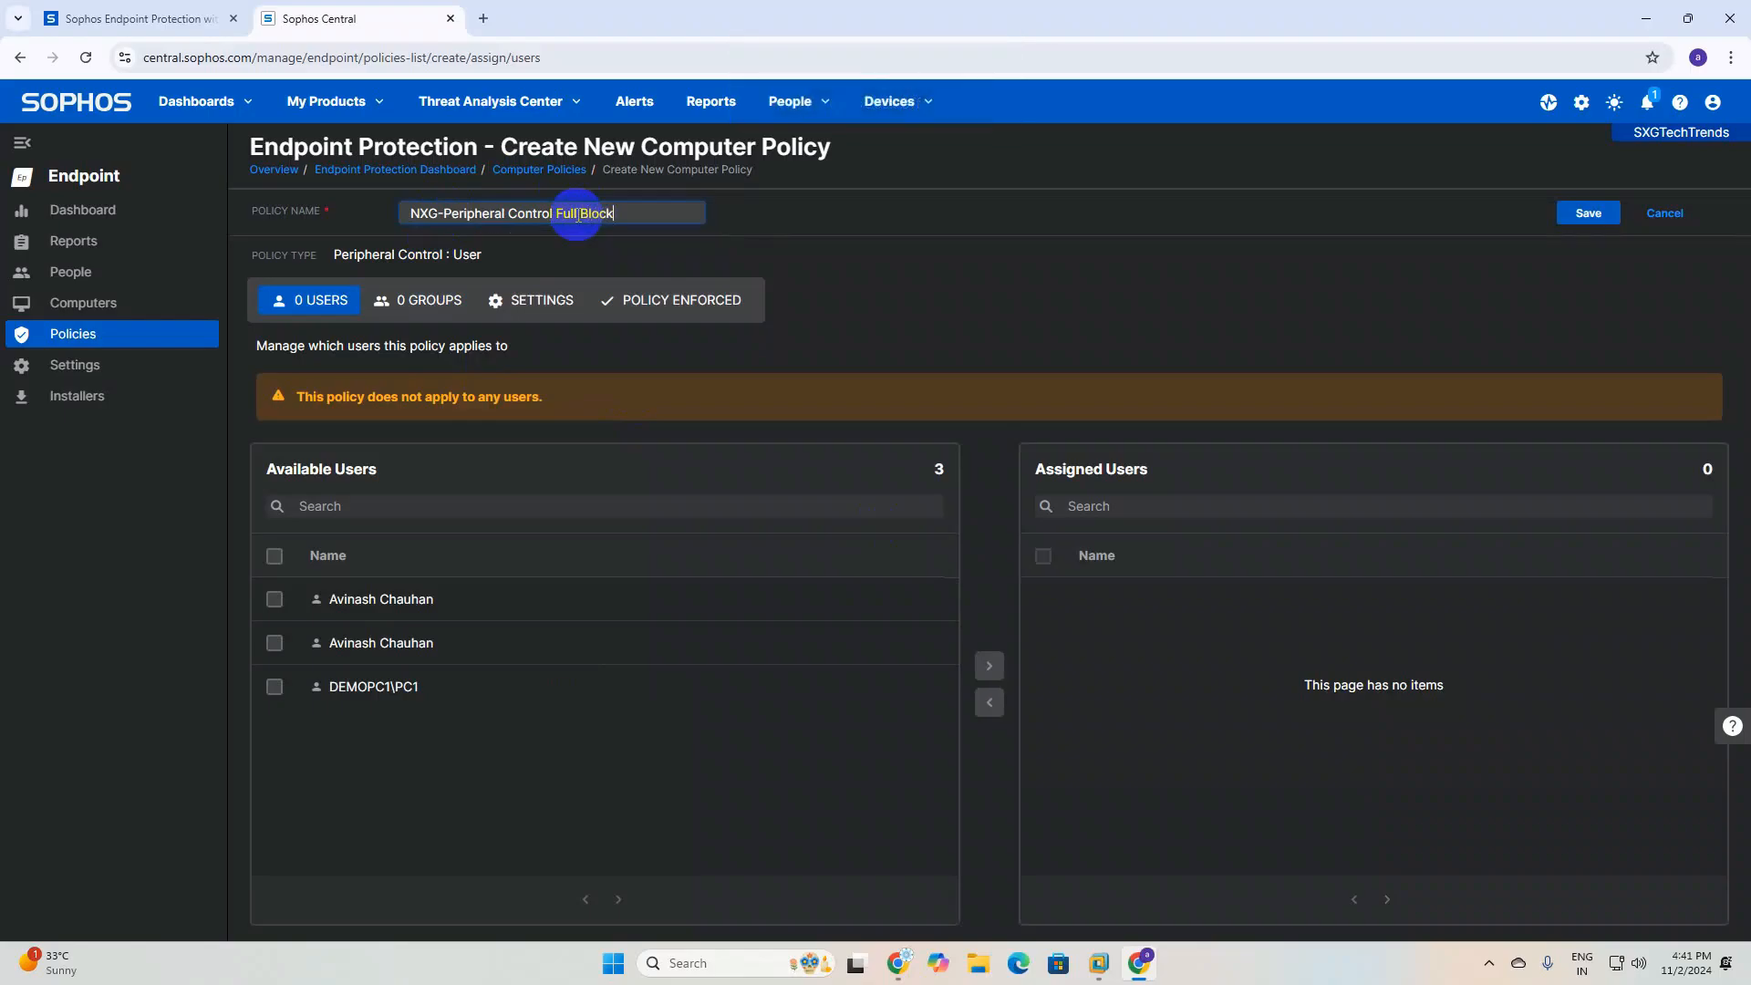
click(1589, 219)
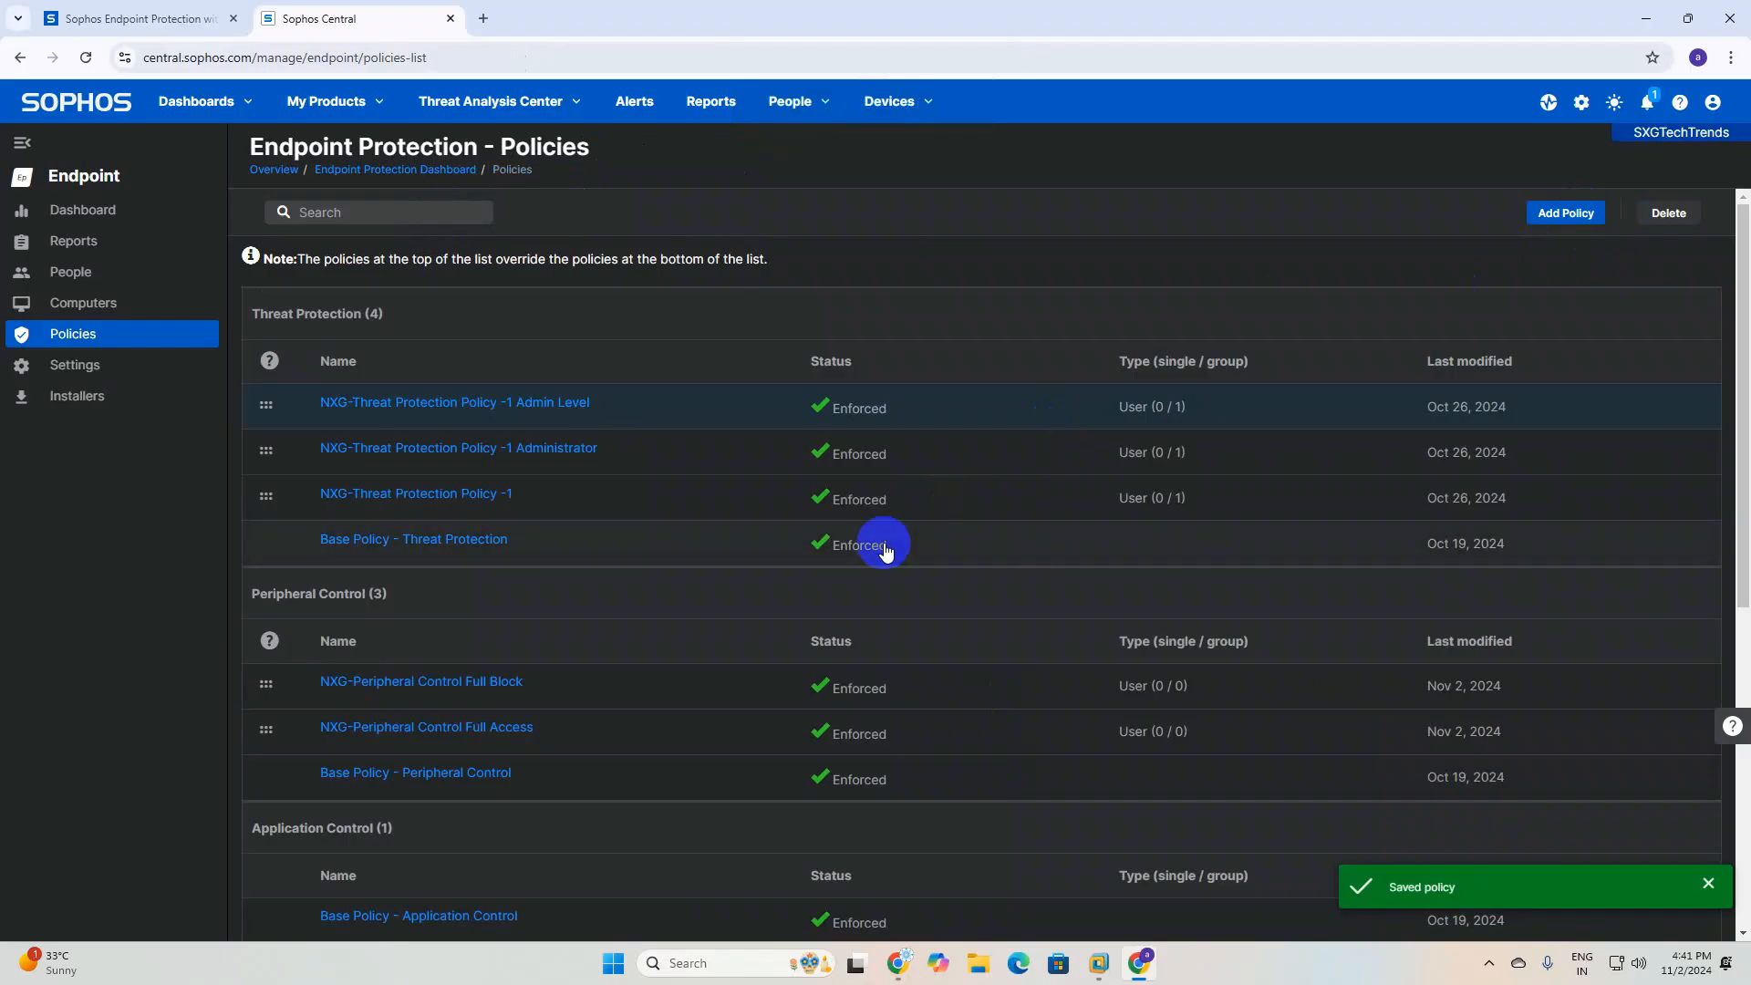
Add a third endpoint policy for the Peripheral Control feature with the User type
click(1548, 224)
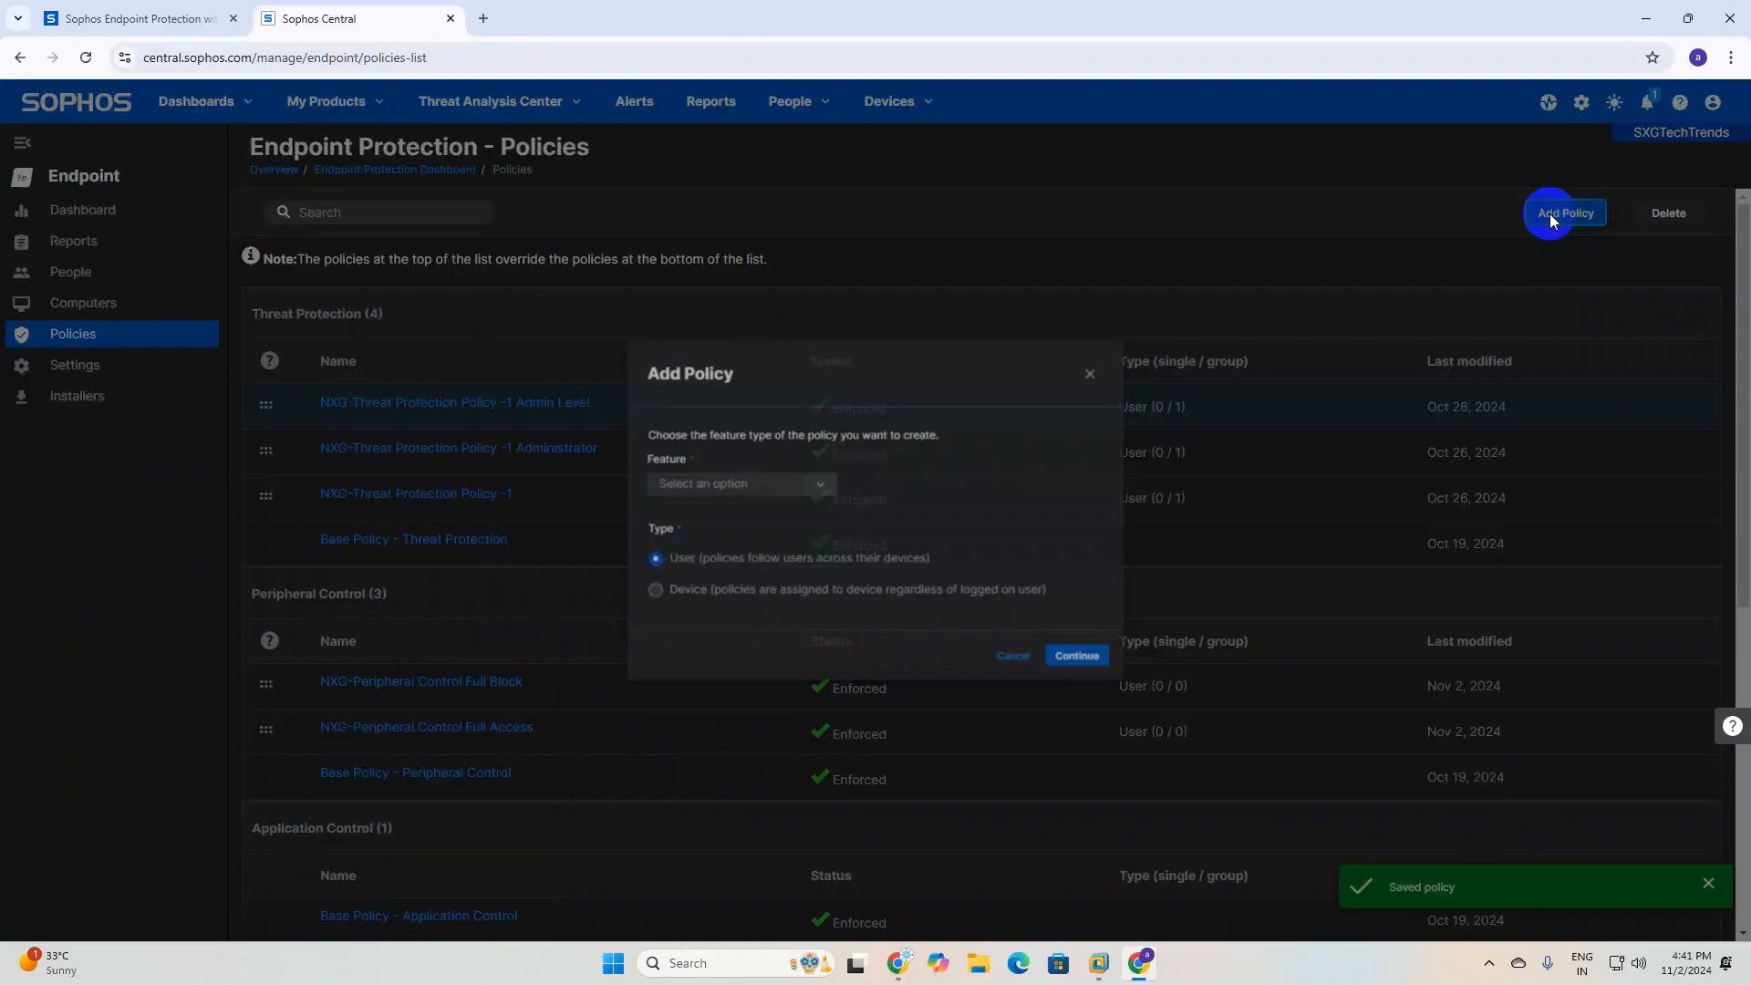
click(830, 491)
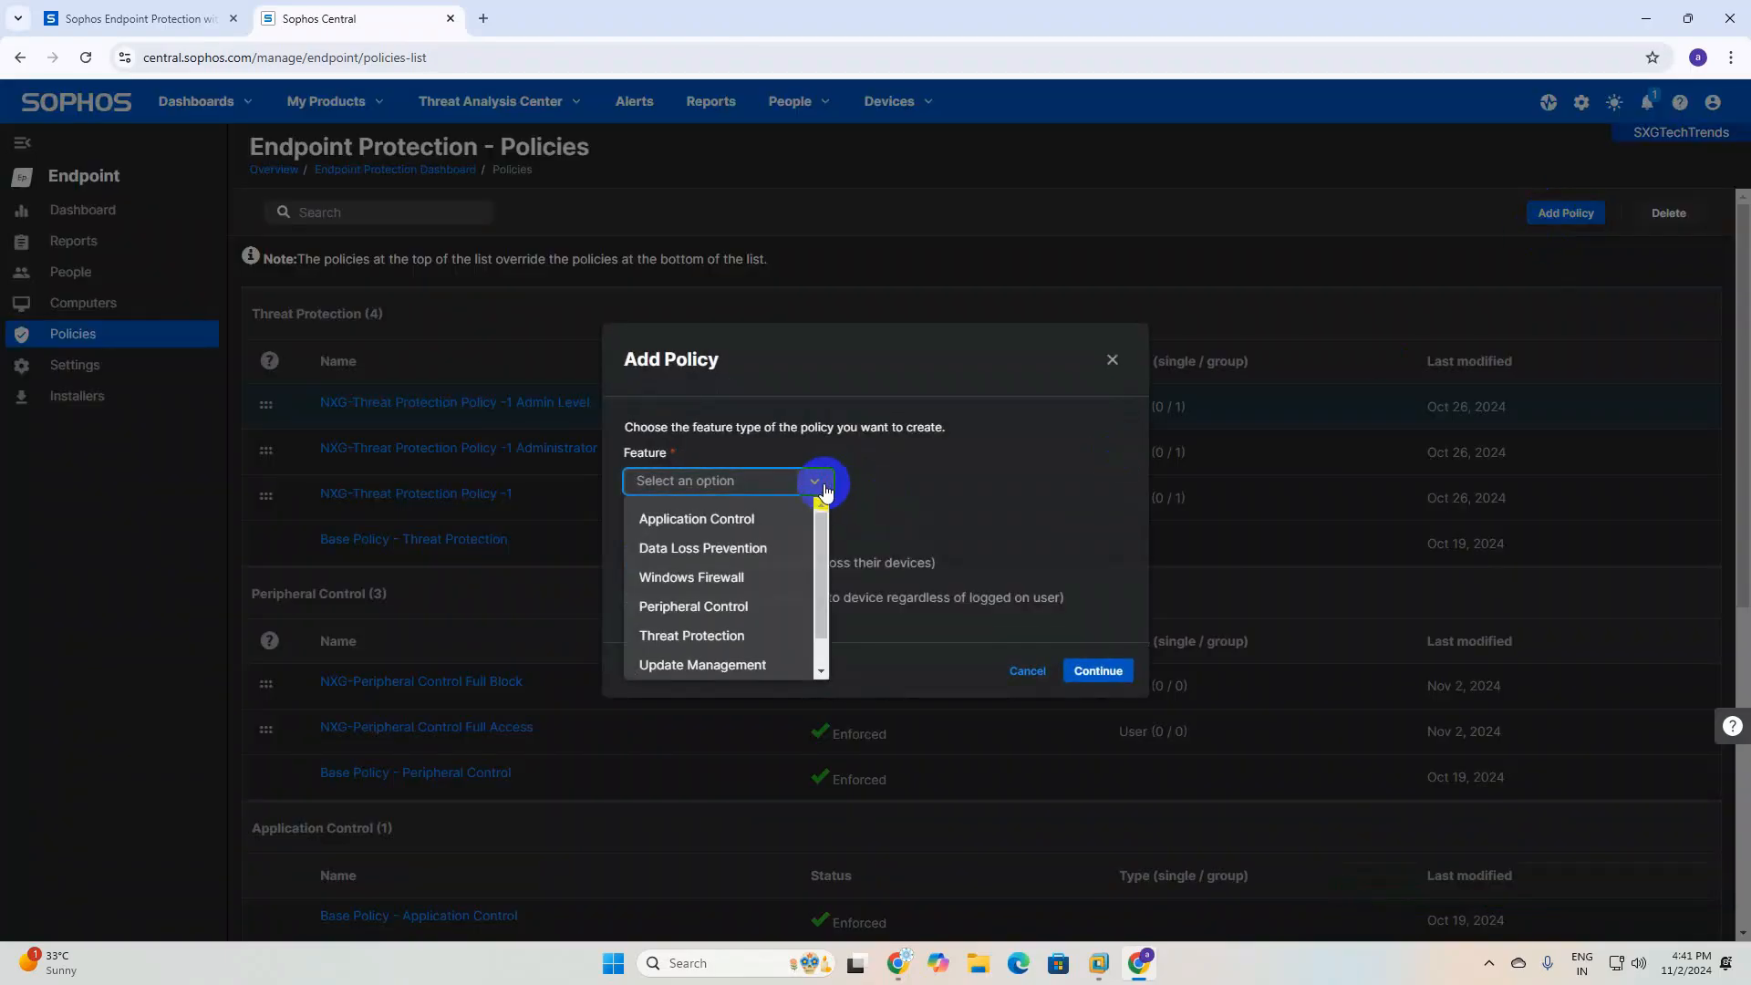
click(708, 617)
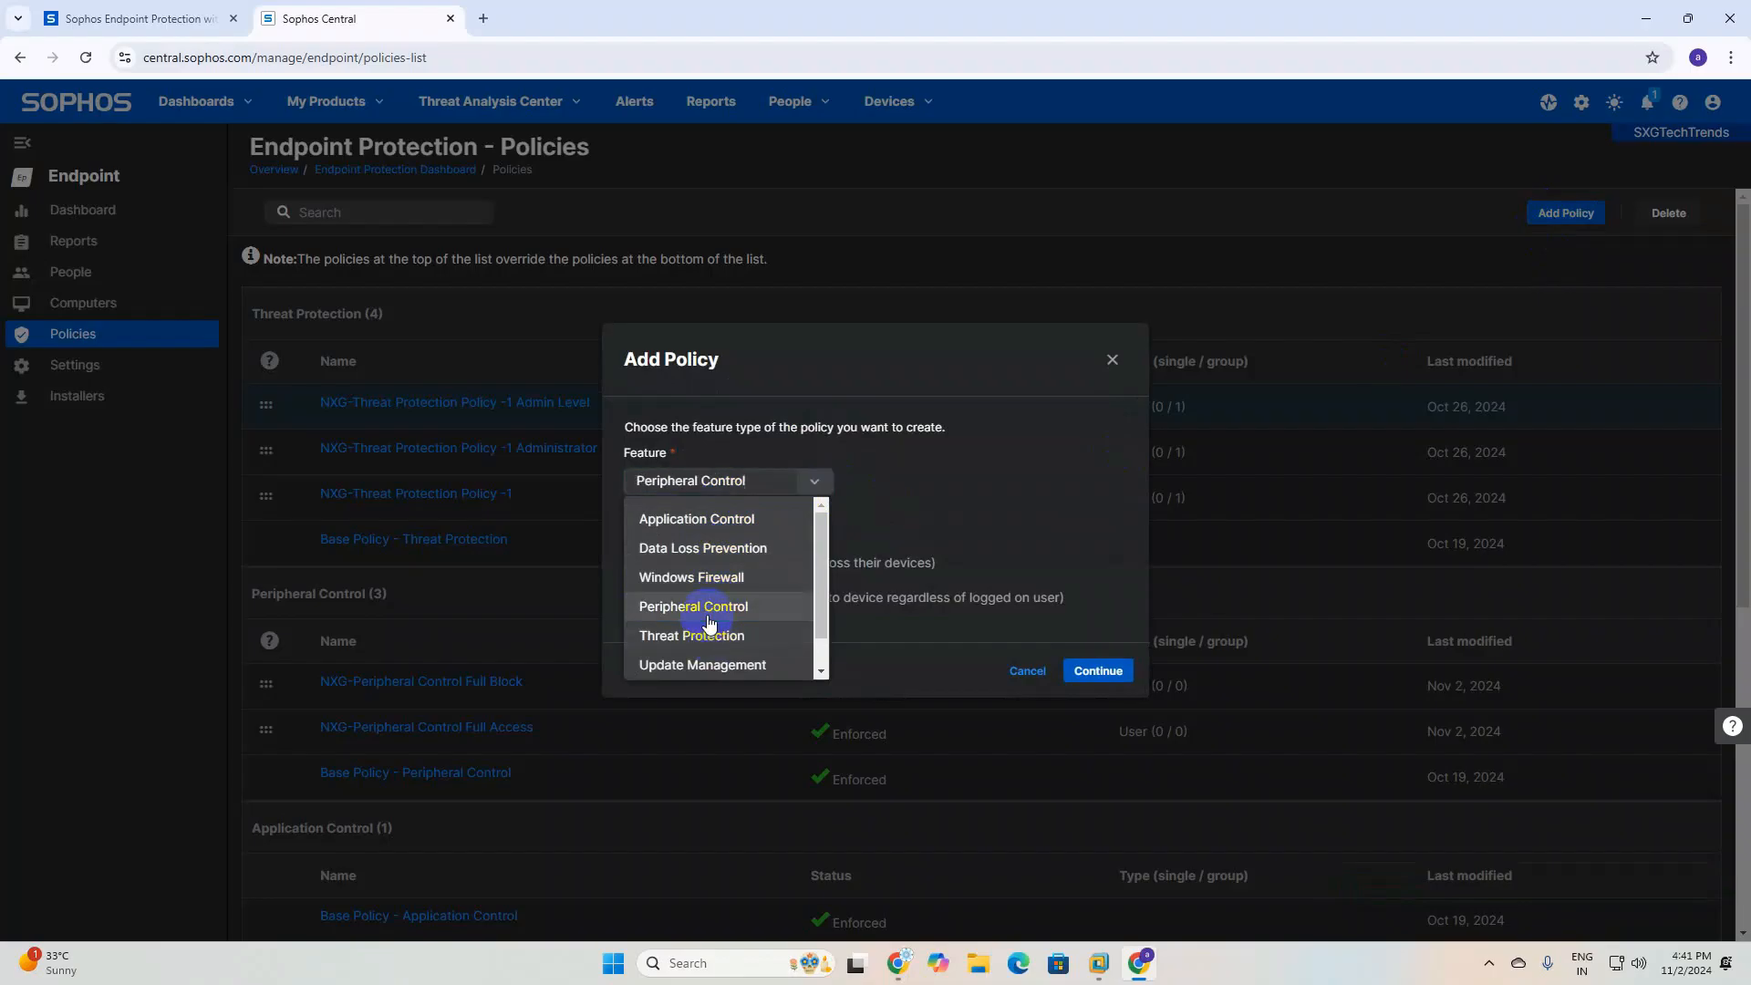
click(1095, 672)
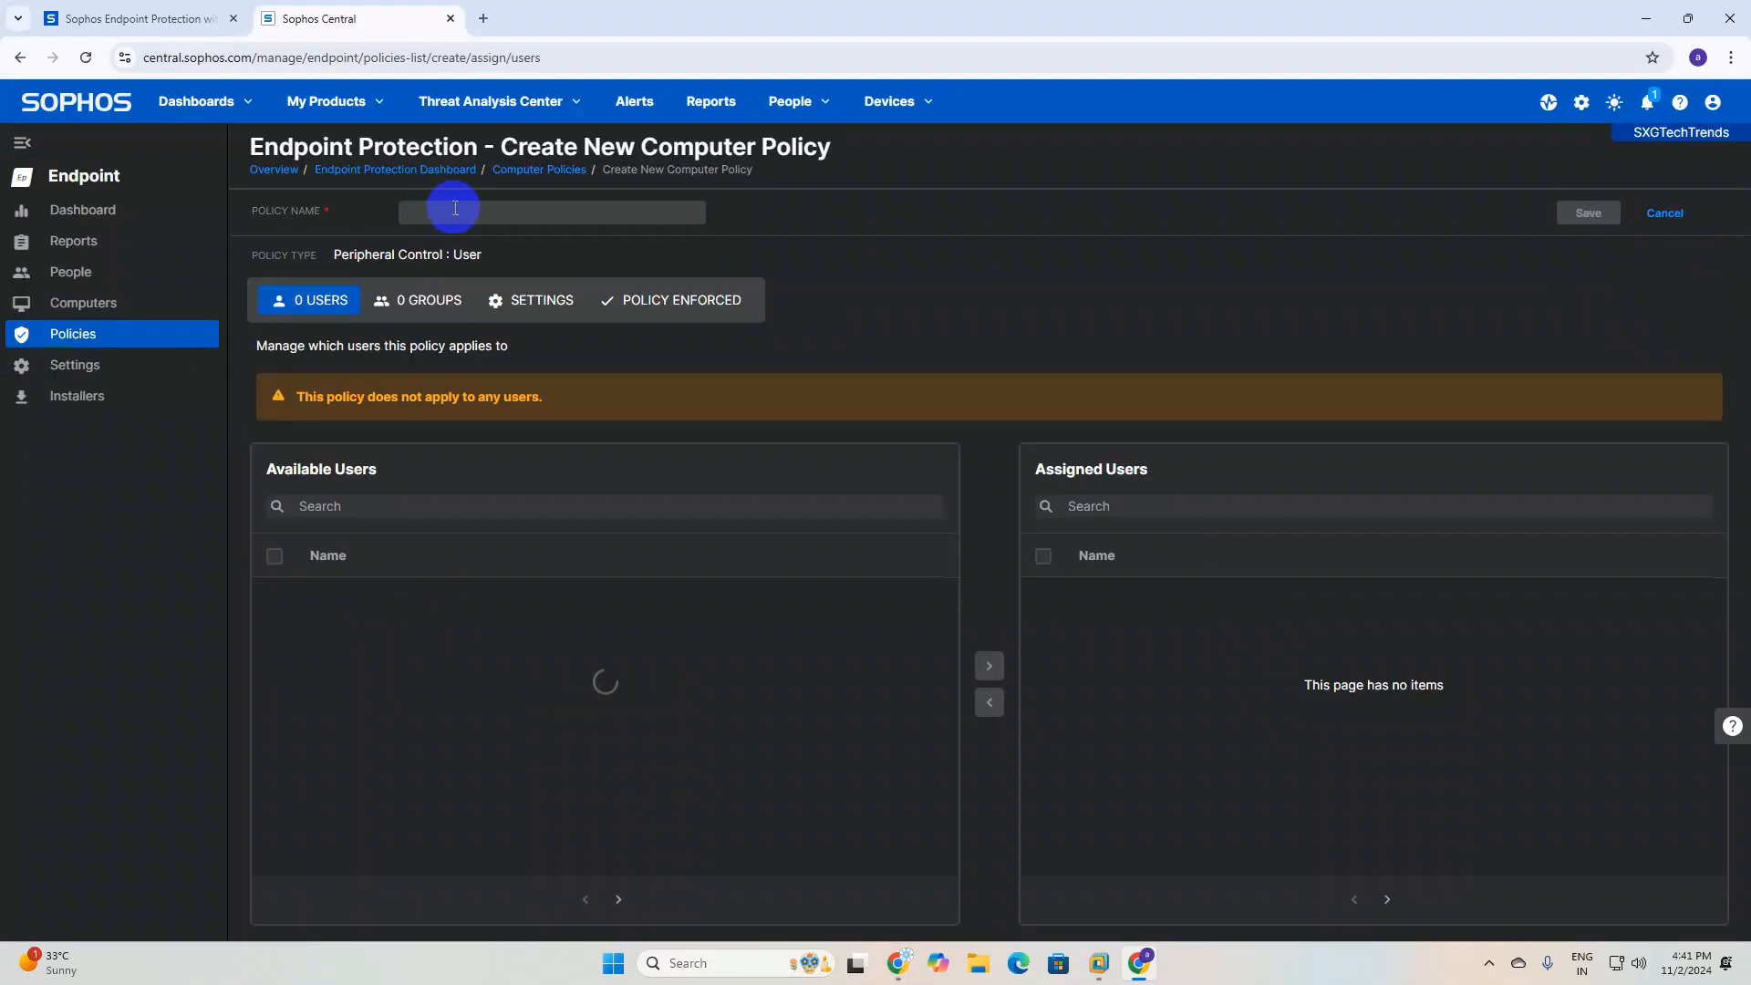
Name the third policy "NXG-Peripheral Control Read-Only", adapting the suggested Full Block name, and save it
click(455, 210)
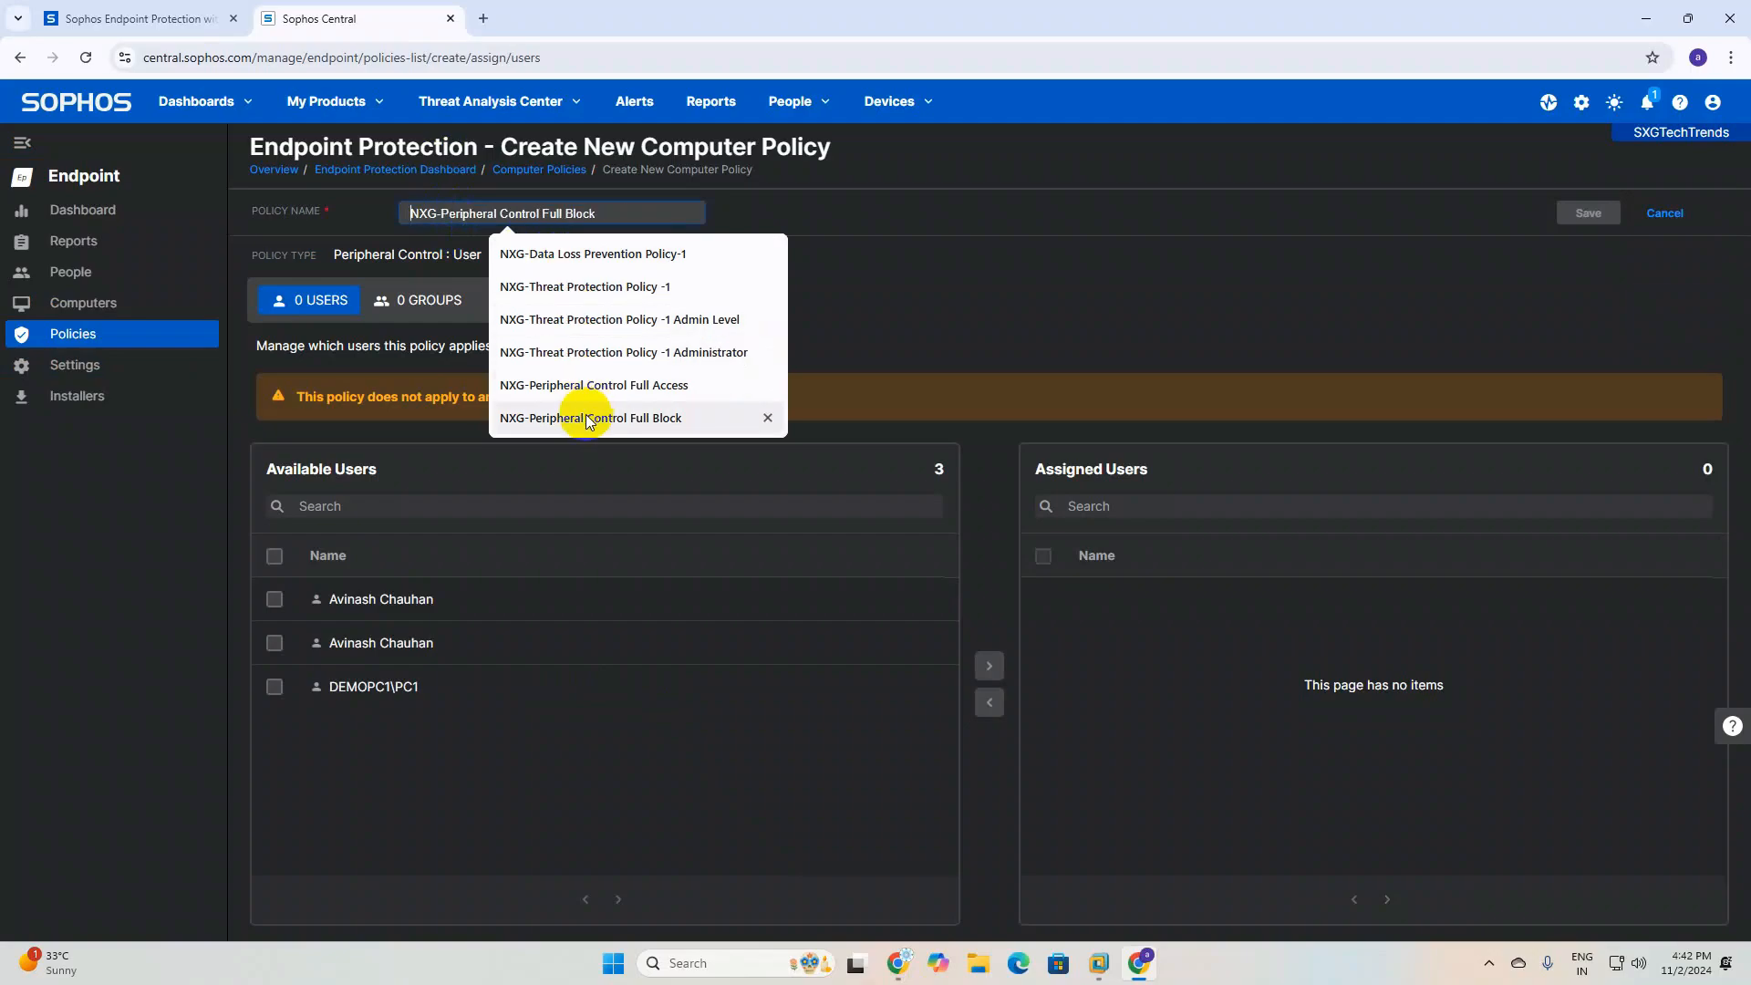
click(588, 417)
key(BackSpace)
key(BackSpace)
key(BackSpace)
key(BackSpace)
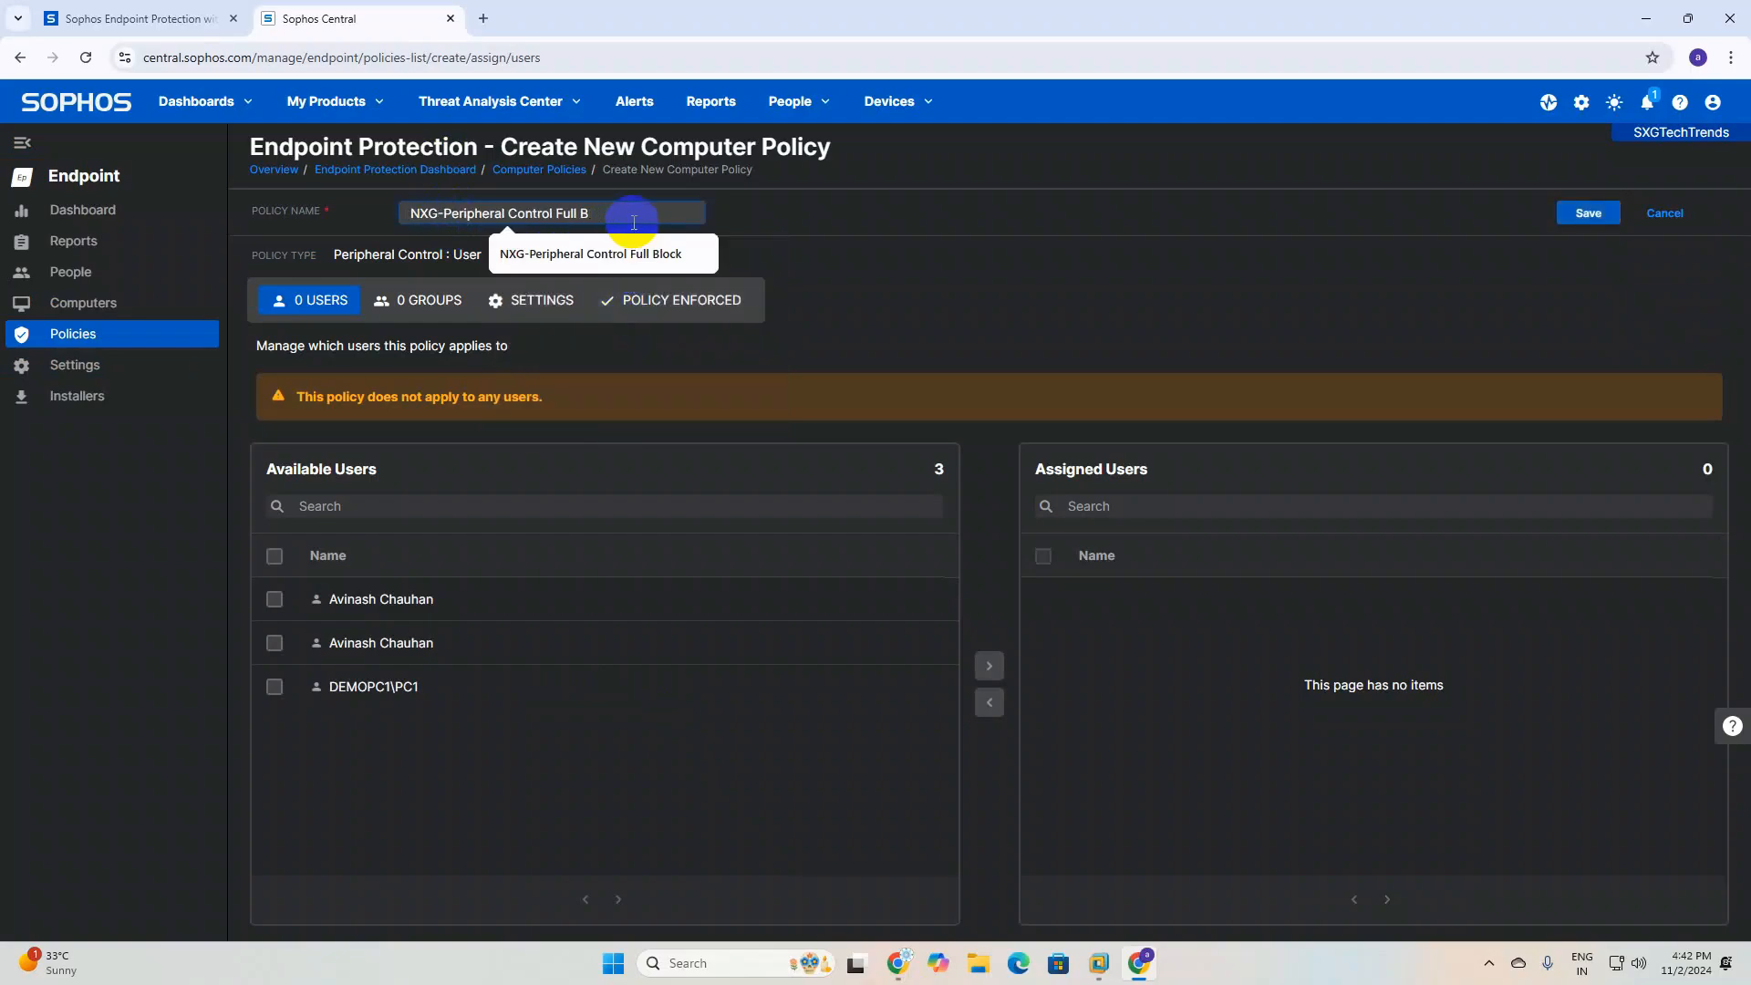
key(BackSpace)
key(BackSpace)
key(BackSpace)
key(BackSpace)
key(BackSpace)
key(Caps_Lock)
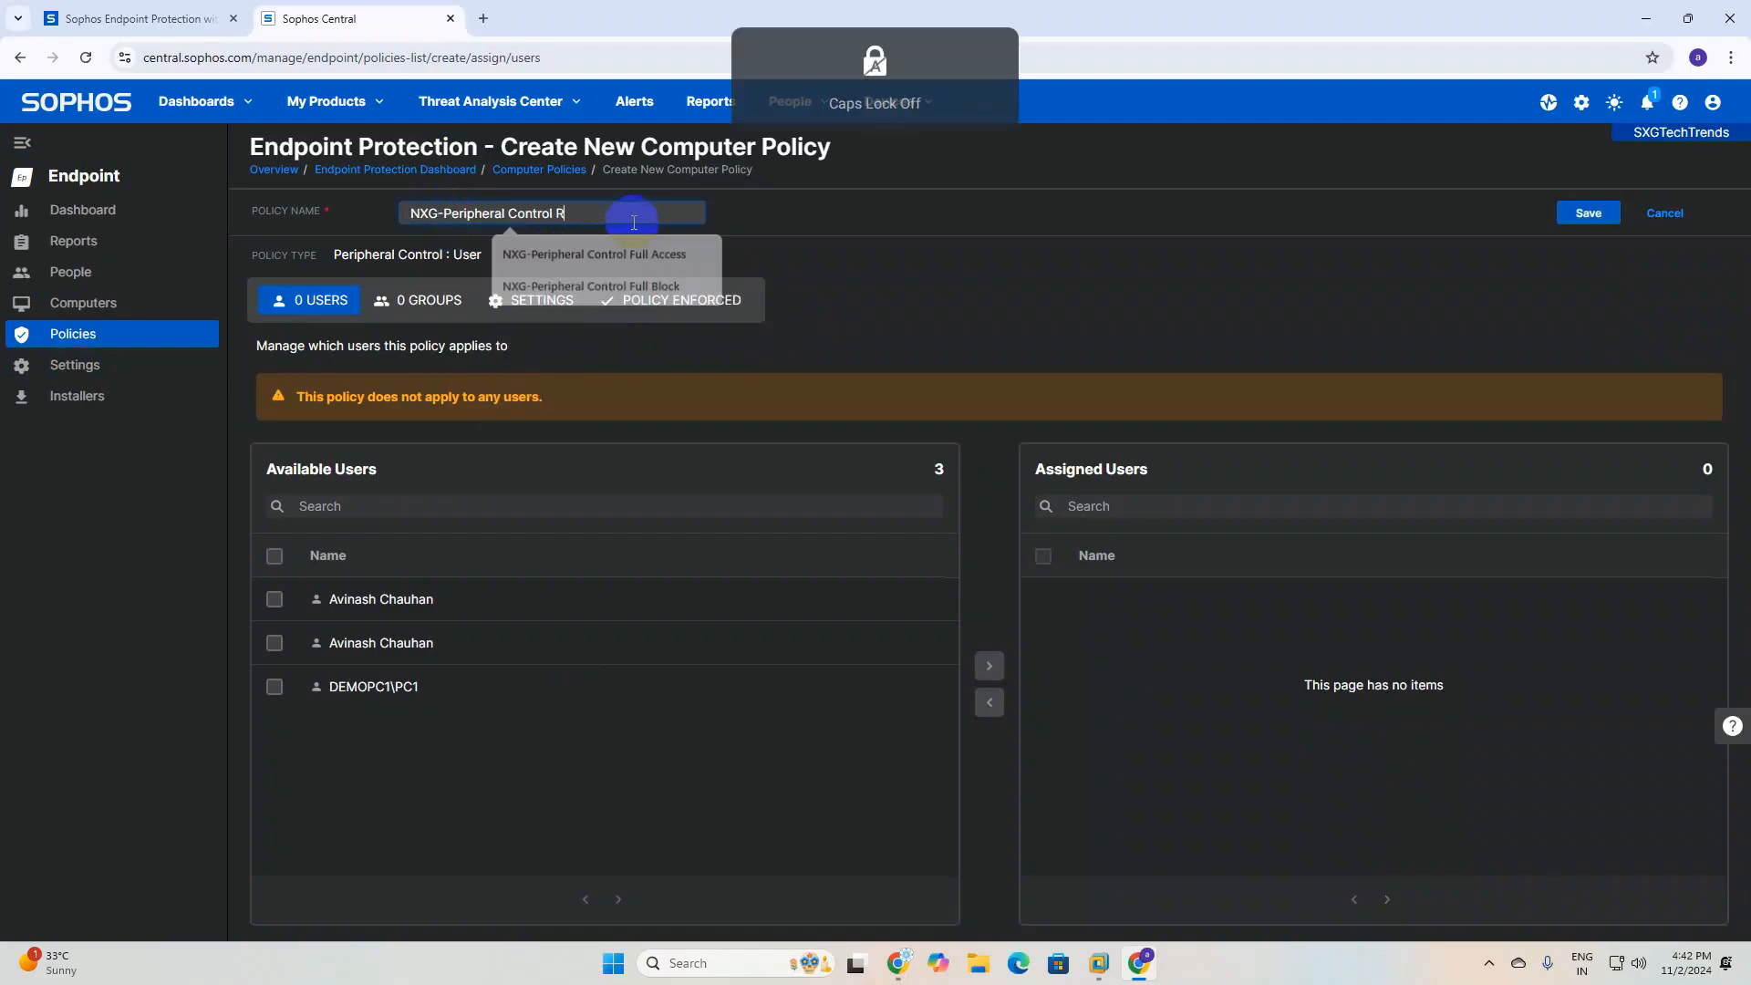
text(Read-ONLY)
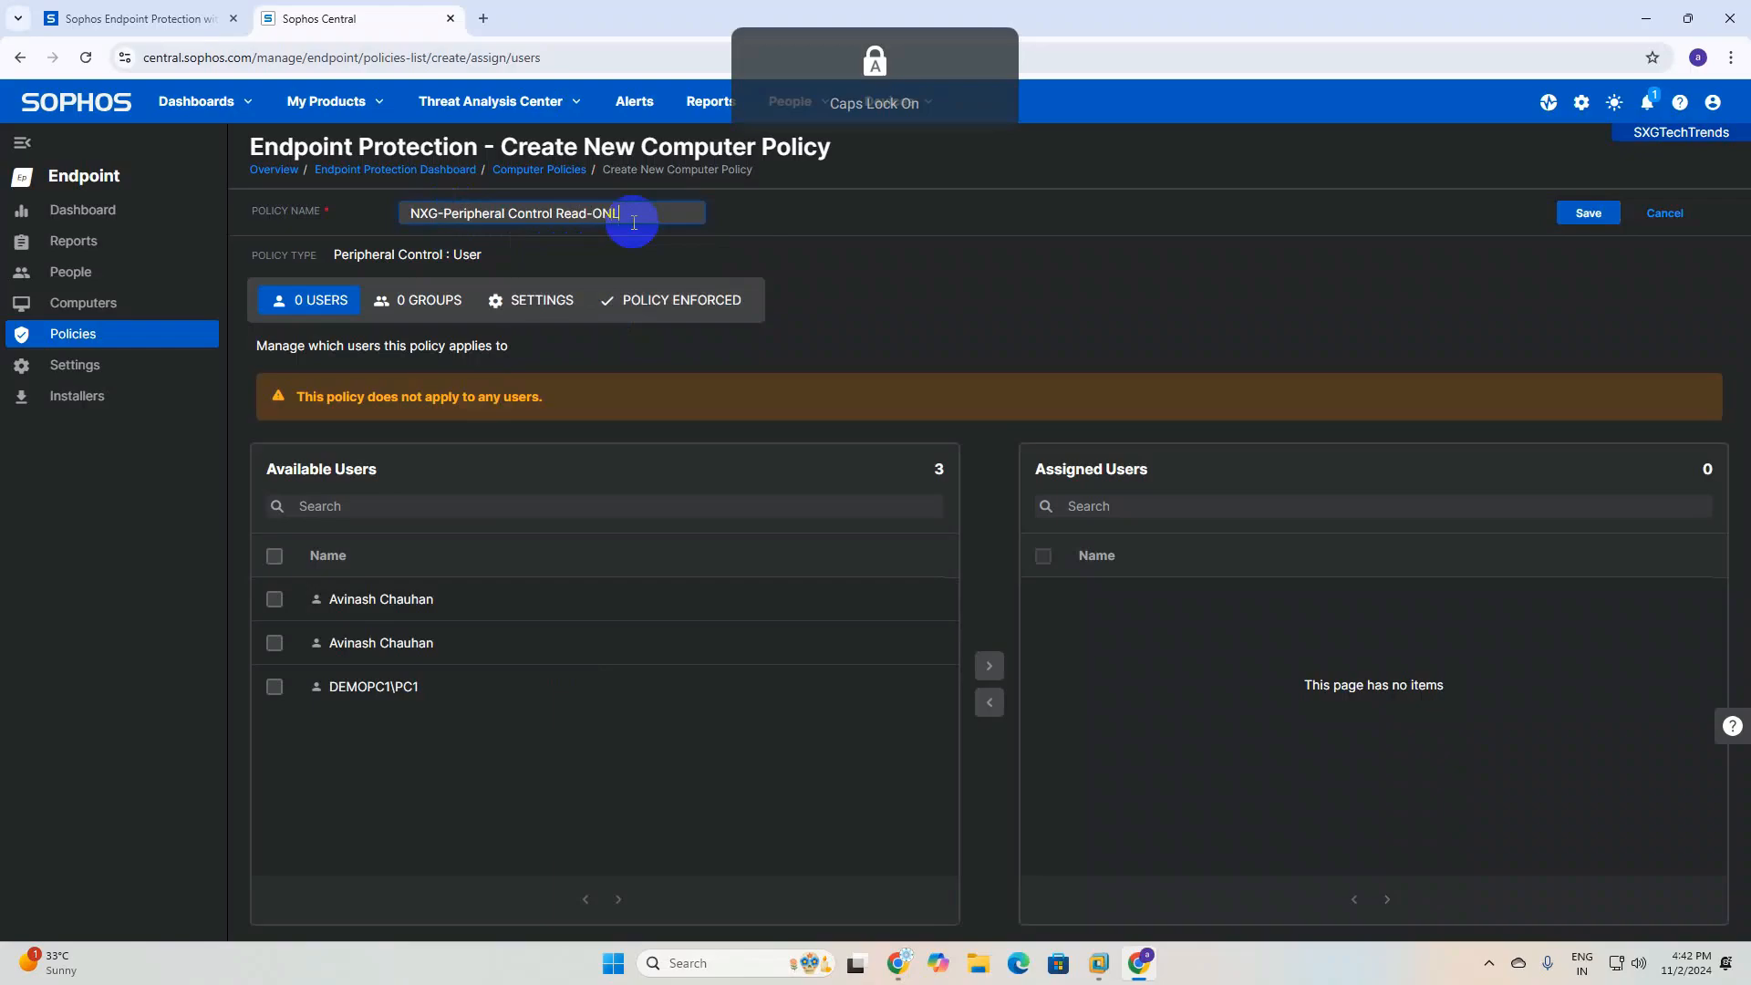
key(BackSpace)
key(BackSpace)
key(BackSpace)
key(BackSpace)
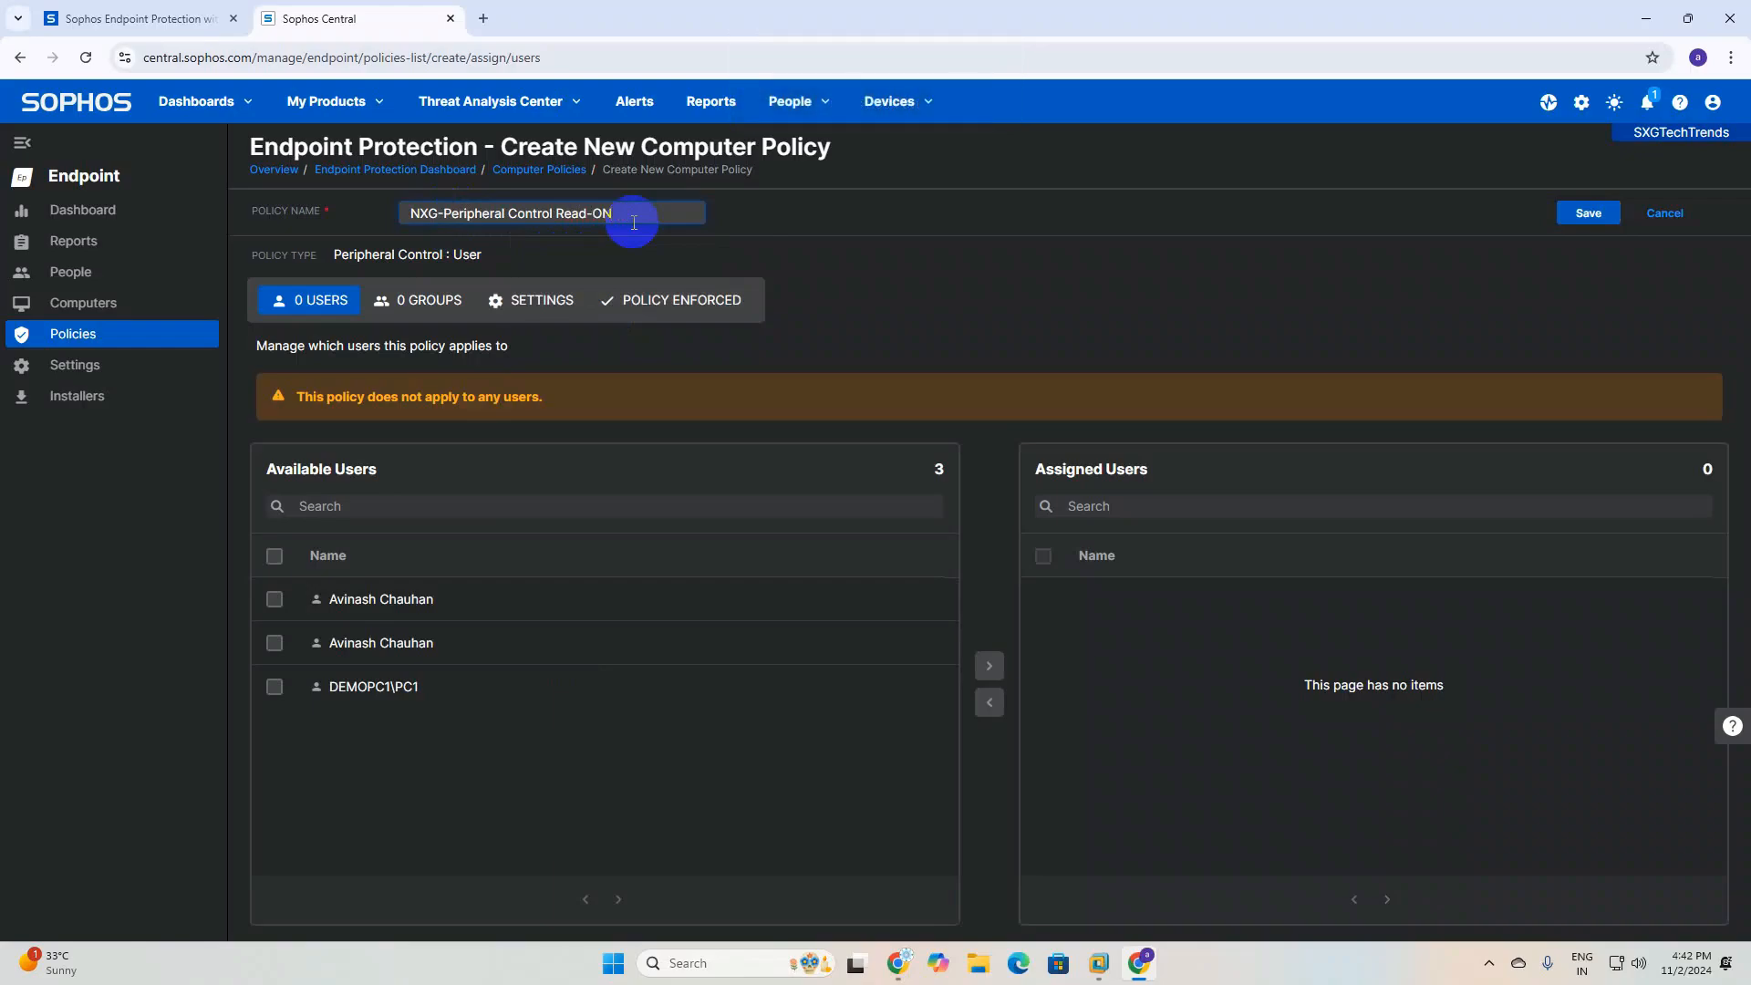
key(Caps_Lock)
text(Only)
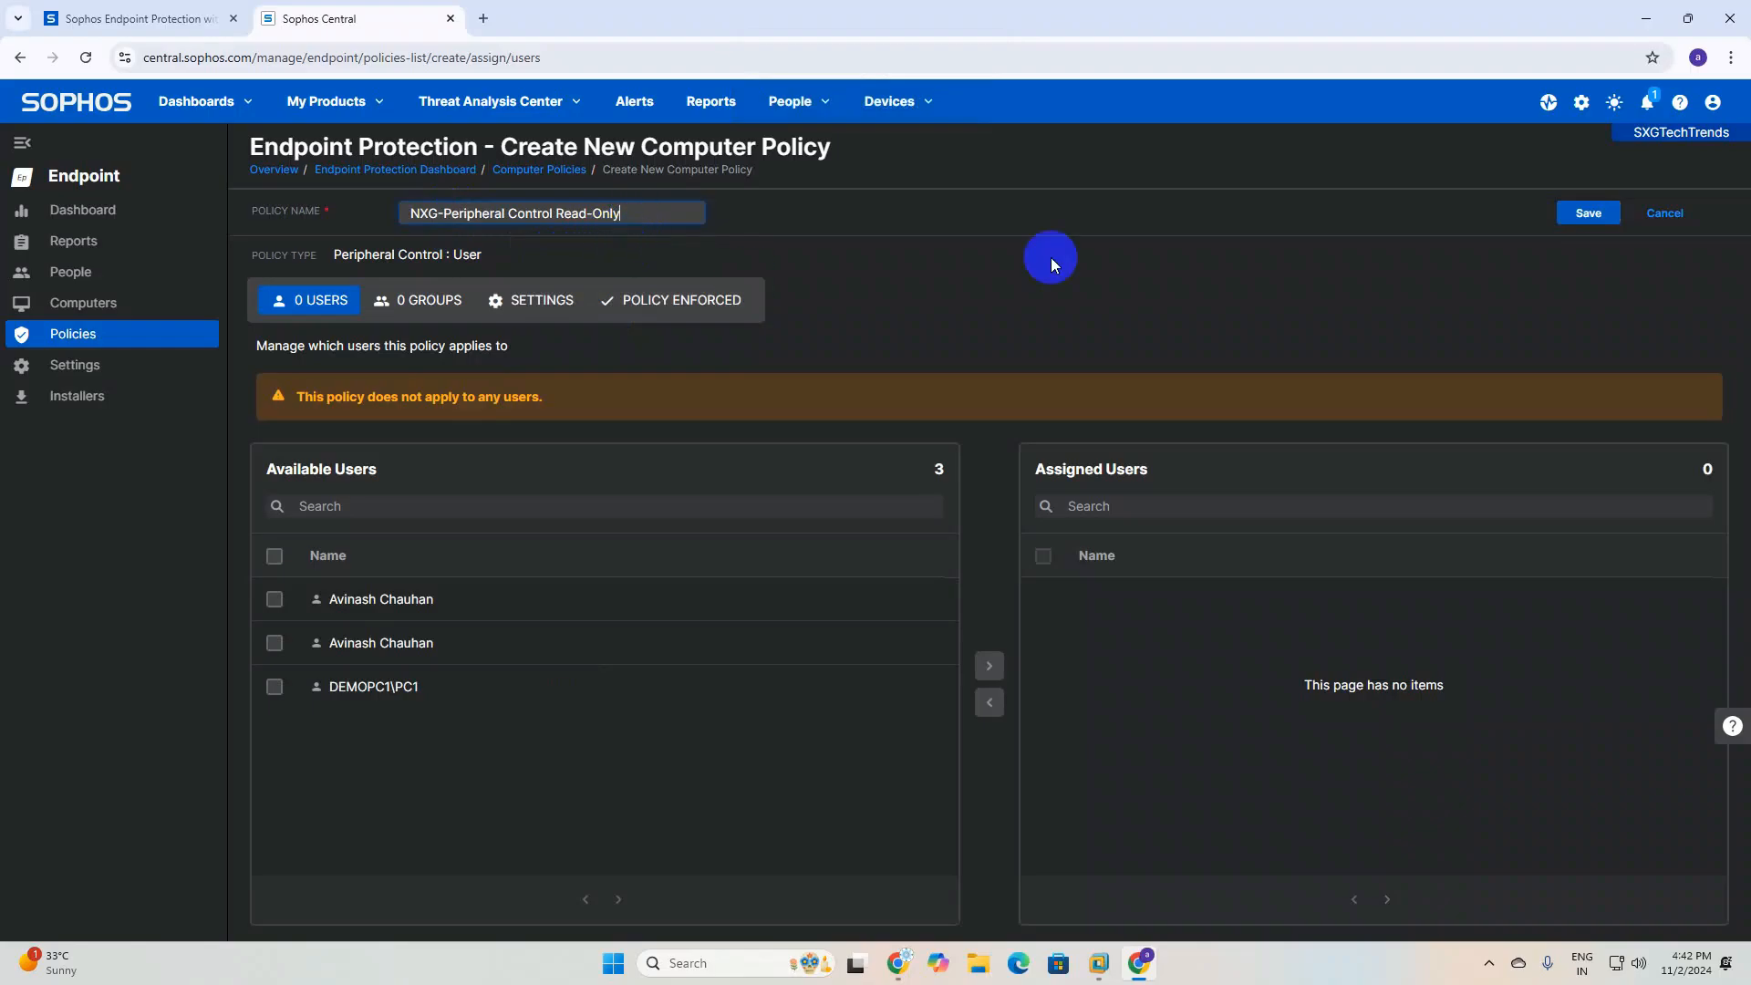
click(1581, 212)
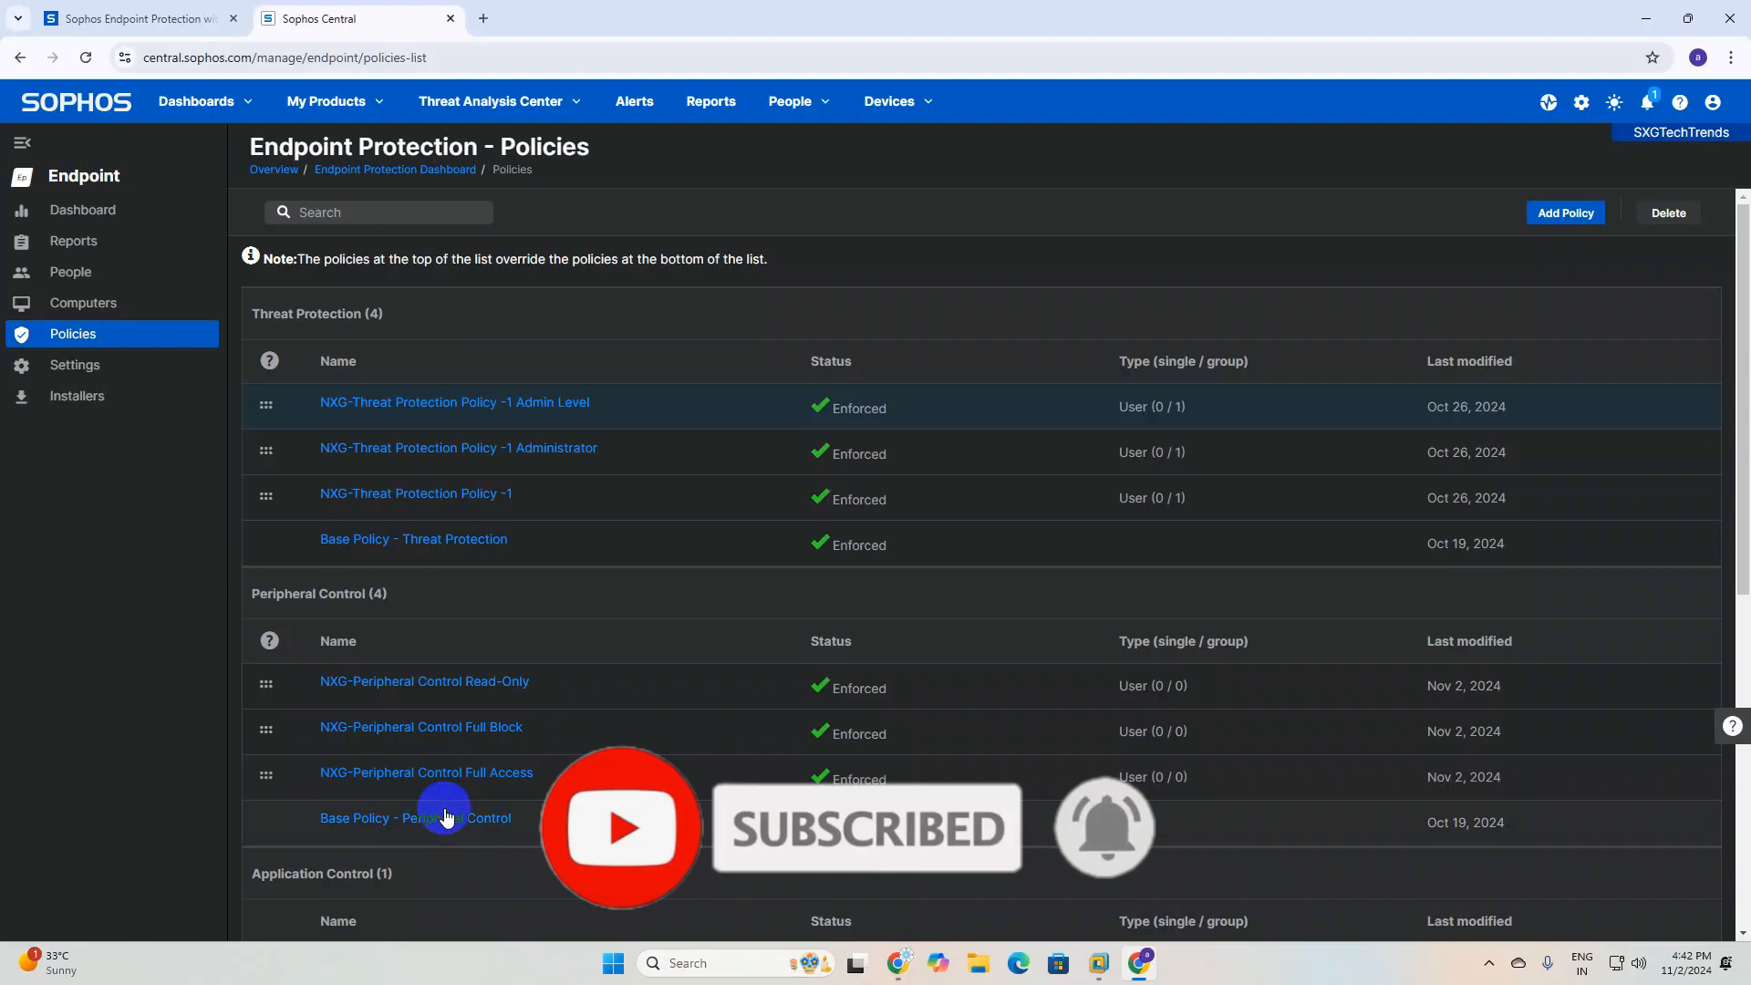
In the settings of the NXG-Peripheral Control Read-Only policy, choose to control access by peripheral type and add exemptions
scroll(472, 798, down, 1)
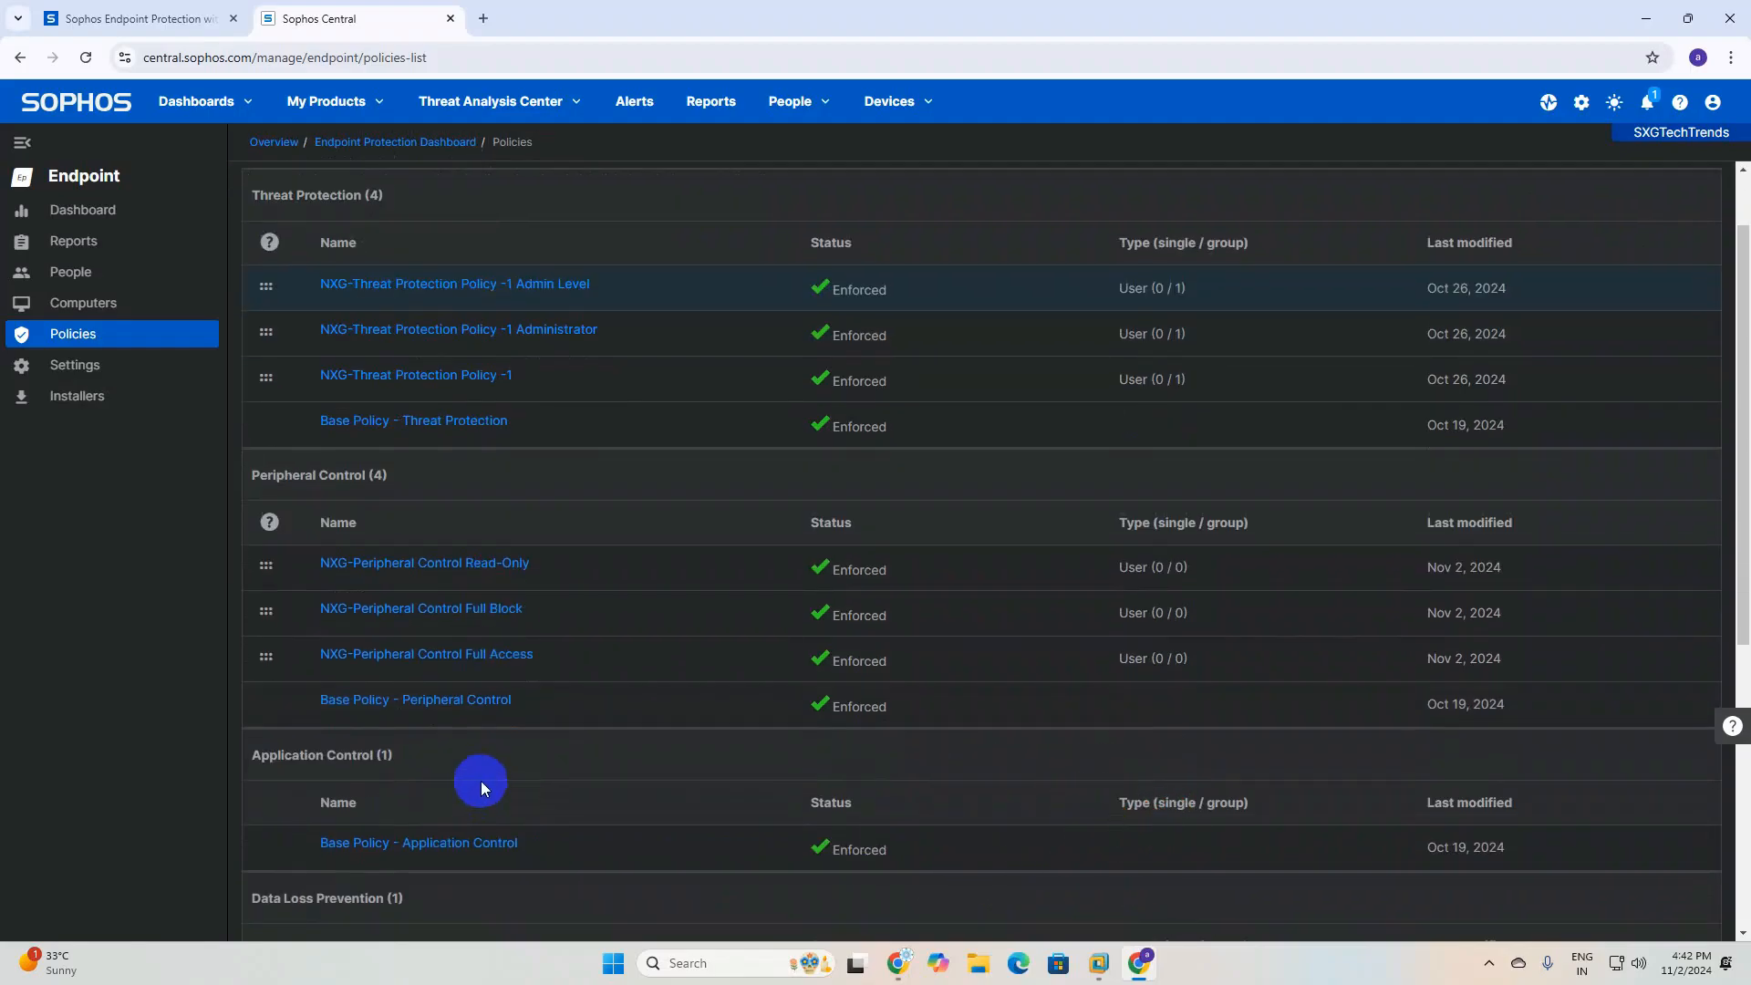
click(456, 566)
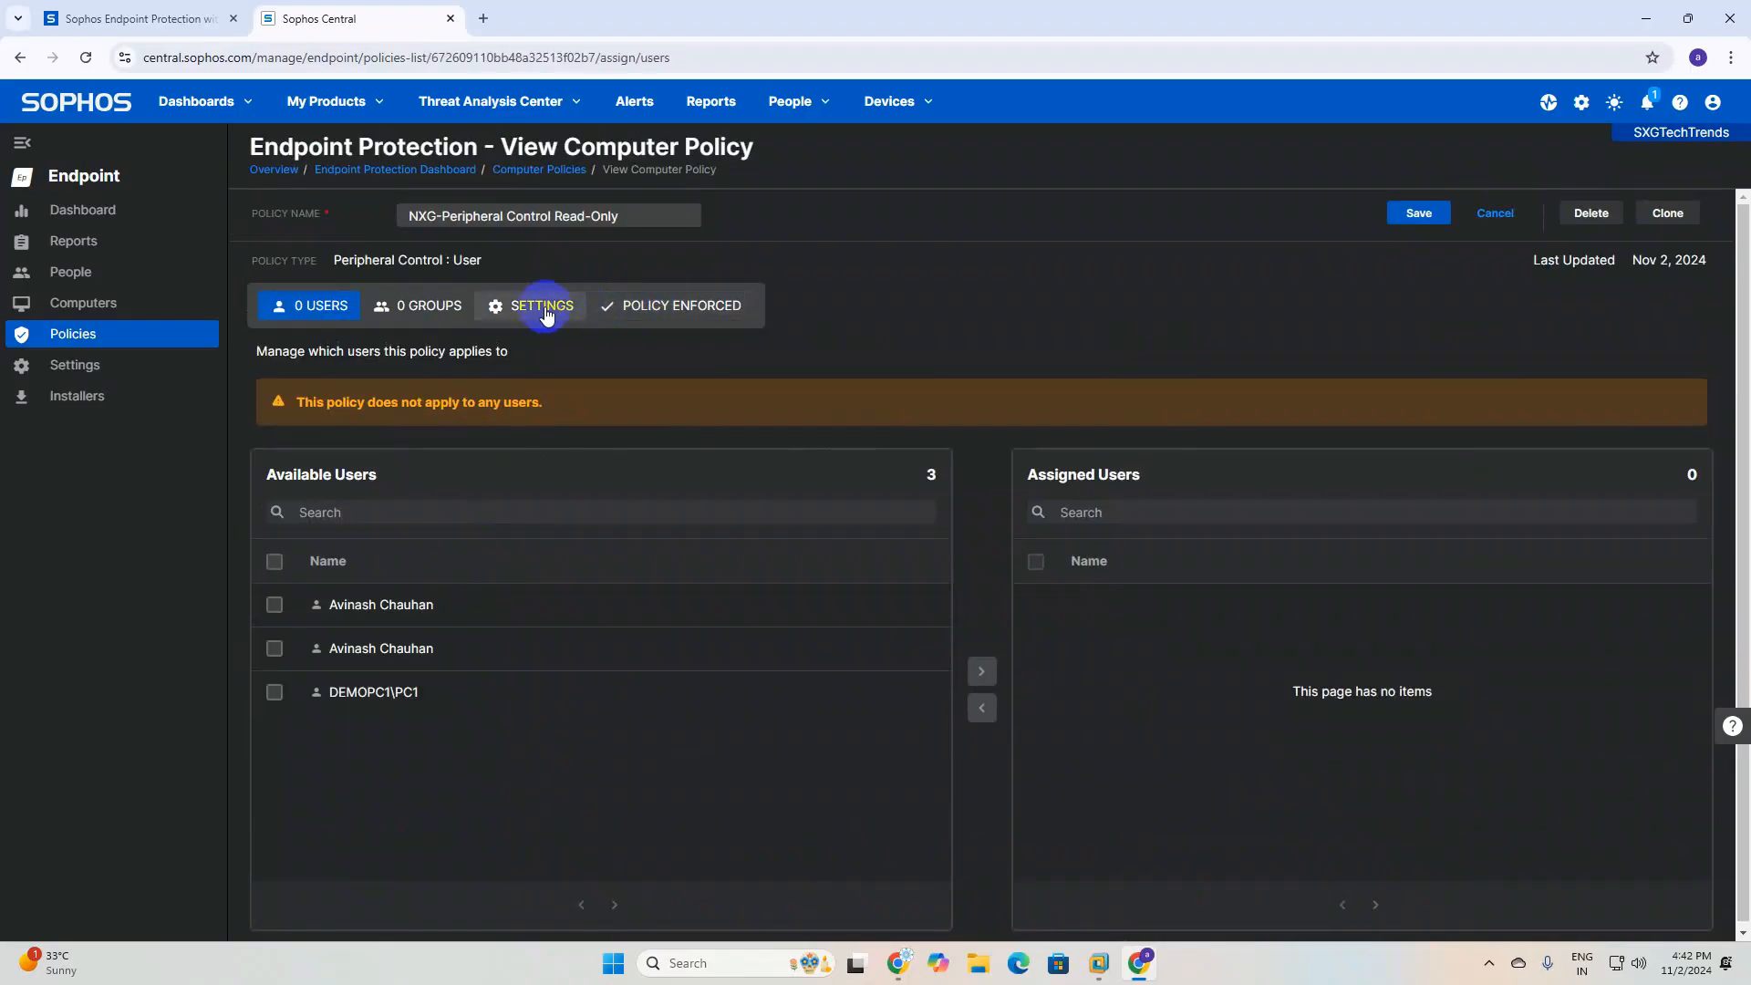
click(545, 313)
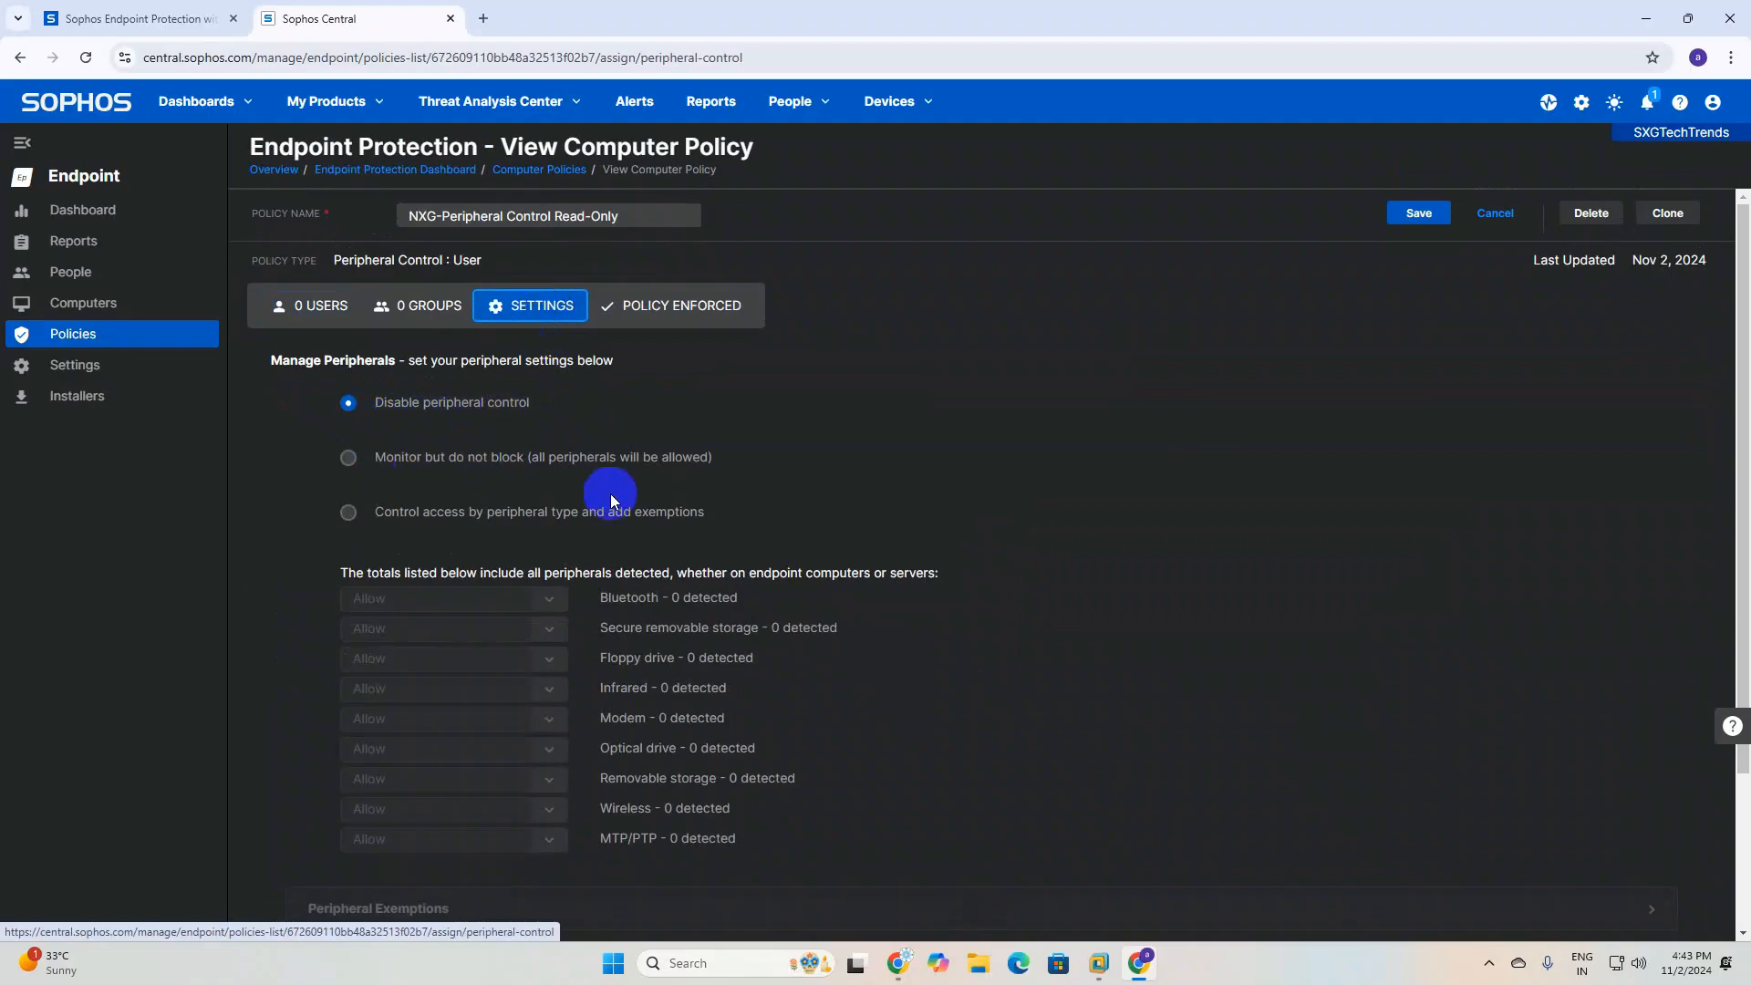
scroll(610, 495, down, 1)
click(350, 341)
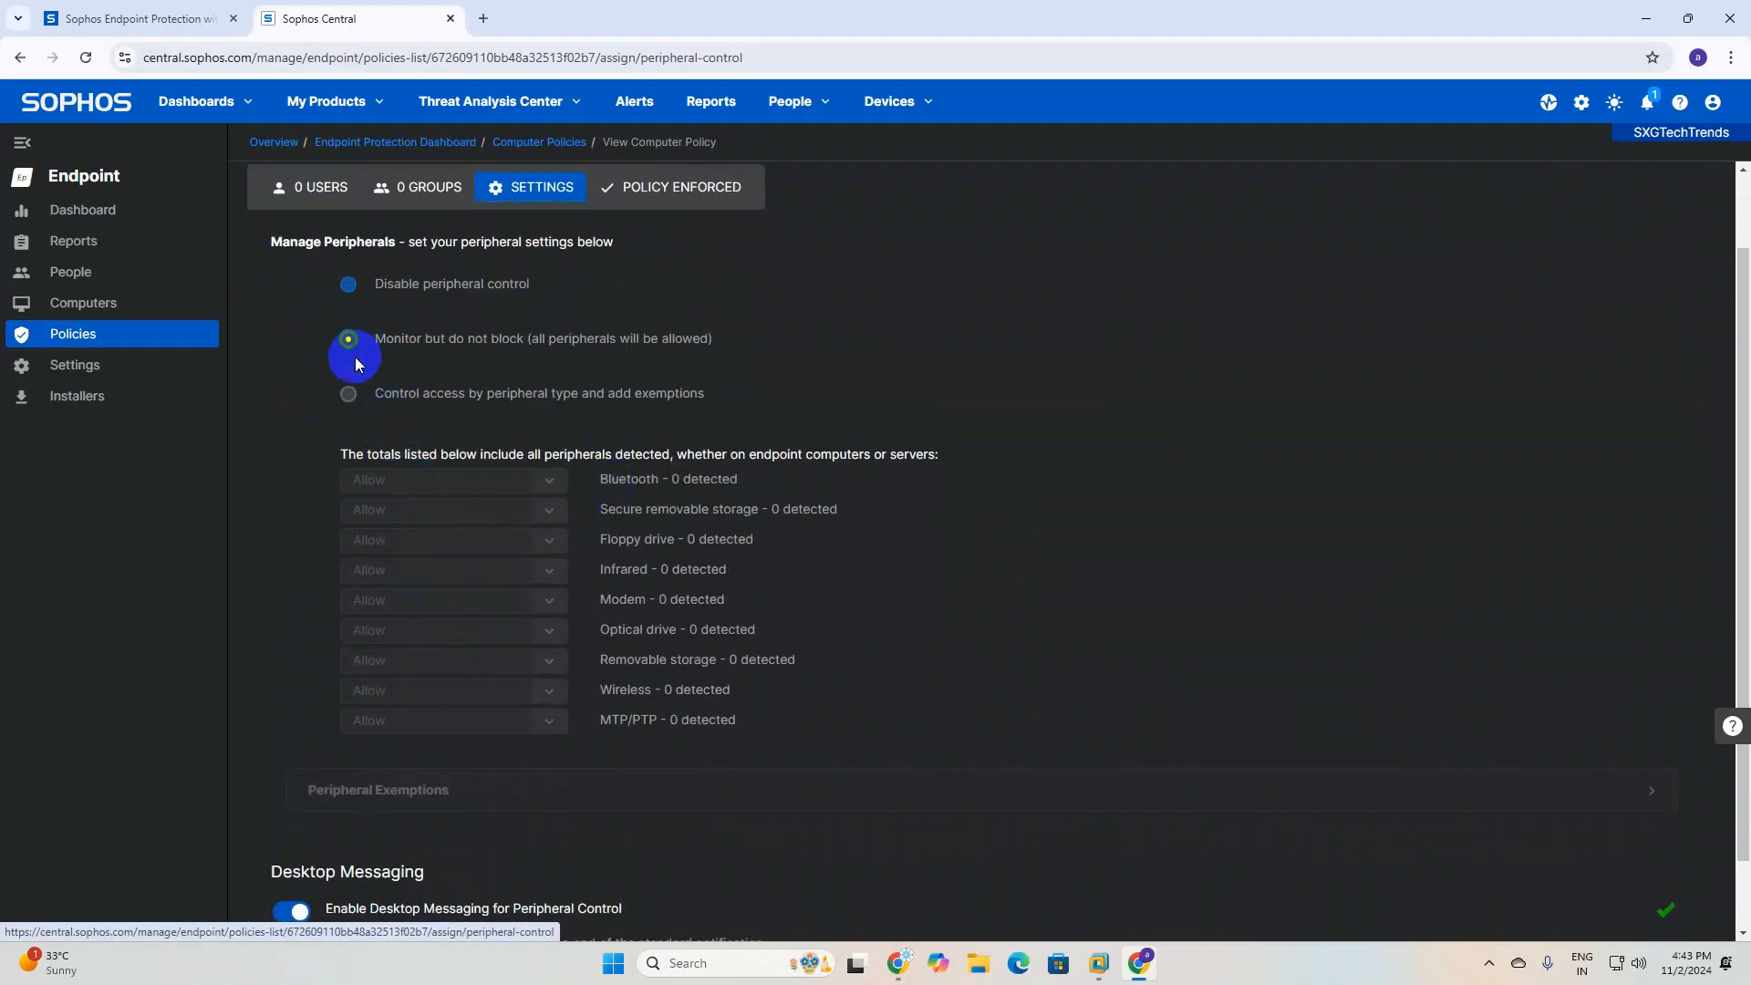
click(350, 393)
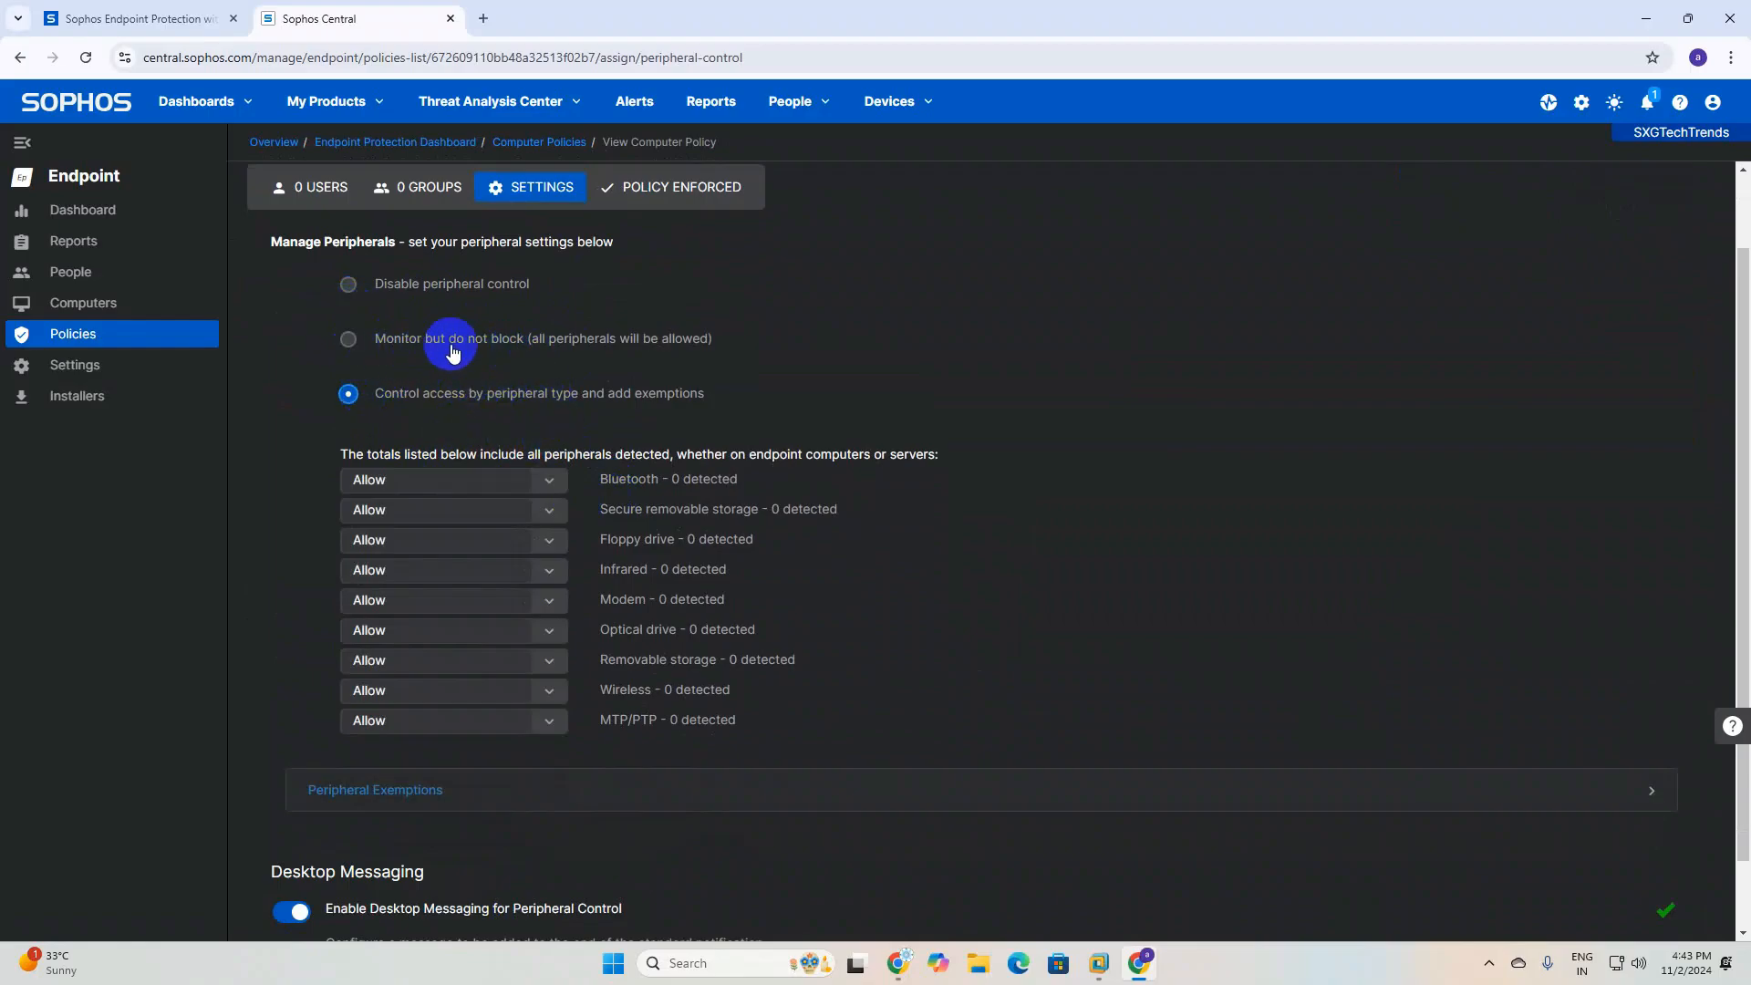
click(348, 339)
scroll(386, 318, down, 1)
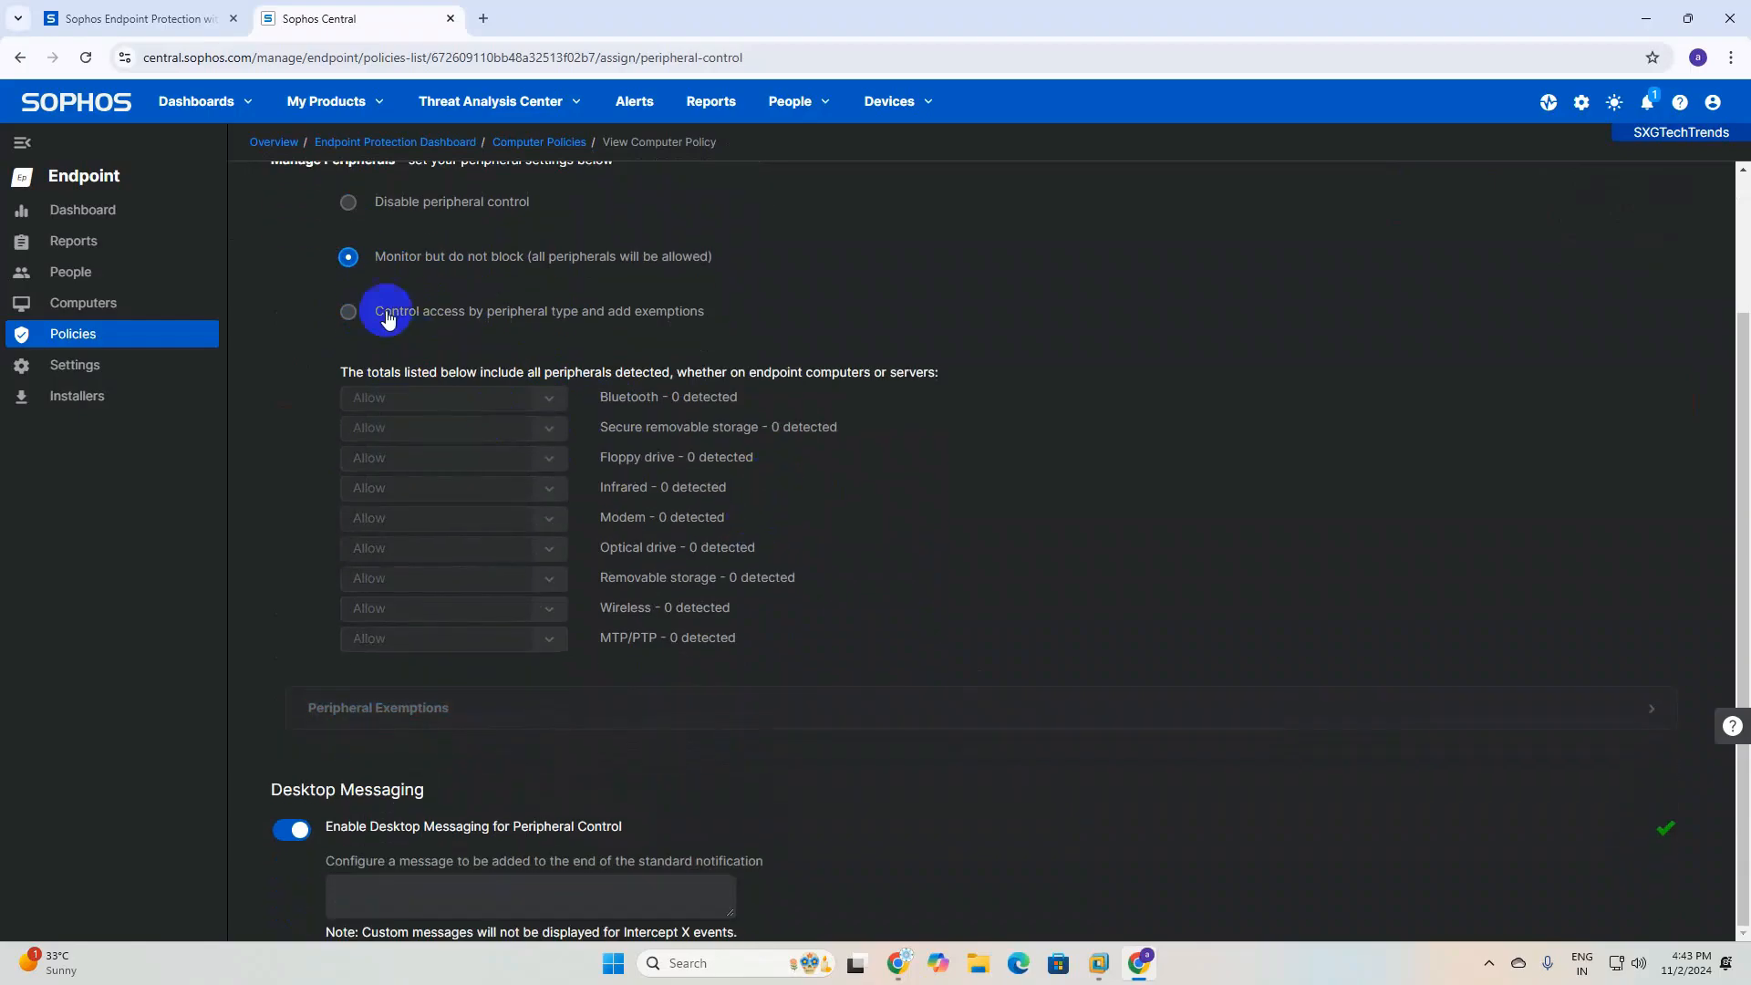
click(338, 305)
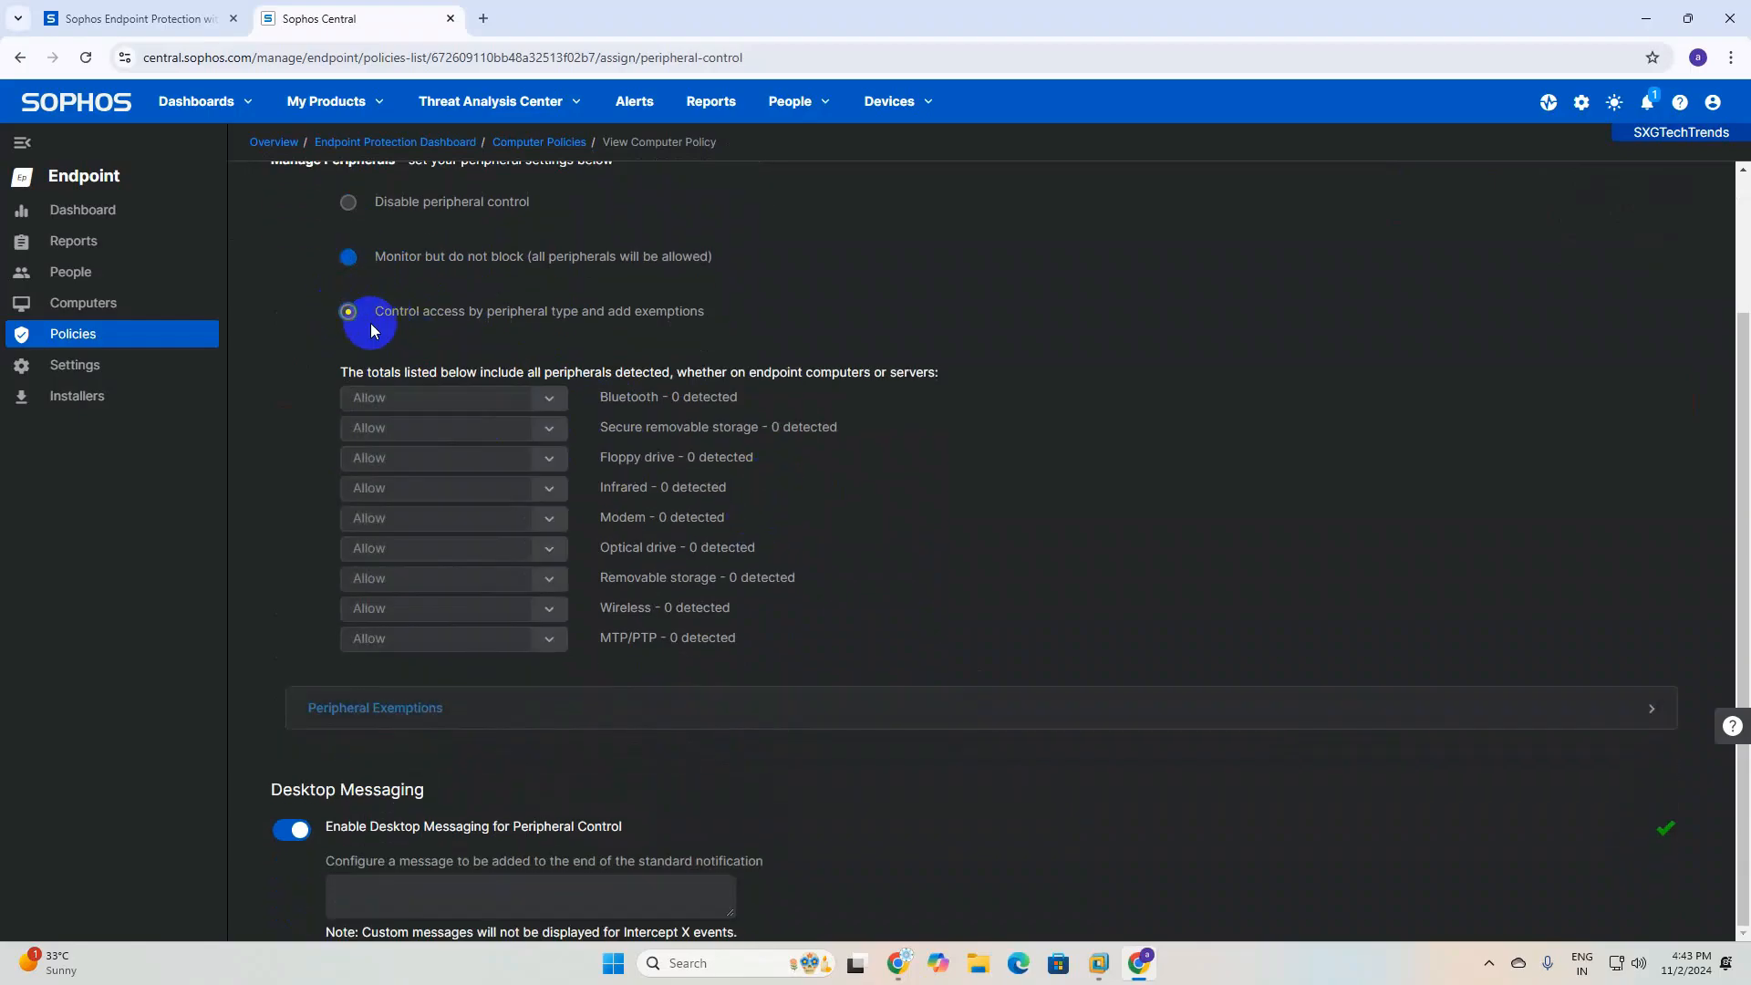
Examine which access options are offered for the different peripheral types, from Bluetooth to MTP/PTP
click(552, 406)
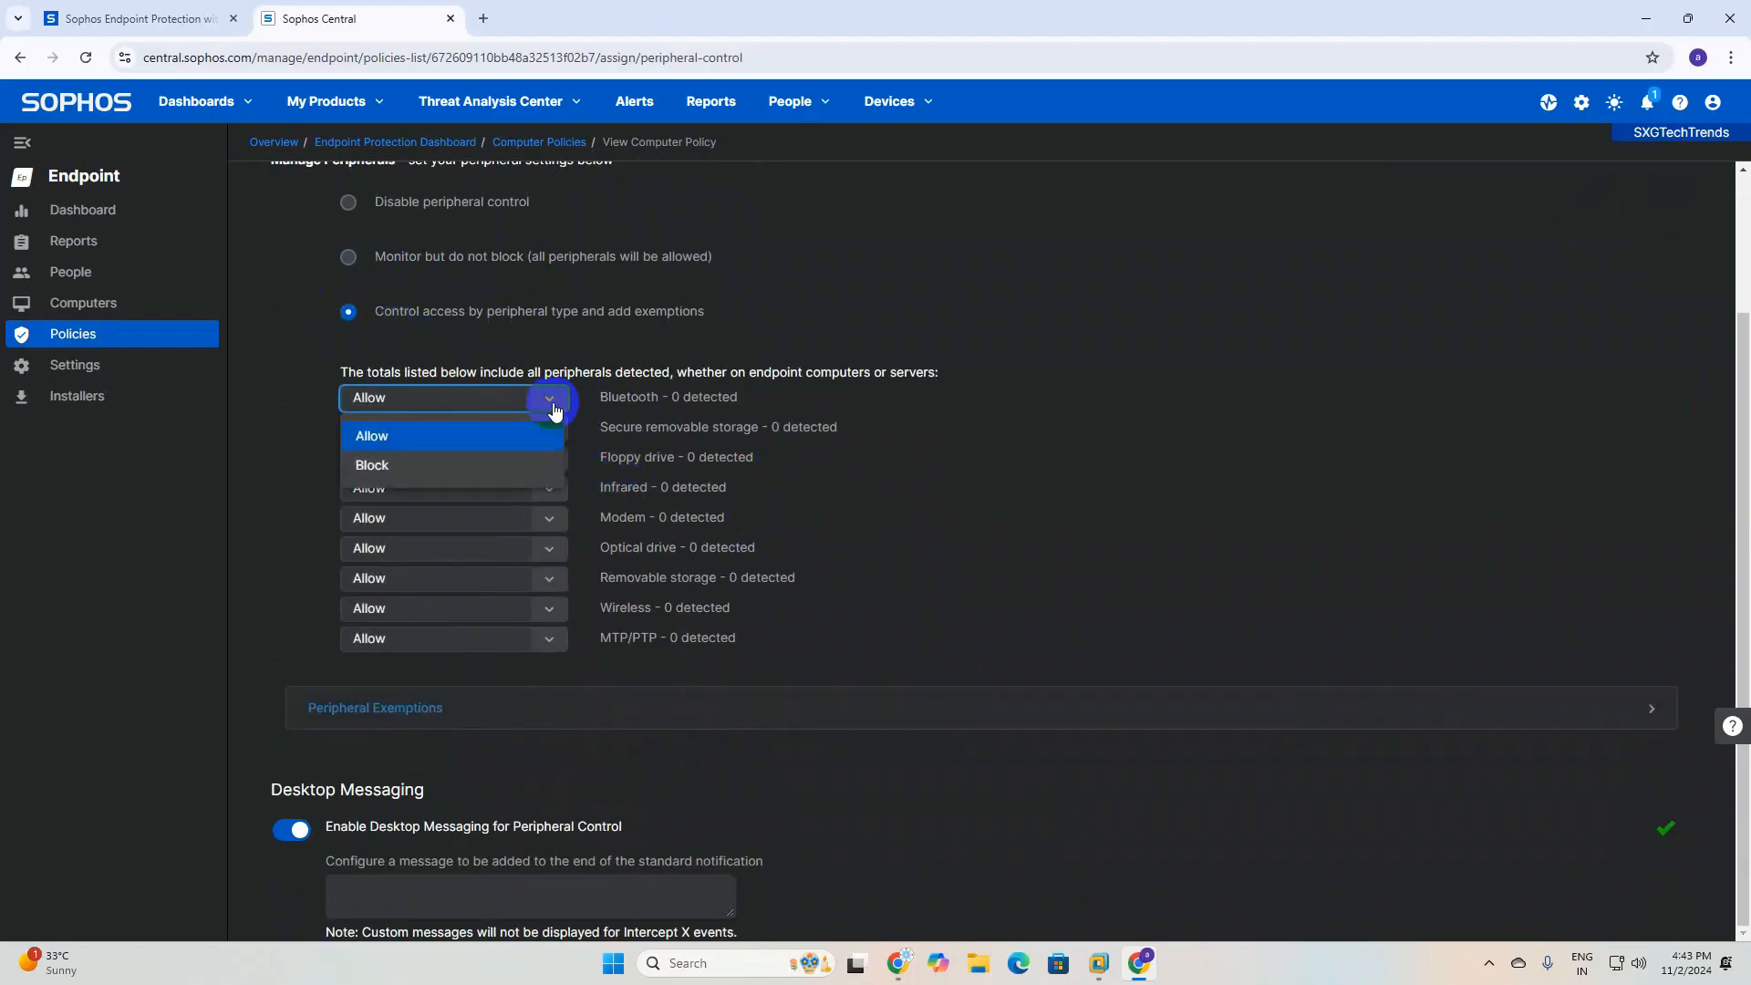
click(806, 460)
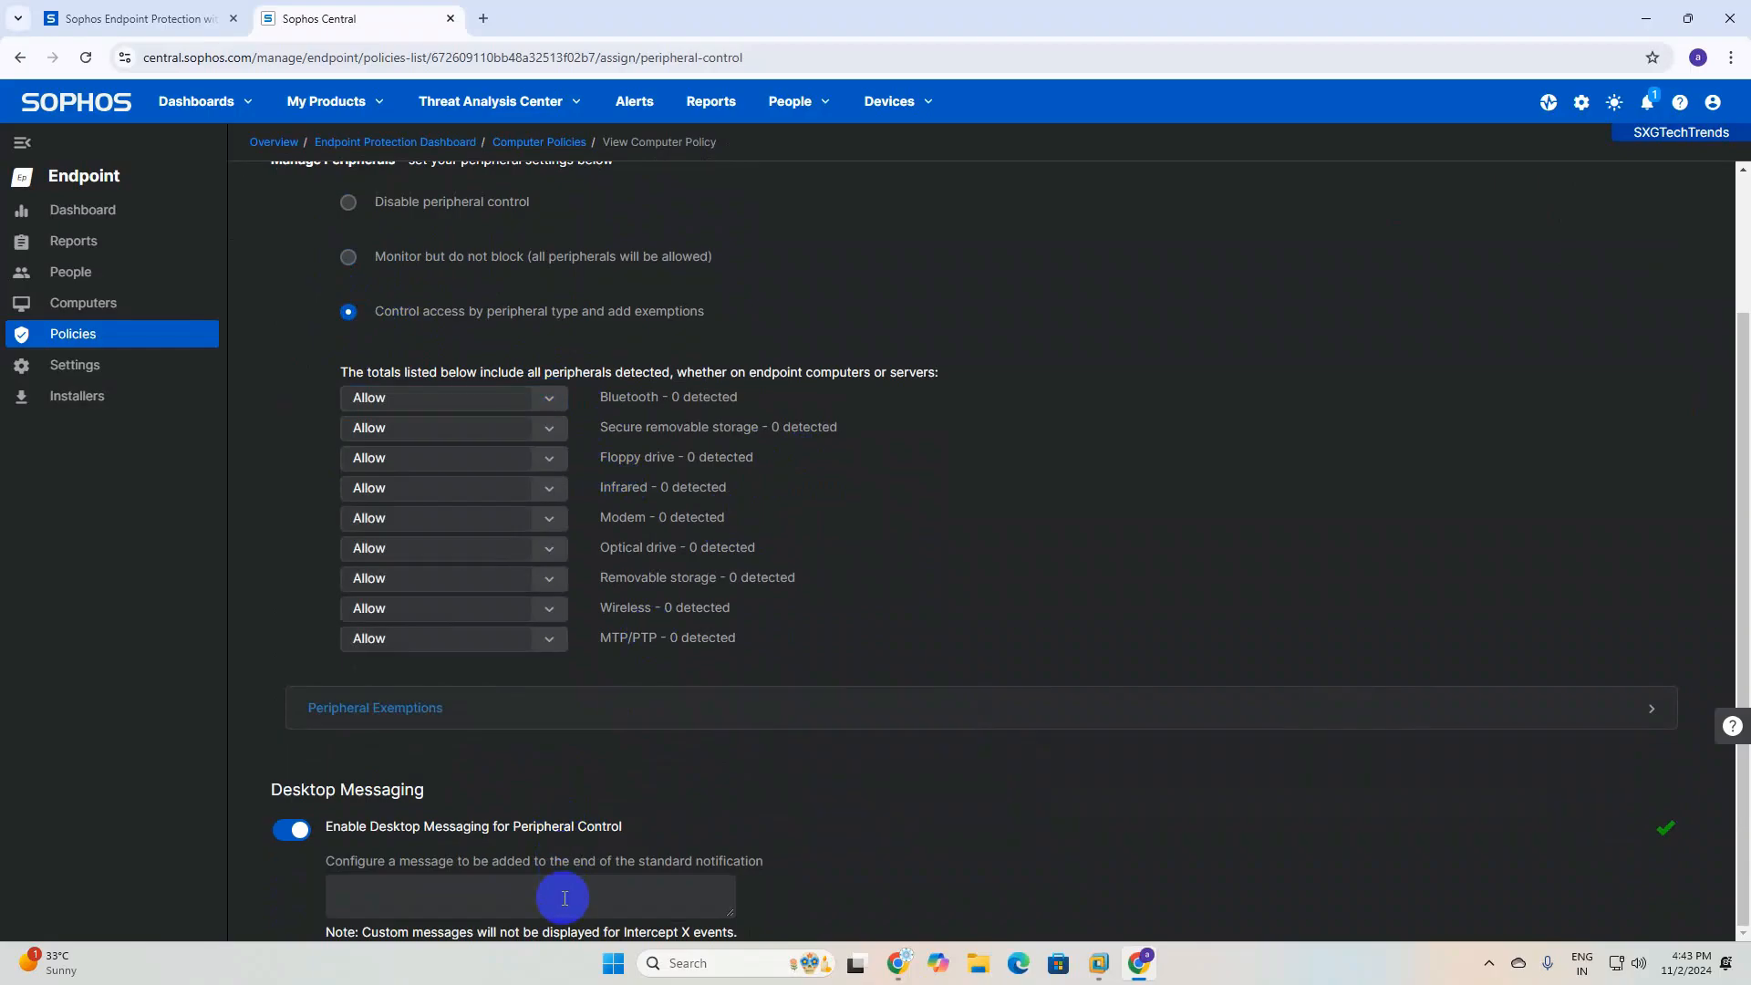
click(555, 641)
click(553, 609)
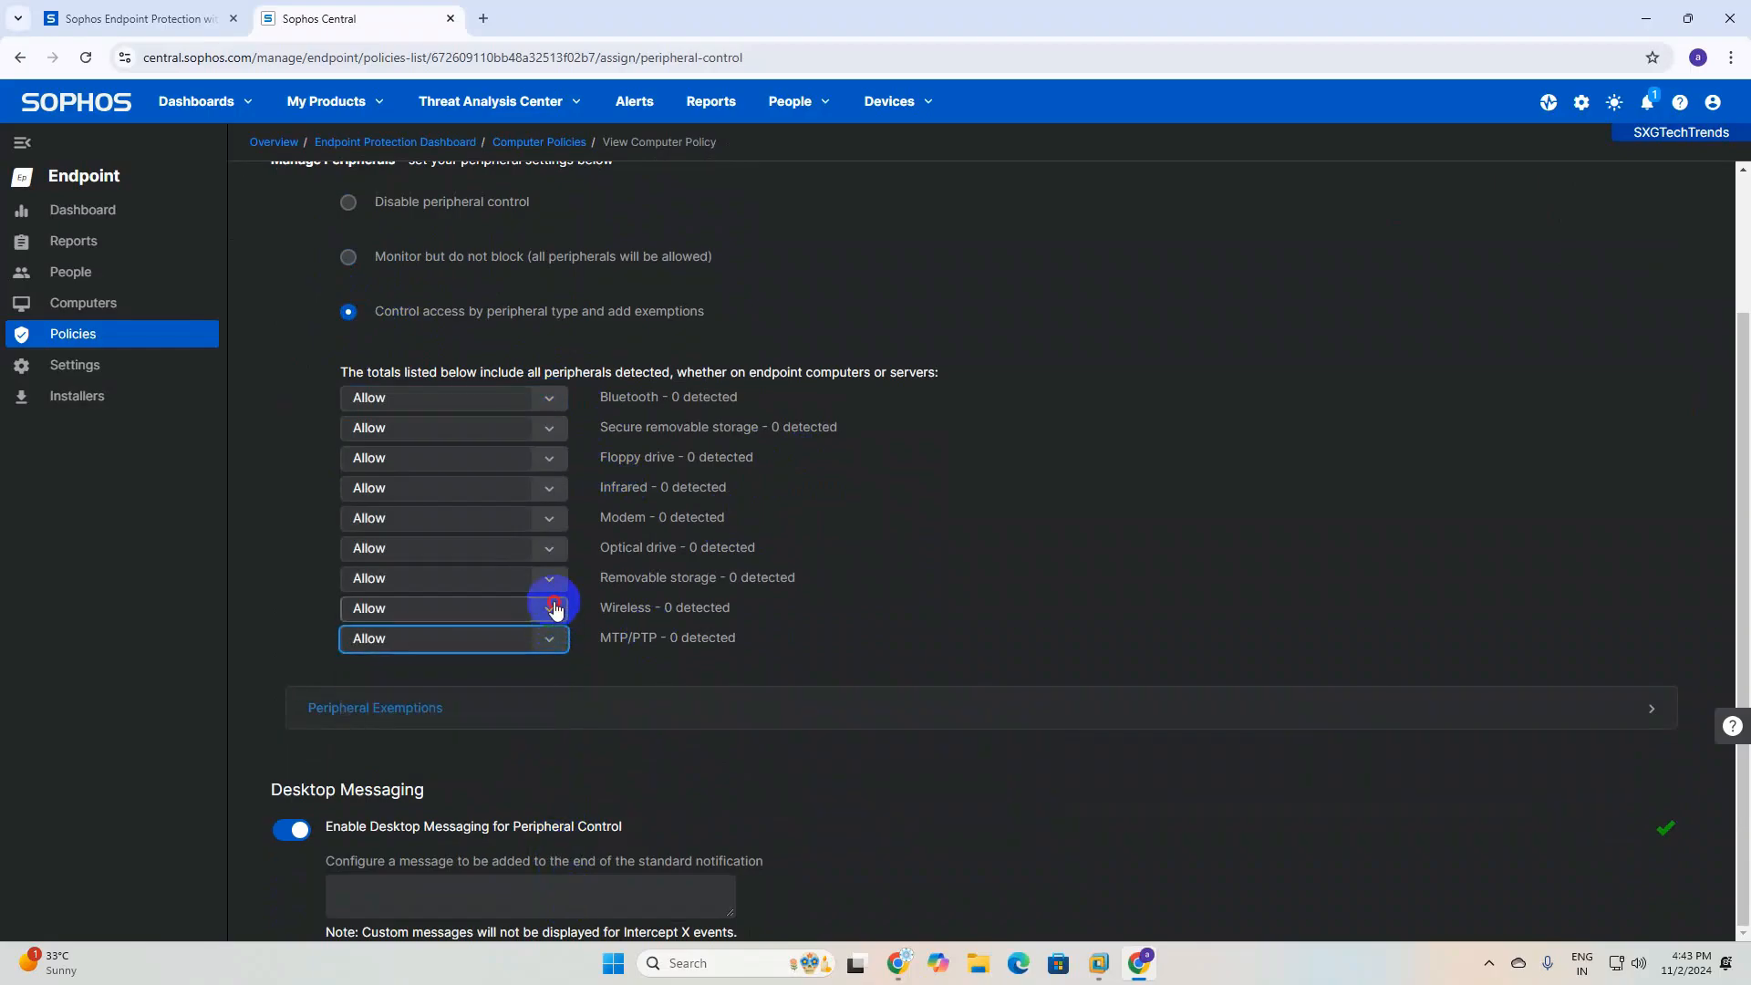
click(555, 610)
click(555, 609)
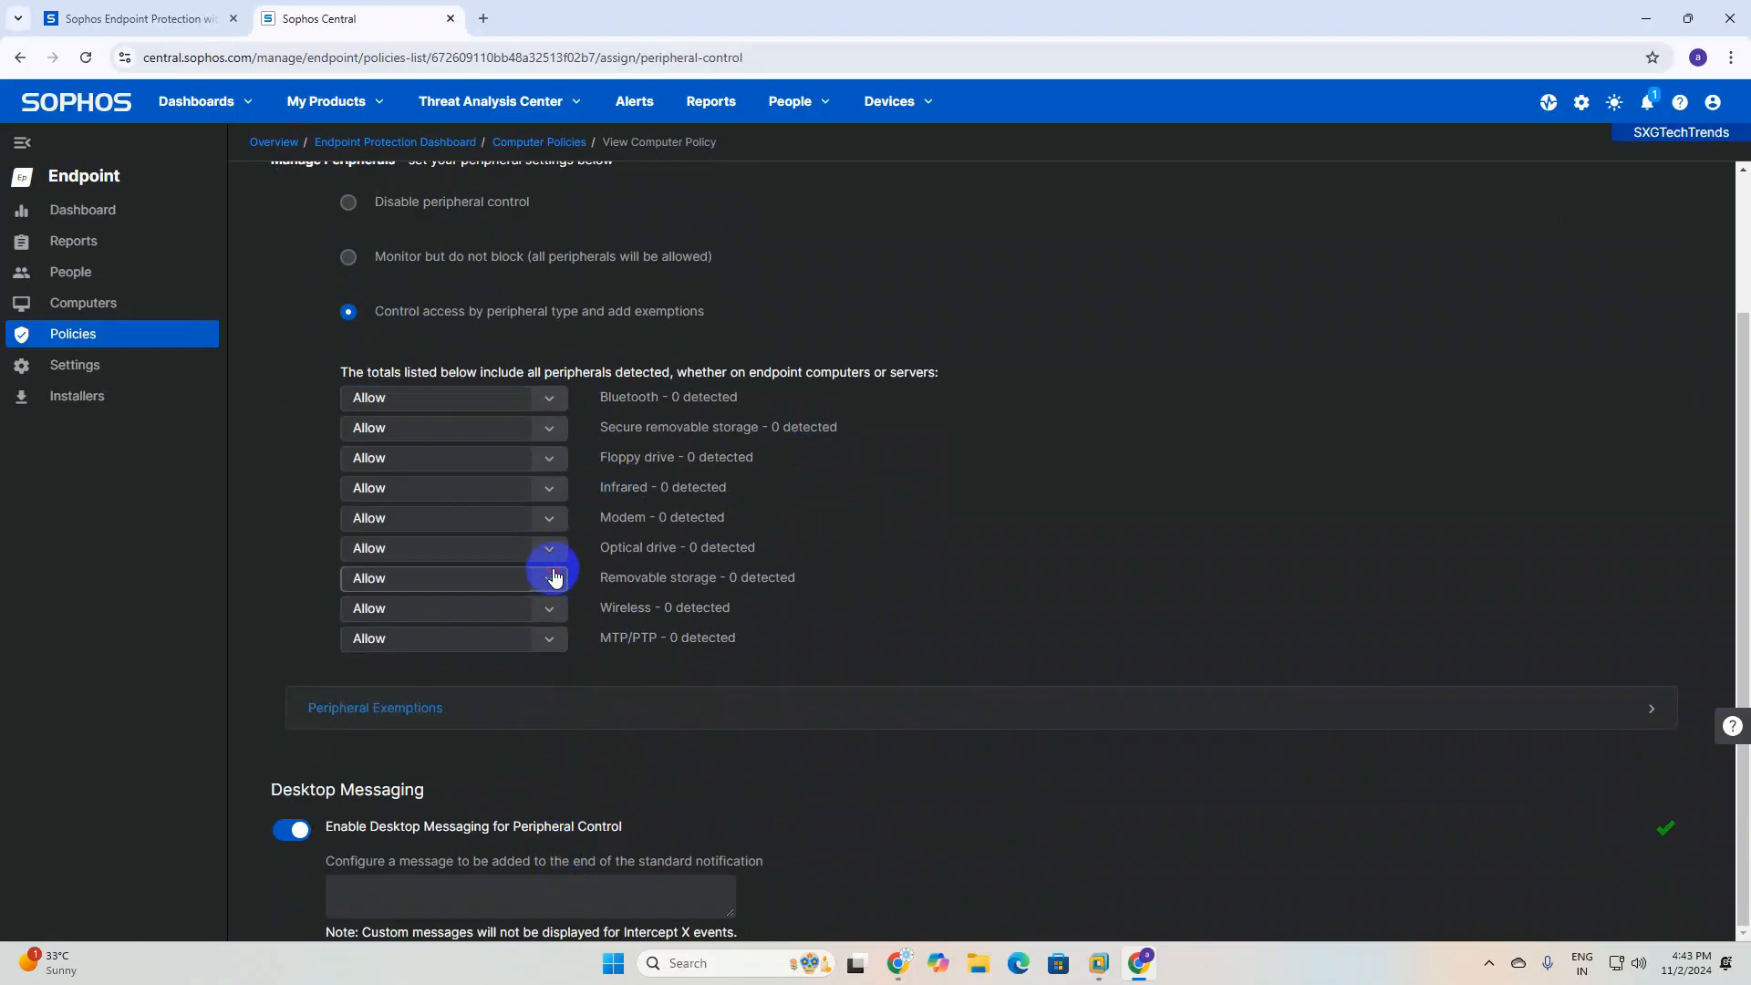
click(555, 580)
click(554, 578)
click(554, 551)
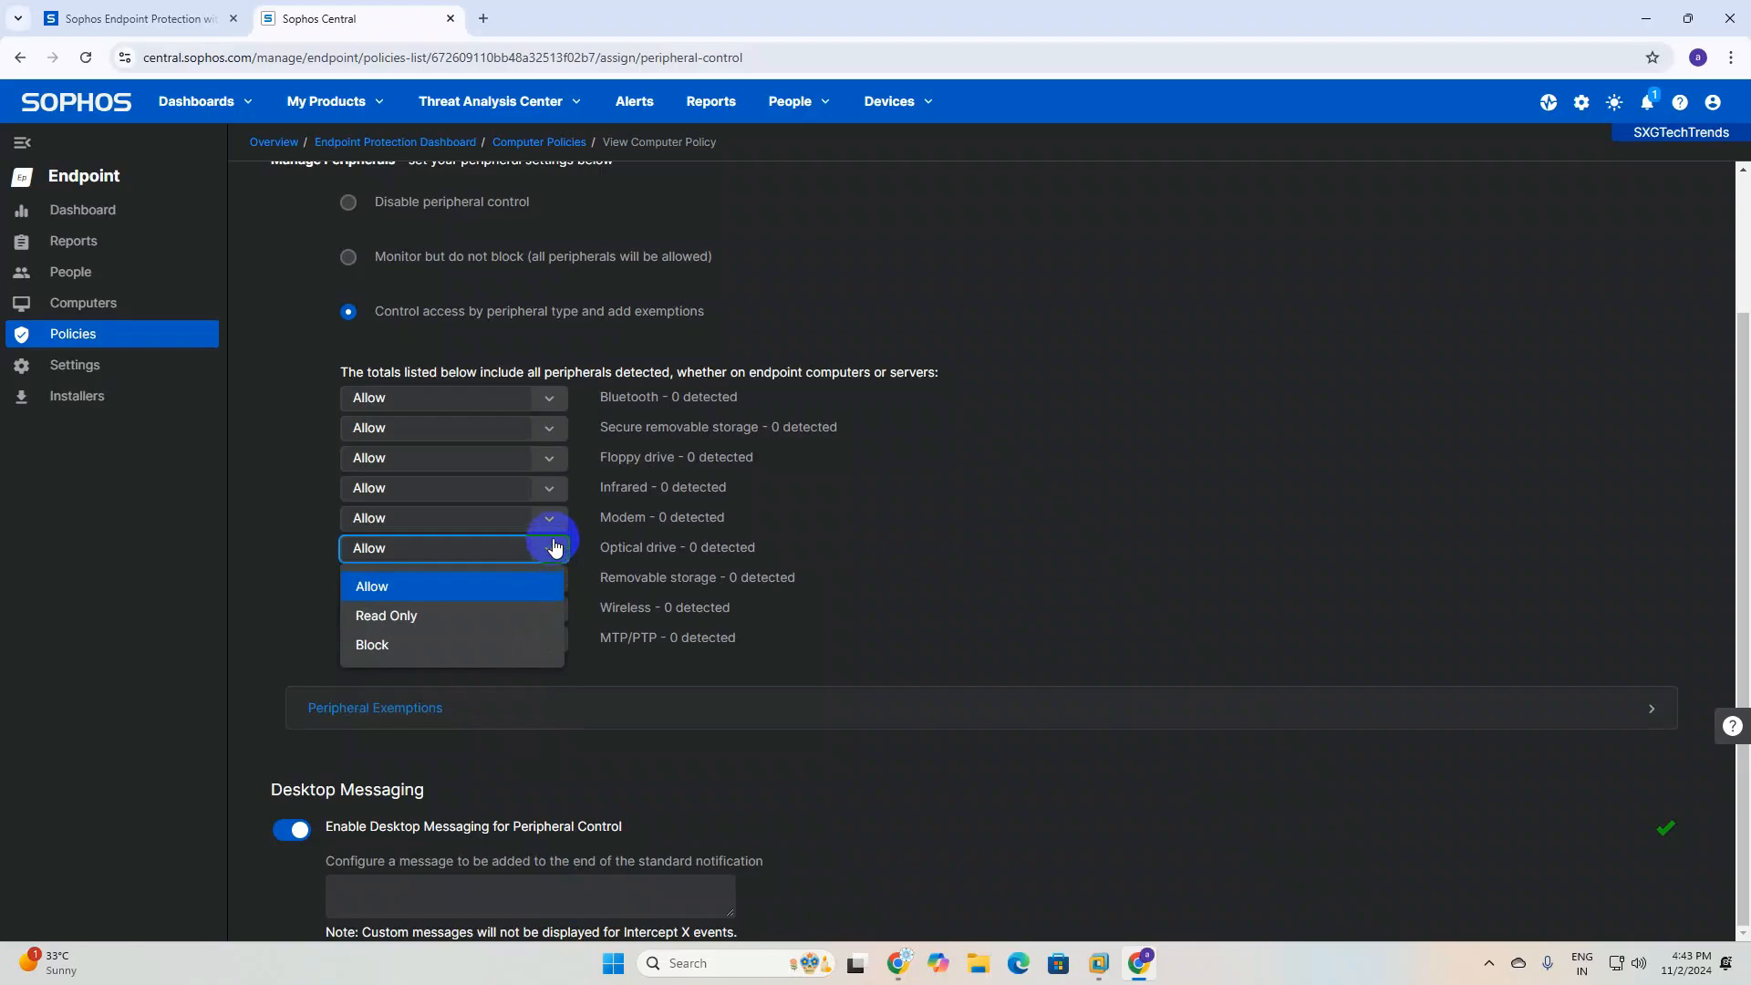
click(554, 520)
click(554, 520)
click(554, 522)
click(550, 490)
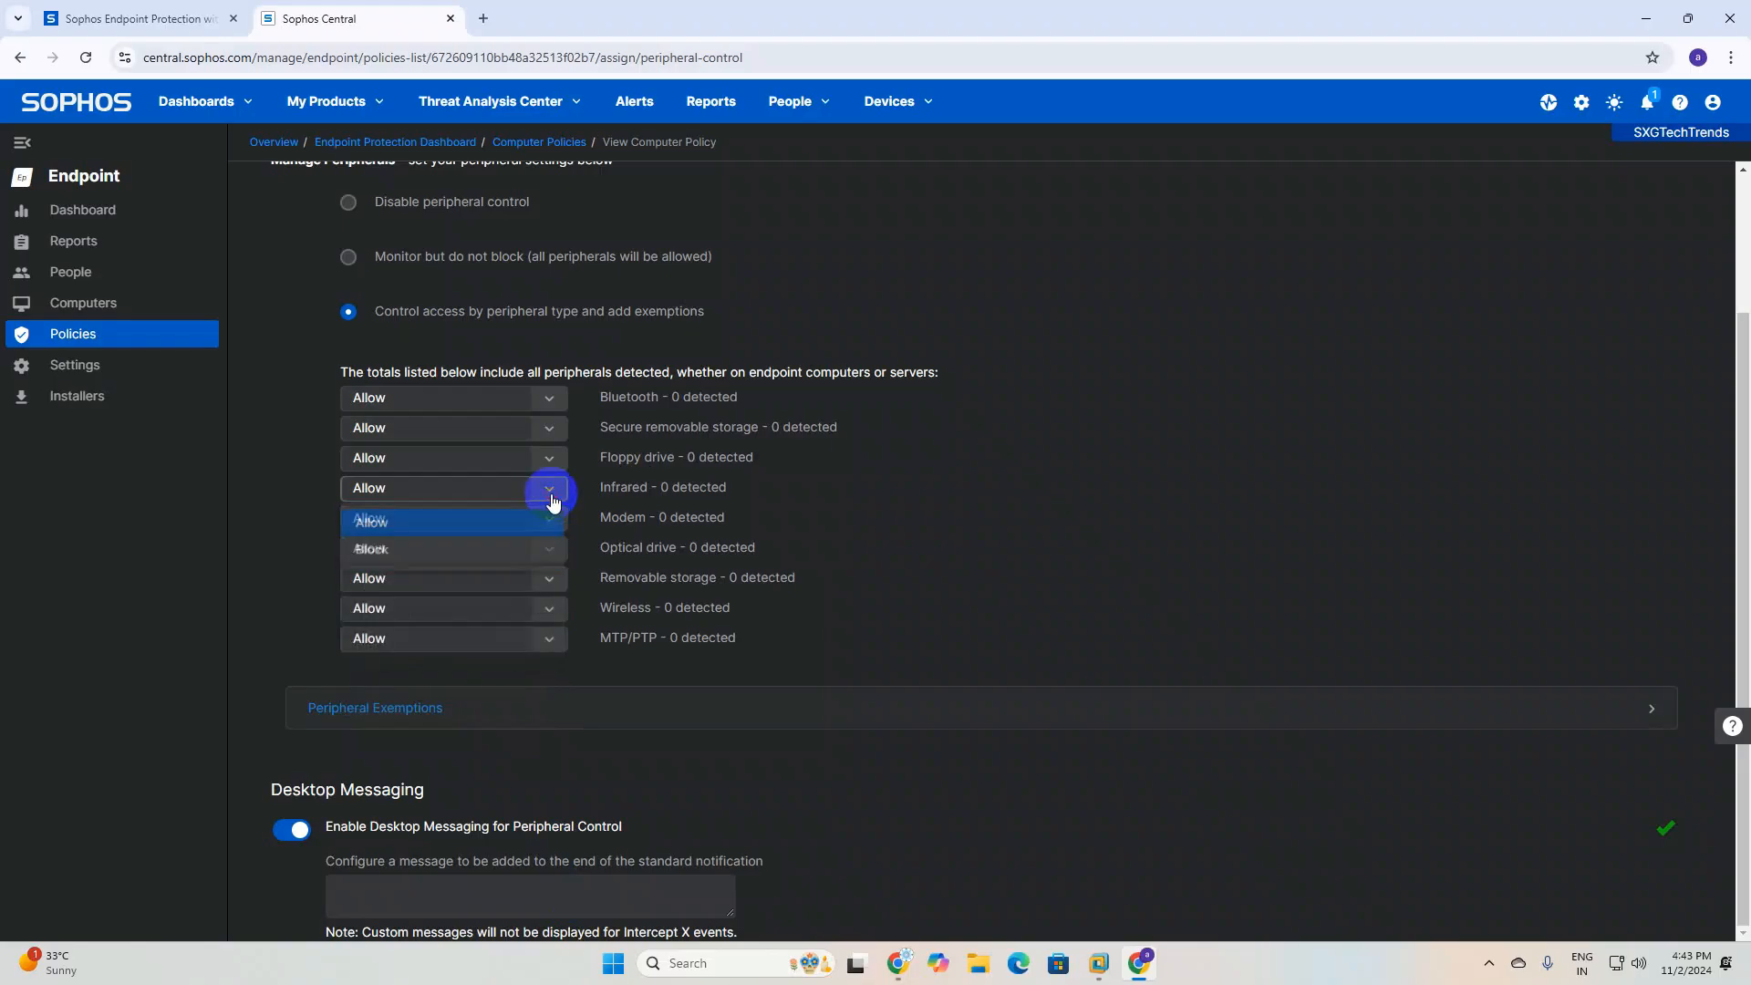
click(549, 494)
click(549, 459)
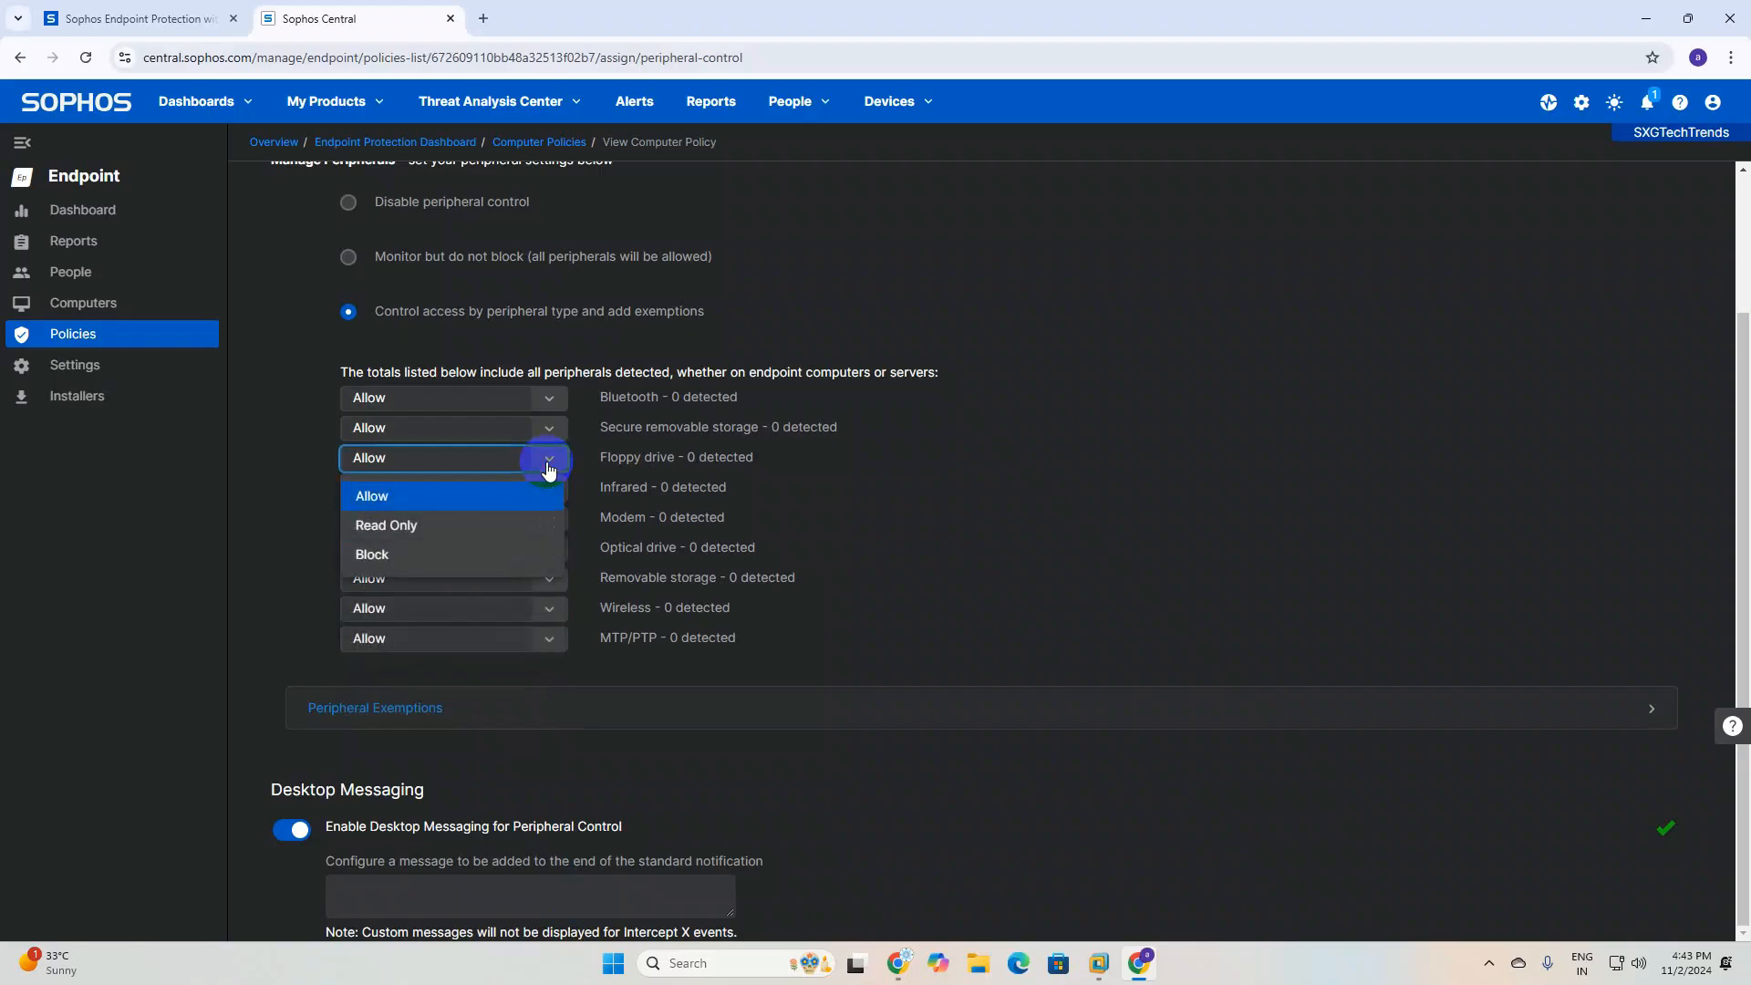
click(548, 463)
Set Bluetooth to Block, and secure removable storage and floppy drive to Read Only
click(550, 401)
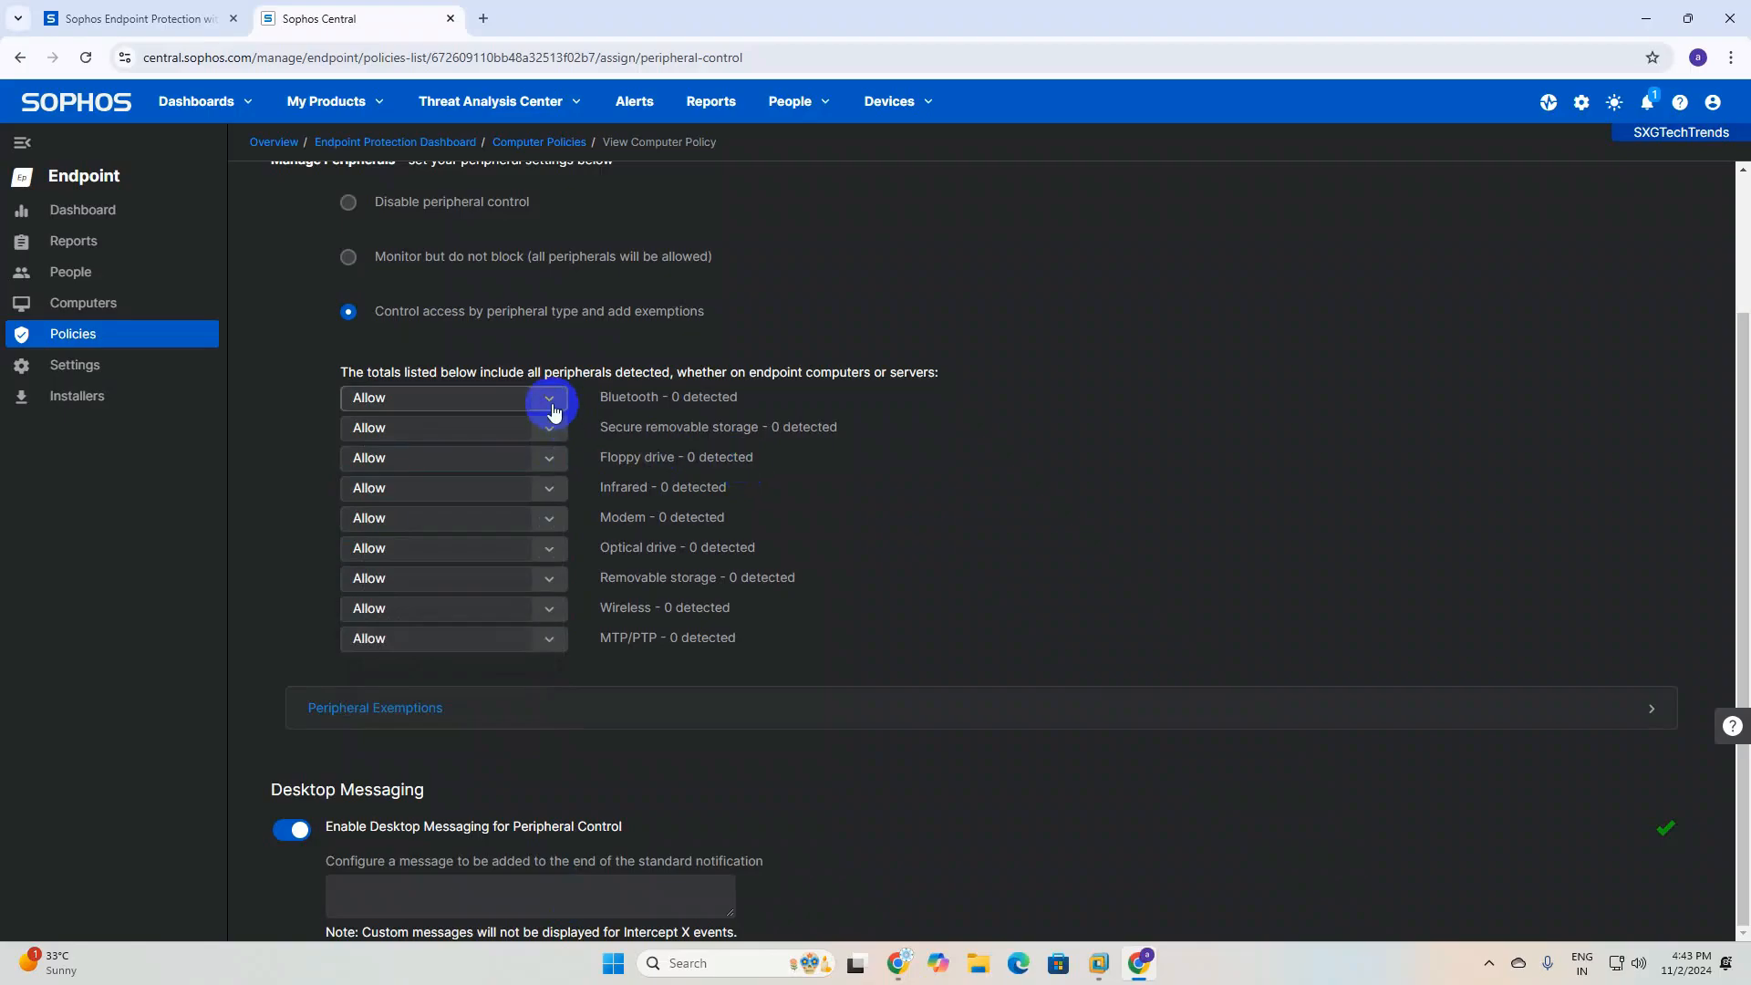
click(398, 470)
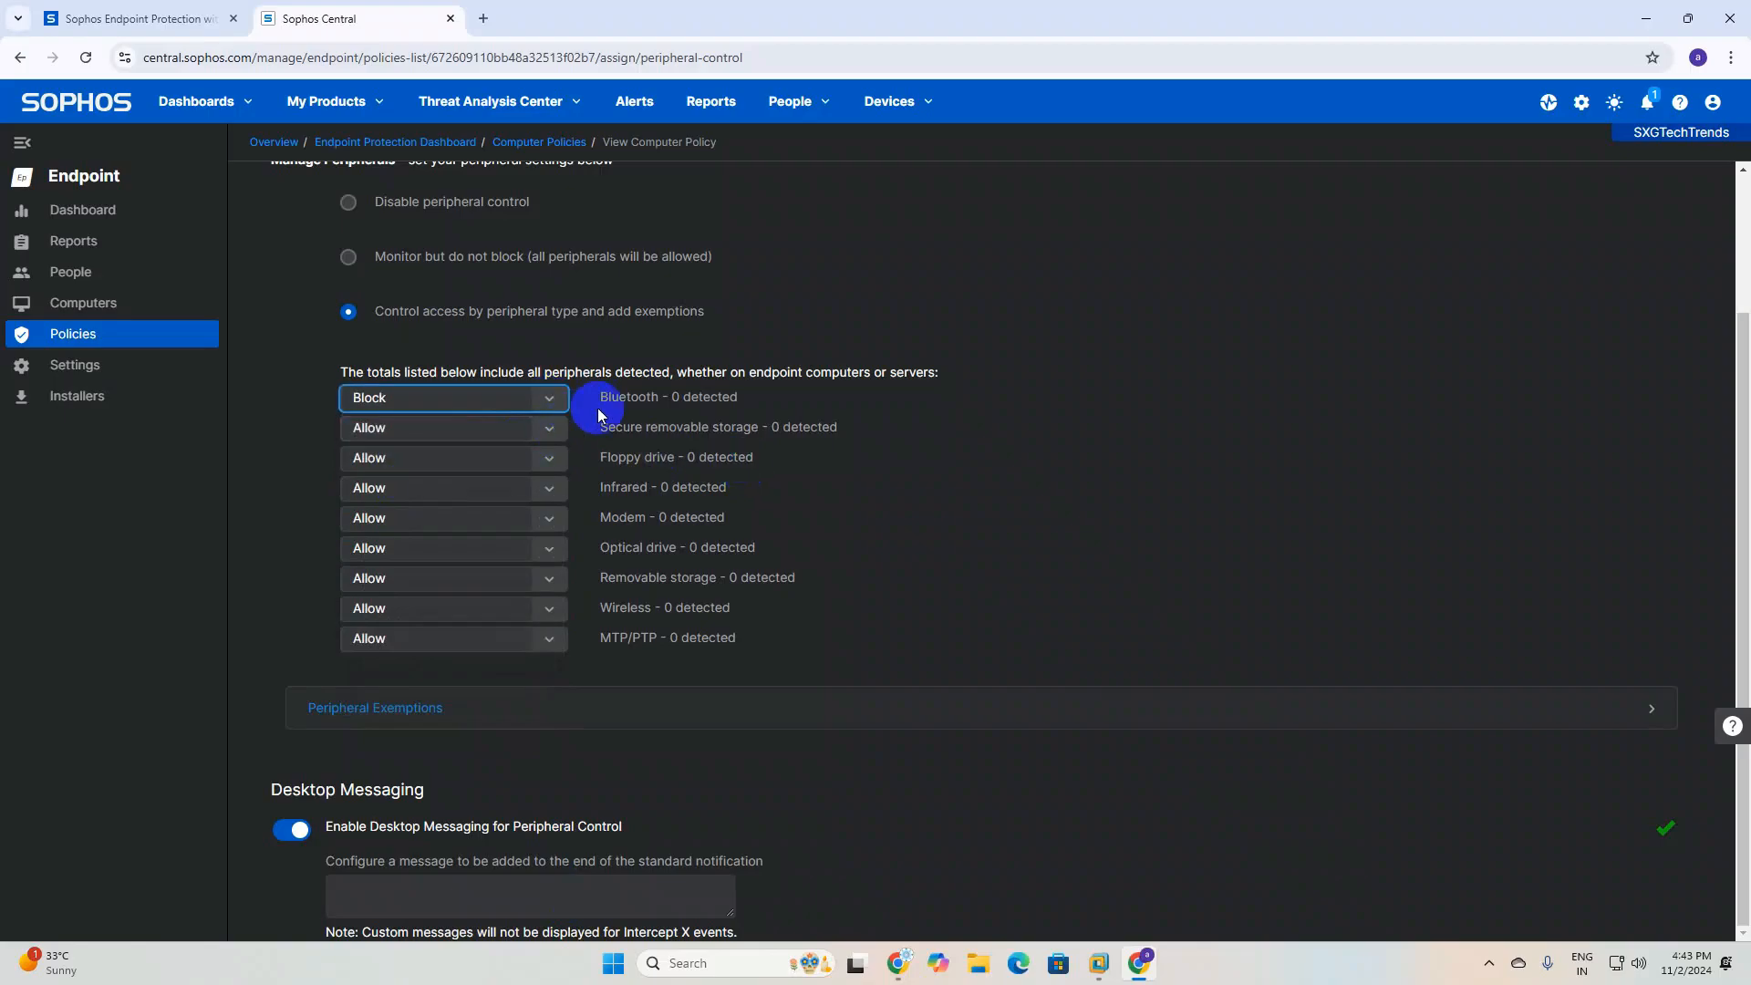
click(547, 432)
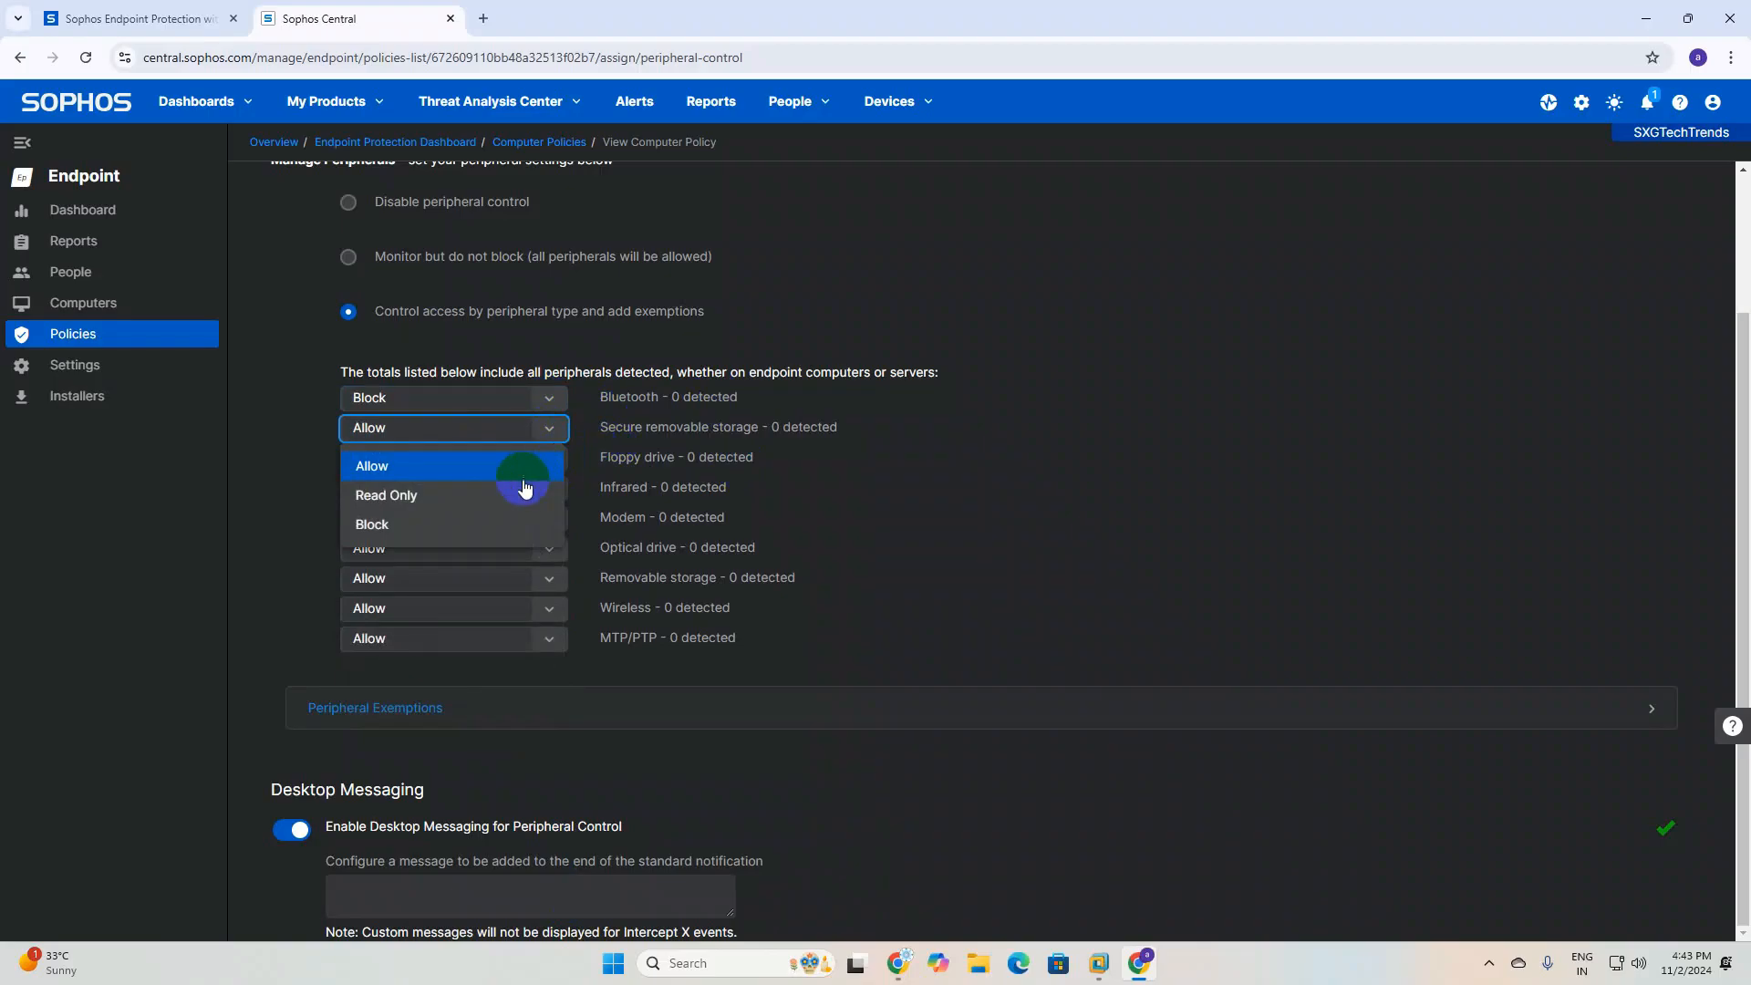
click(383, 495)
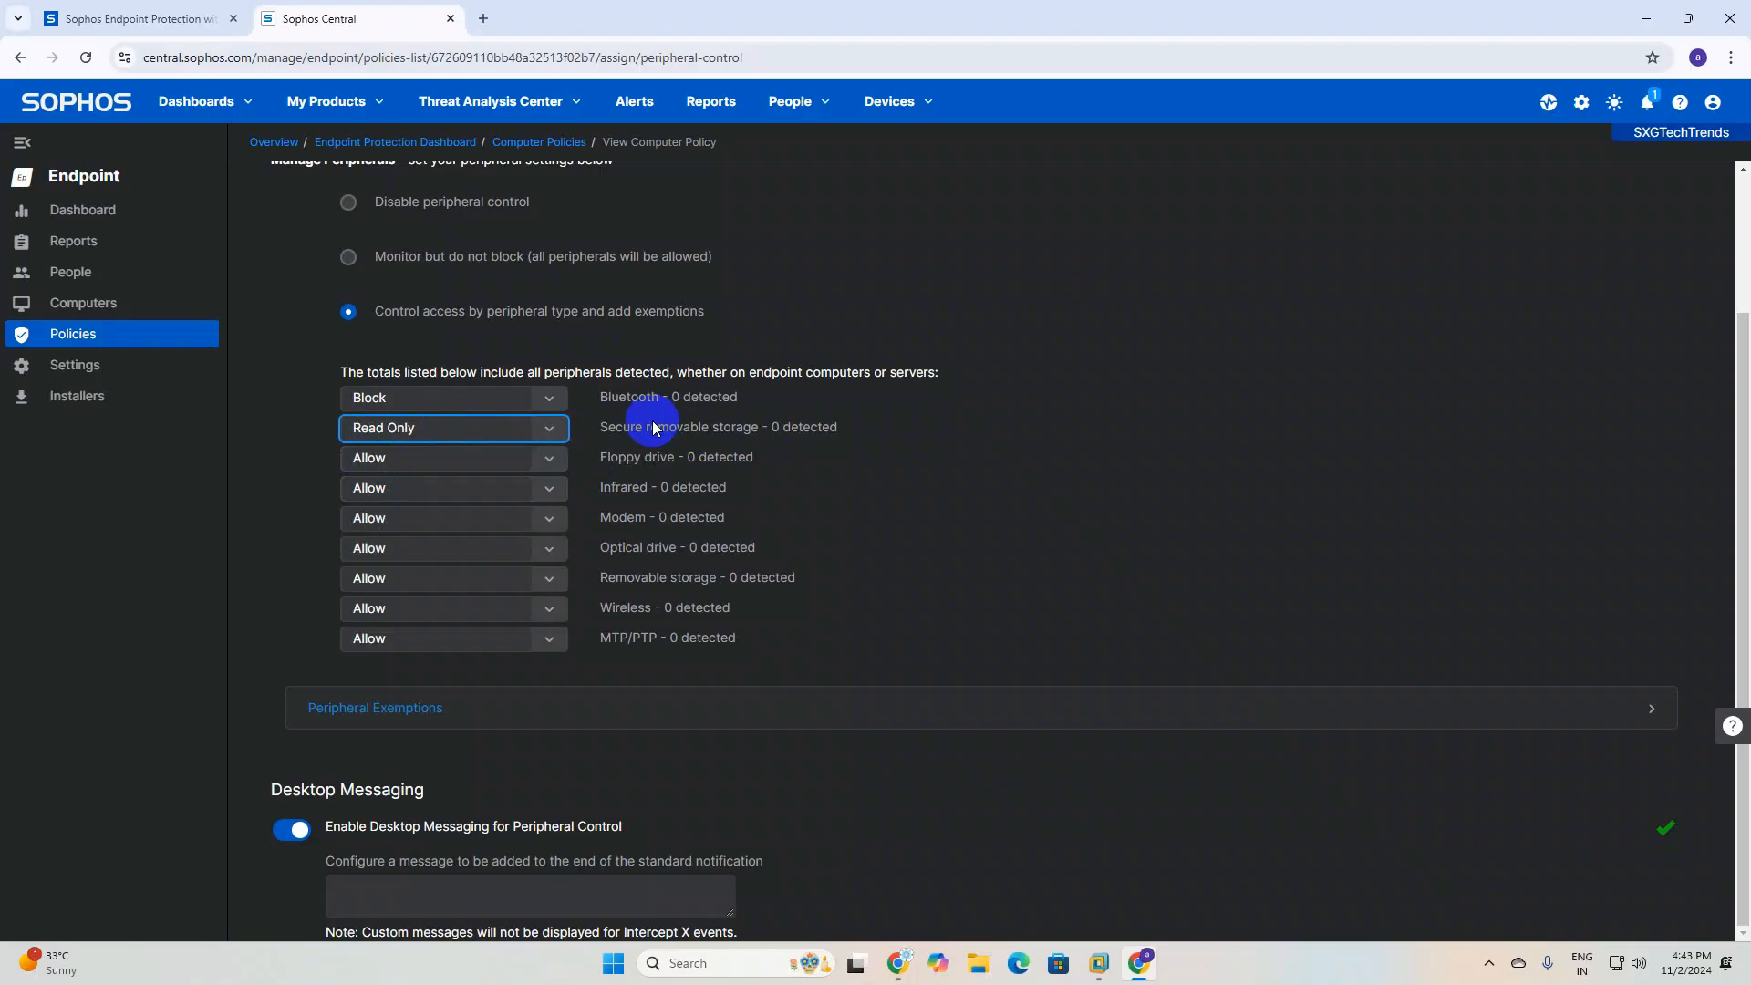
click(553, 467)
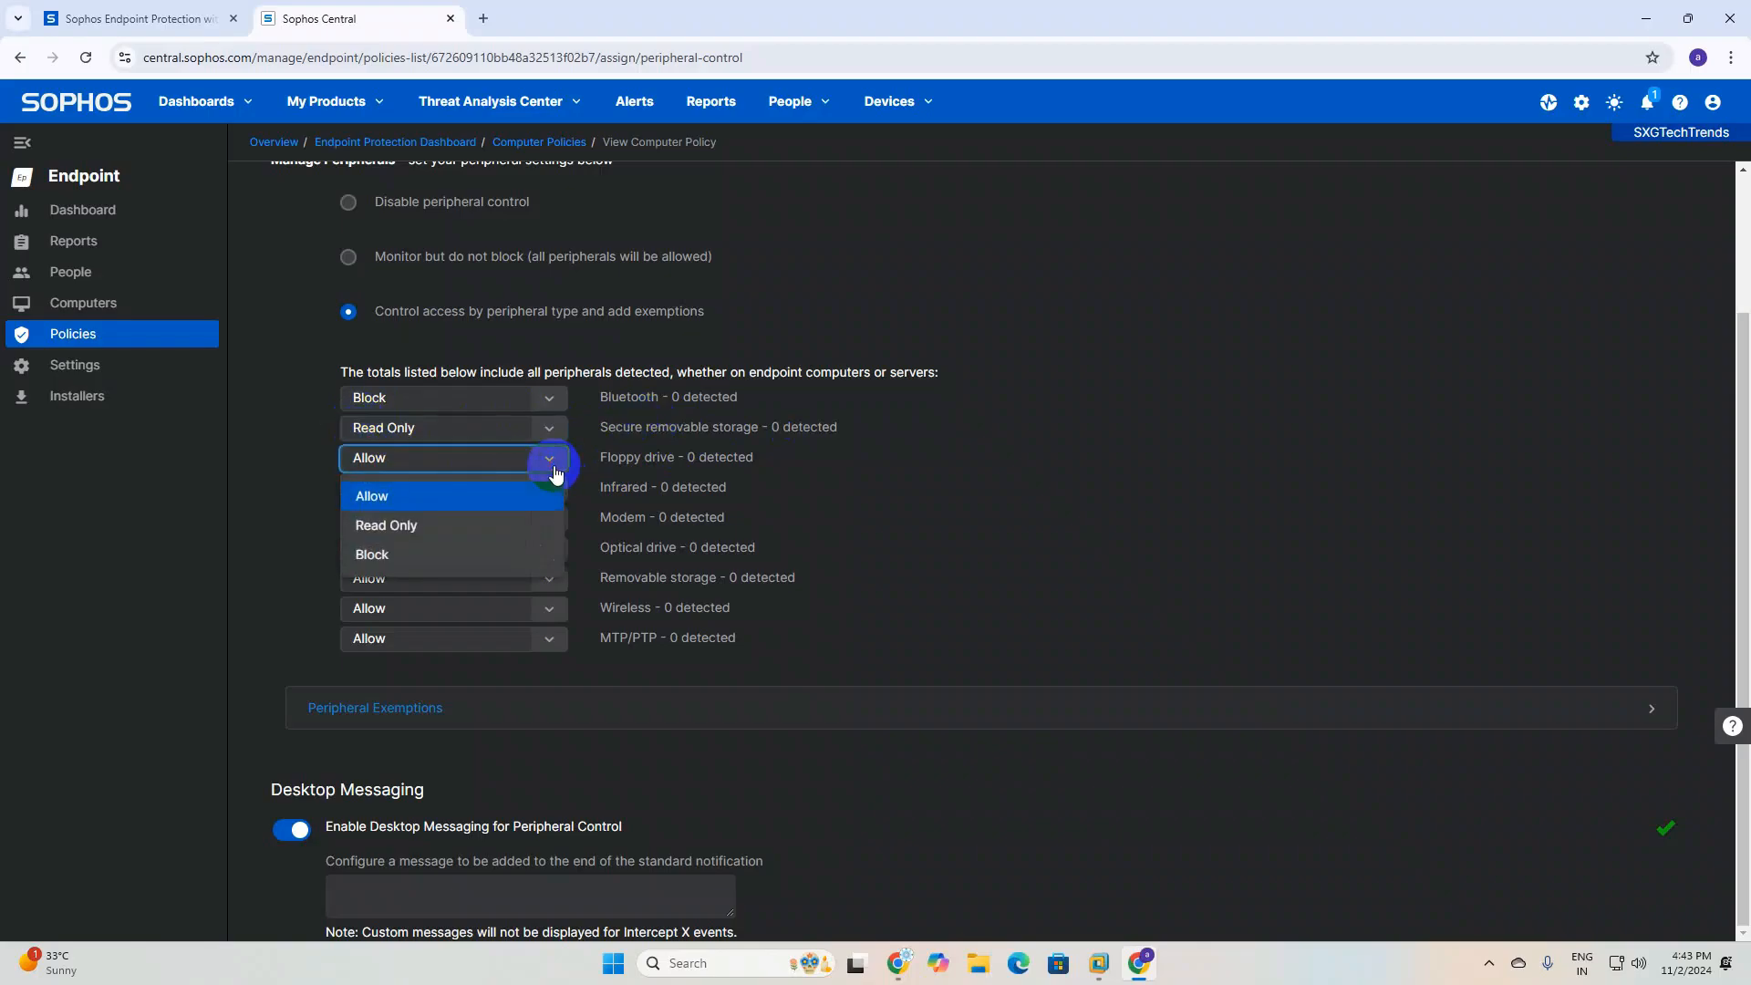
click(378, 528)
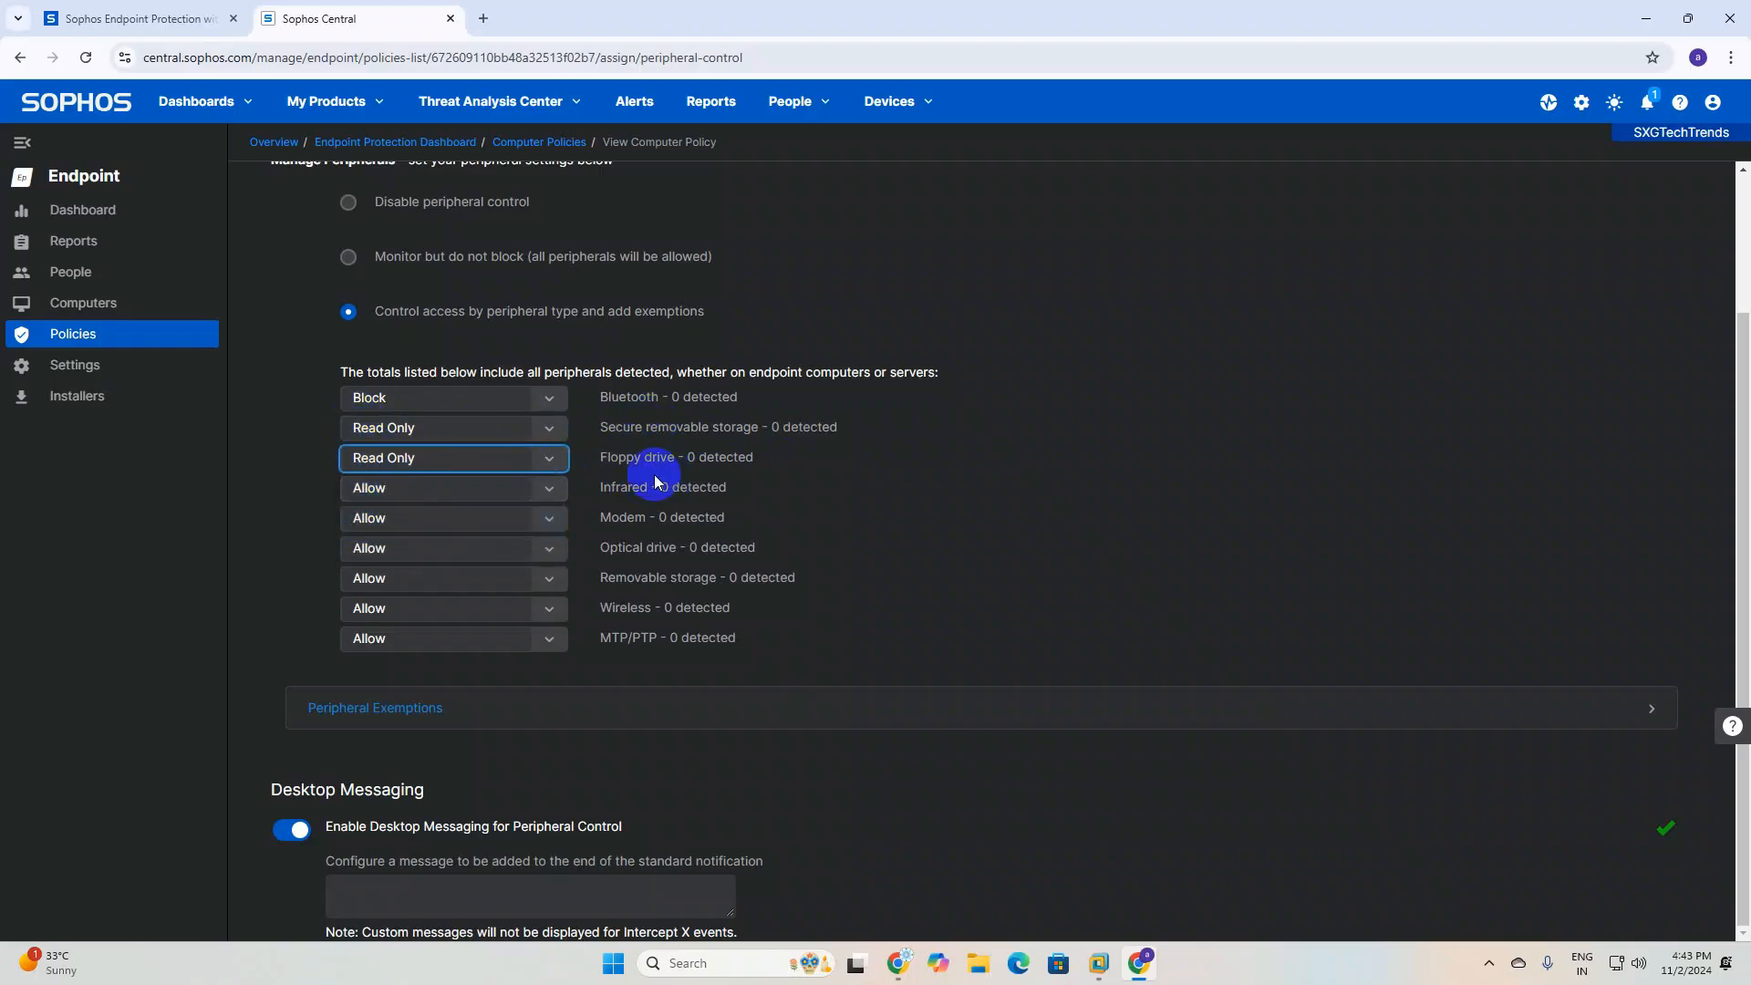
Set infrared and modem access to Block, and the optical drive to Read Only
click(550, 498)
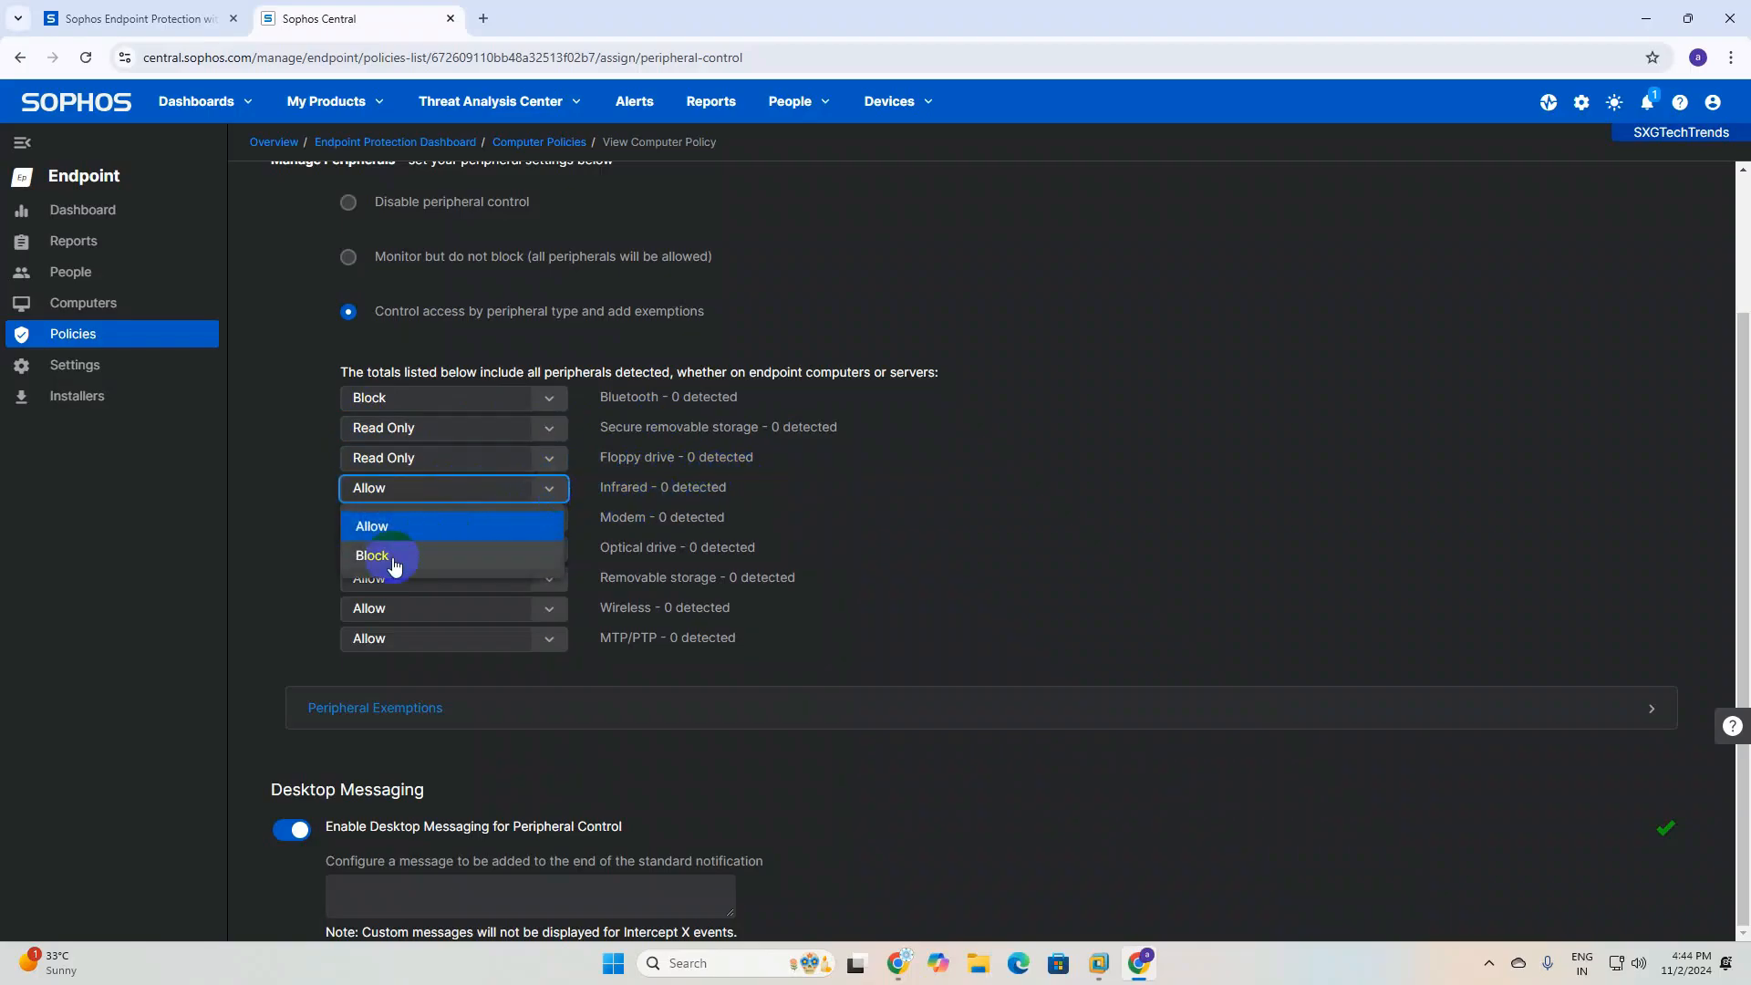
click(392, 556)
click(552, 520)
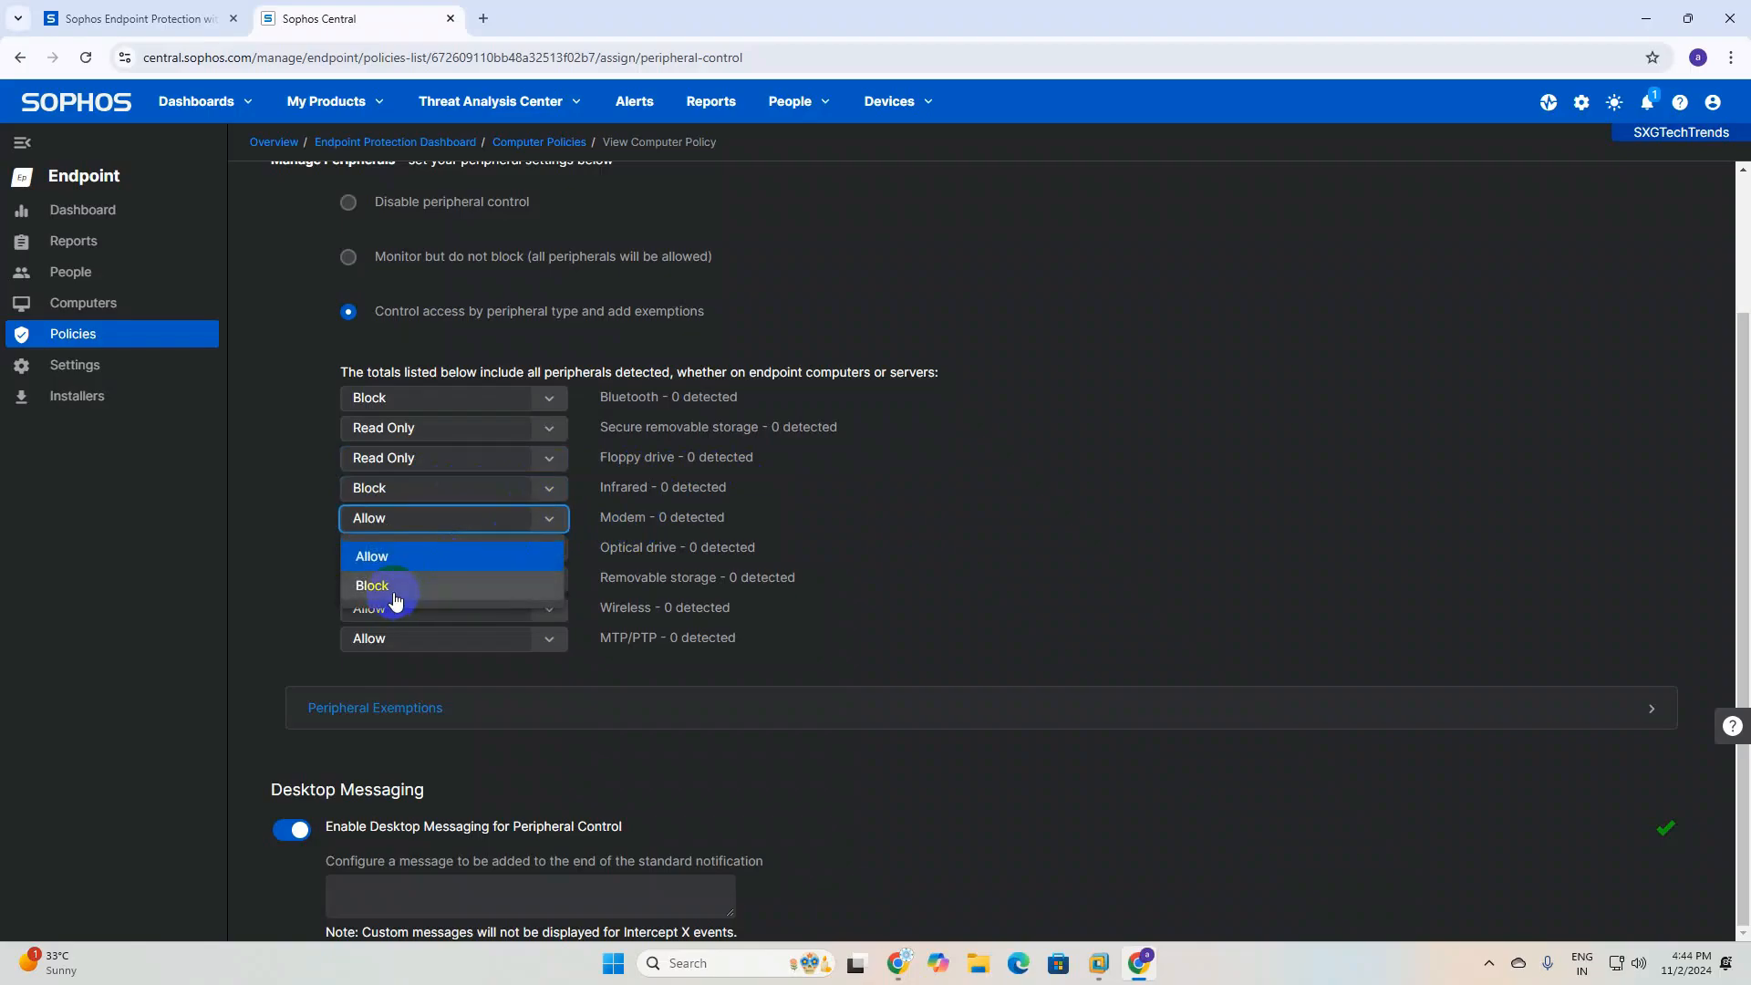
click(392, 584)
click(549, 553)
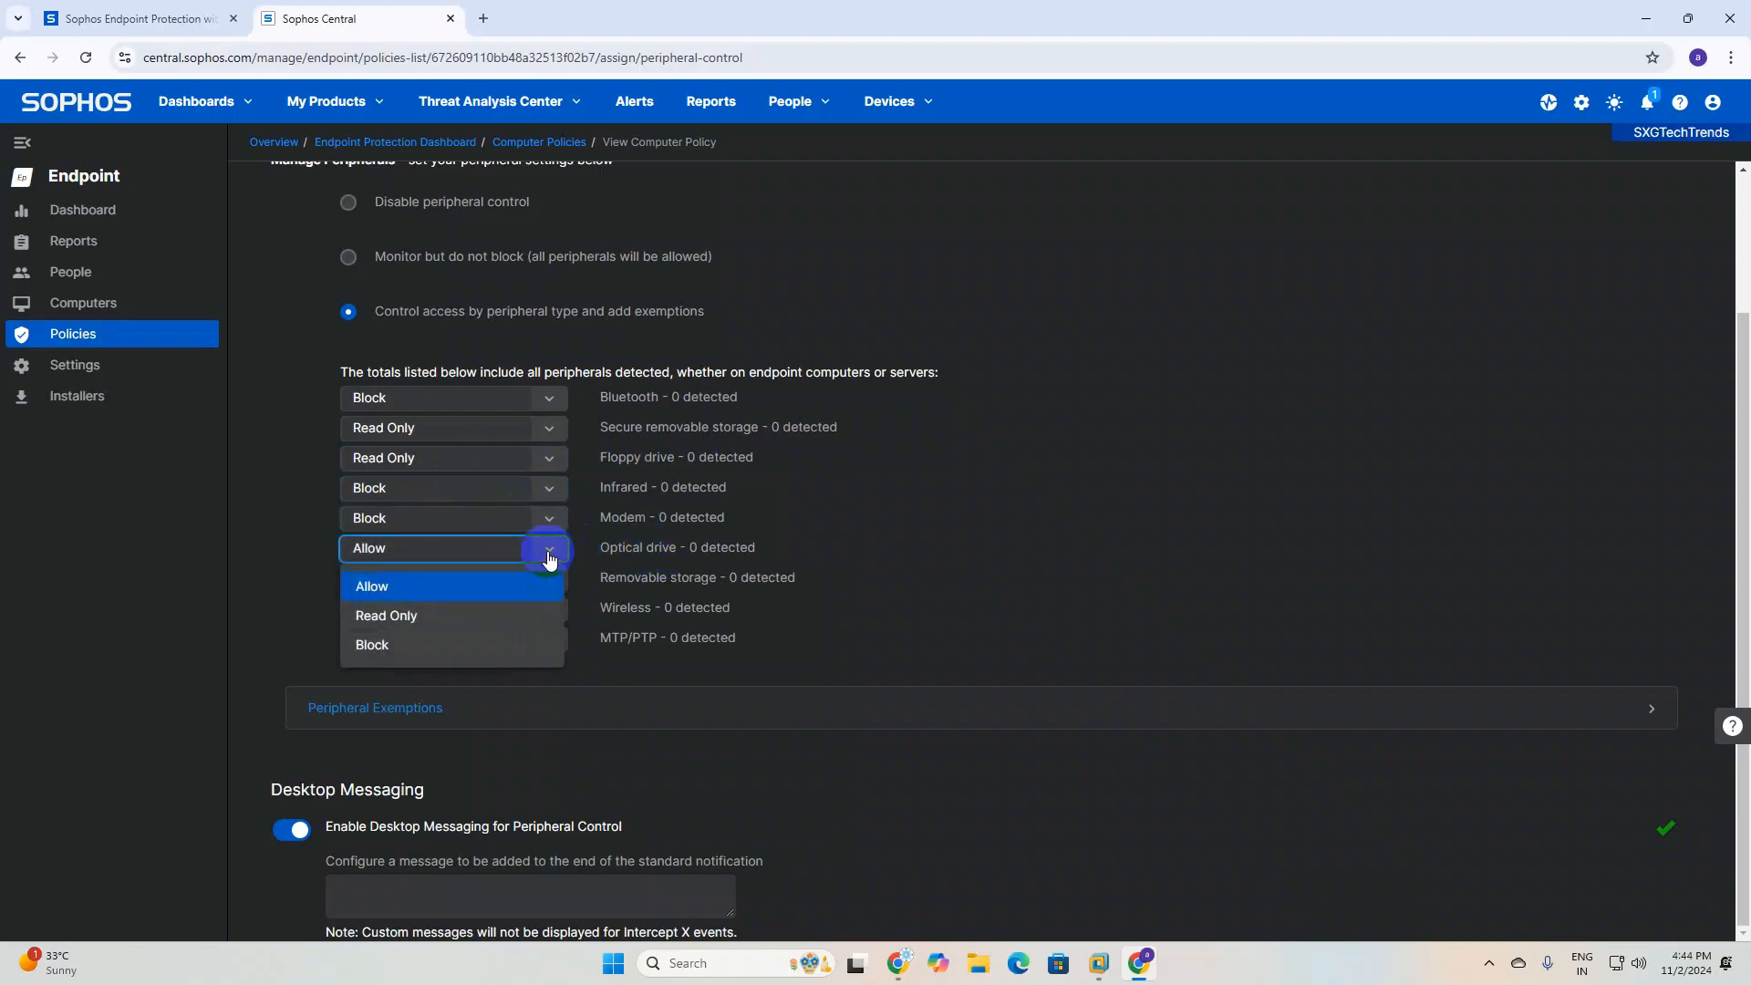
click(381, 613)
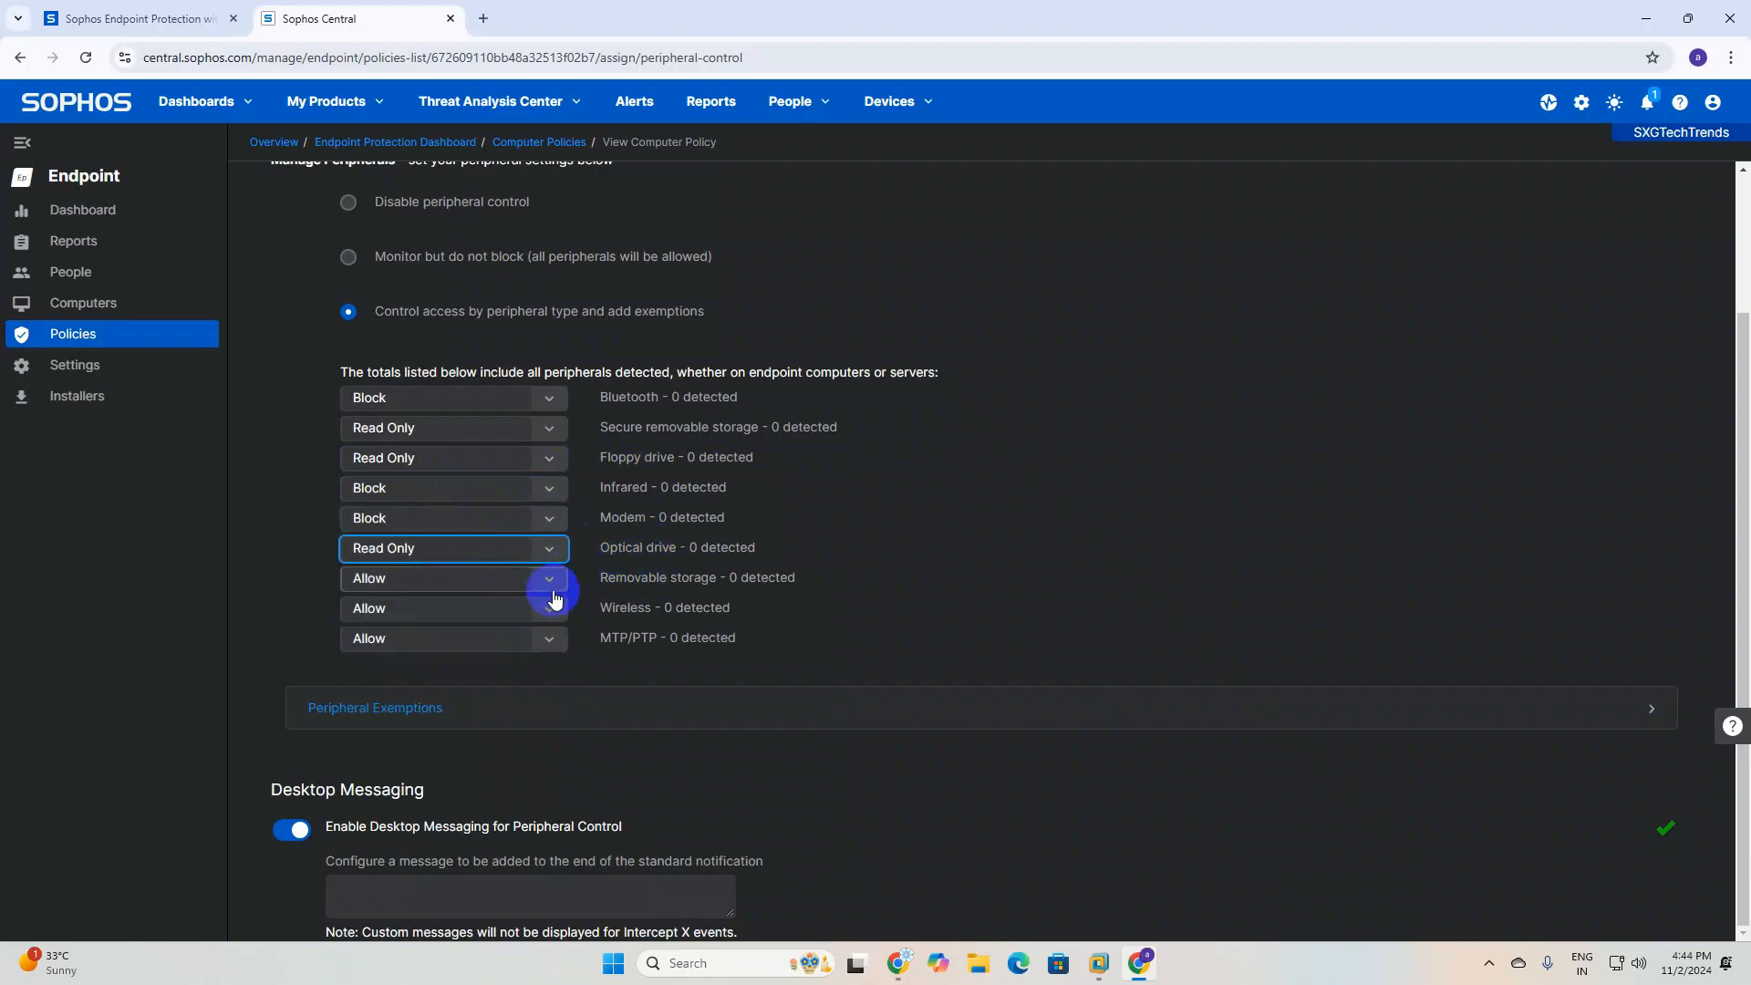
Set removable storage to Read Only, keep wireless on Allow, and set MTP/PTP to Block
click(547, 583)
click(387, 648)
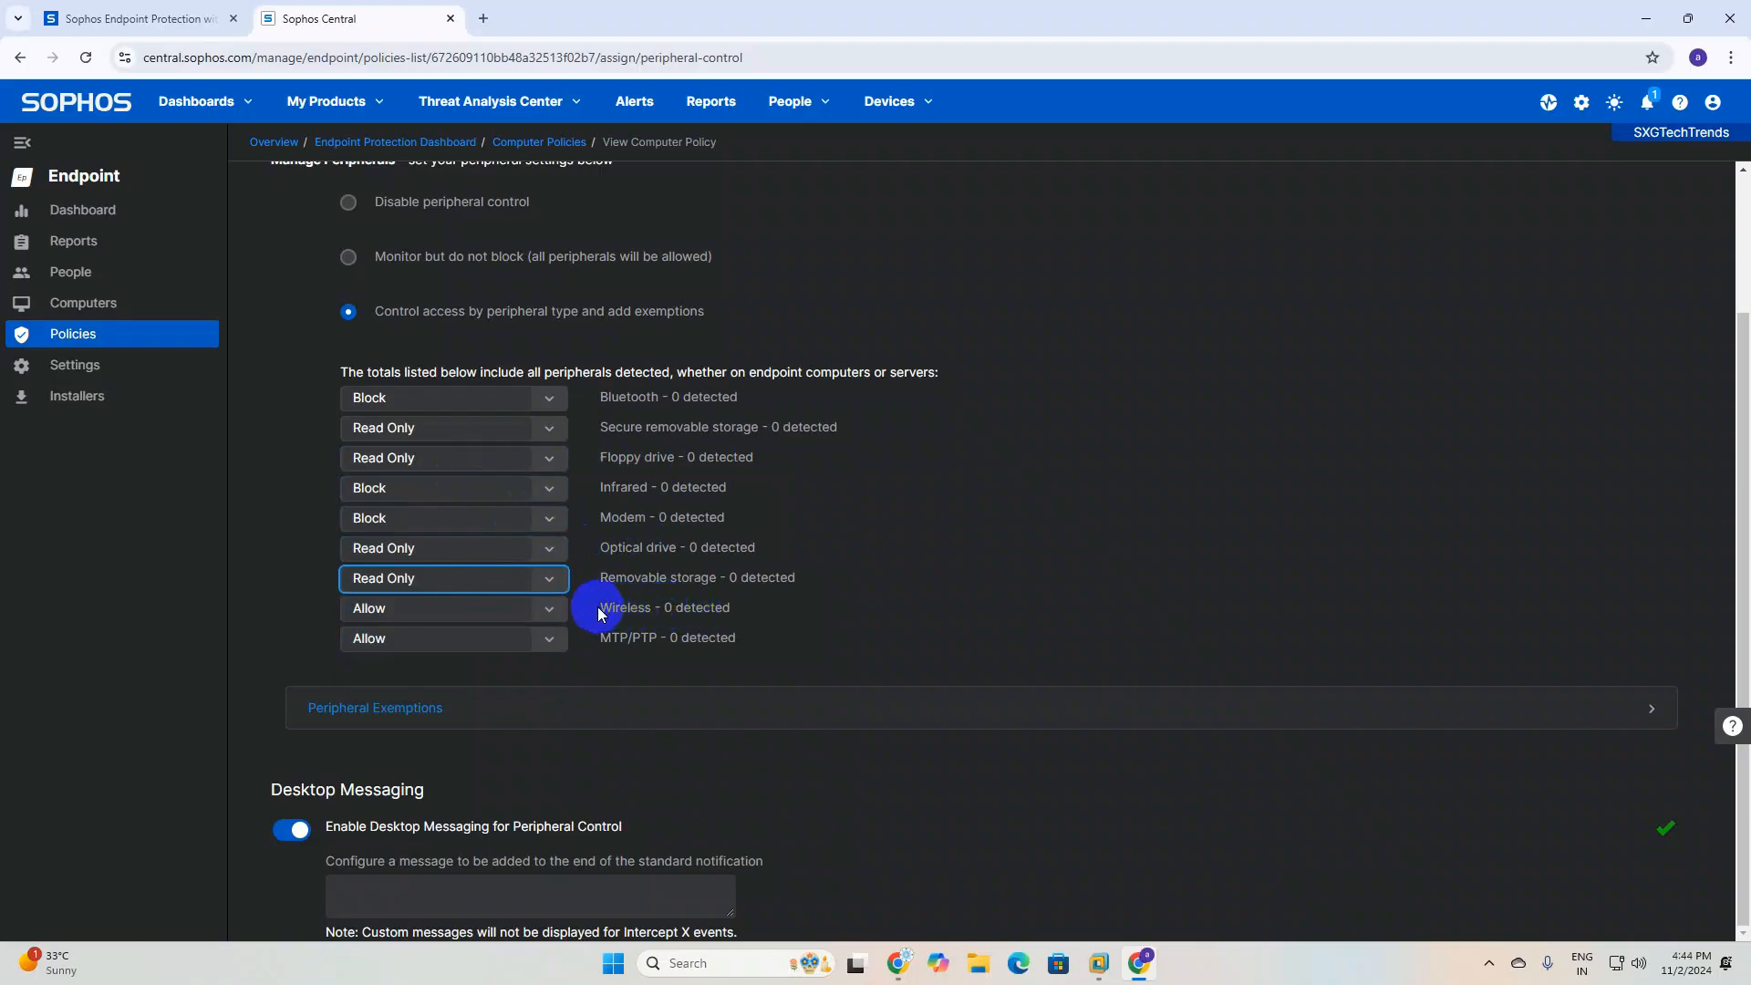
click(536, 611)
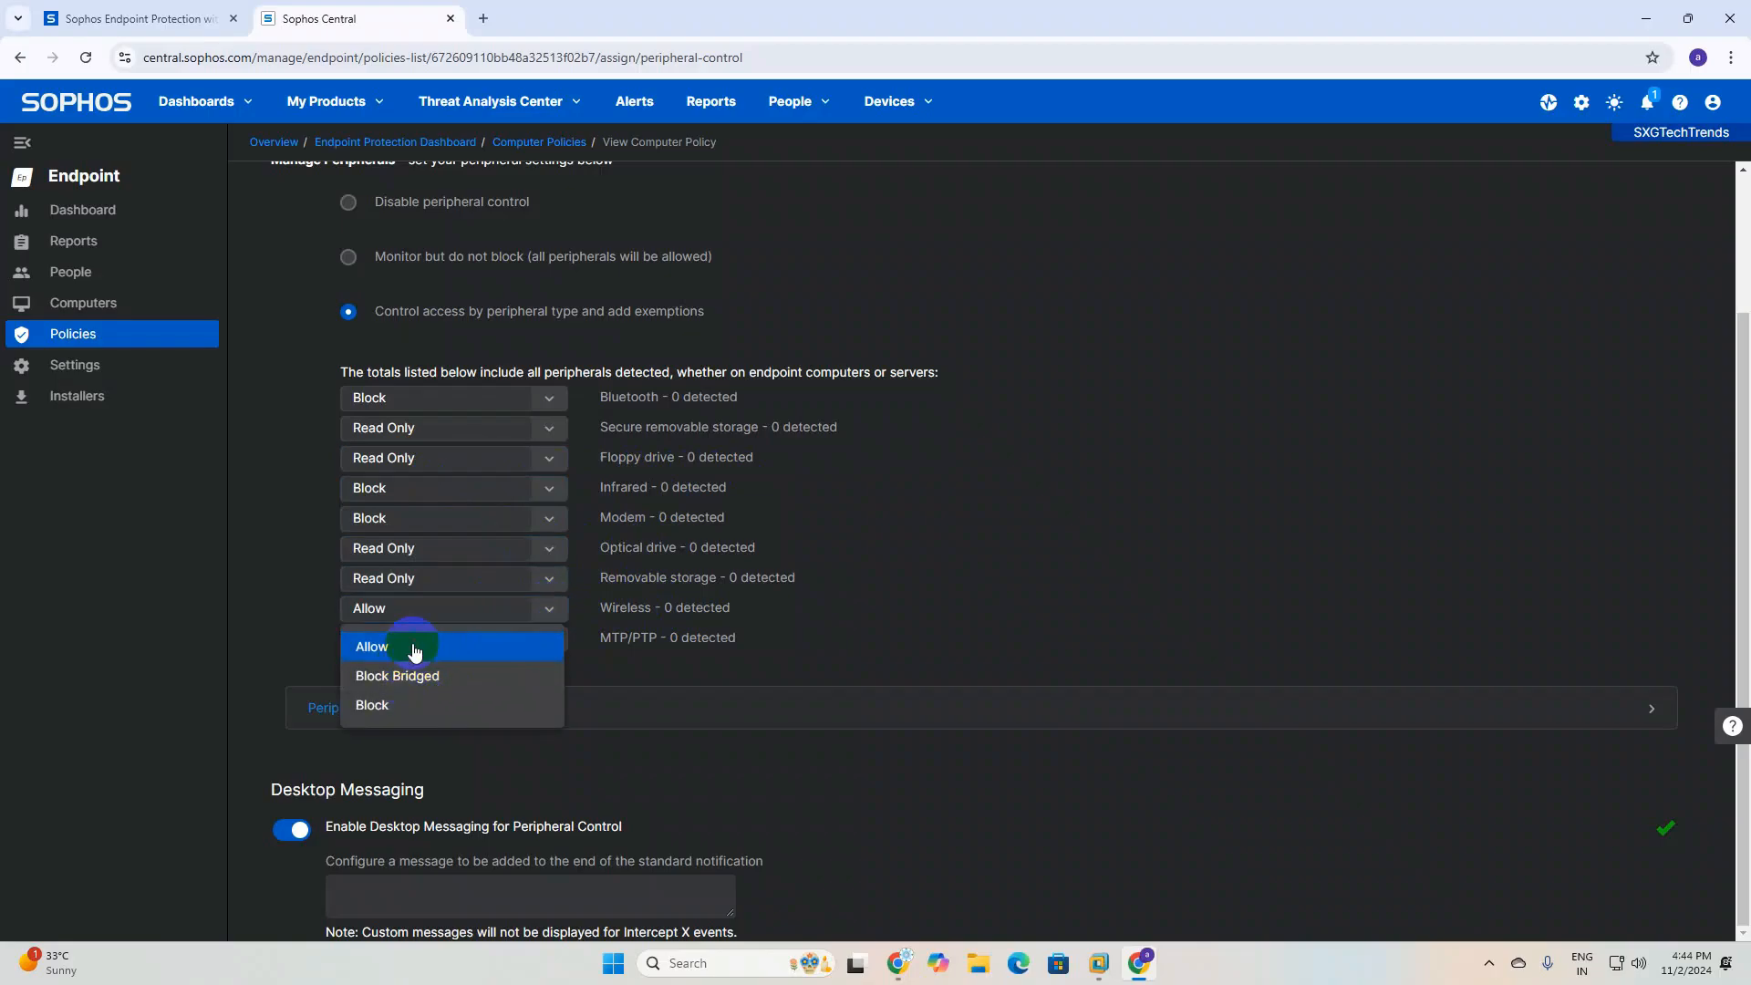
click(415, 649)
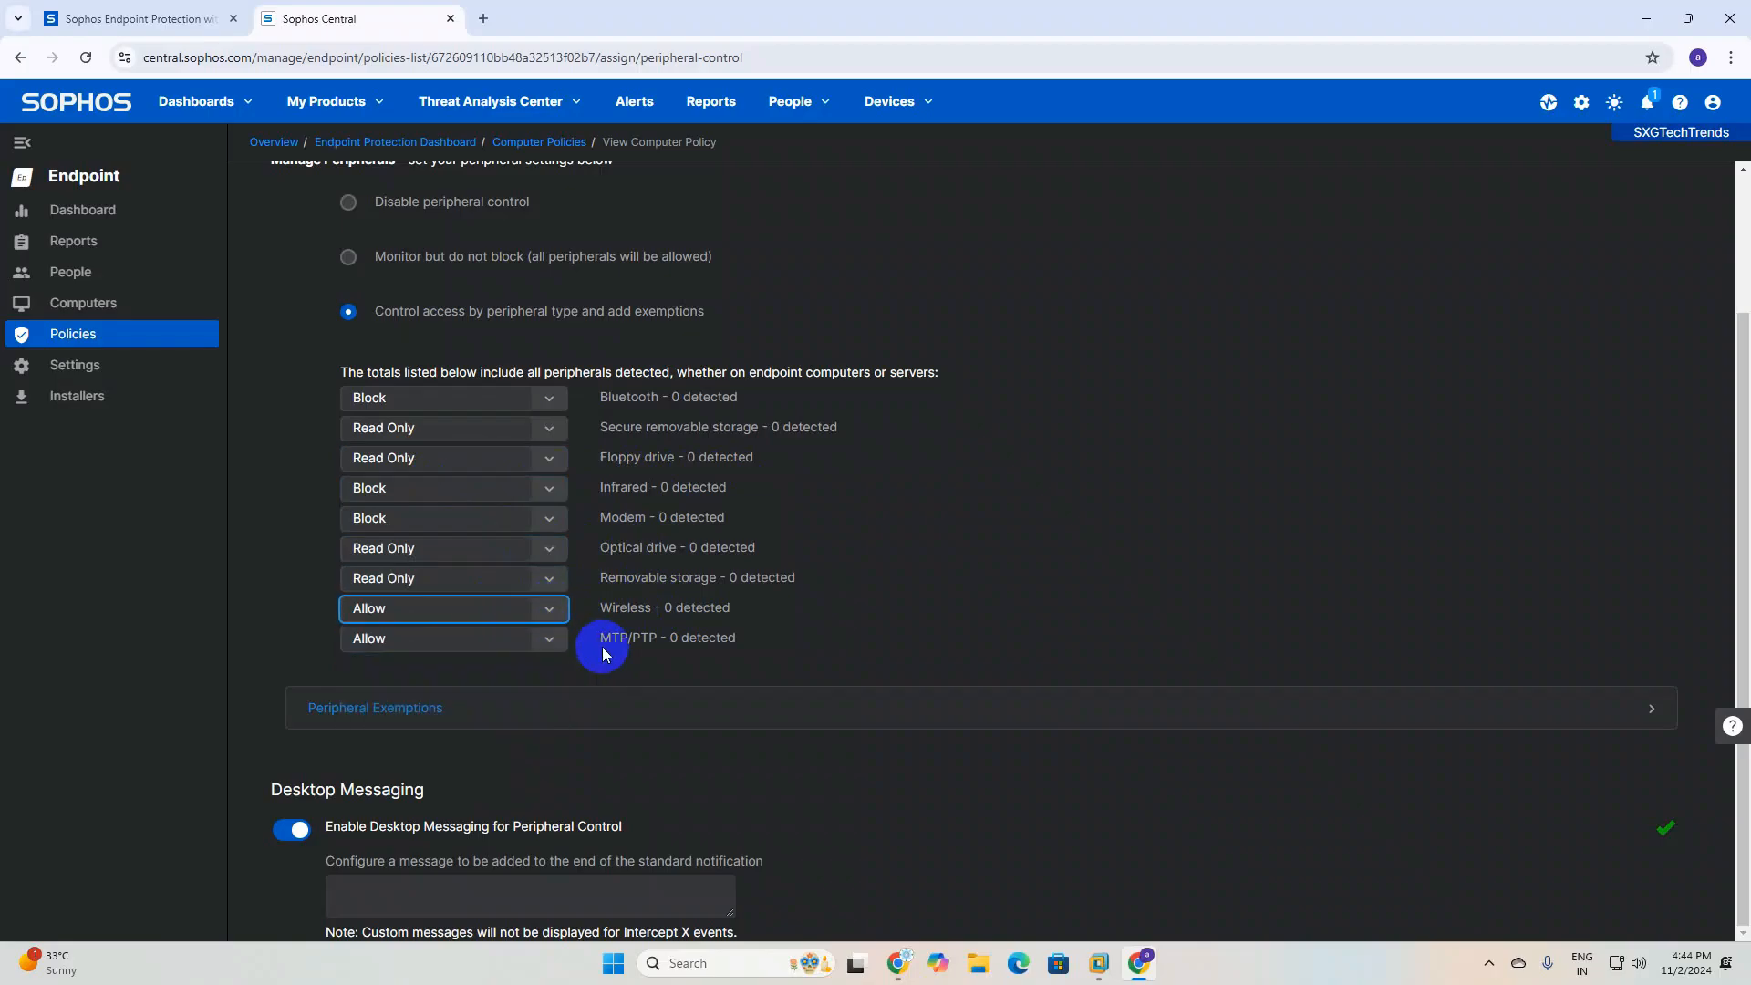
click(550, 638)
click(444, 702)
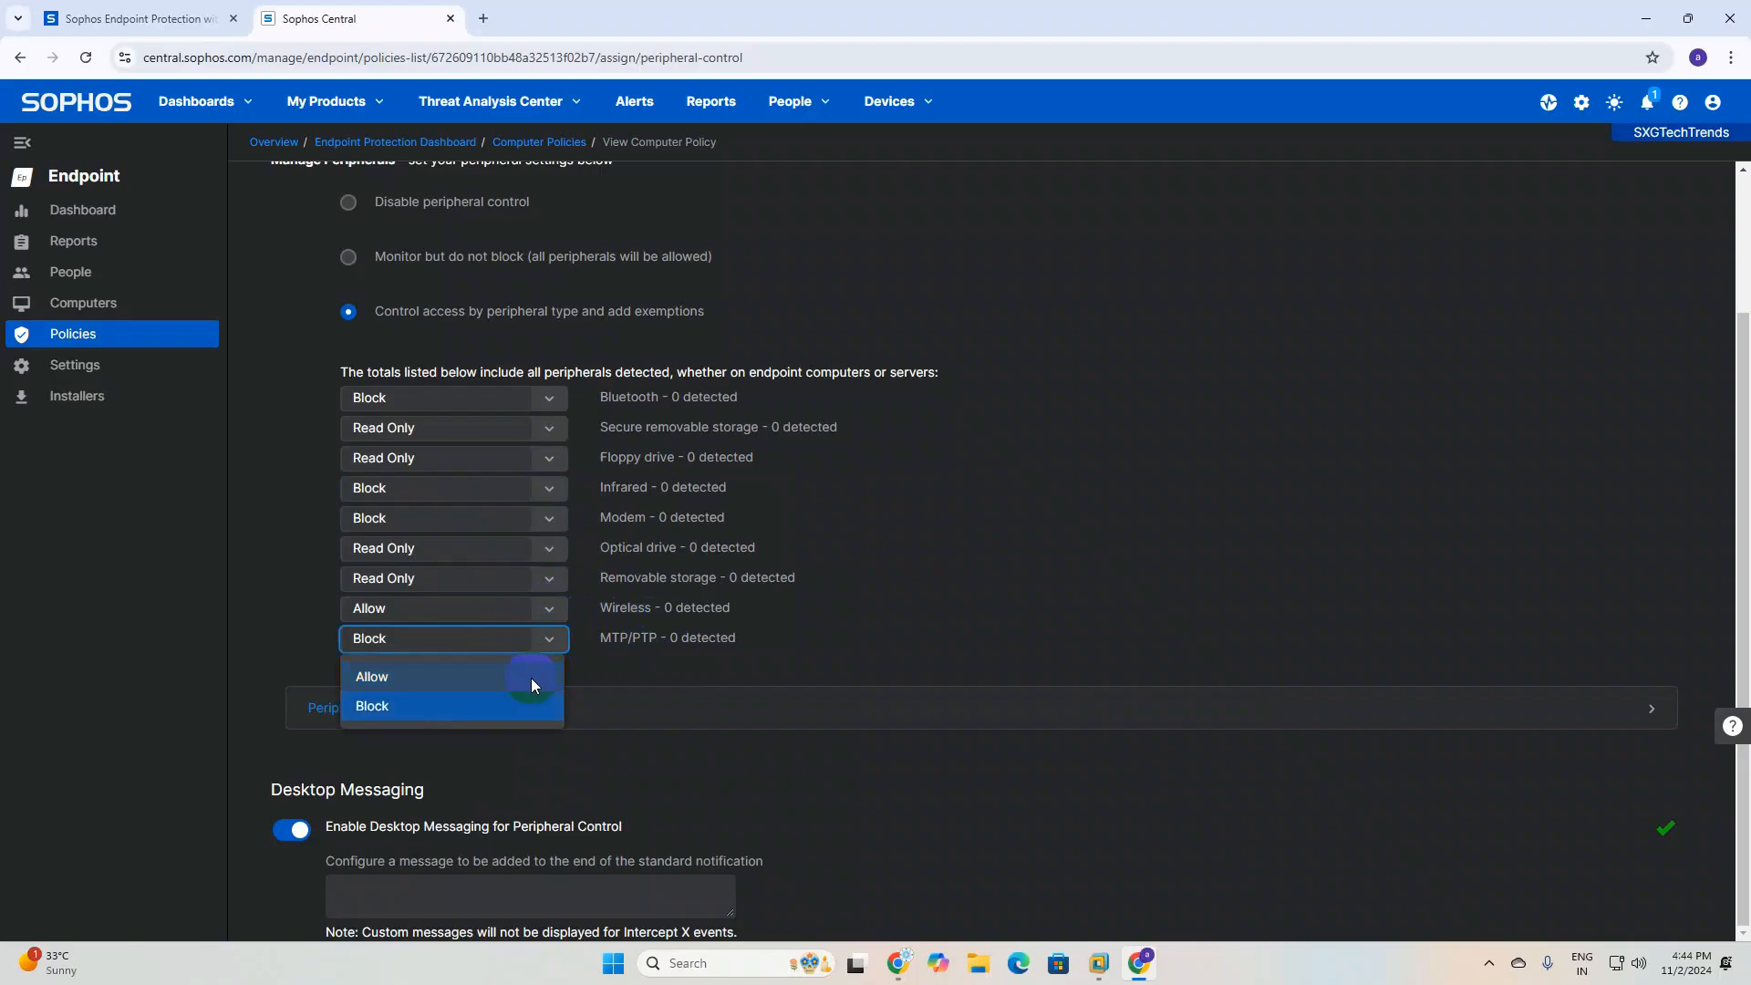
drag(689, 650, 610, 649)
click(773, 643)
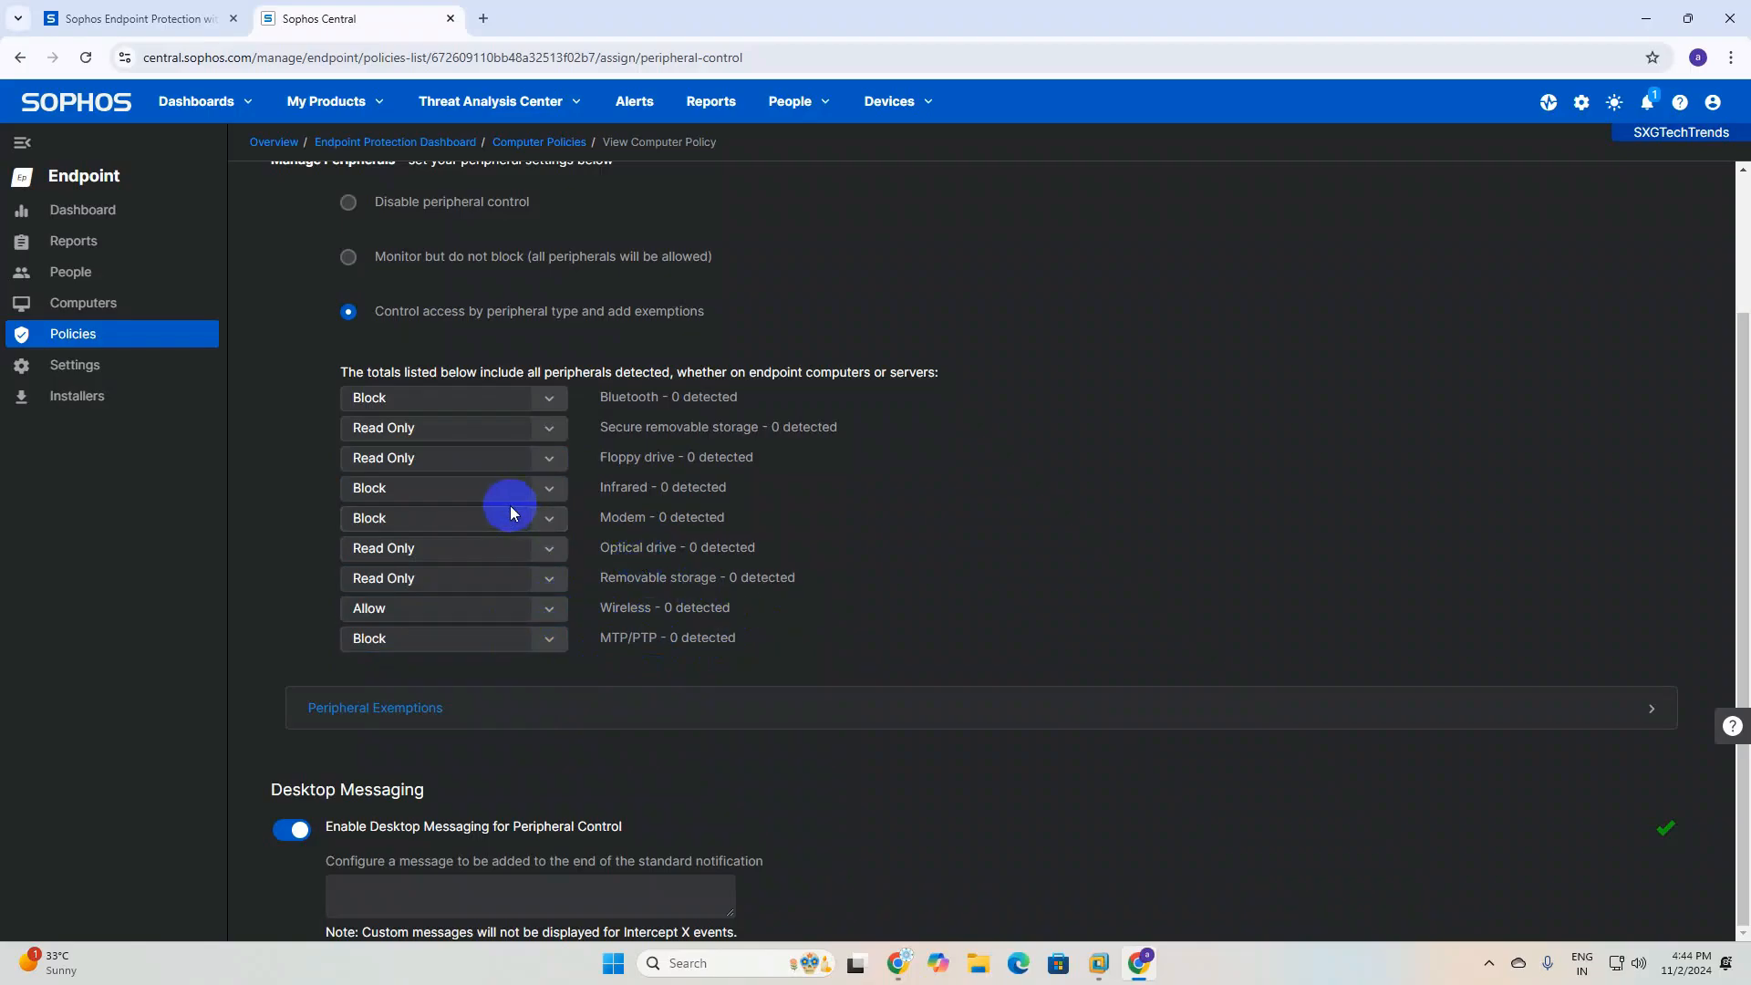
click(549, 430)
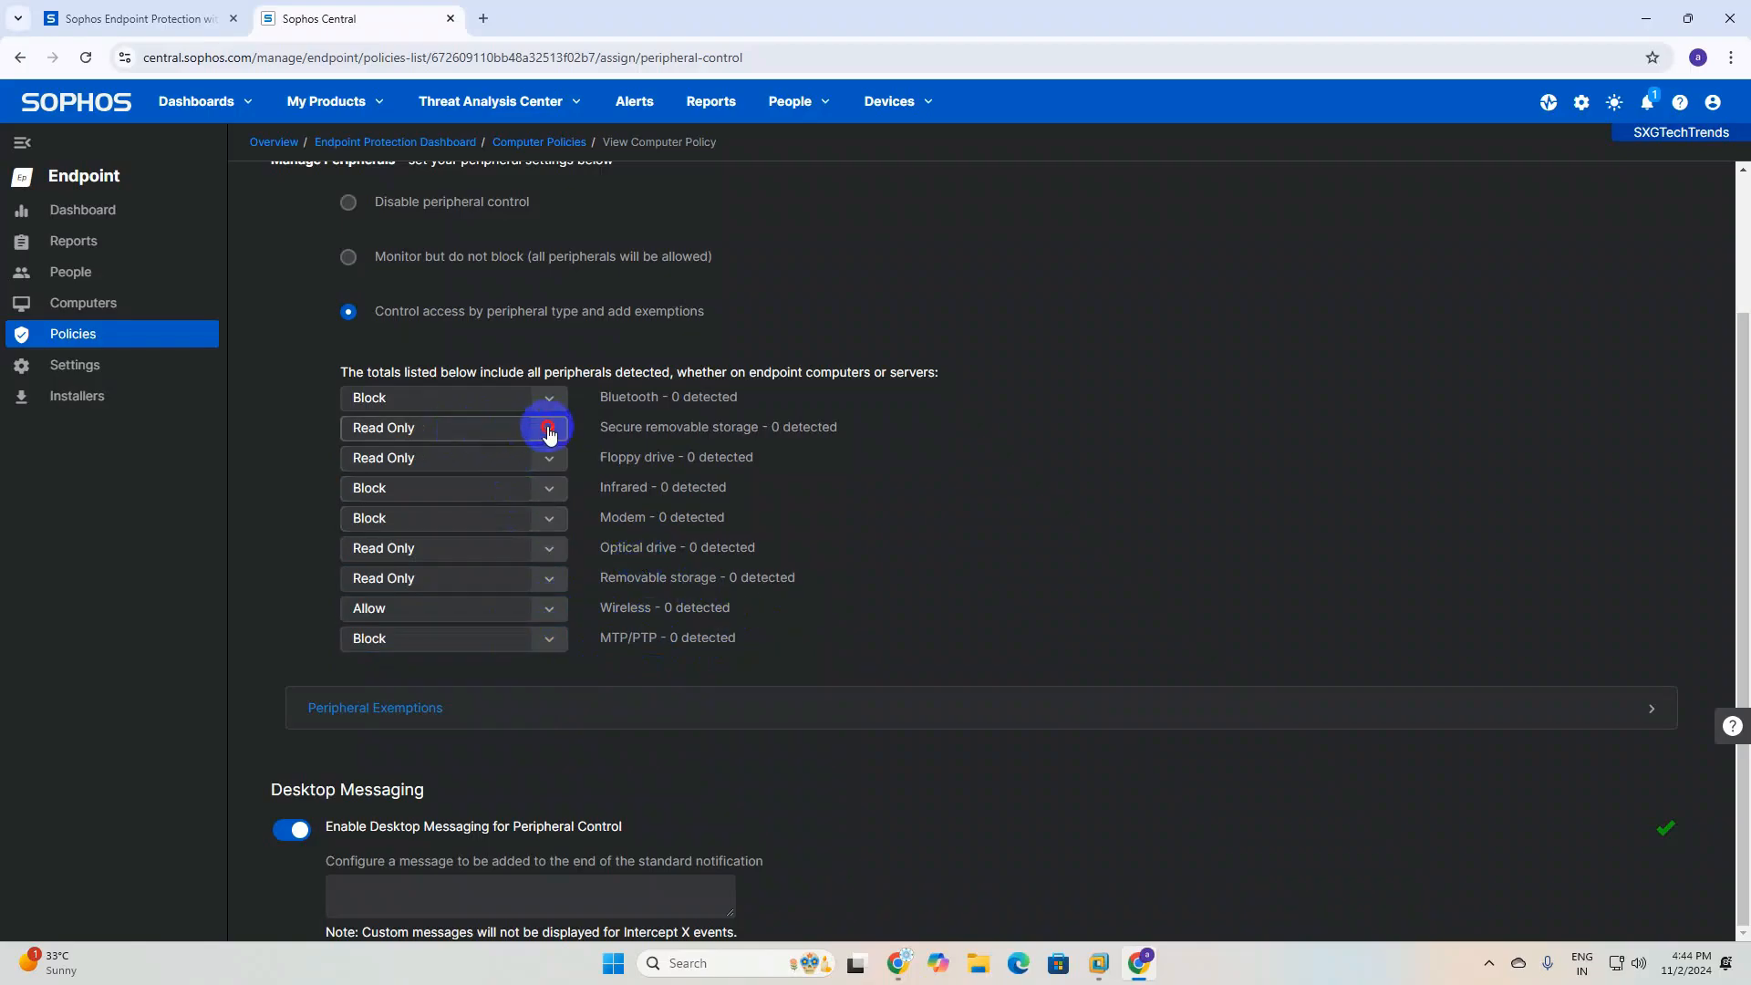
click(761, 494)
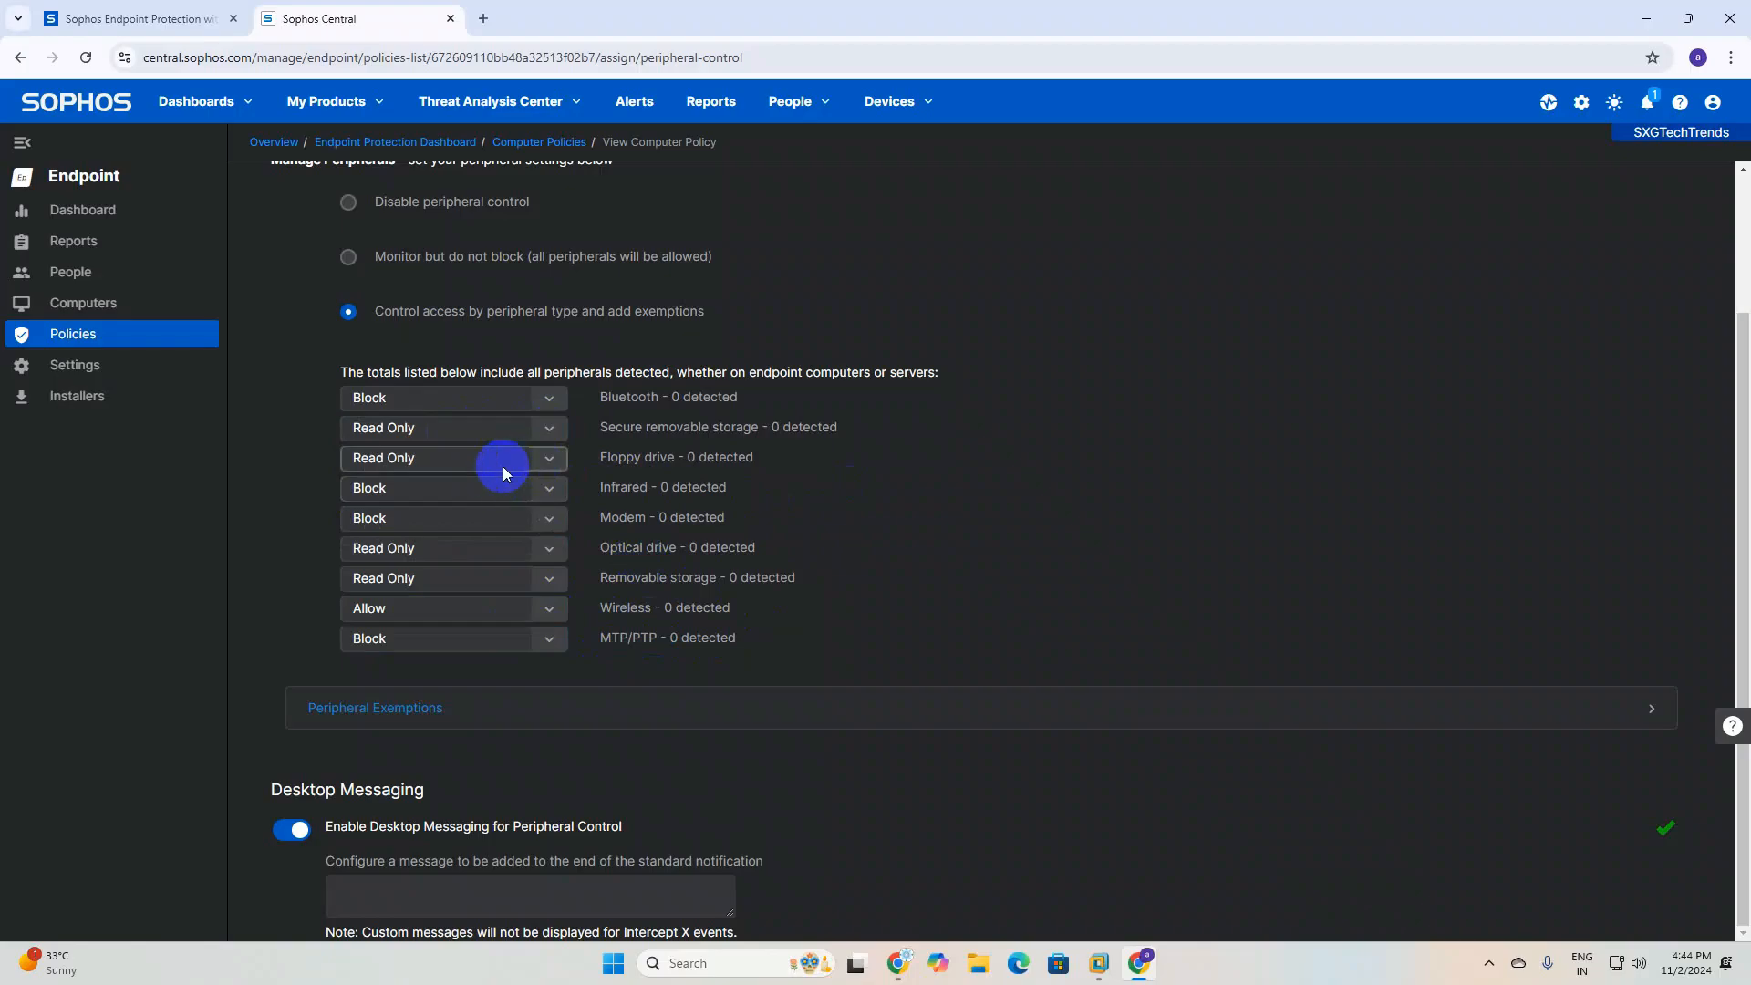
Add the desktop notification message "If you Get any error please connect to IT" and save the Read-Only policy
click(380, 883)
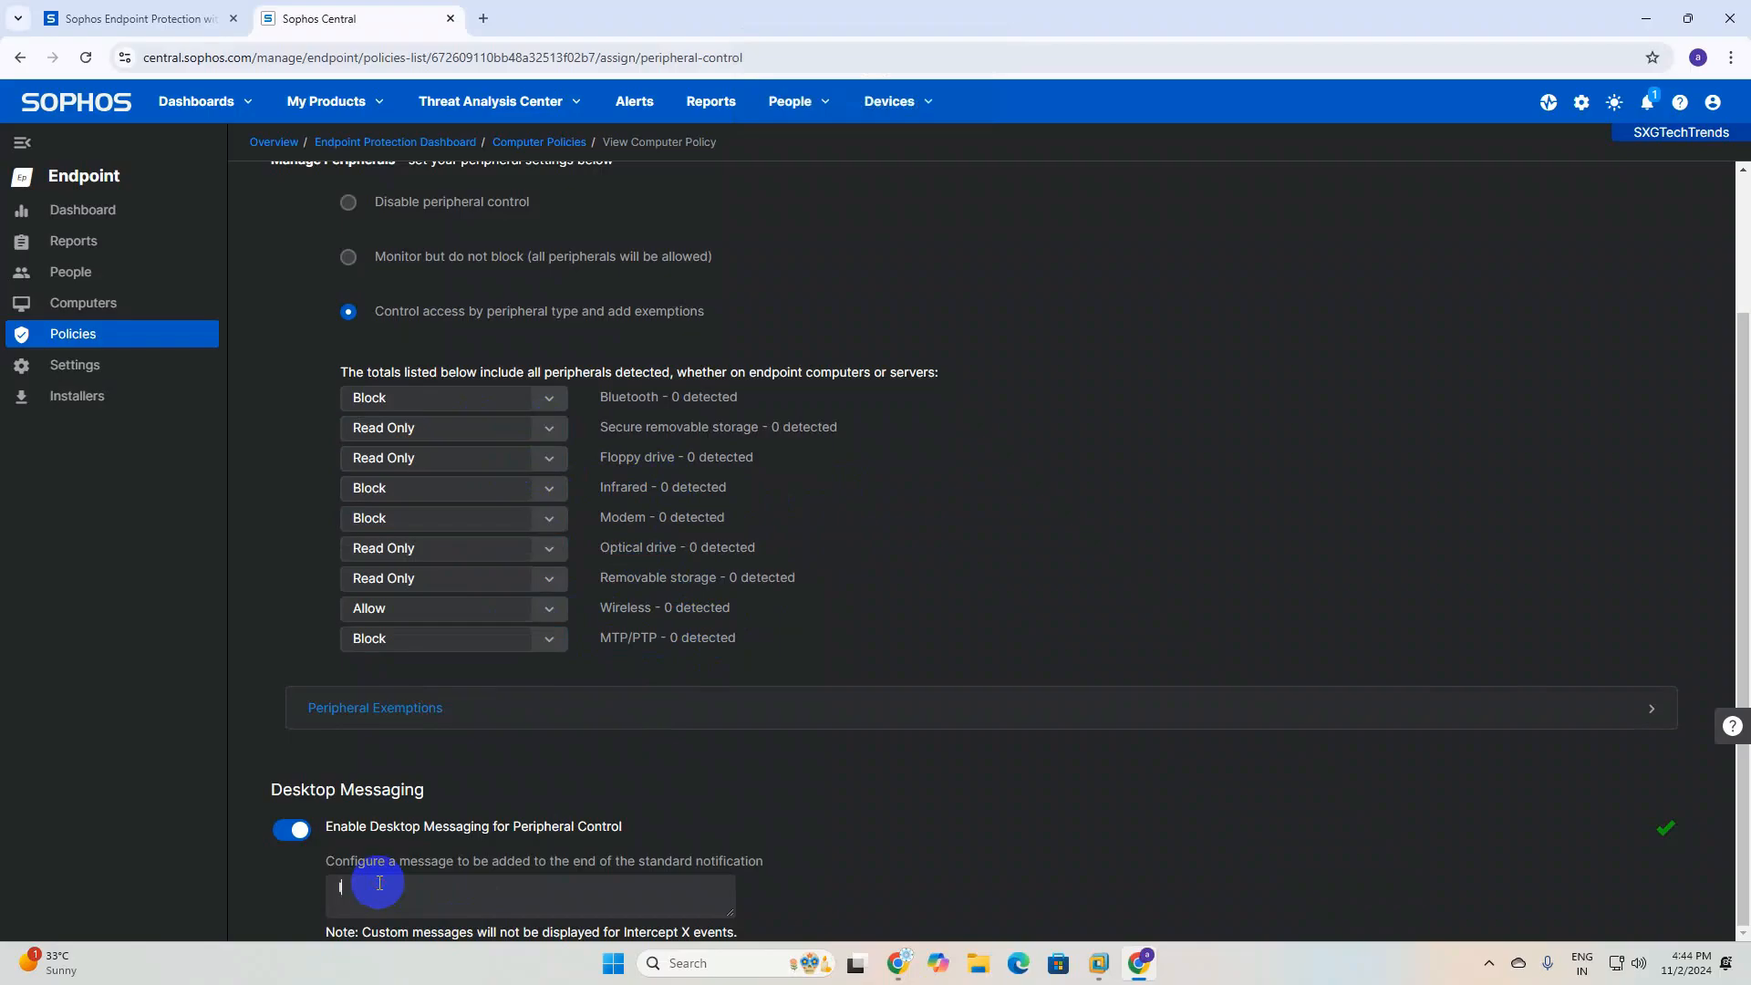
key(Caps_Lock)
text(If)
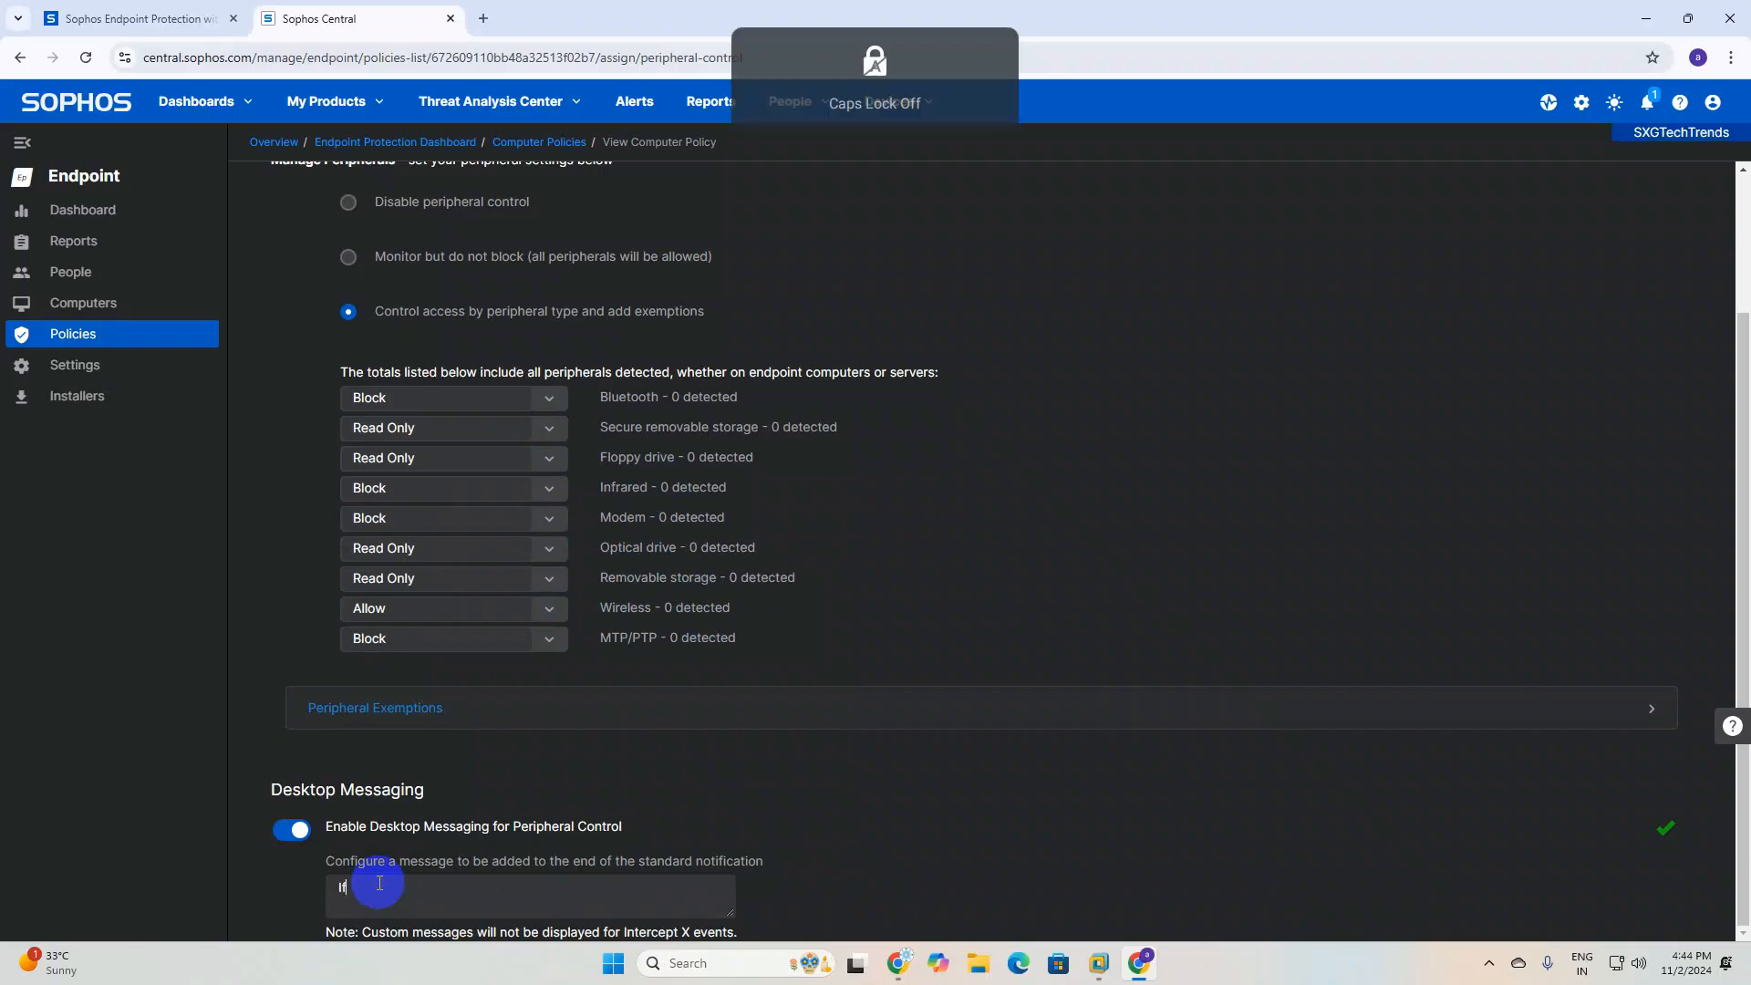
text( you cet any error please conect to)
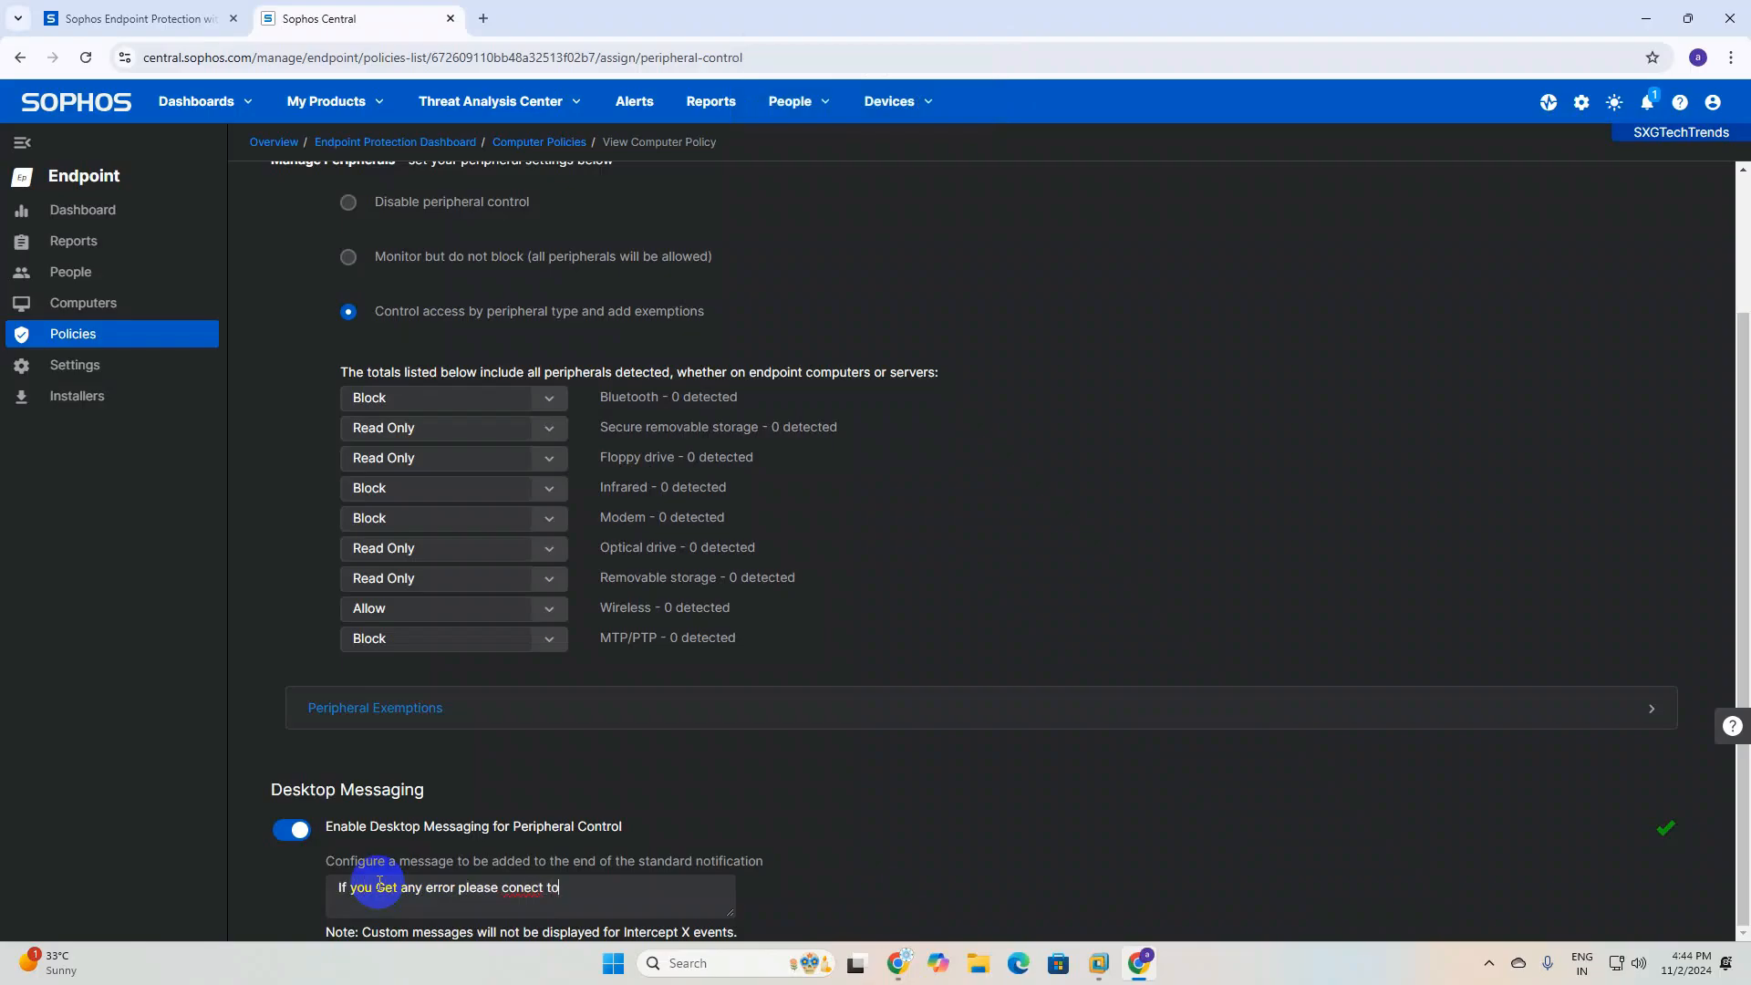
key(Caps_Lock)
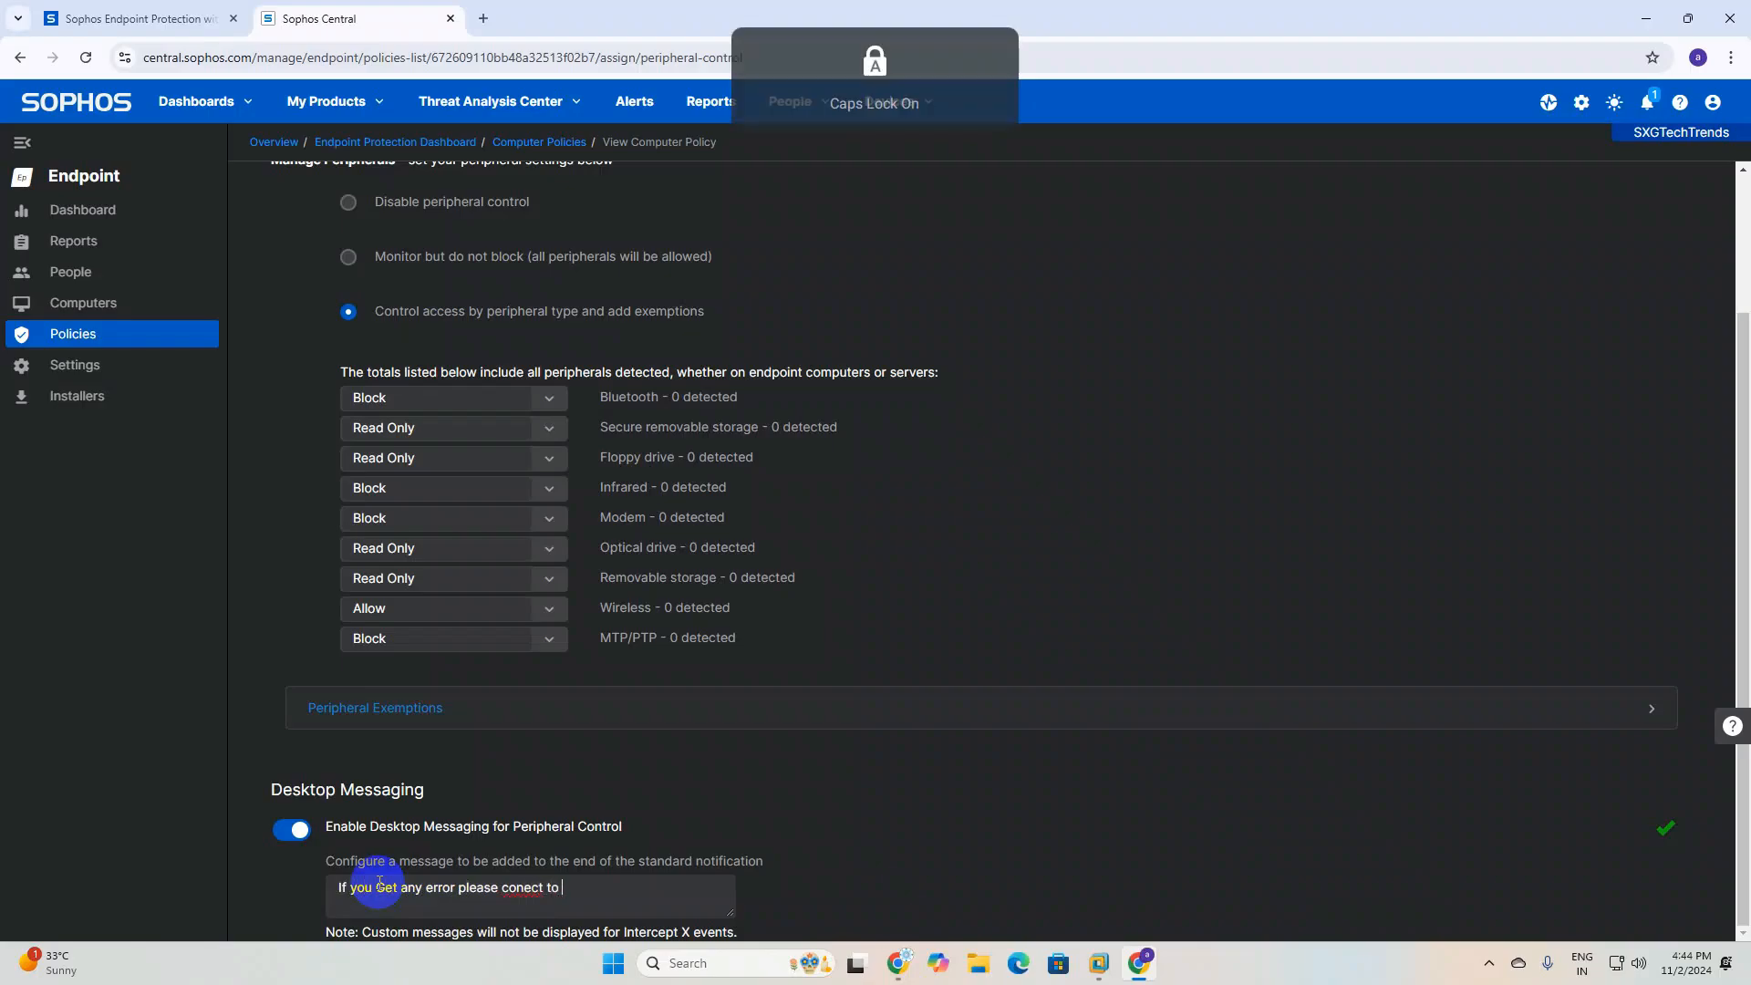
text(IT)
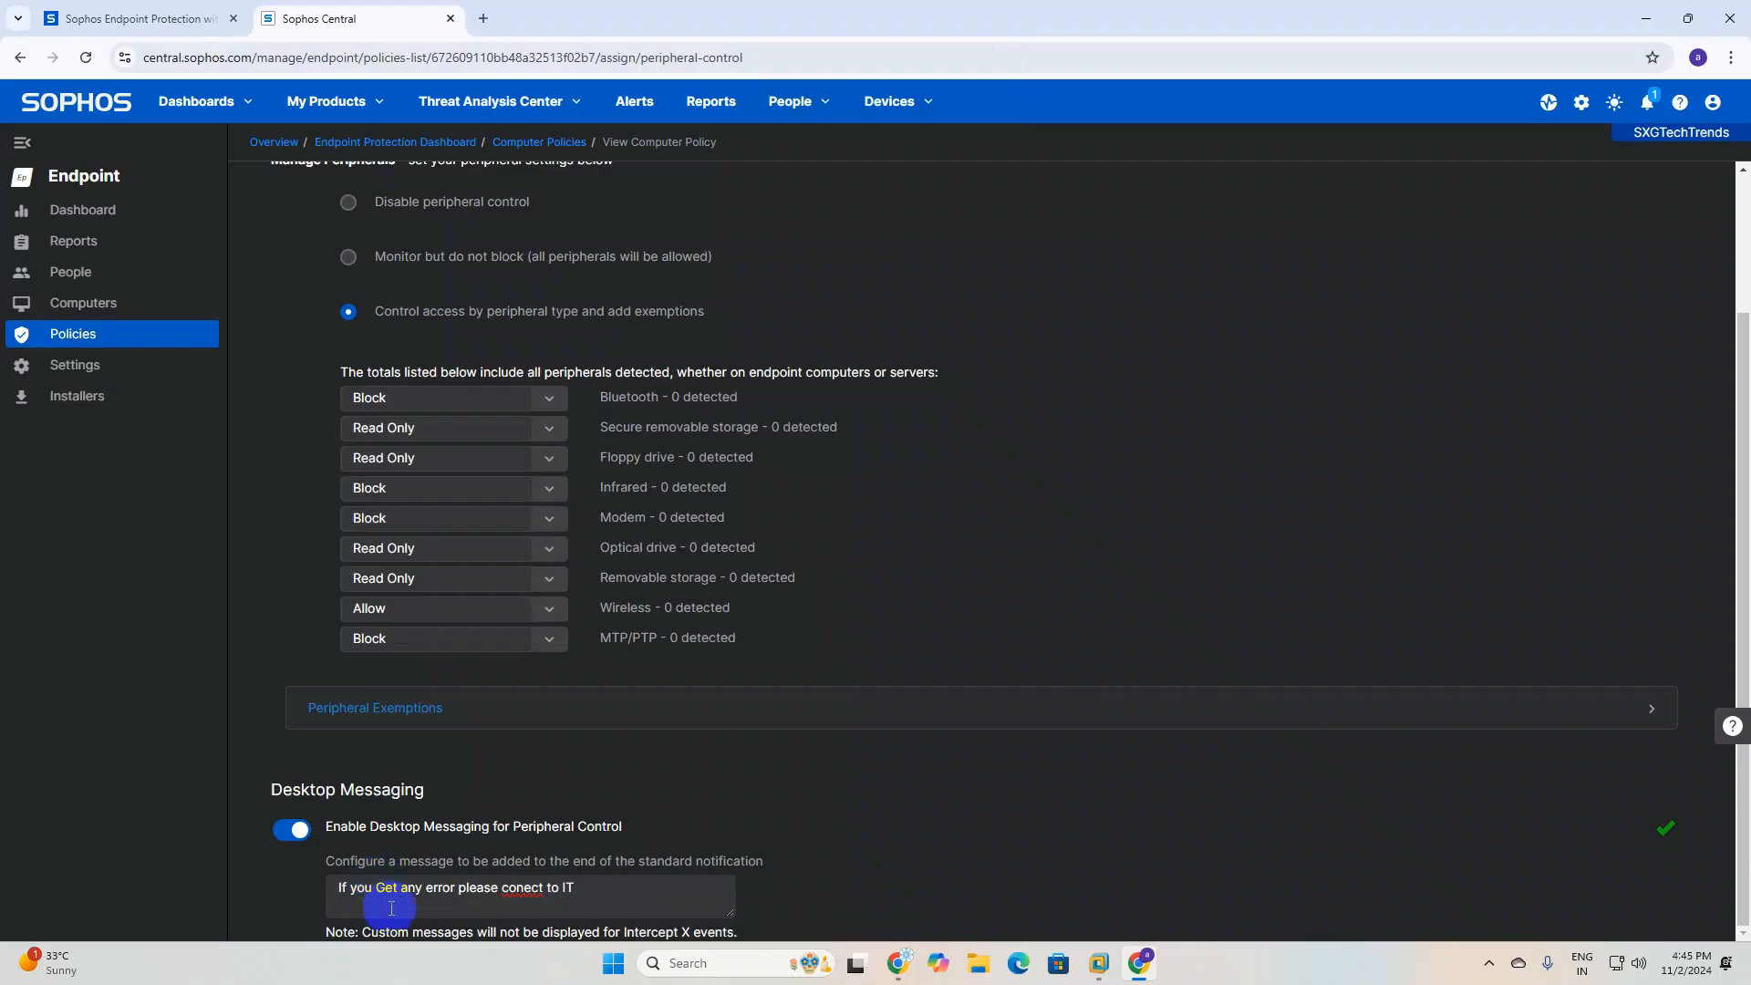
right_click(518, 889)
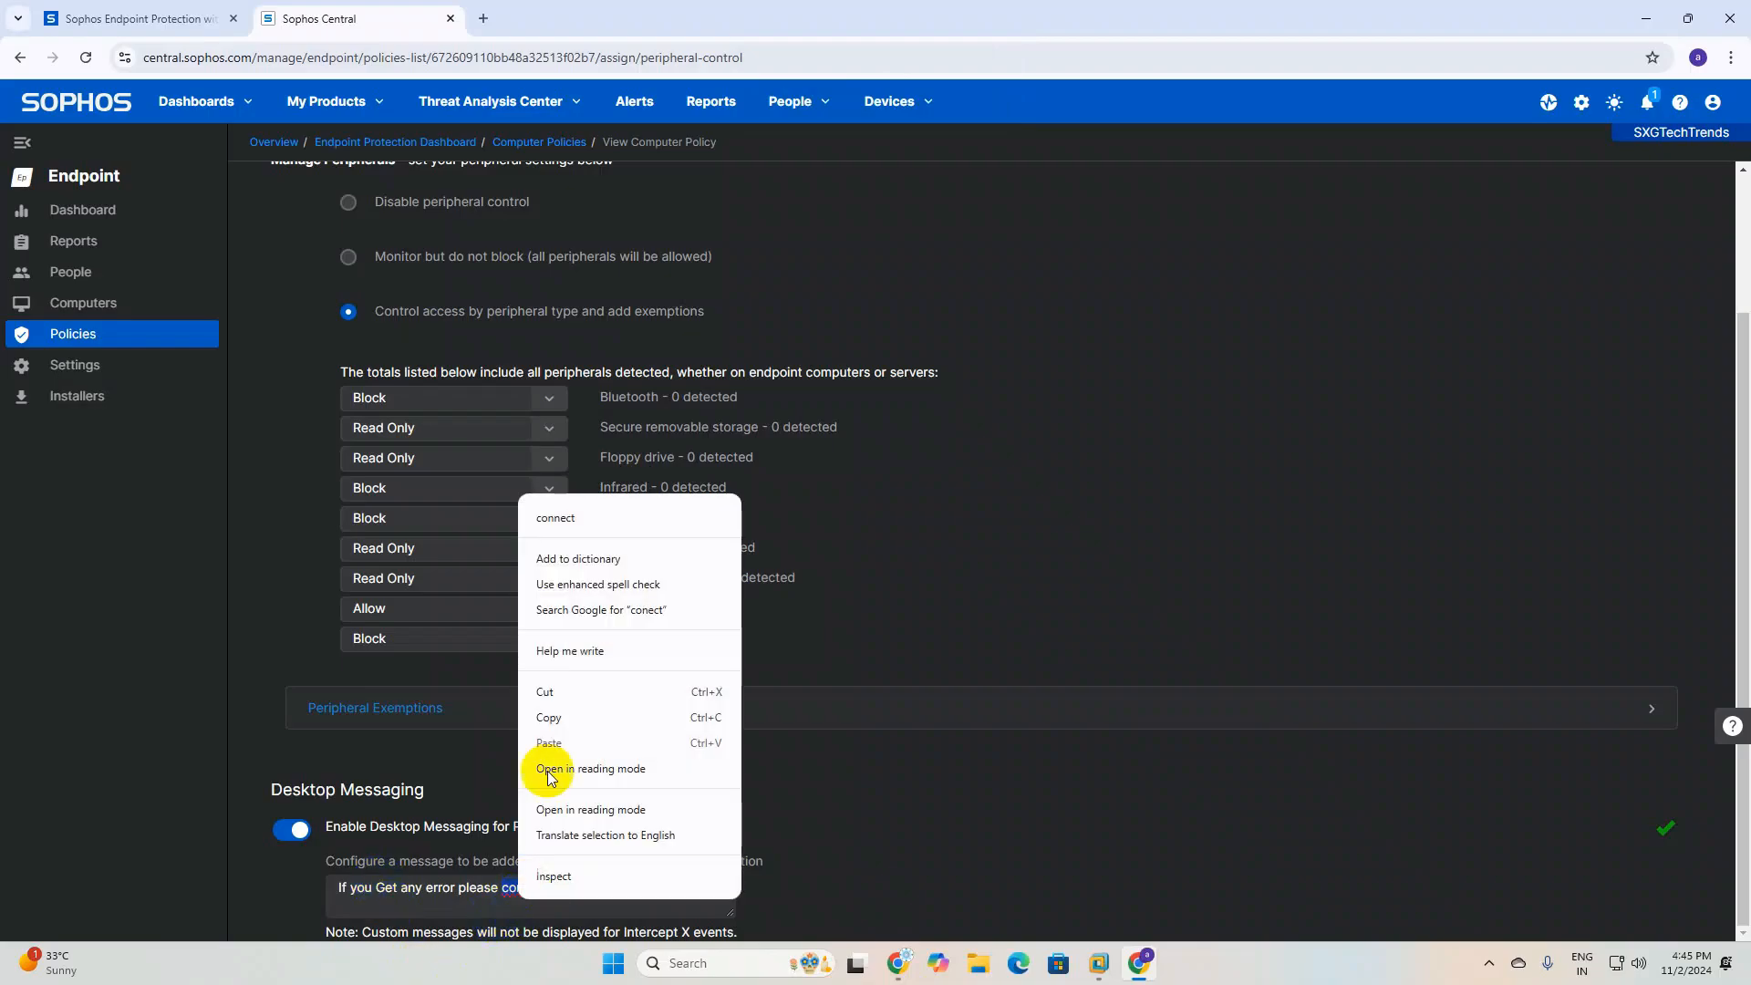
click(587, 511)
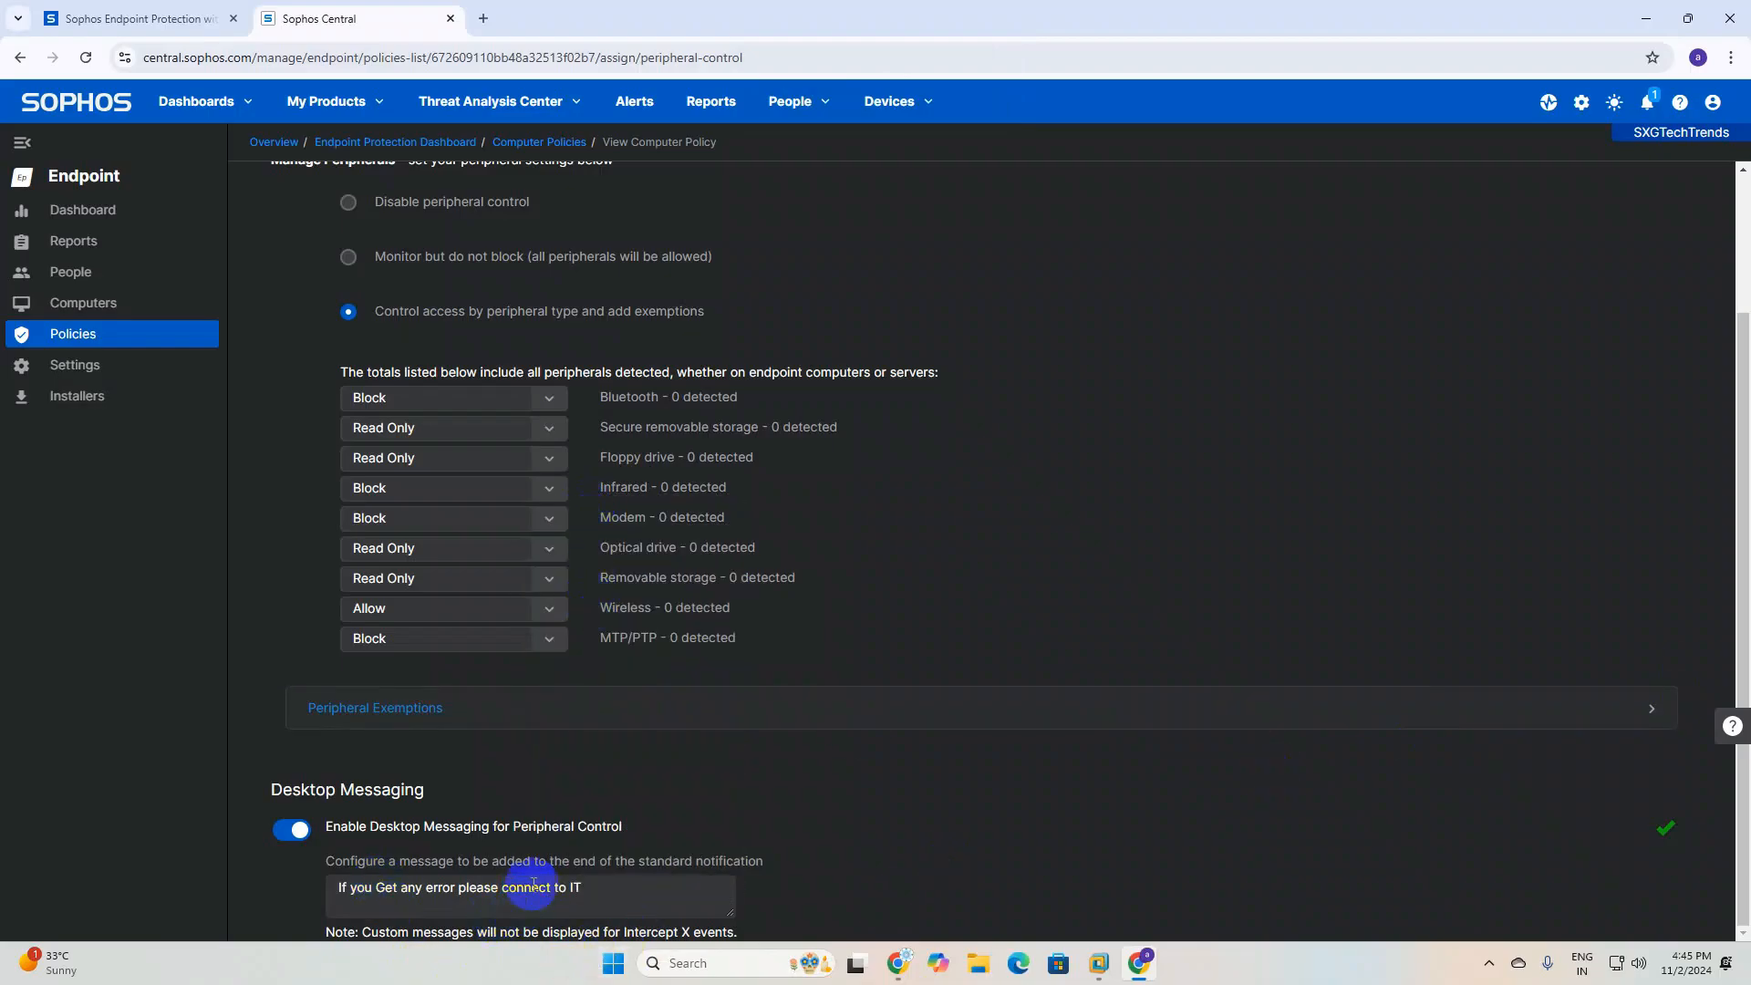
scroll(525, 456, up, 3)
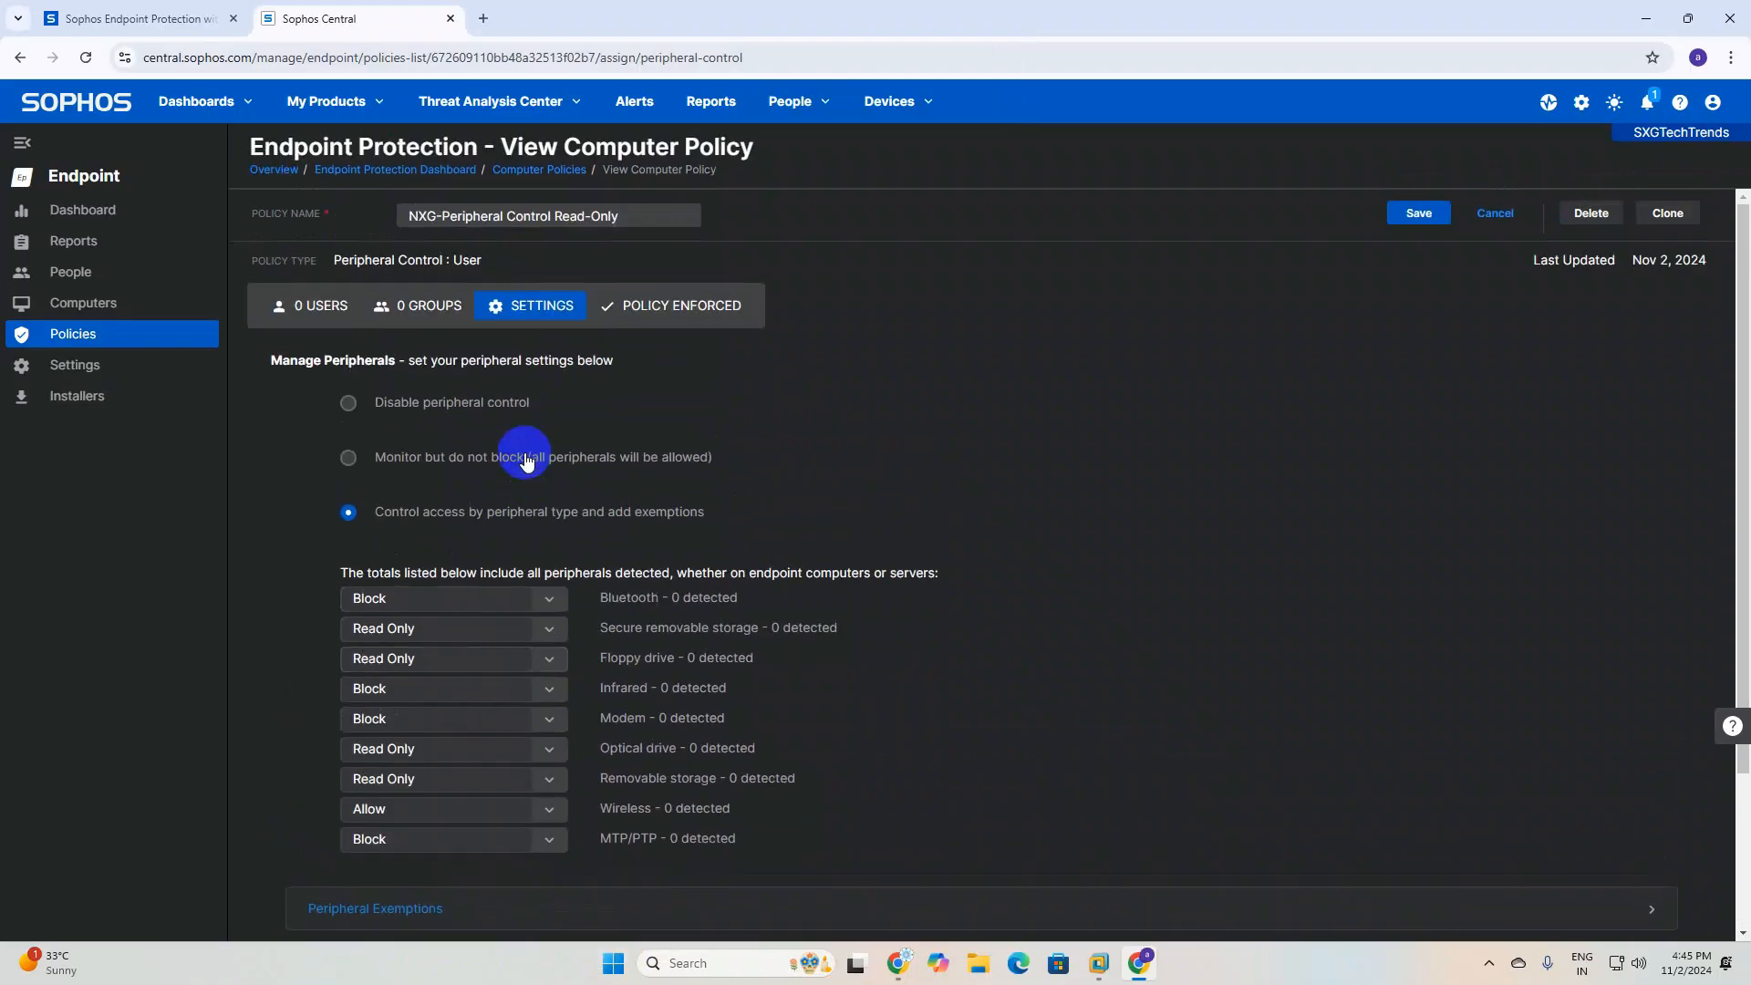
click(1417, 212)
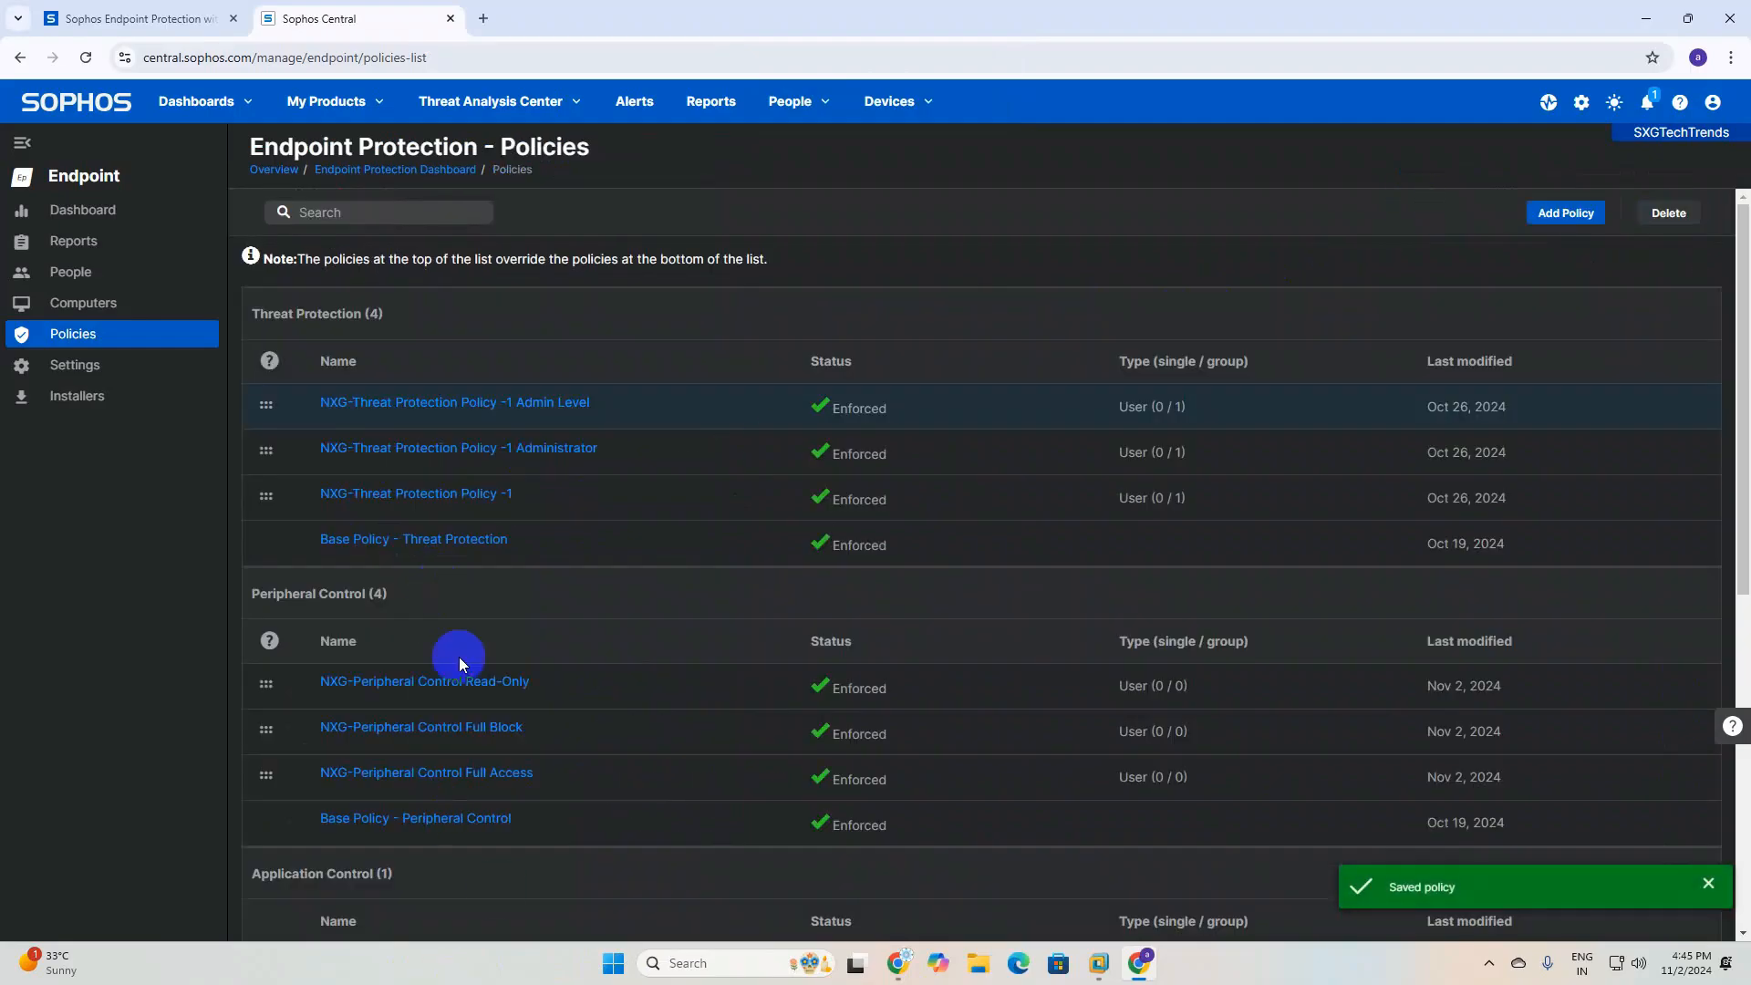
Reopen the NXG-Peripheral Control Read-Only policy, review its peripheral settings and enforcement options, and save it
click(453, 685)
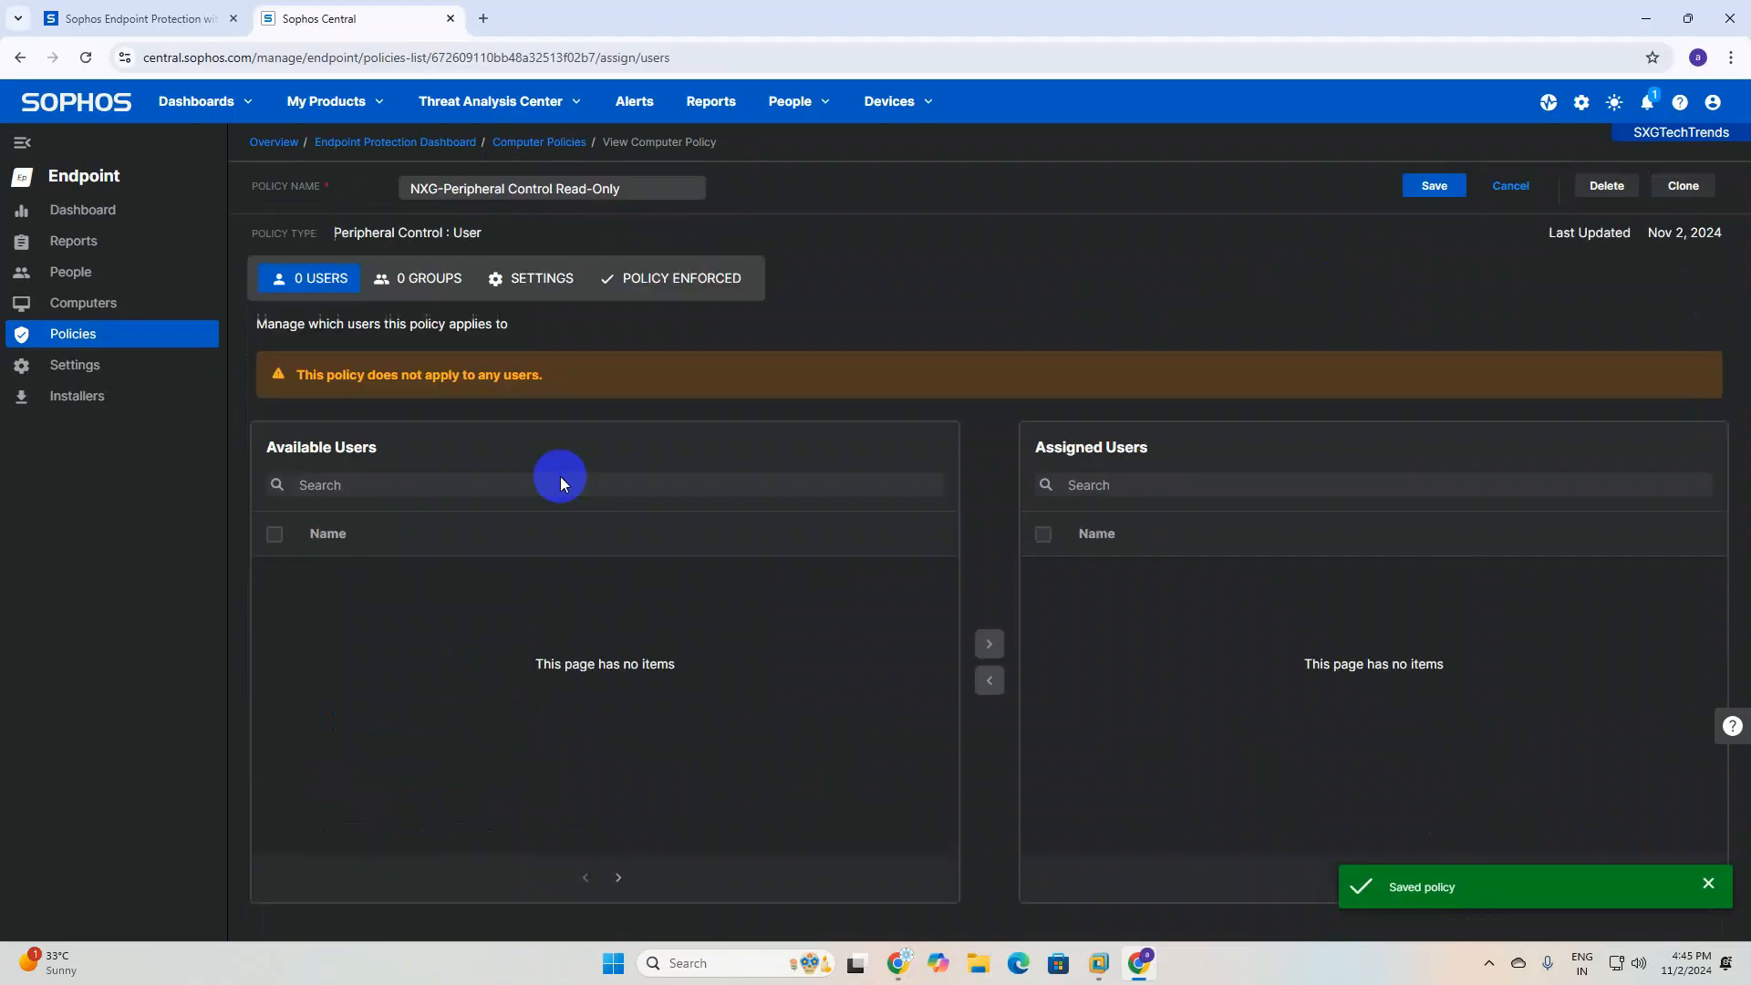
click(534, 306)
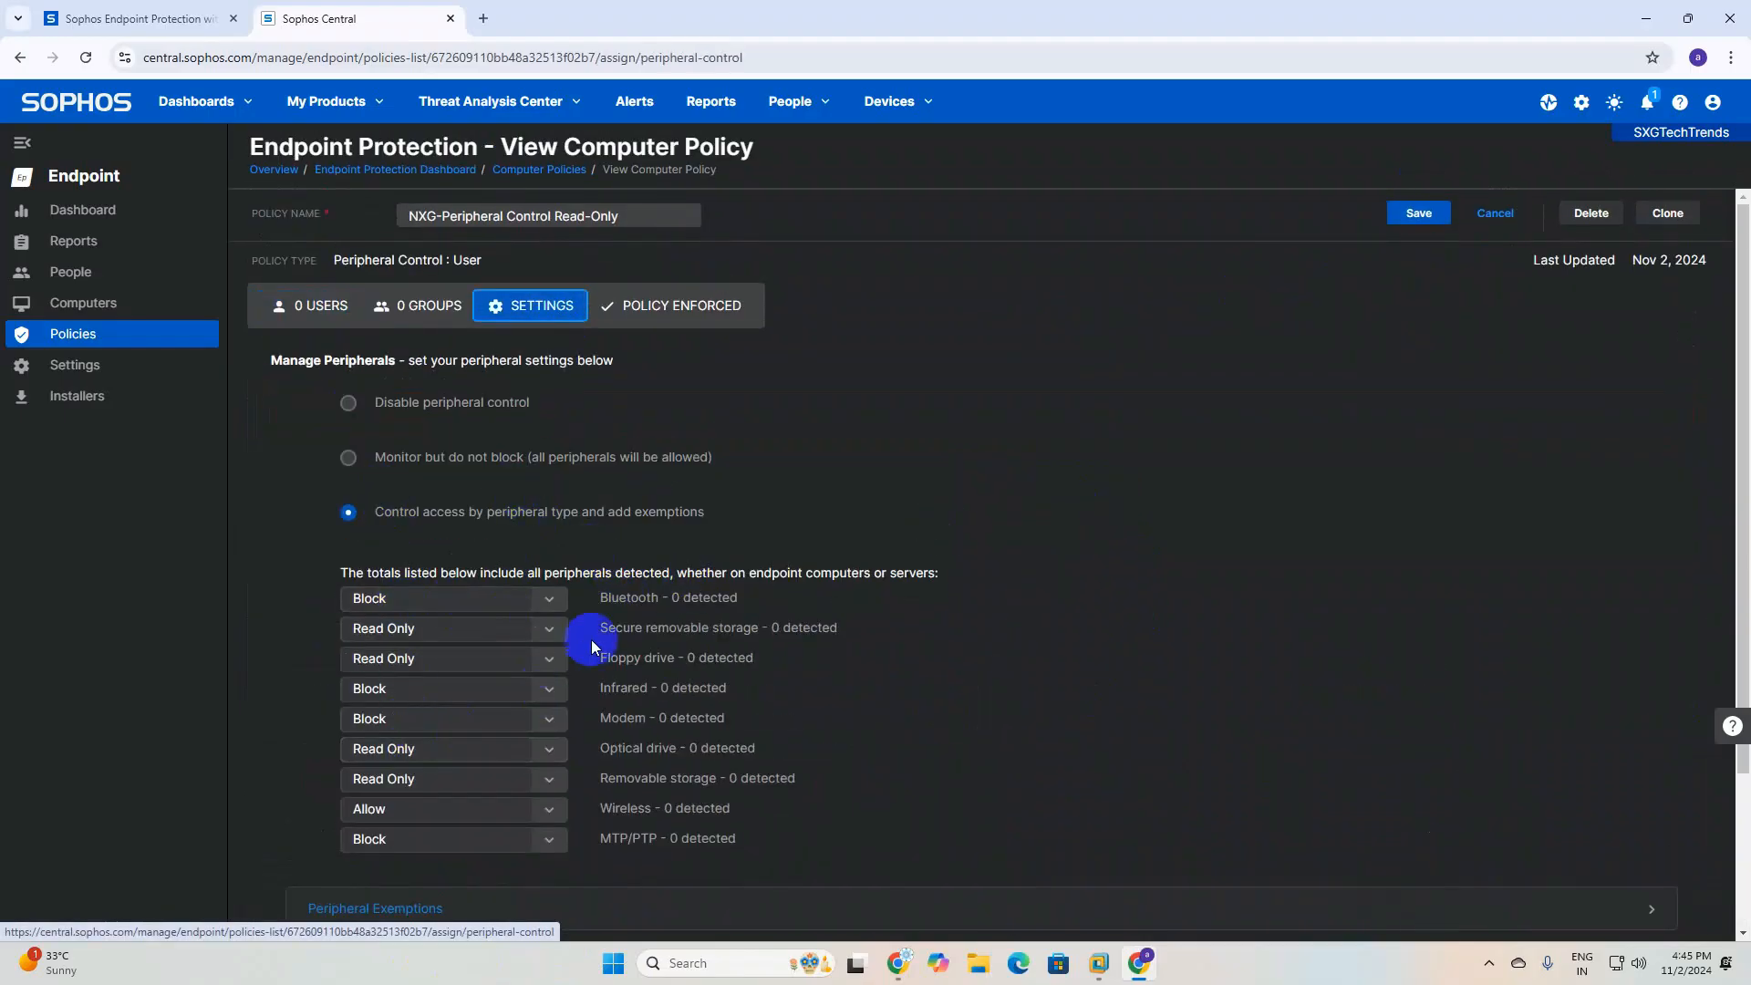
click(671, 319)
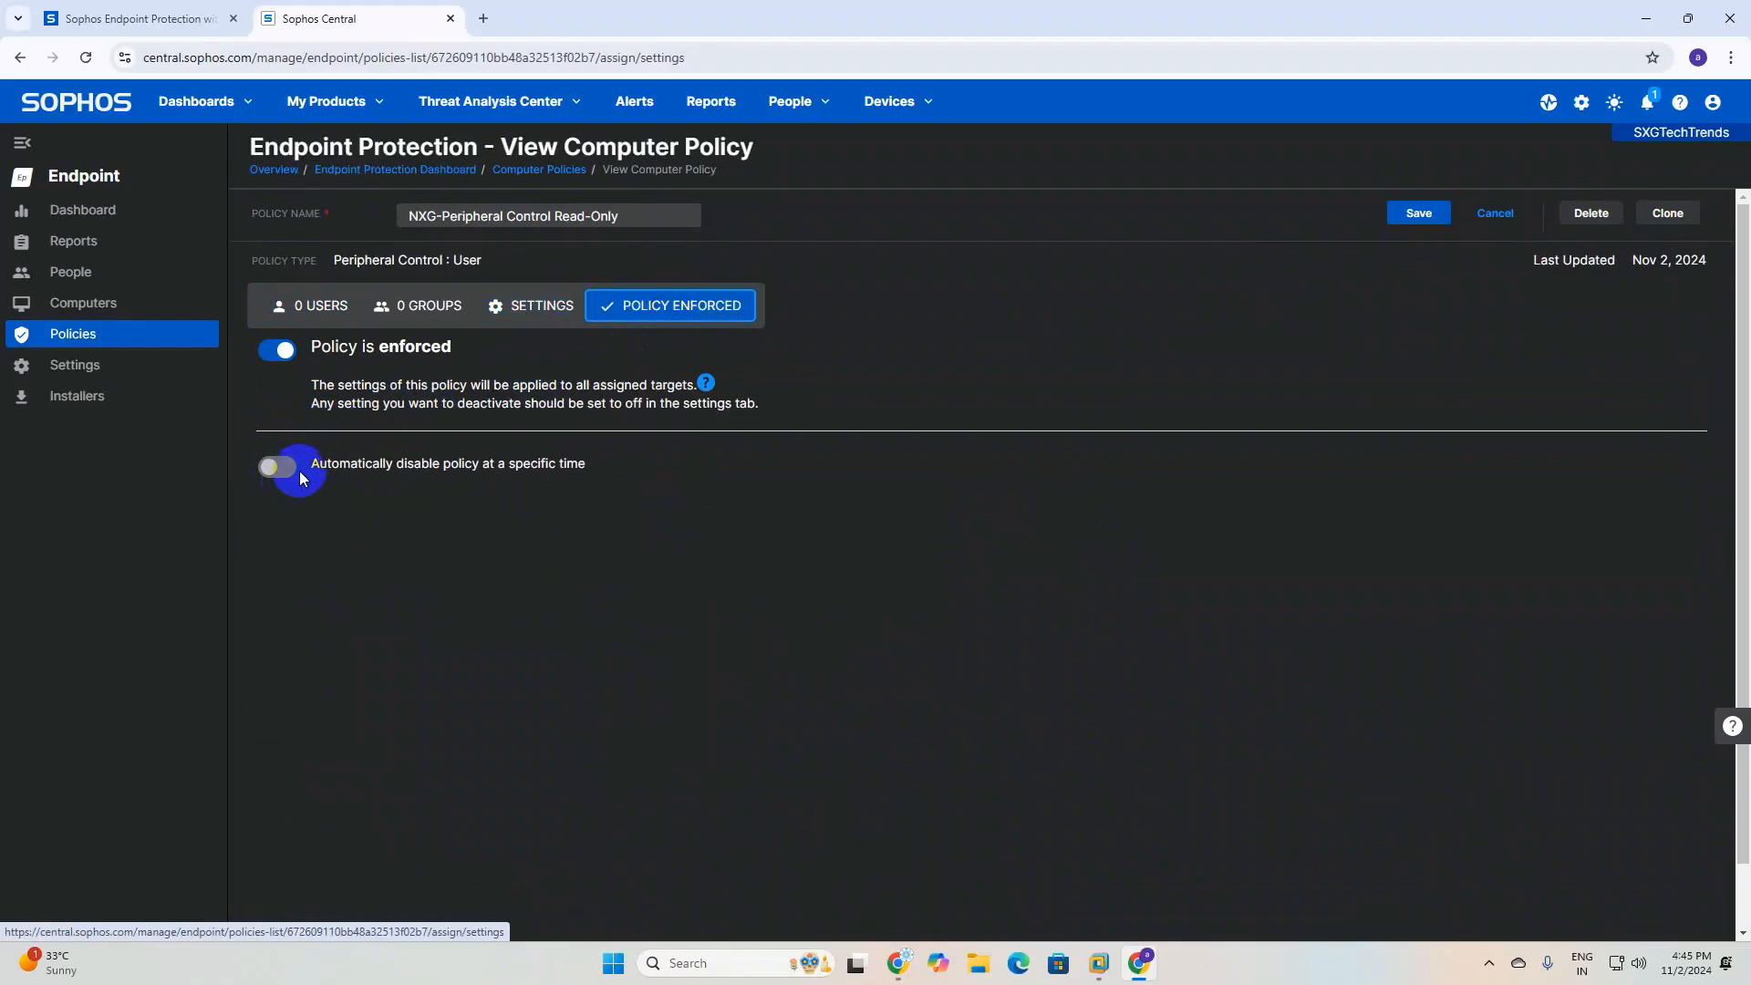
click(1420, 214)
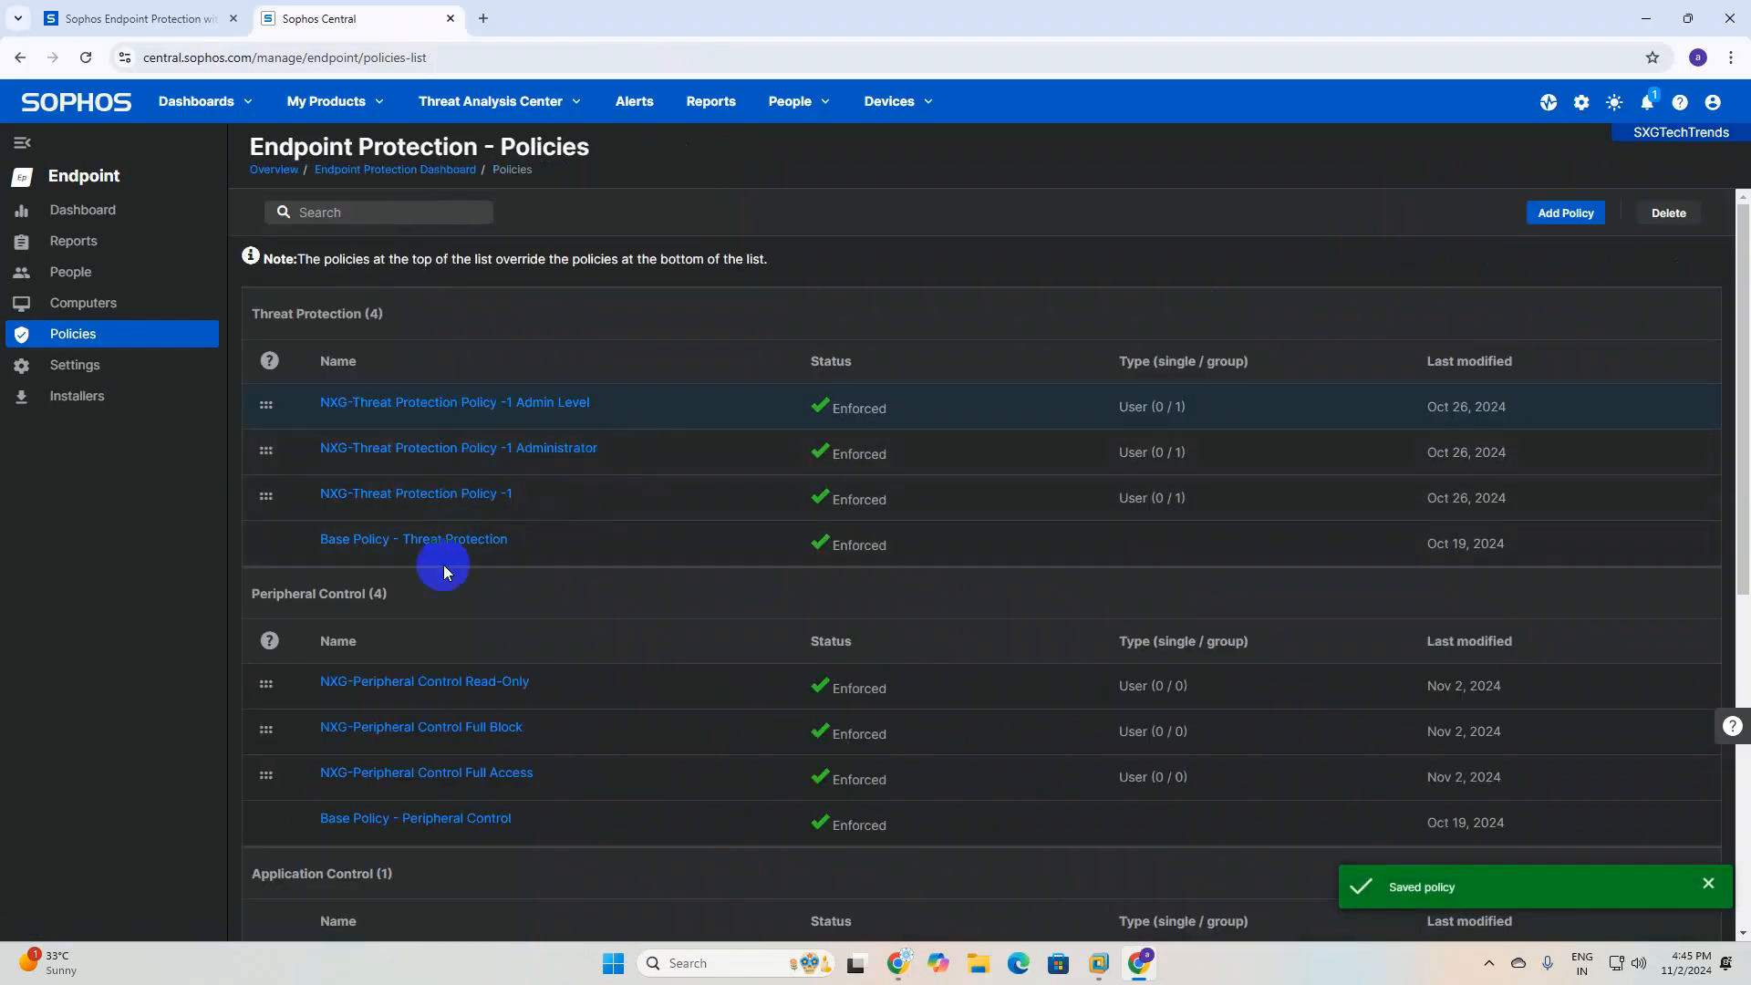
Assign the user DEMOPC1\PC1 to the NXG-Peripheral Control Read-Only policy and save it
click(458, 678)
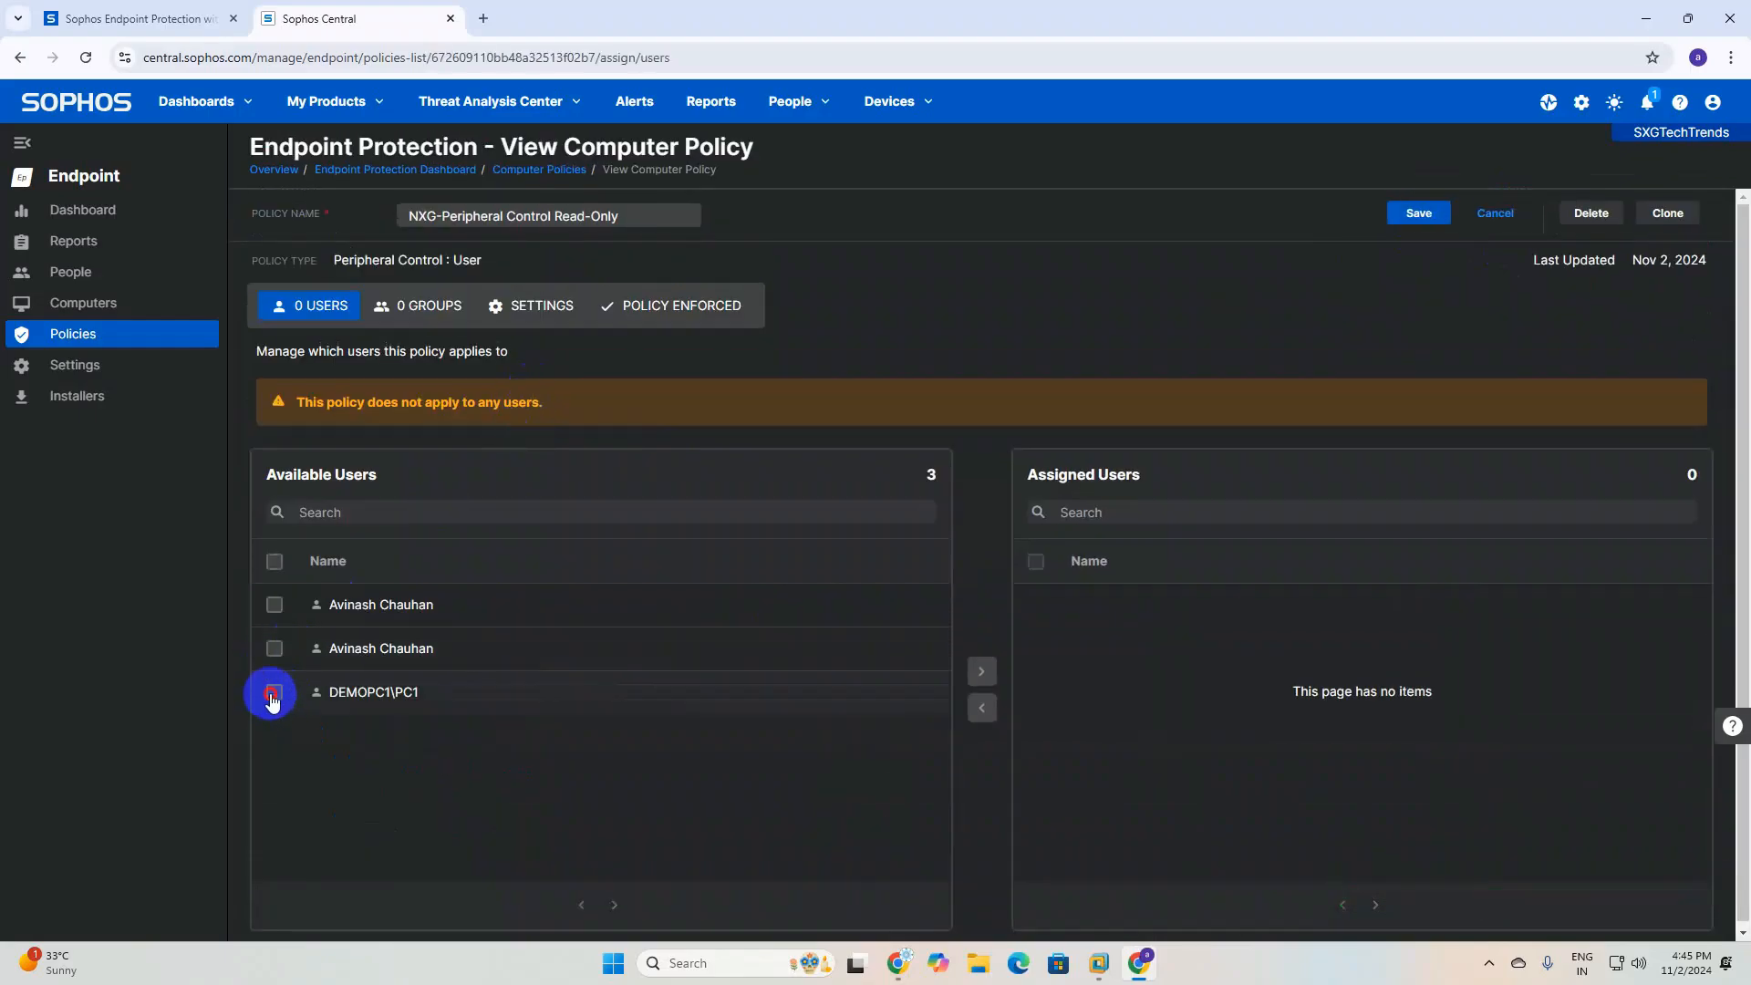
click(274, 693)
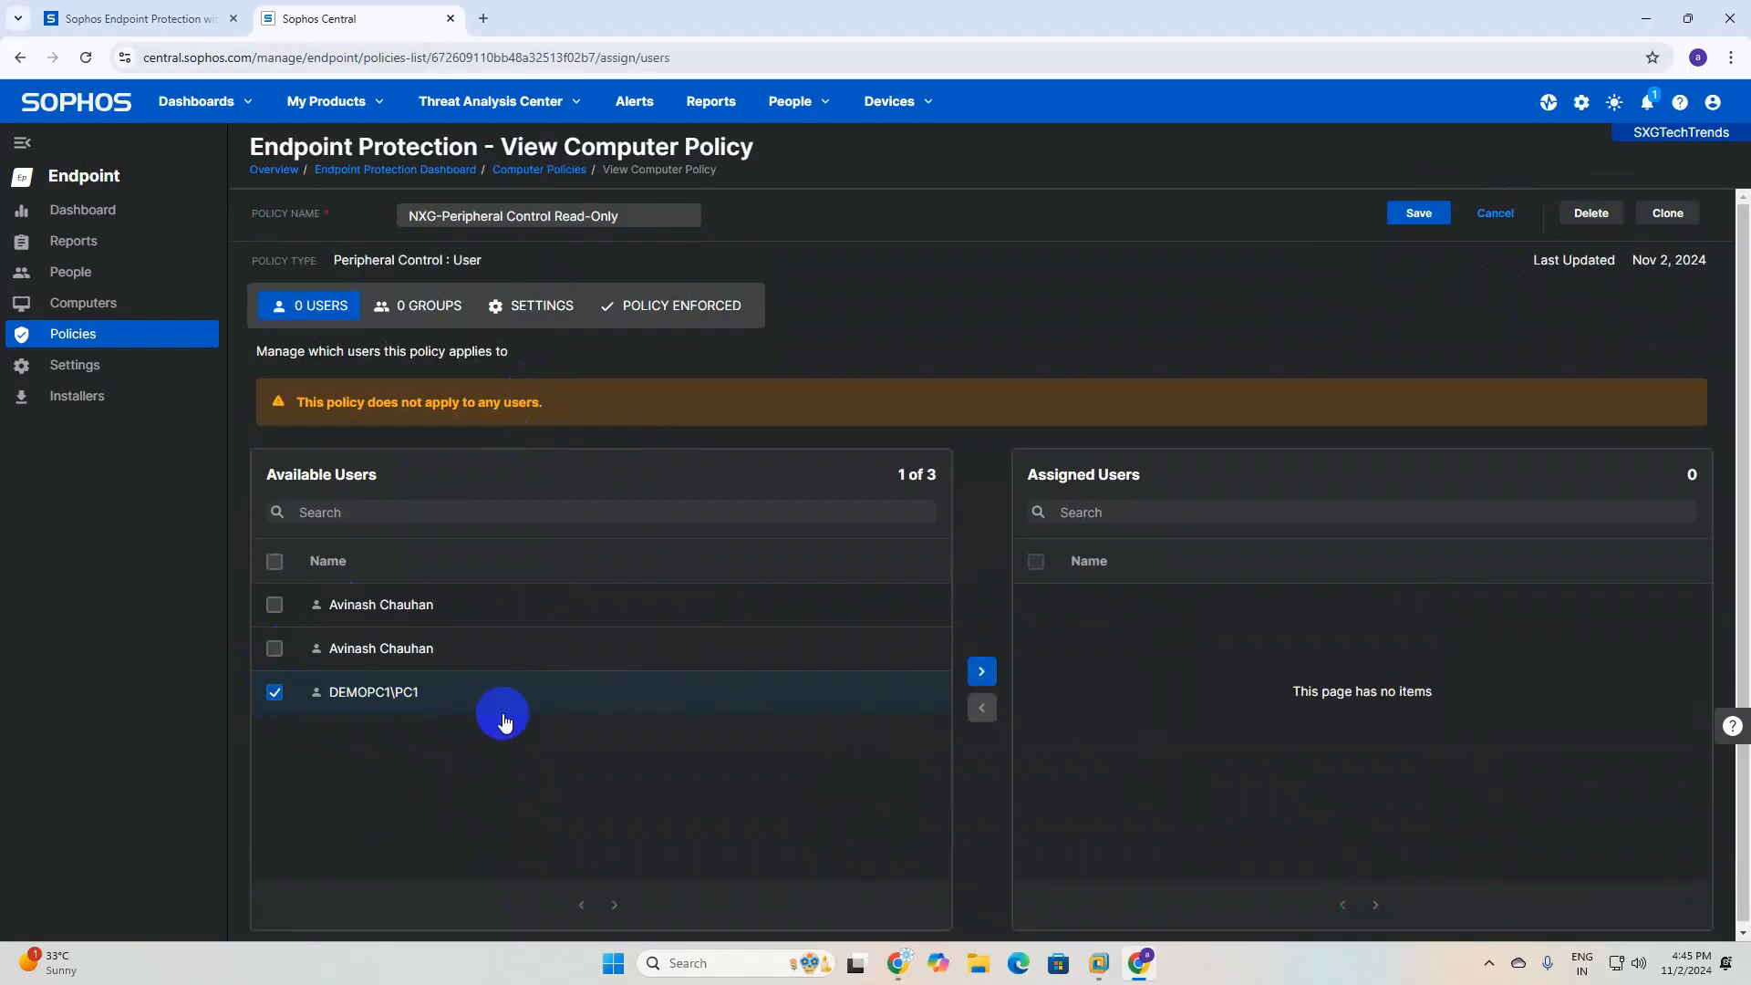
click(982, 675)
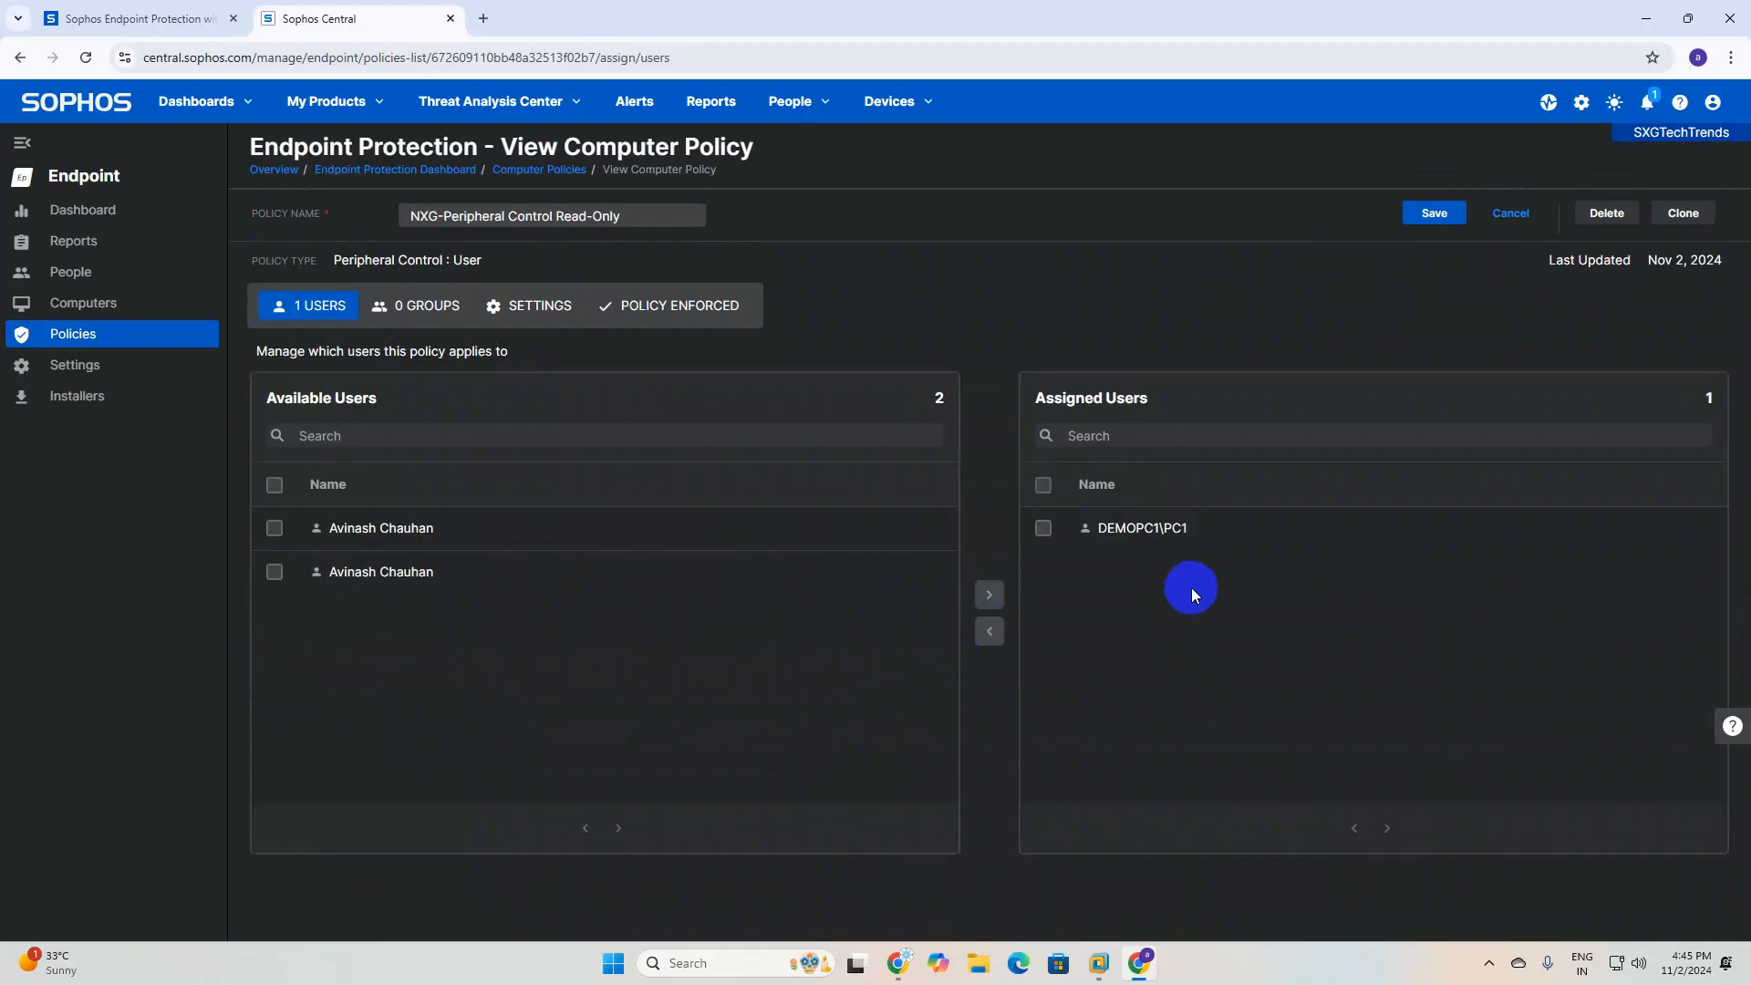
click(1450, 208)
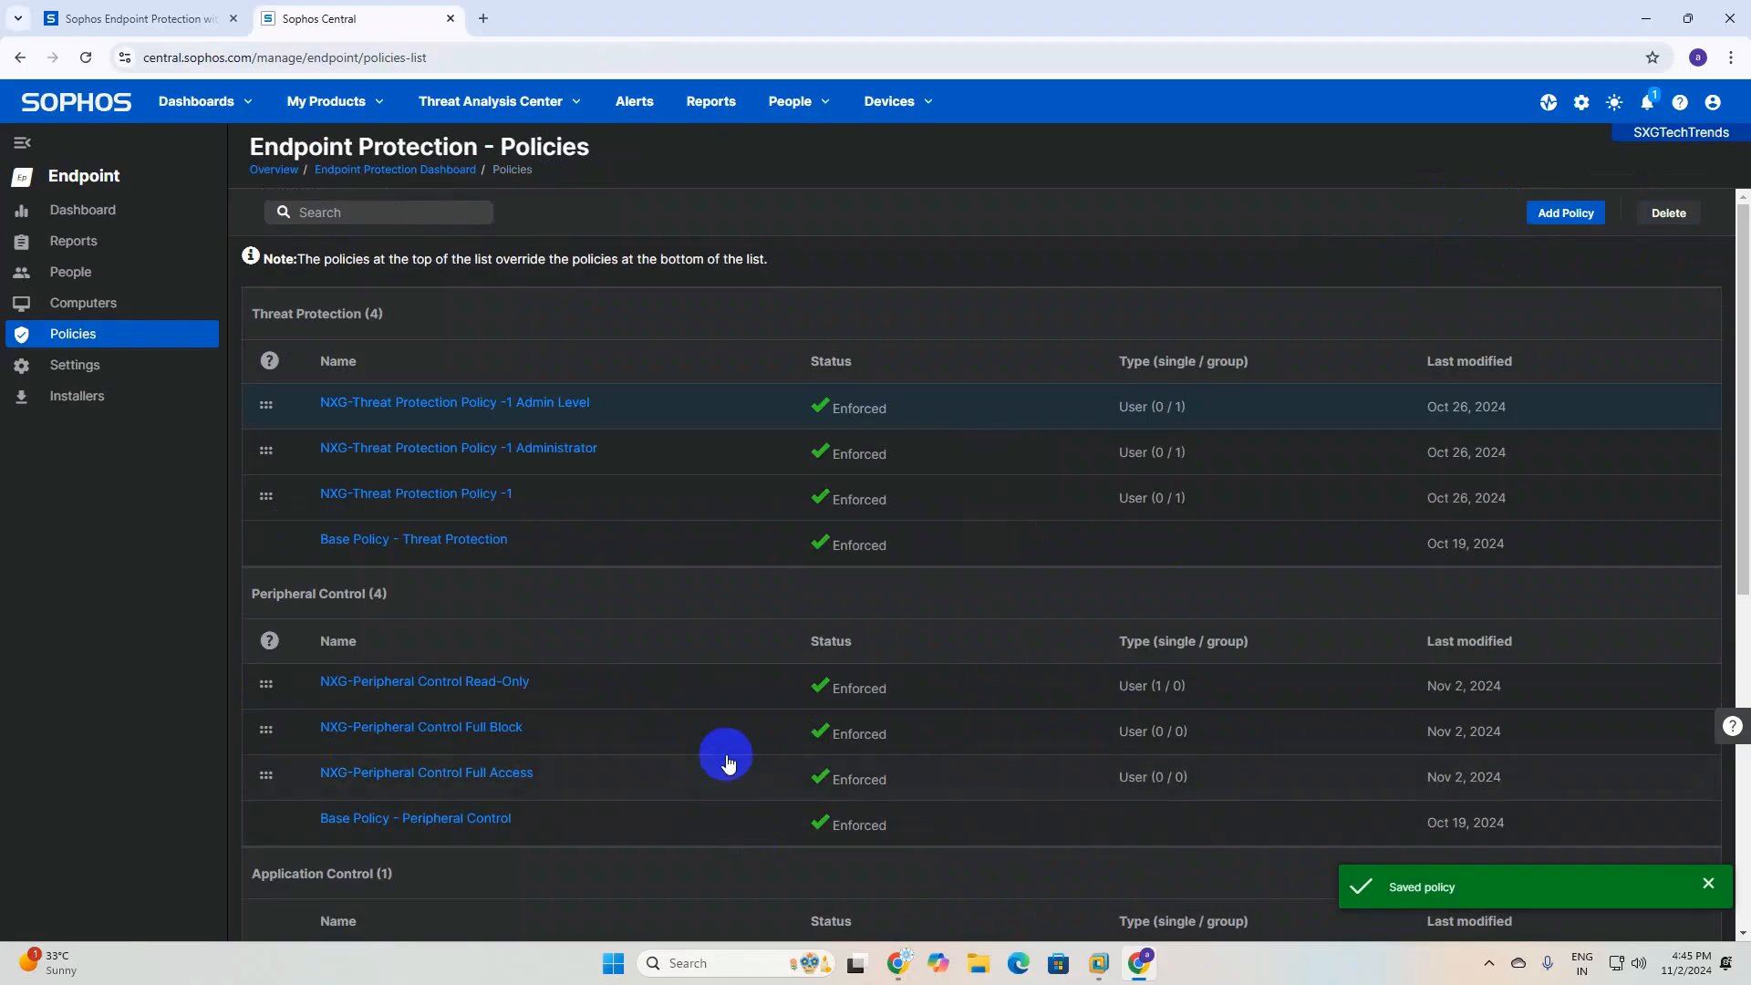
In the settings of the NXG-Peripheral Control Full Block policy, choose to control access by peripheral type and add exemptions
scroll(447, 632, down, 2)
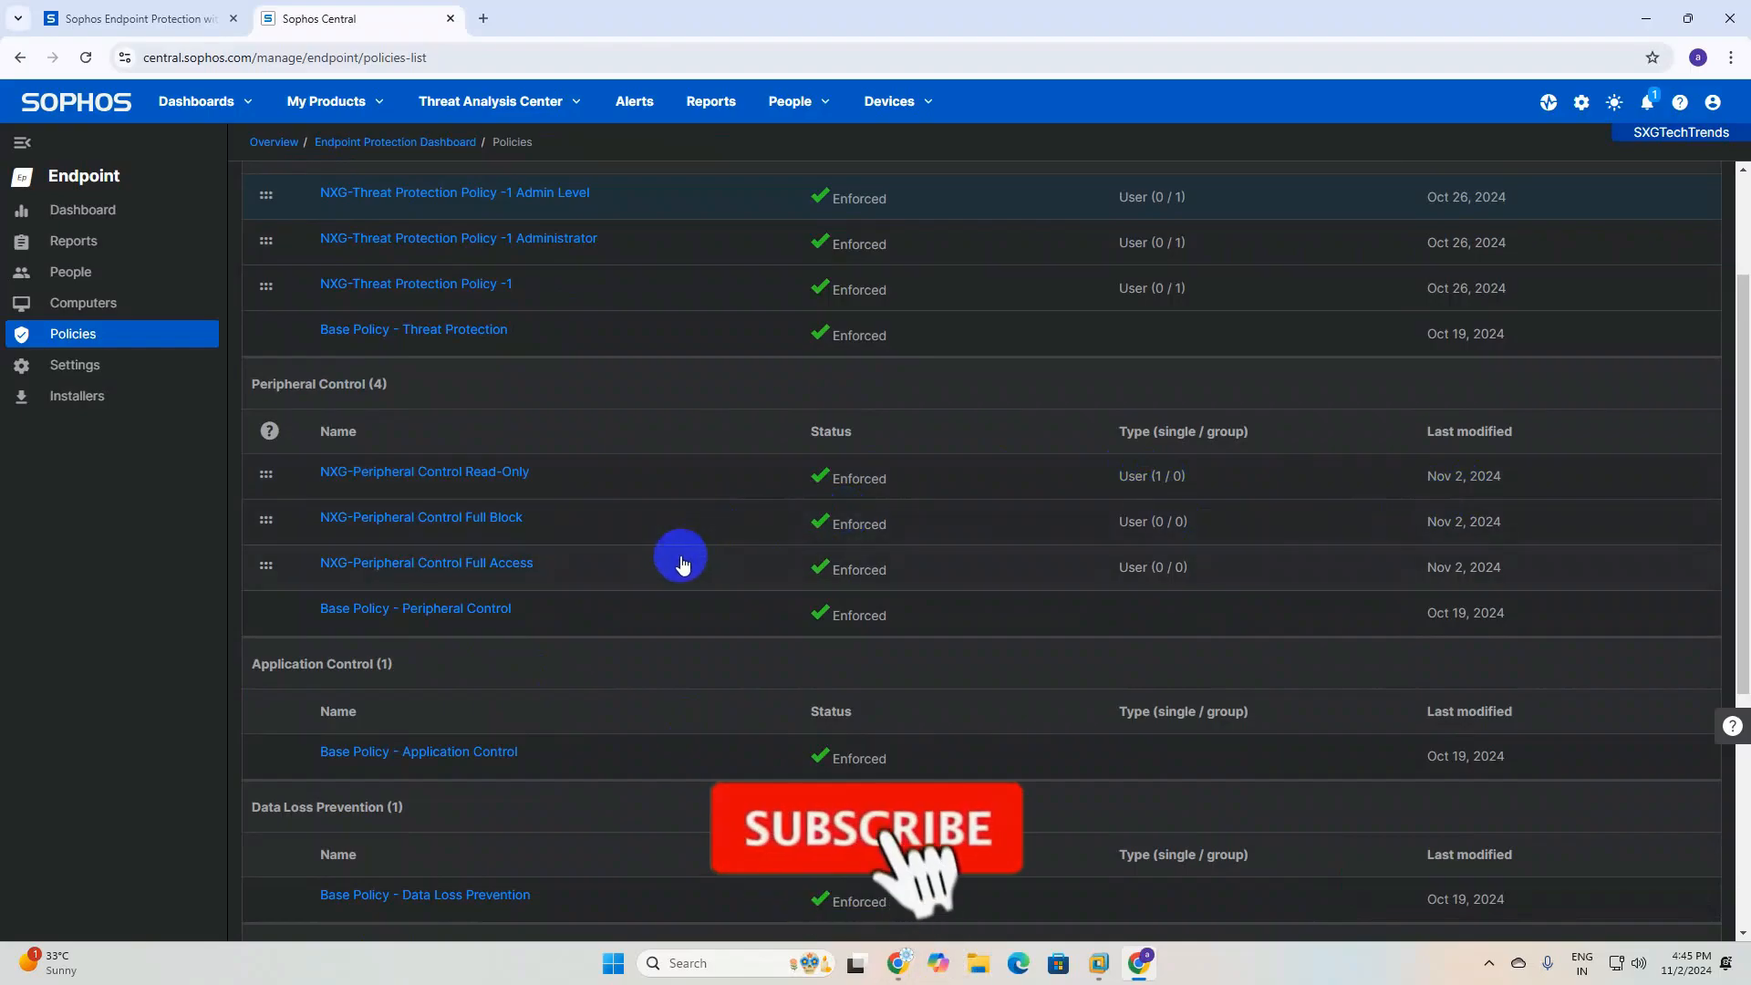
click(440, 527)
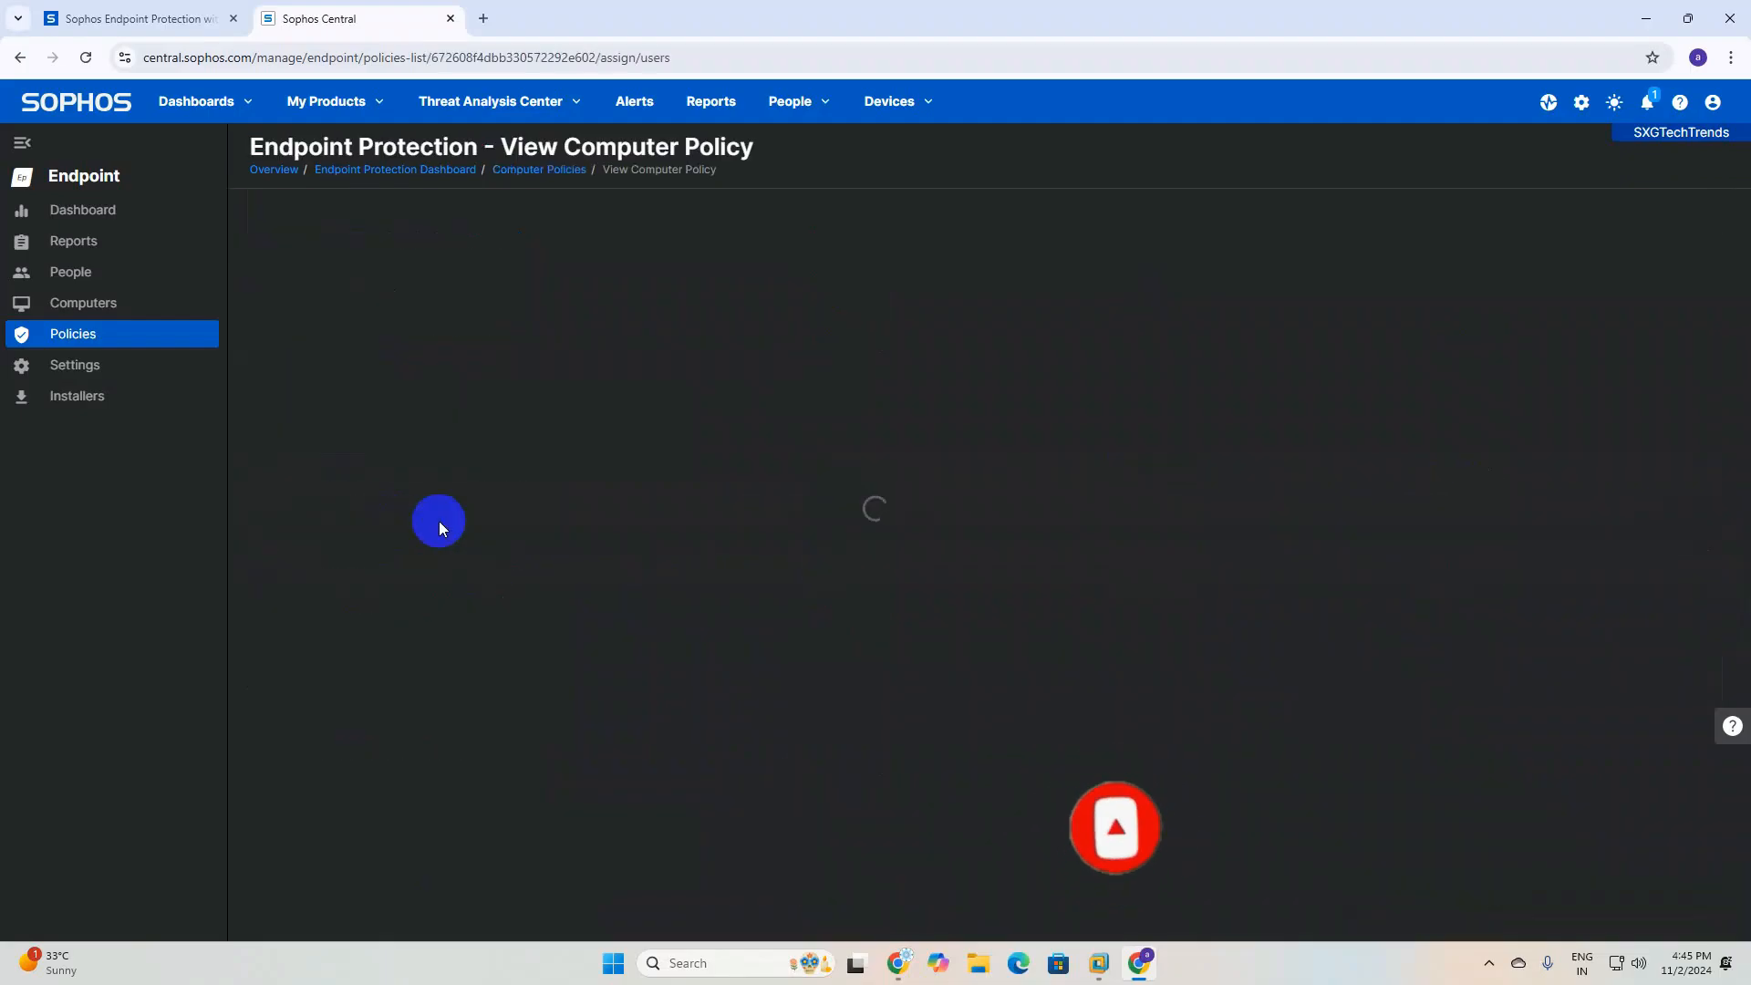
click(540, 310)
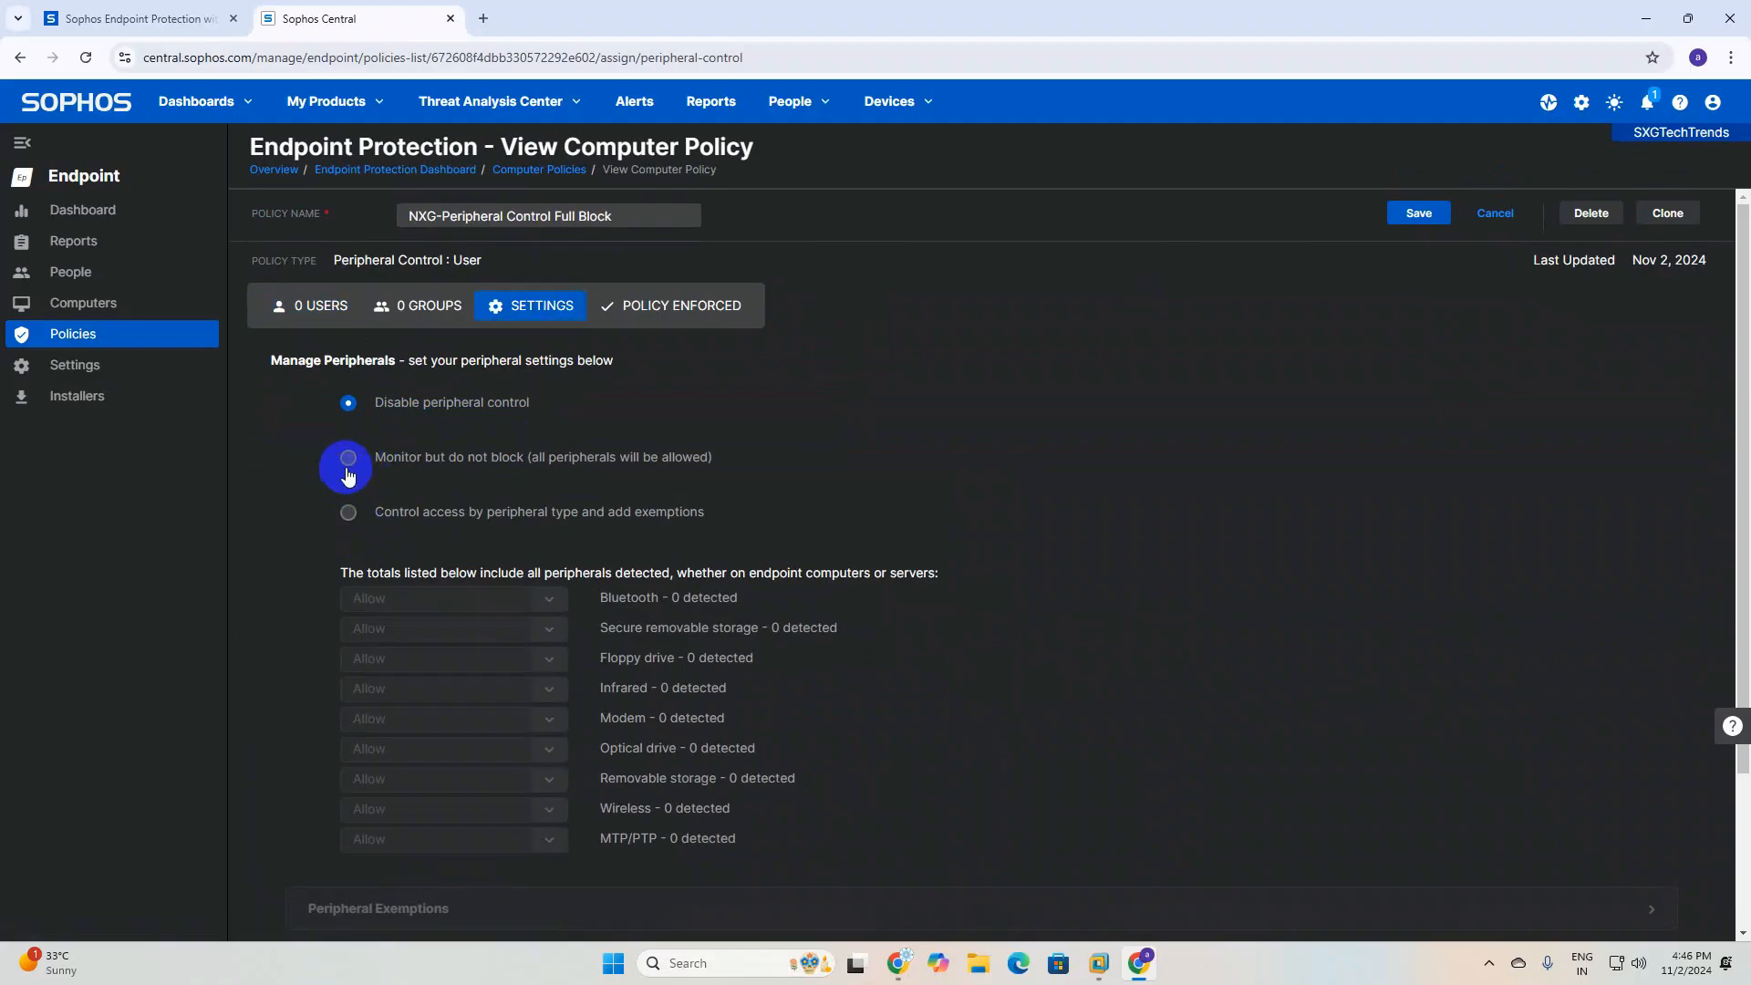
click(348, 511)
scroll(712, 584, down, 2)
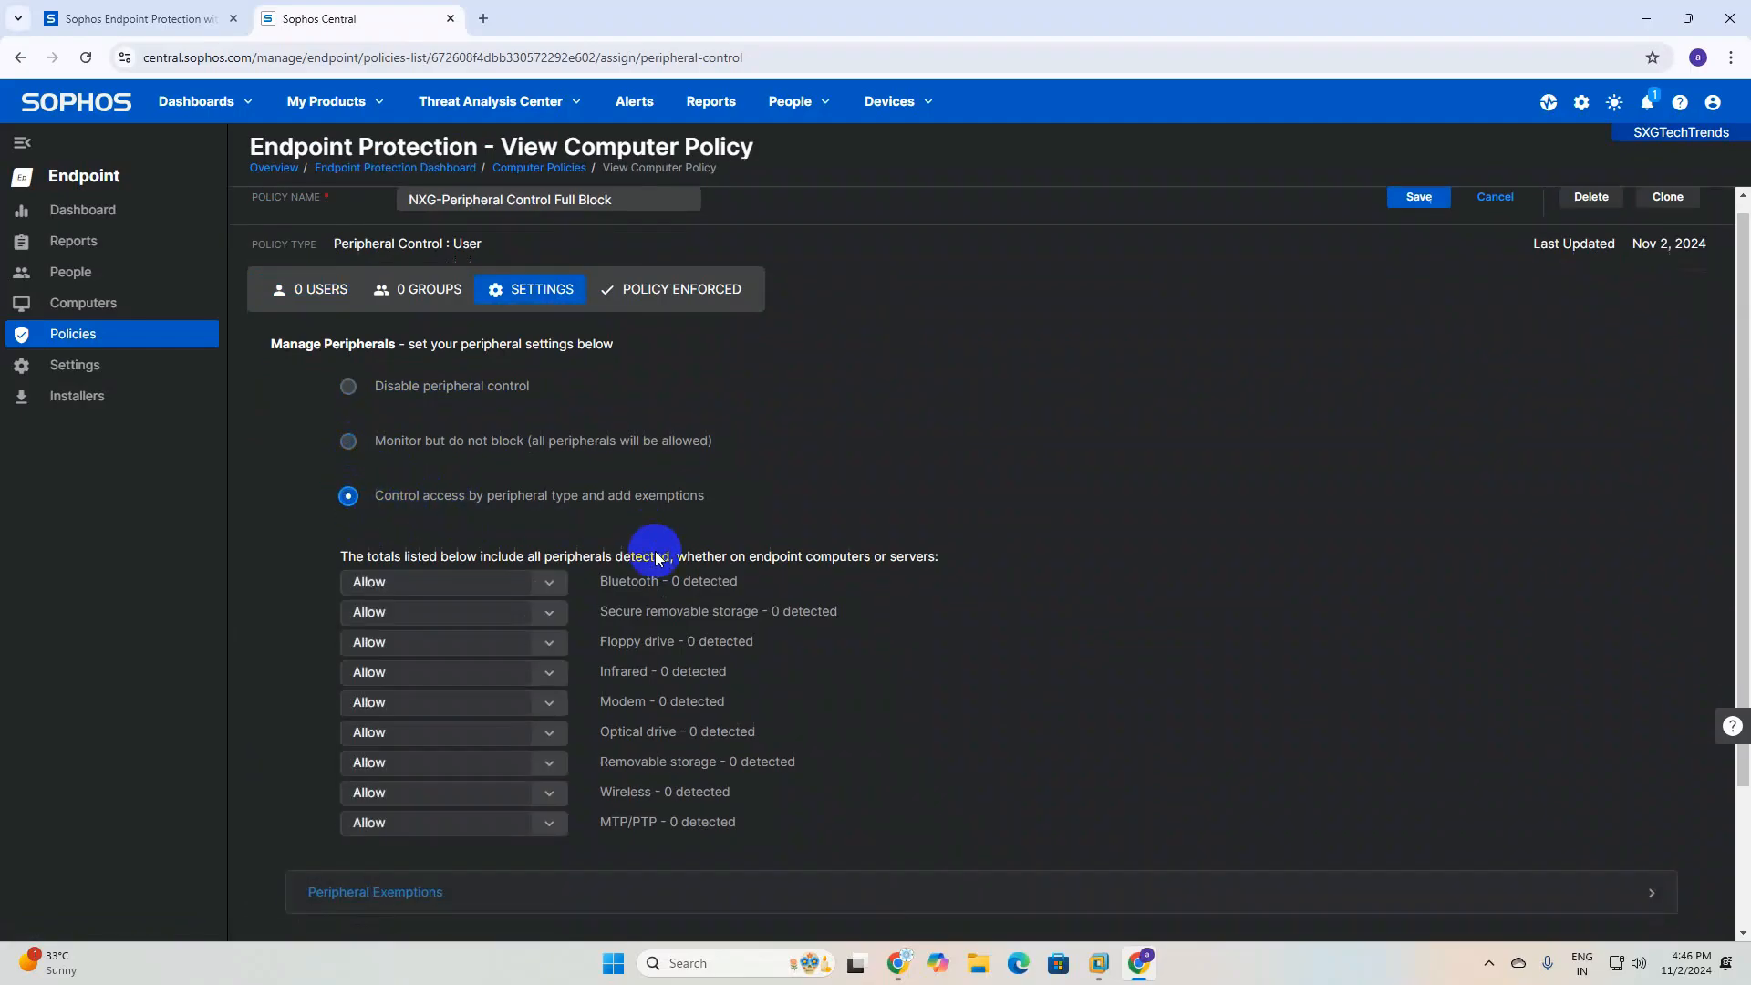
click(349, 259)
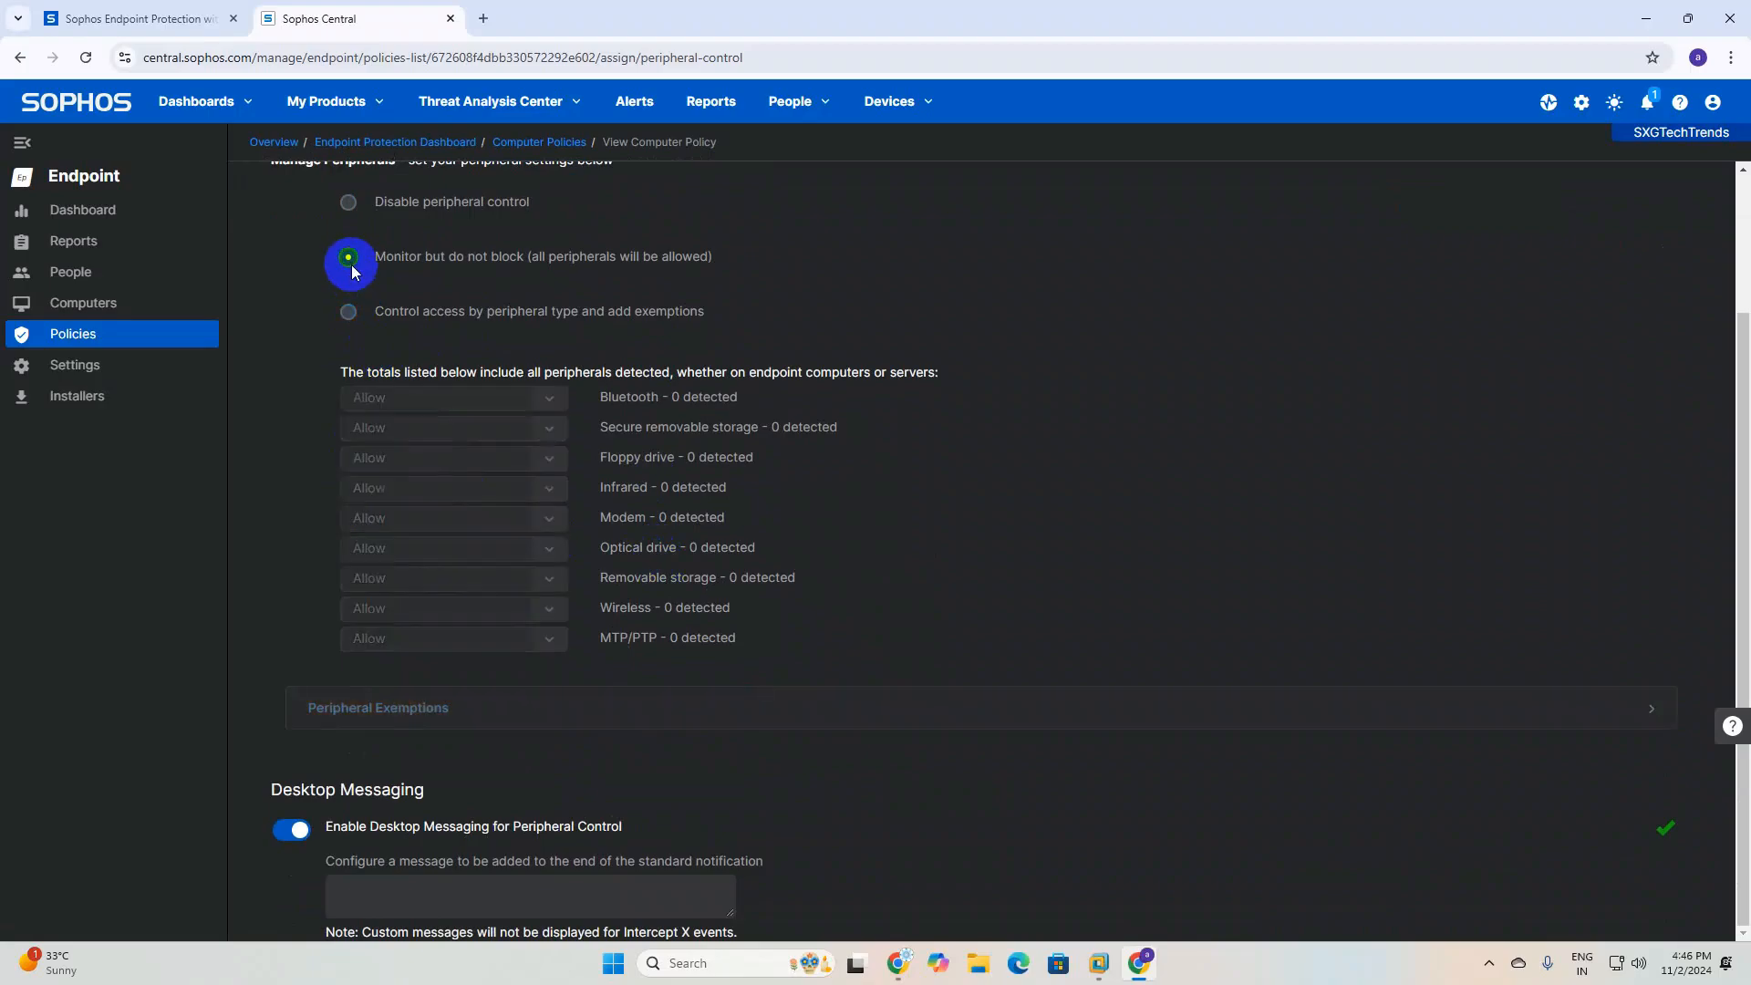
click(348, 312)
Set Bluetooth, secure removable storage and floppy drive access to Block in the Full Block policy
click(436, 398)
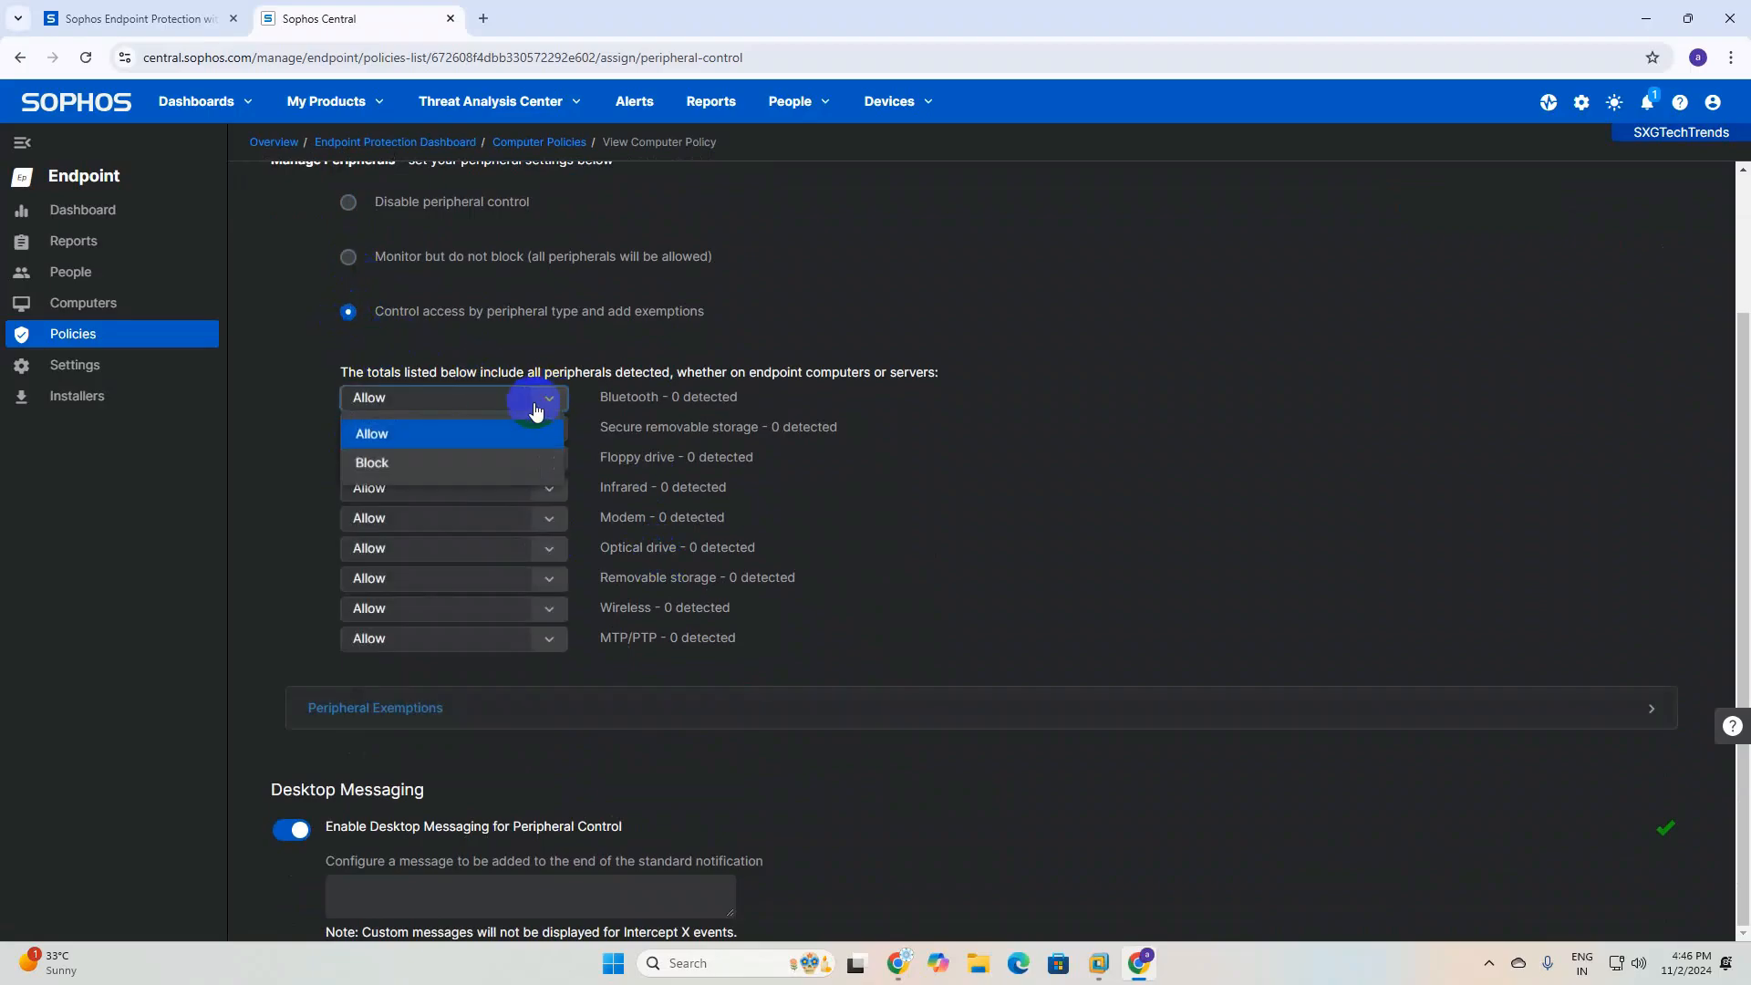
click(400, 465)
click(493, 428)
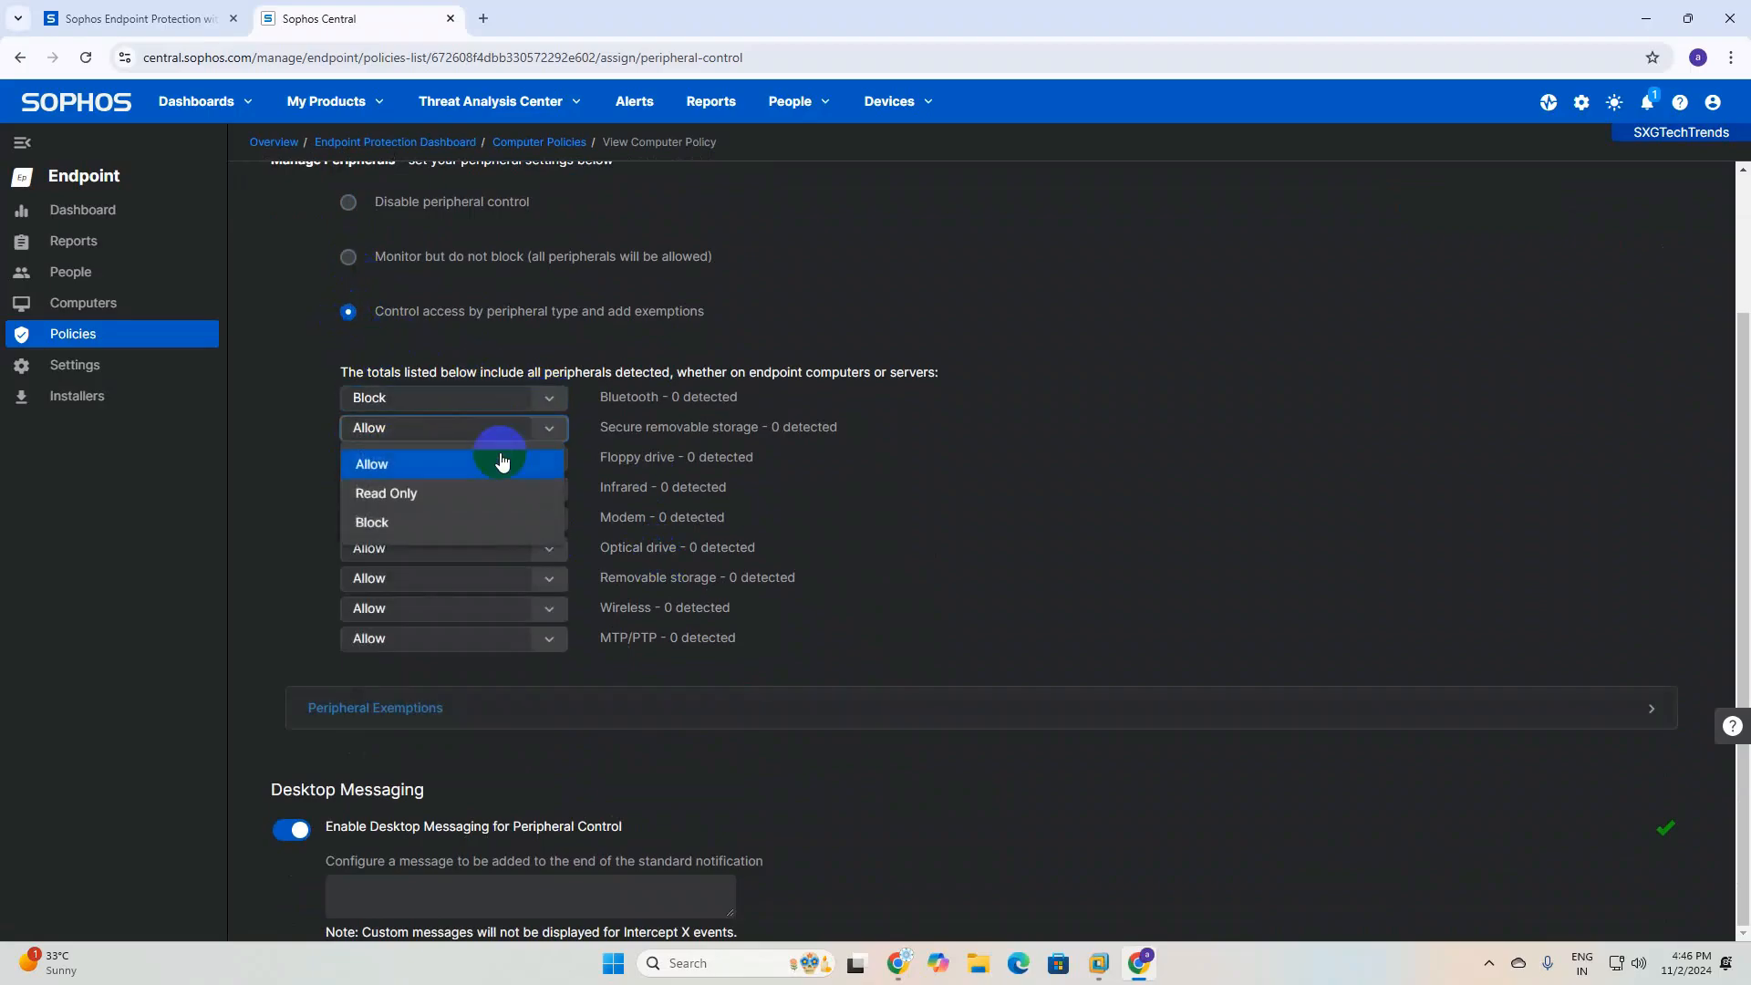
click(465, 525)
click(547, 458)
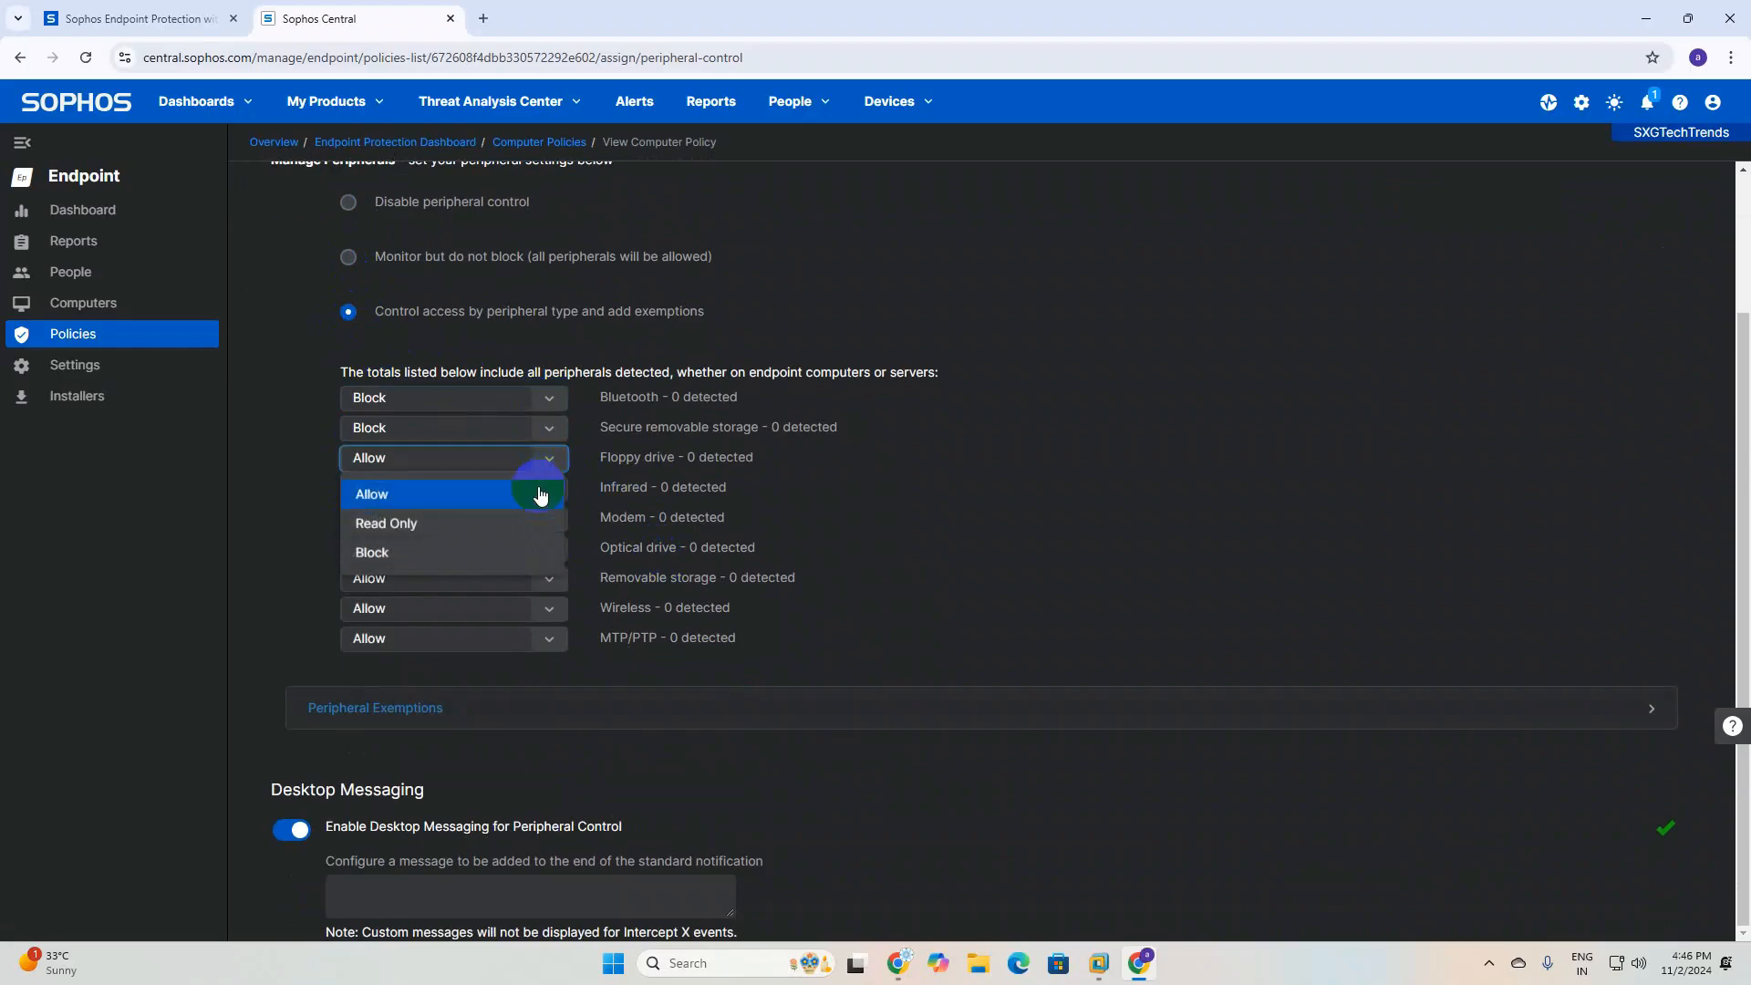
click(399, 554)
Set infrared, modem and optical drive access to Block in the Full Block policy
click(548, 488)
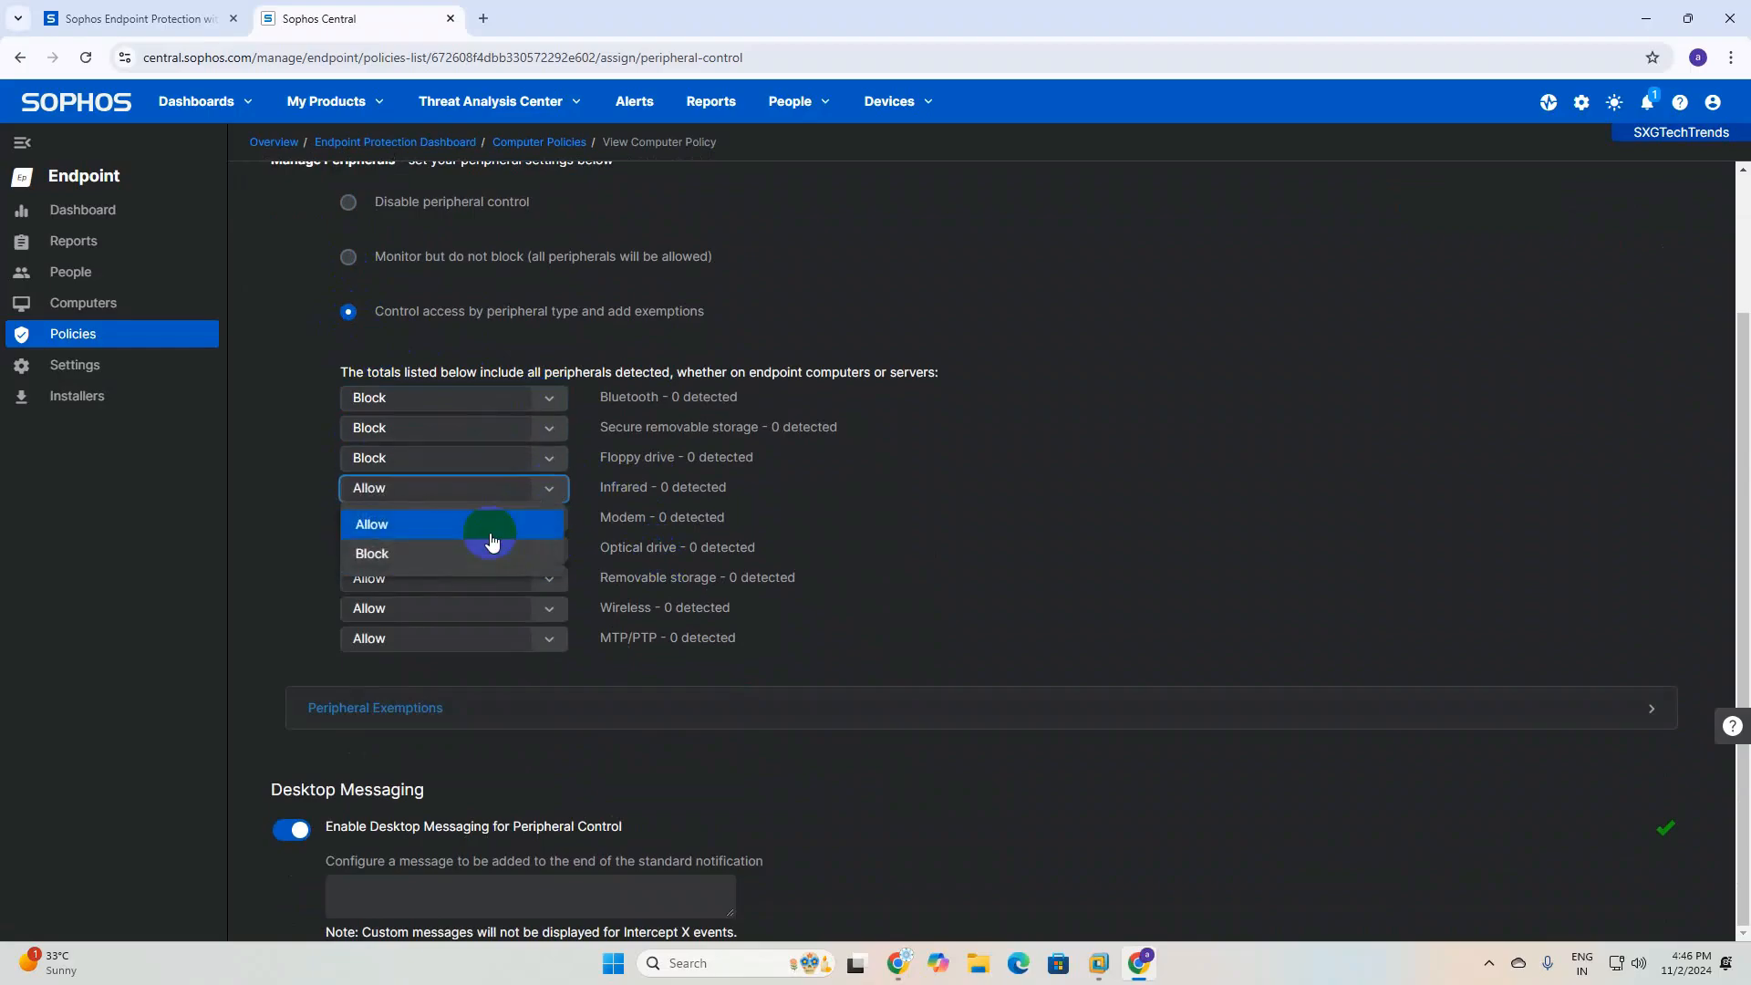
click(398, 556)
click(549, 518)
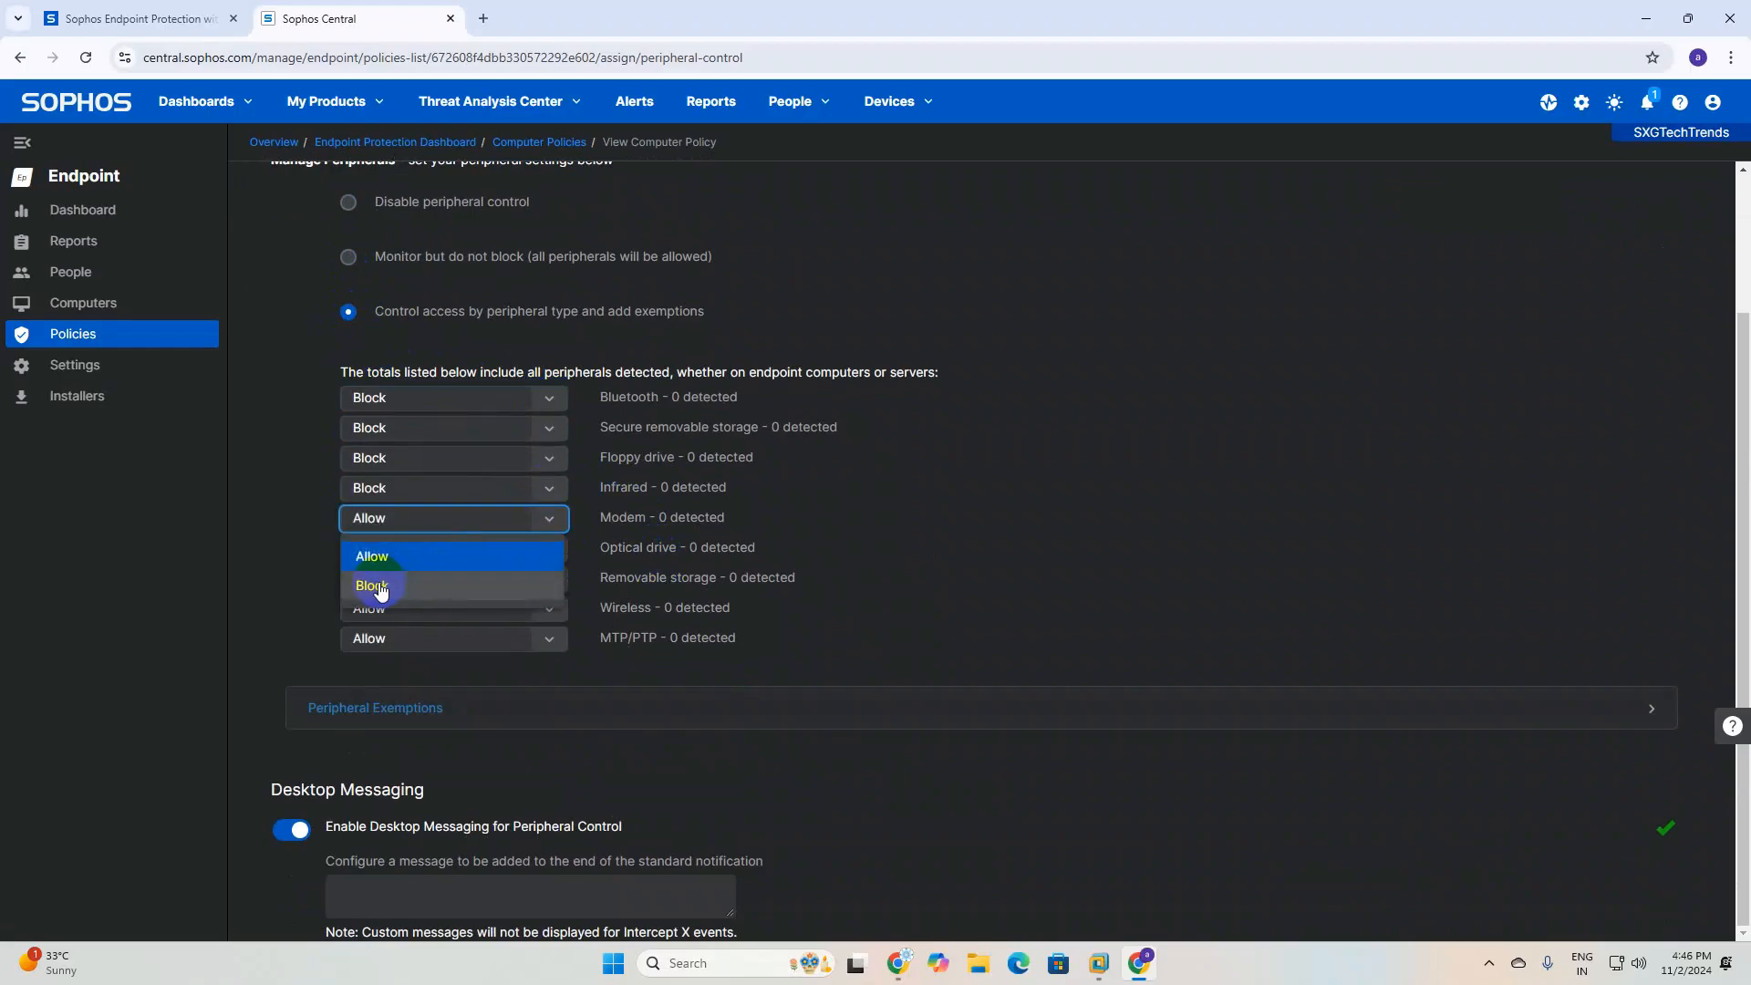
click(428, 585)
click(552, 555)
click(365, 644)
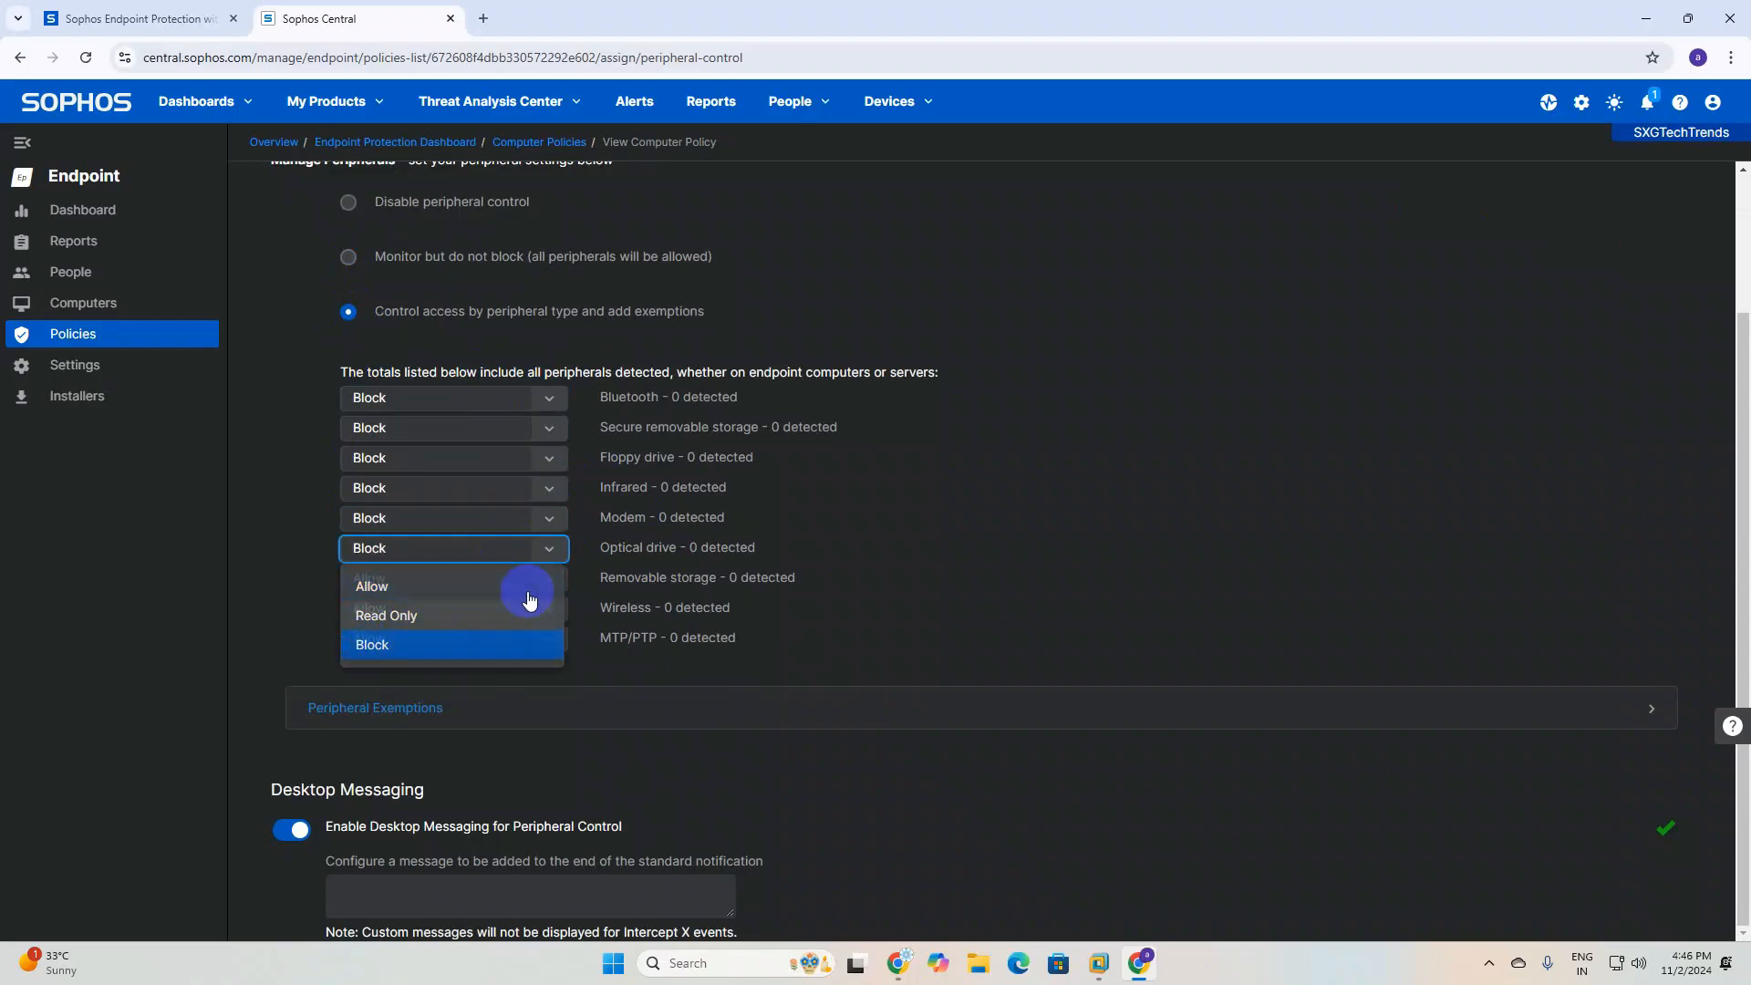
Set removable storage, wireless and MTP/PTP access to Block in the Full Block policy and save it
click(533, 593)
click(481, 672)
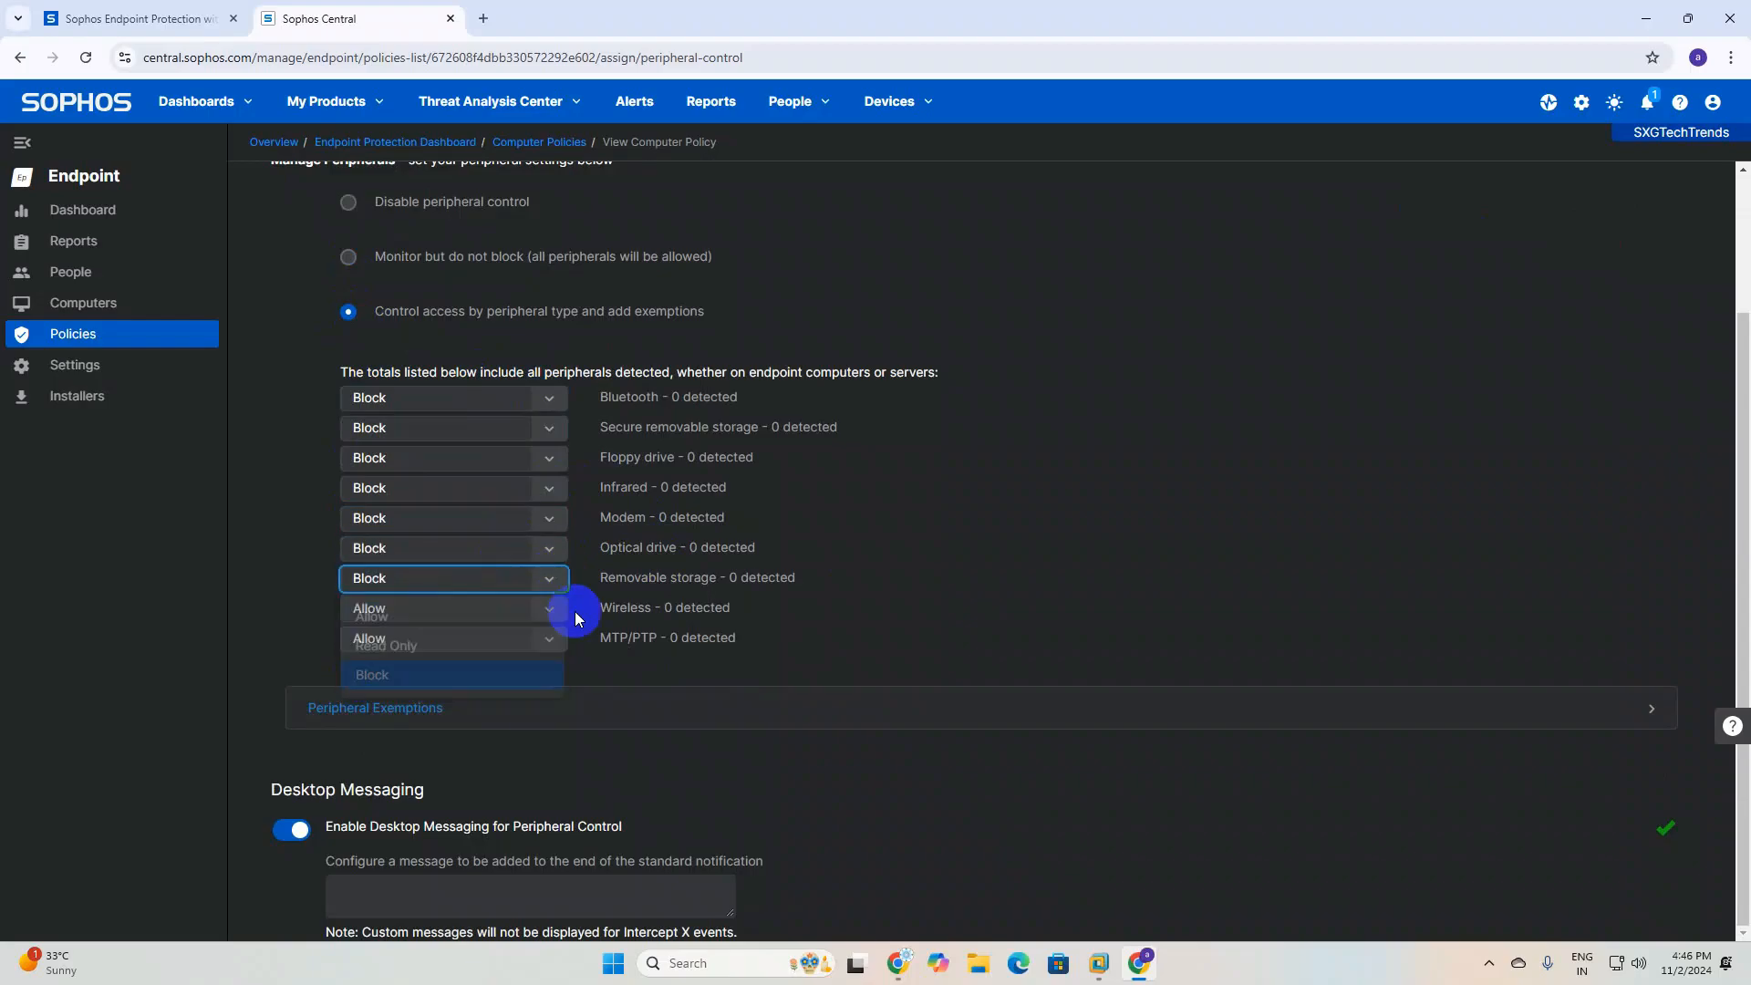
click(549, 616)
click(462, 702)
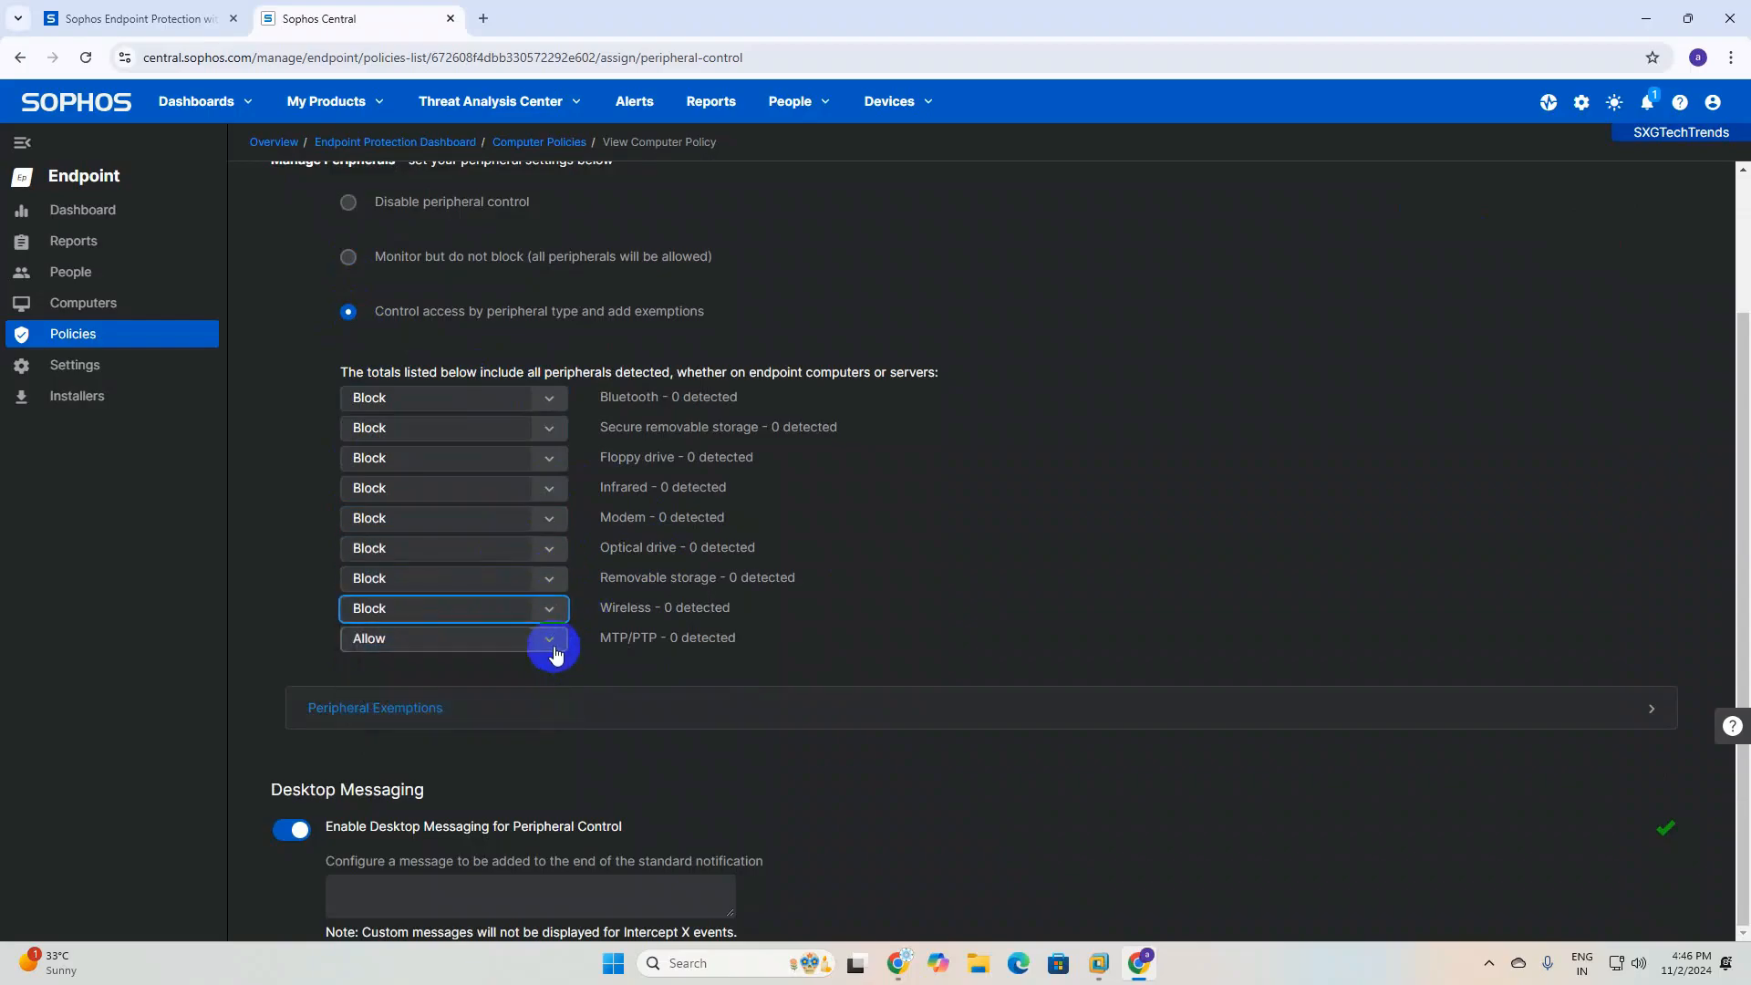
click(444, 641)
click(456, 703)
scroll(1086, 341, up, 3)
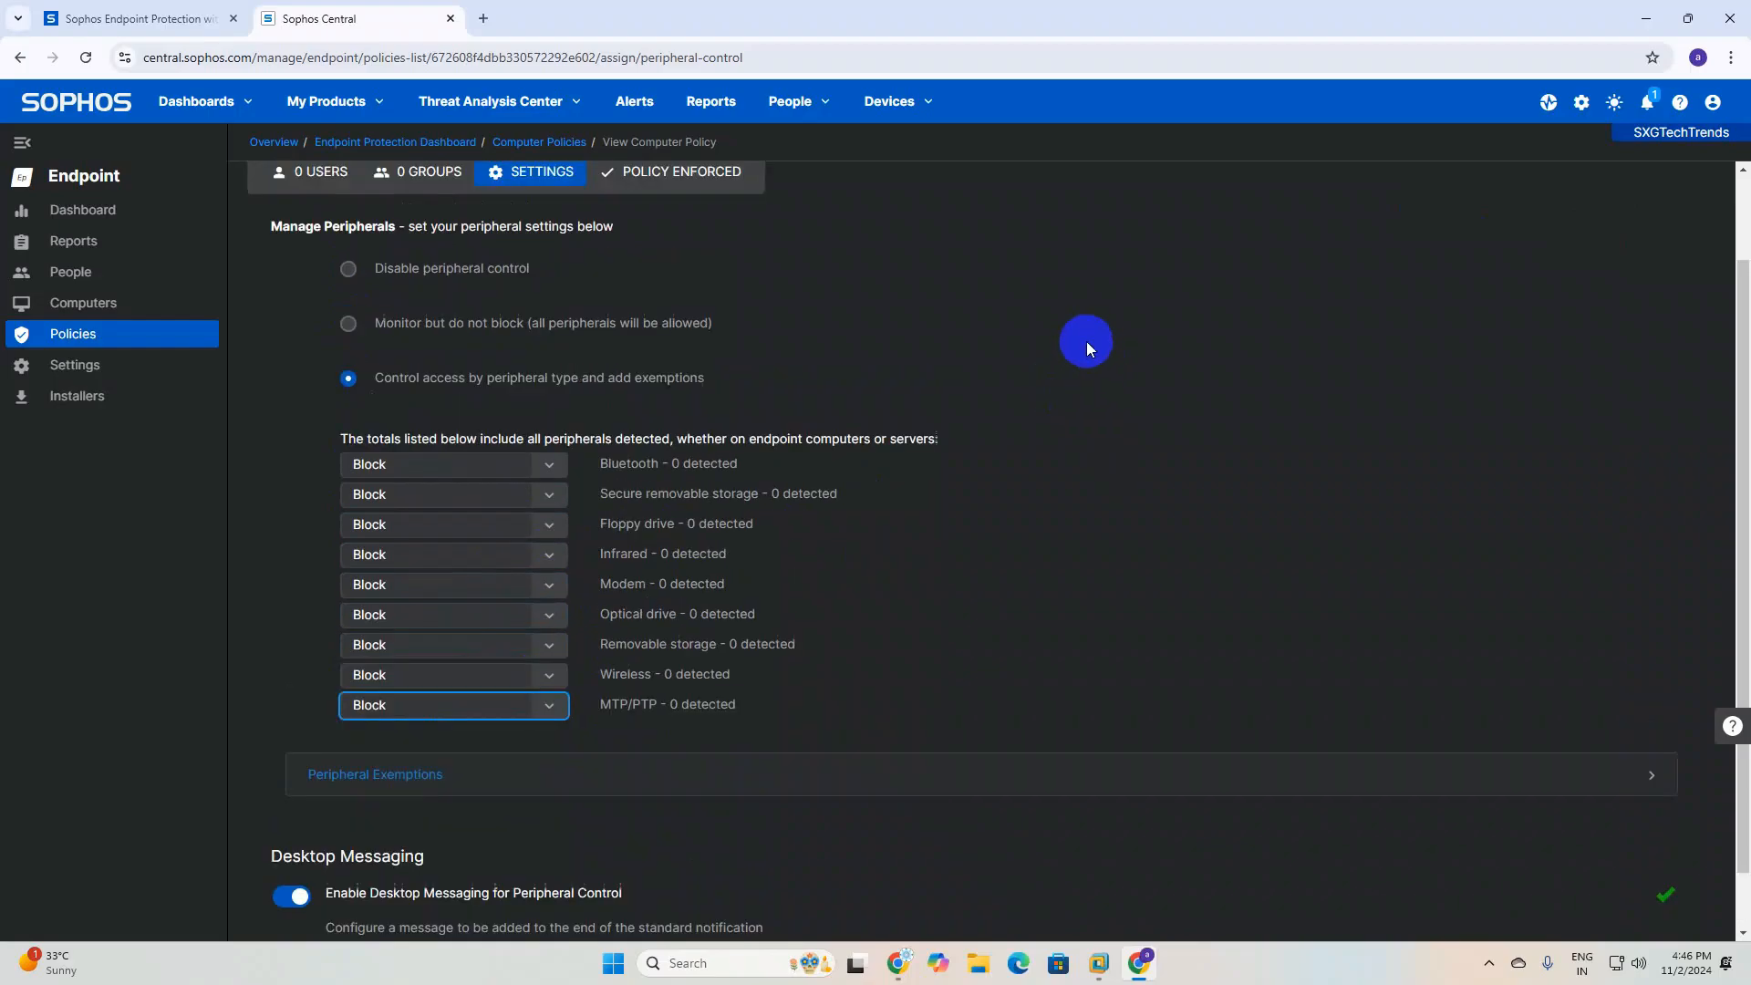
click(1417, 215)
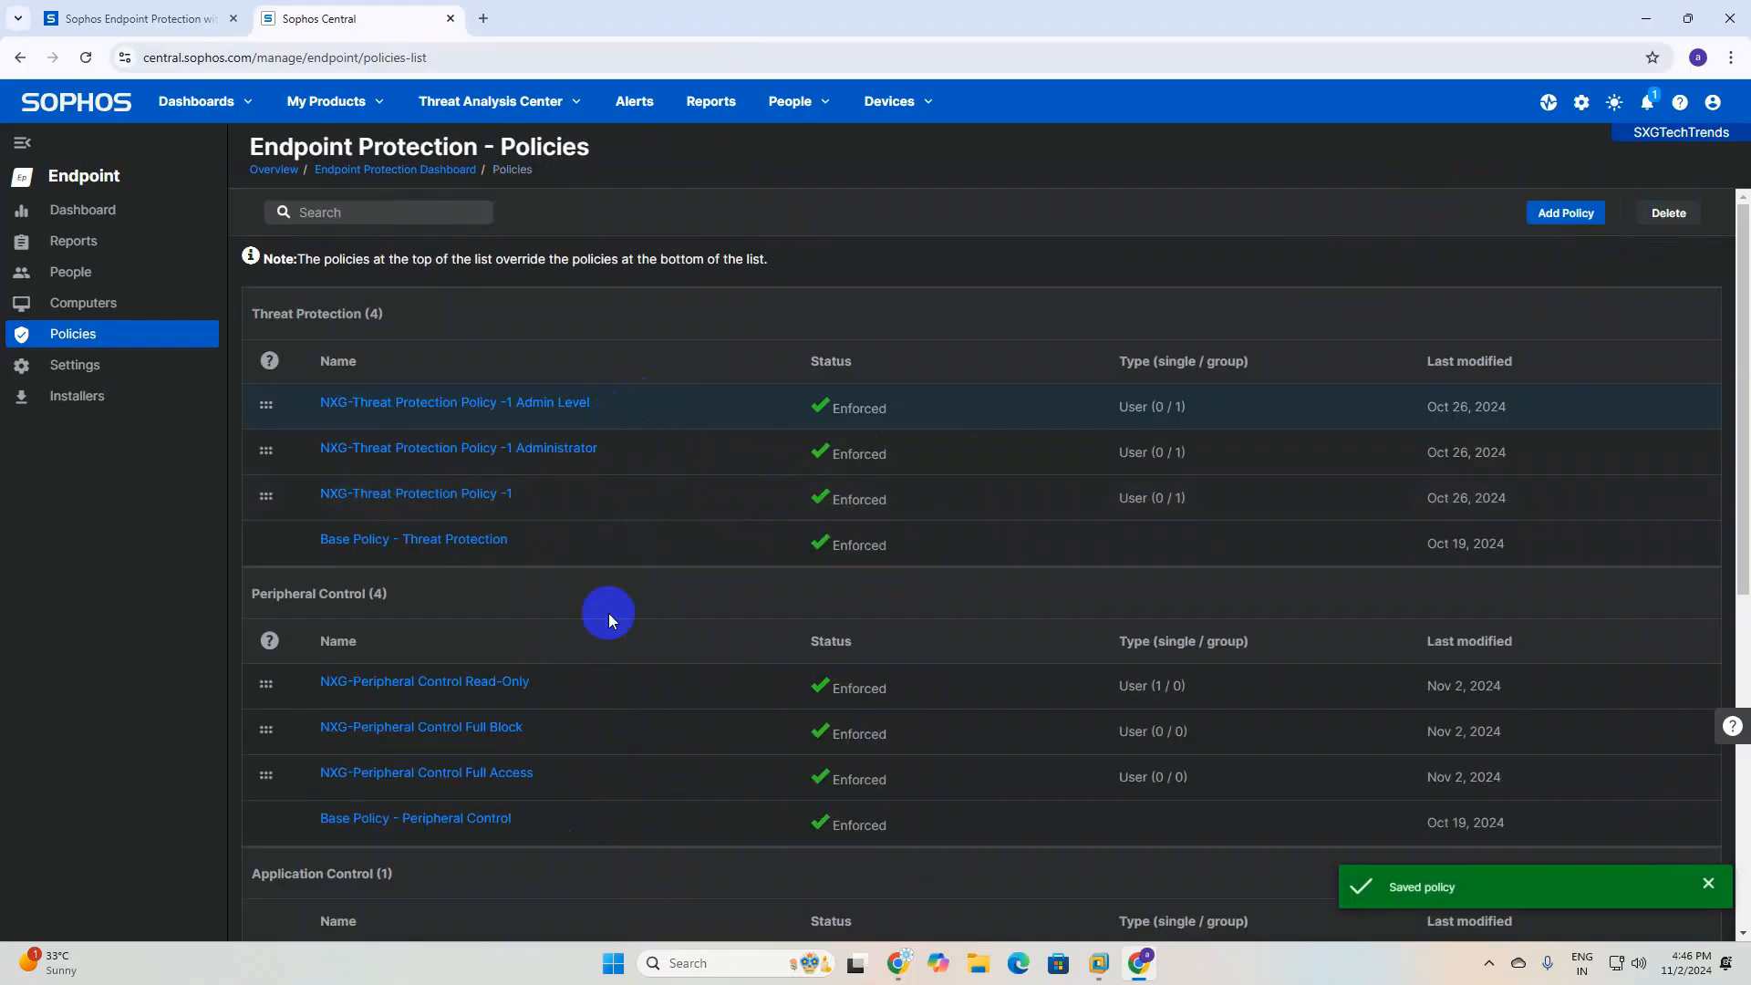
Add the desktop message "Please connect to IT if you are getting any error" to the NXG-Peripheral Control Full Block policy and save it
click(420, 730)
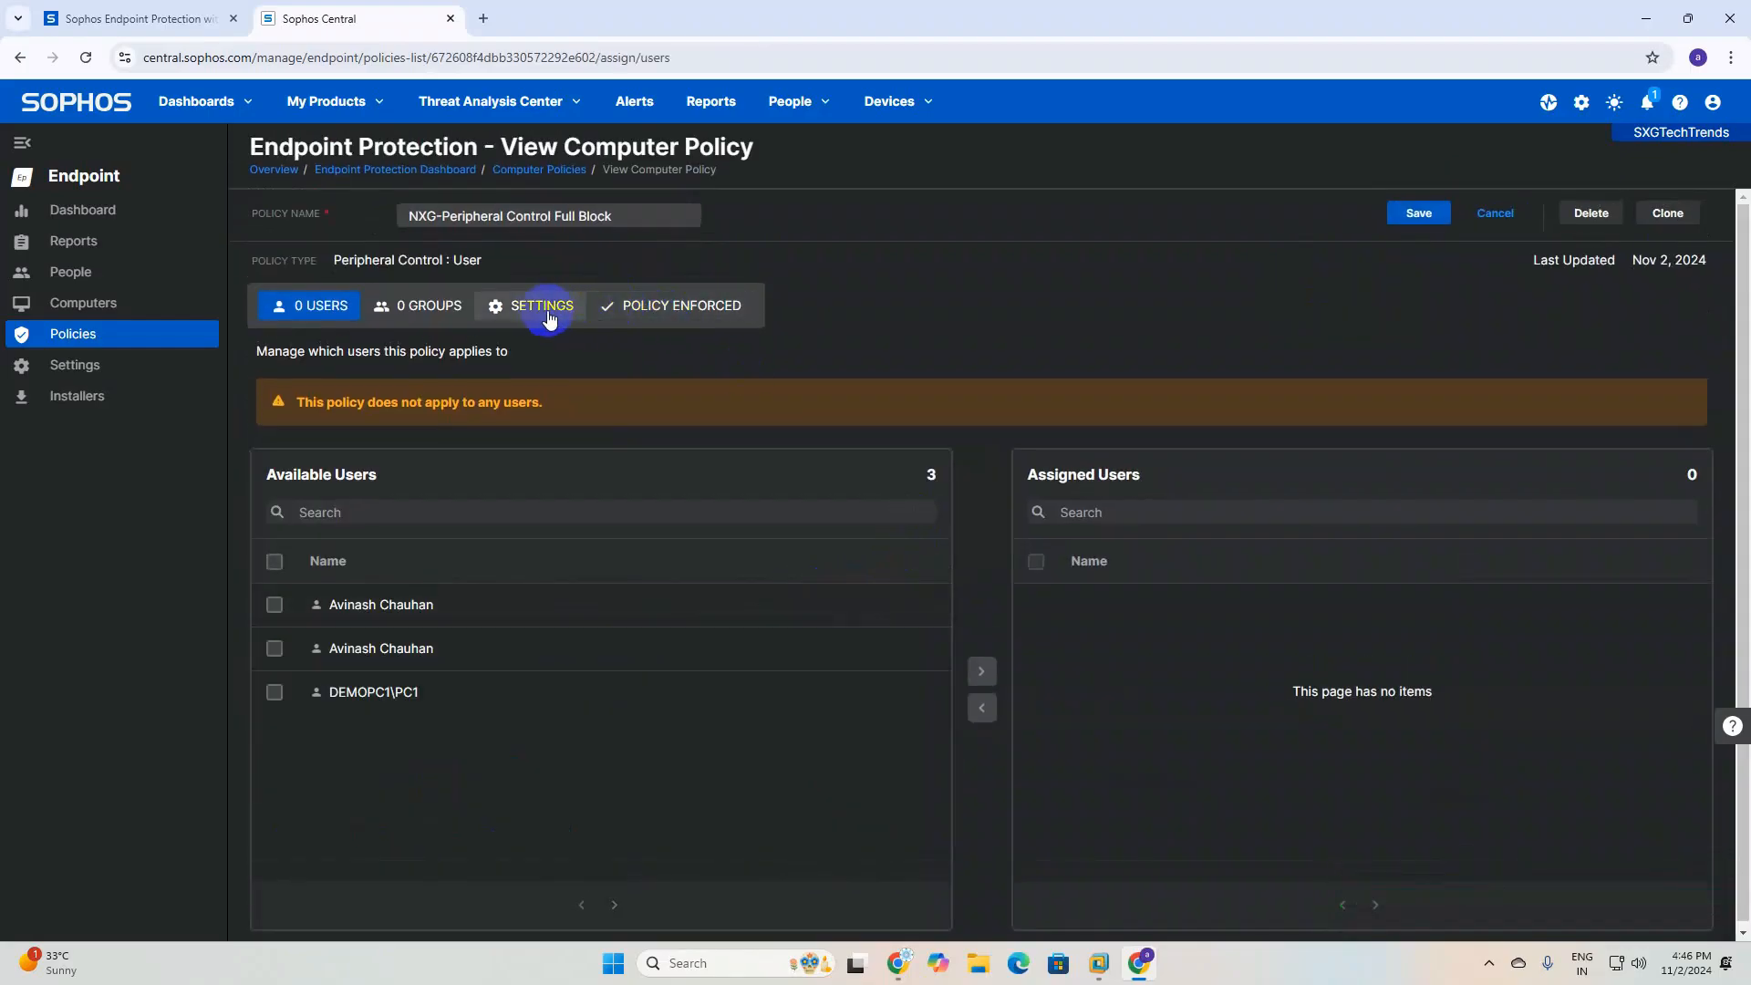
click(548, 318)
scroll(769, 630, down, 2)
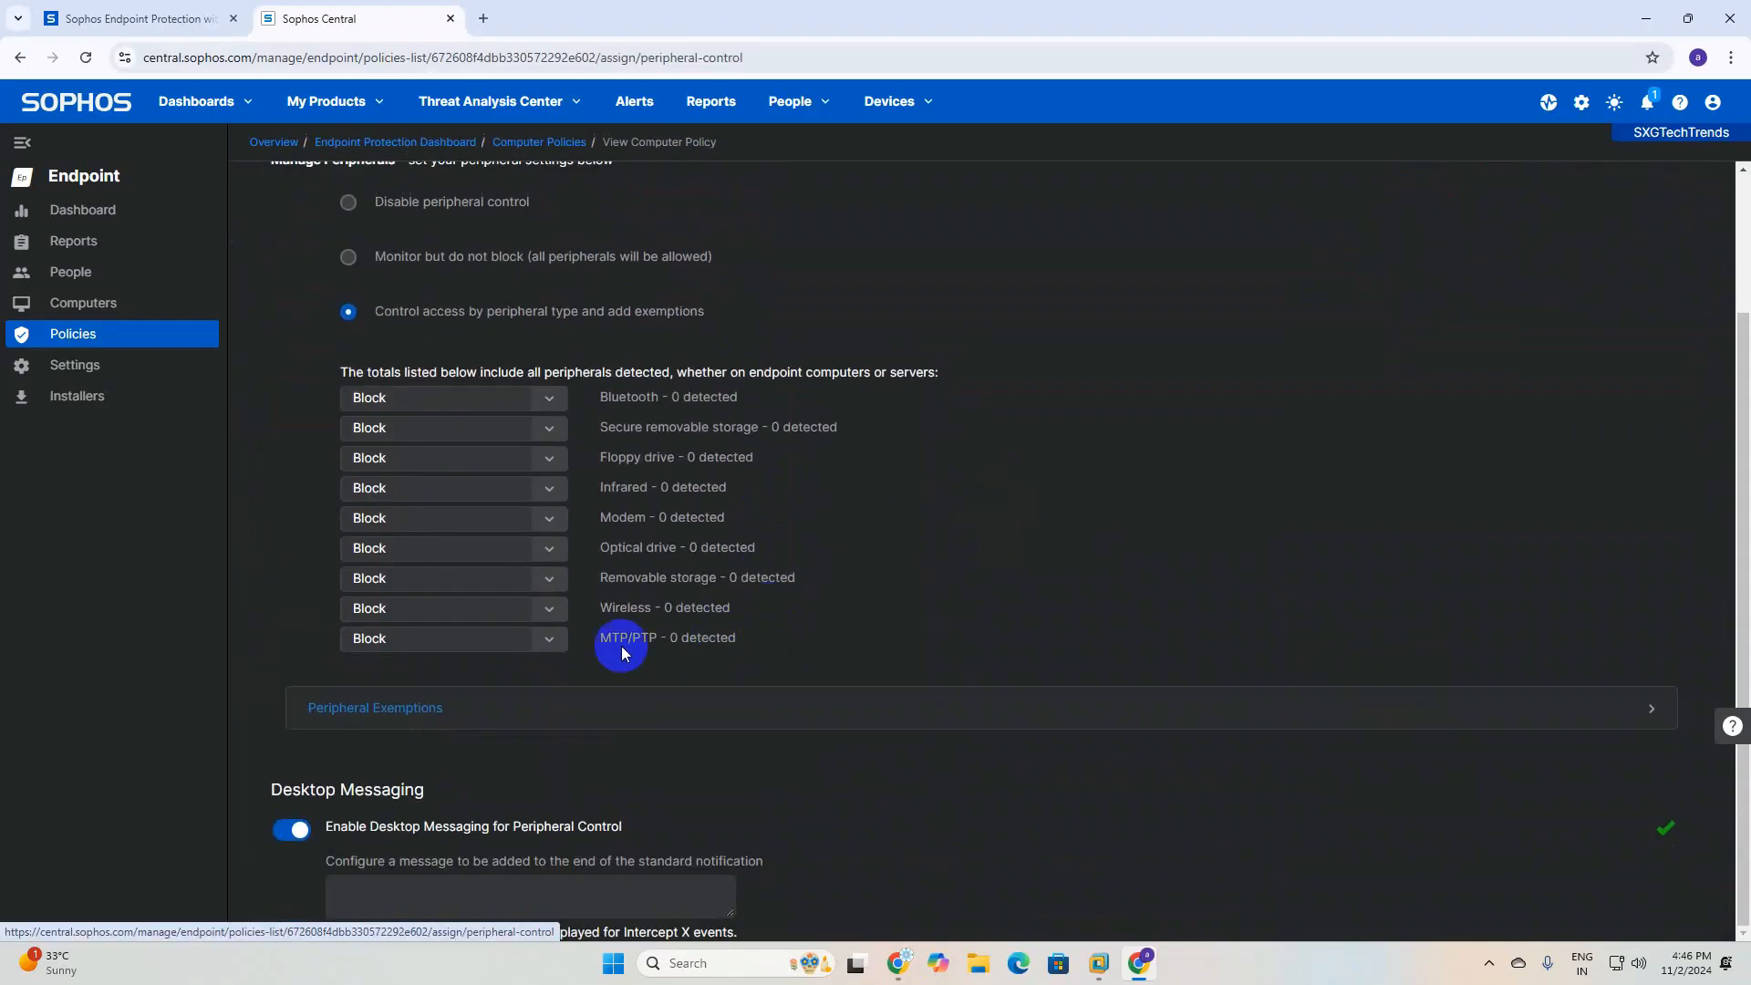
click(435, 889)
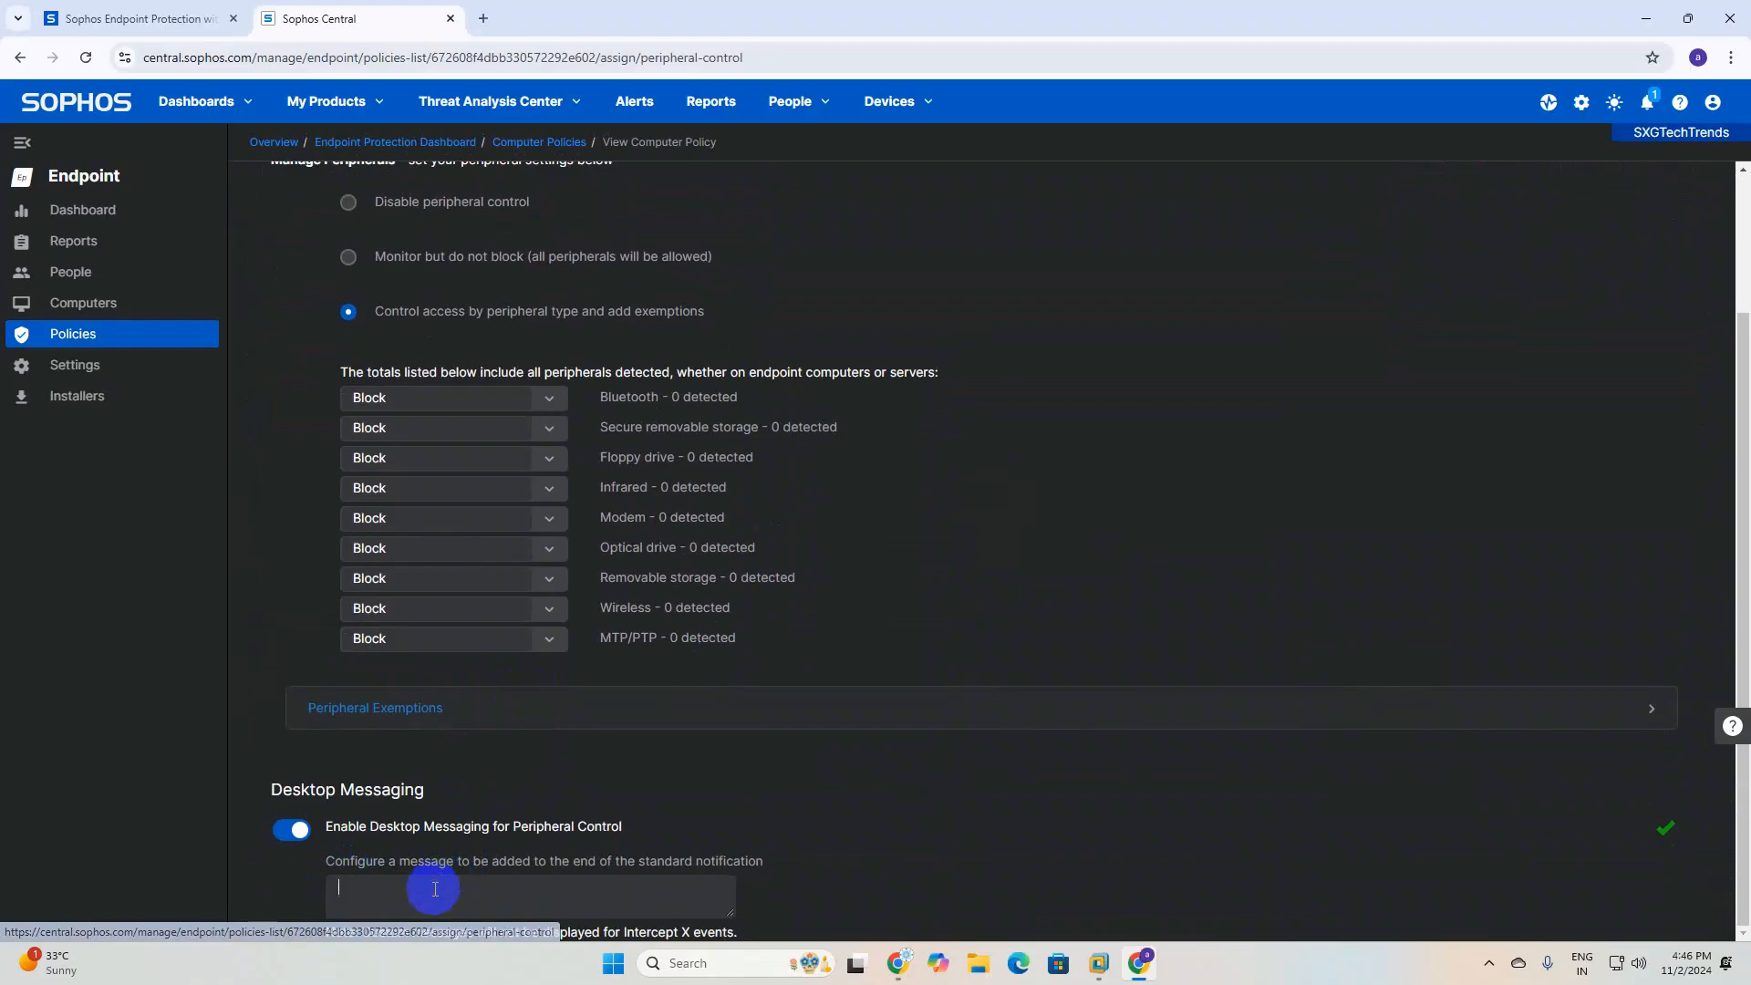
text(p)
key(Caps_Lock)
text(LEASE)
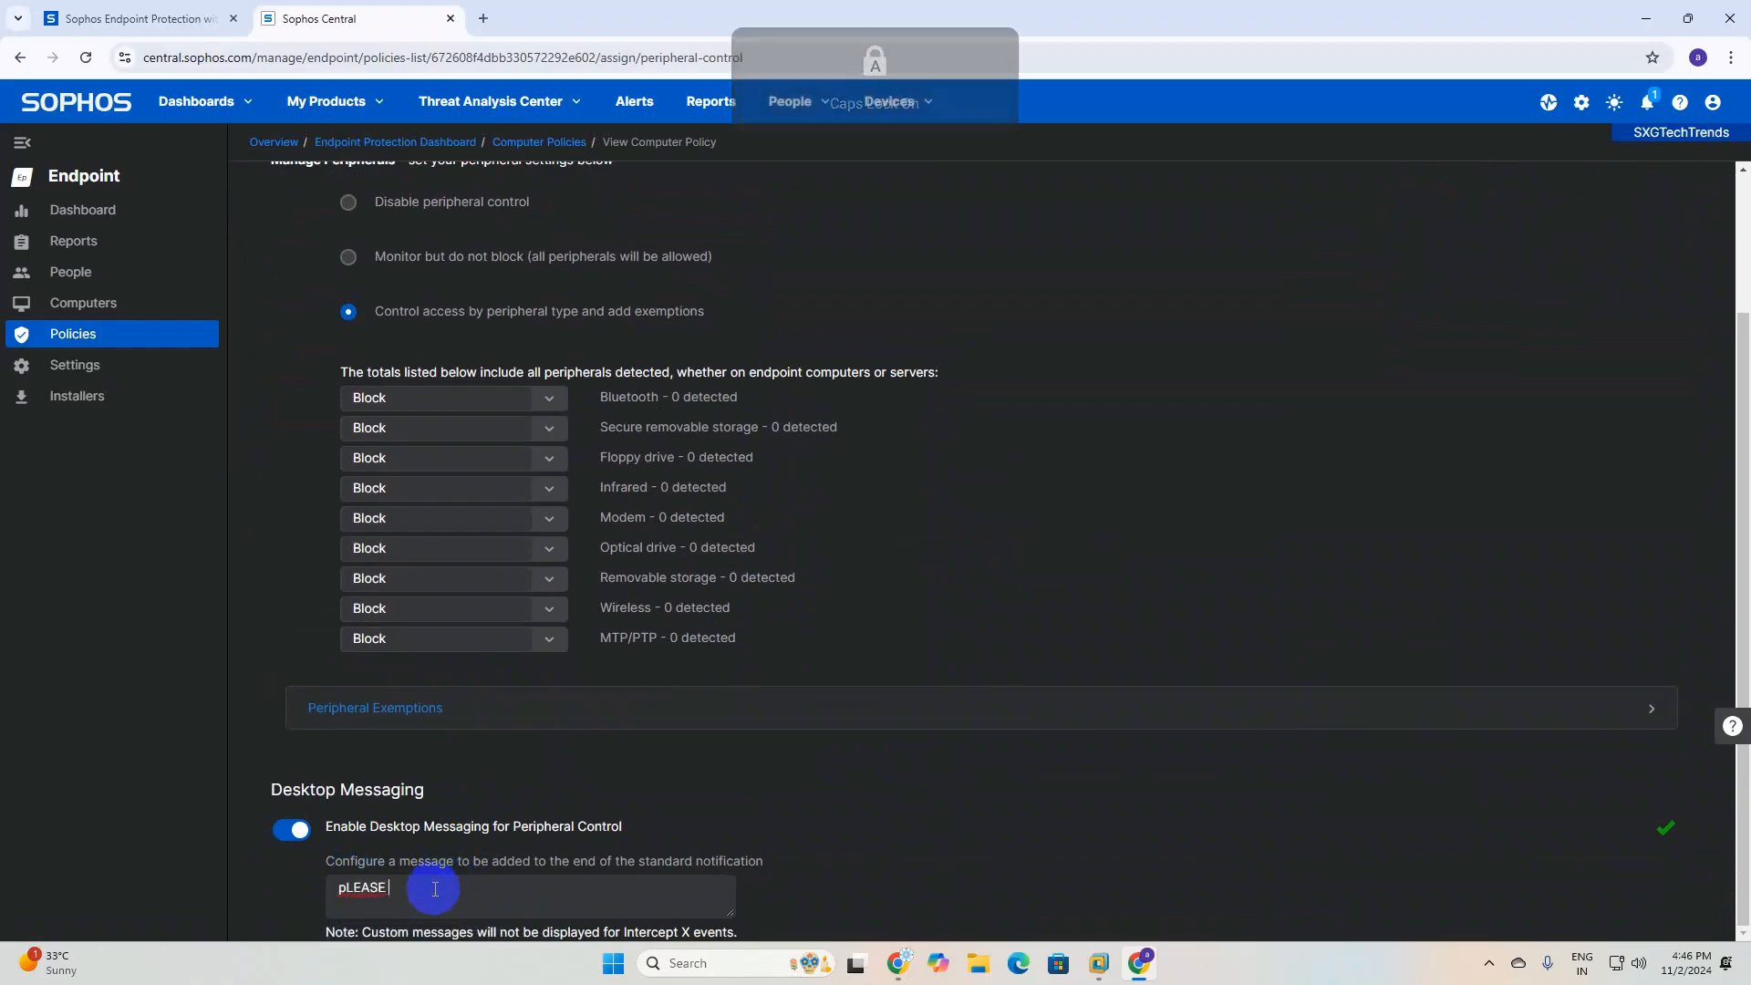
key(Caps_Lock)
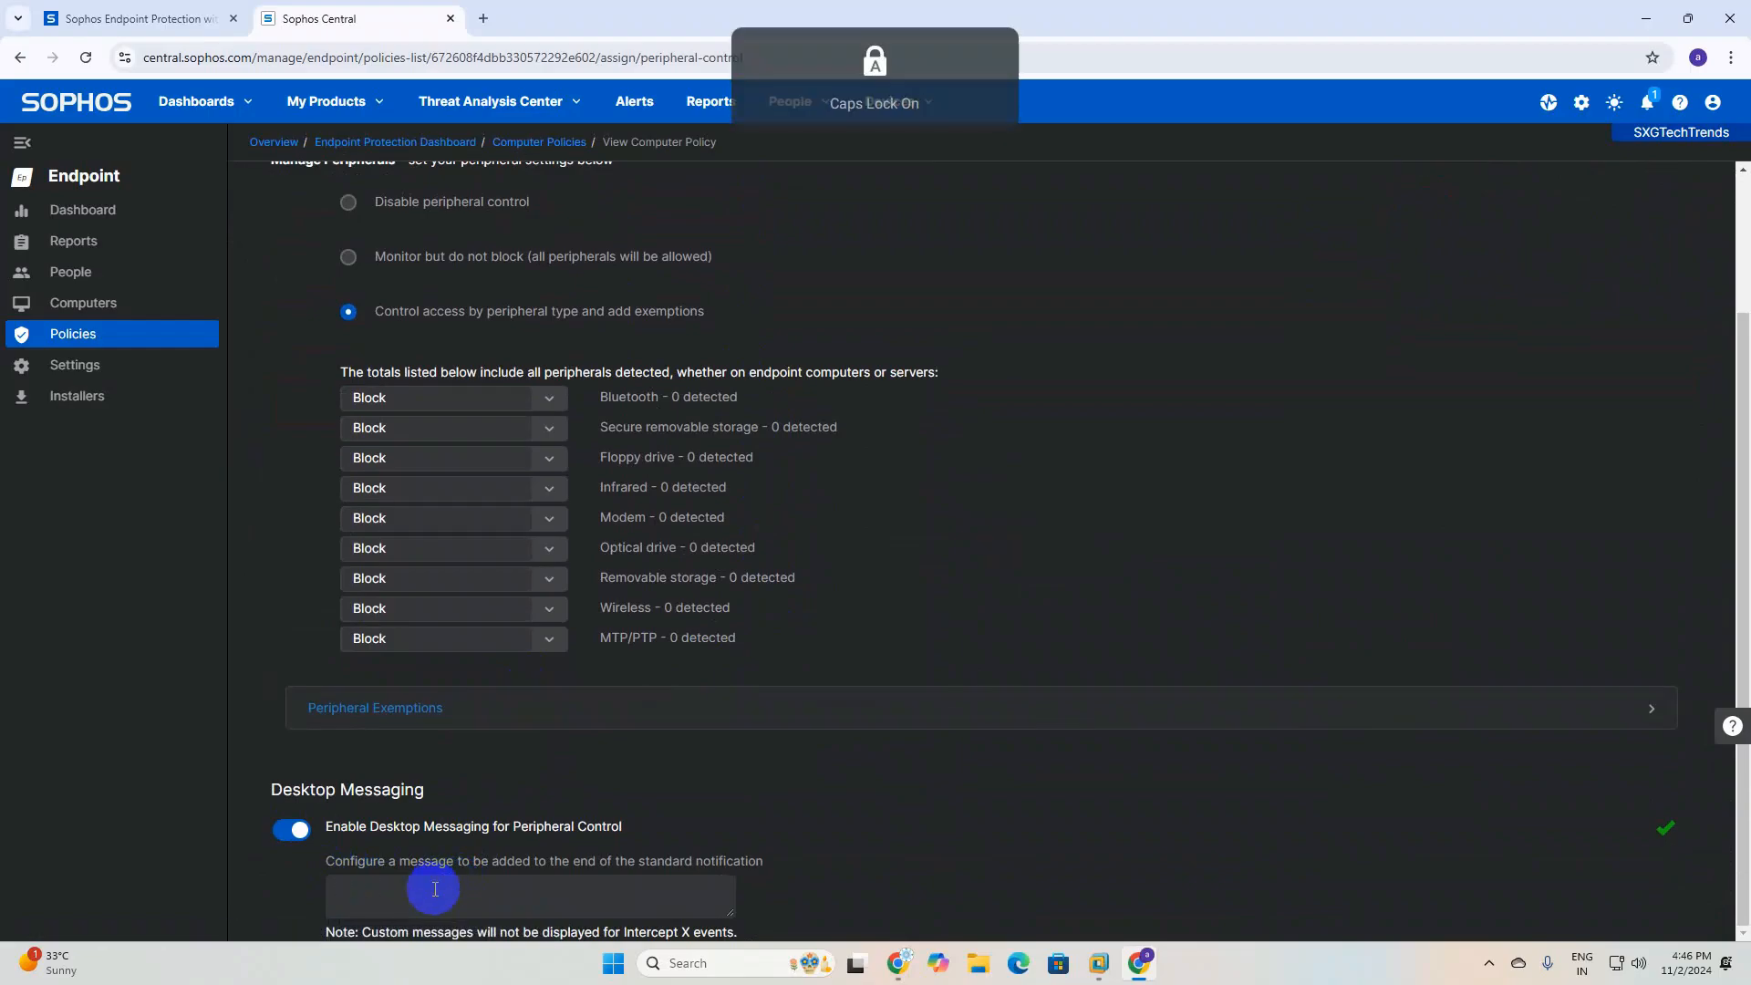
text(Please connect to)
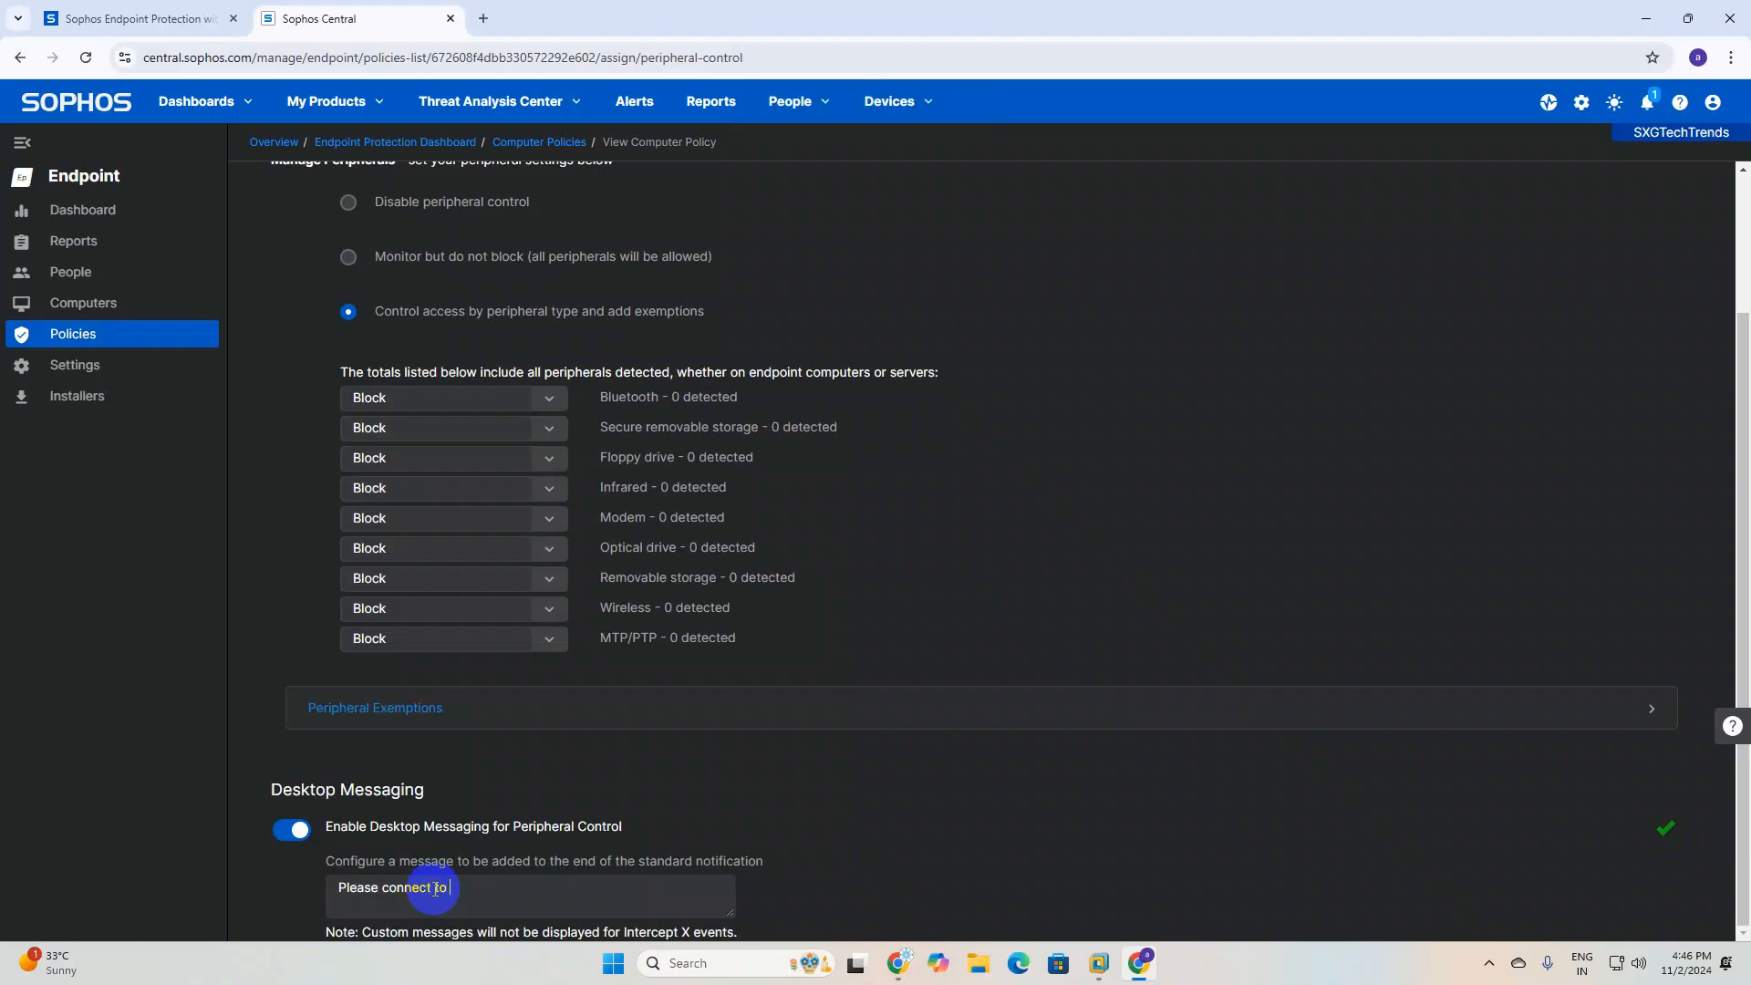
key(Caps_Lock)
text(IT)
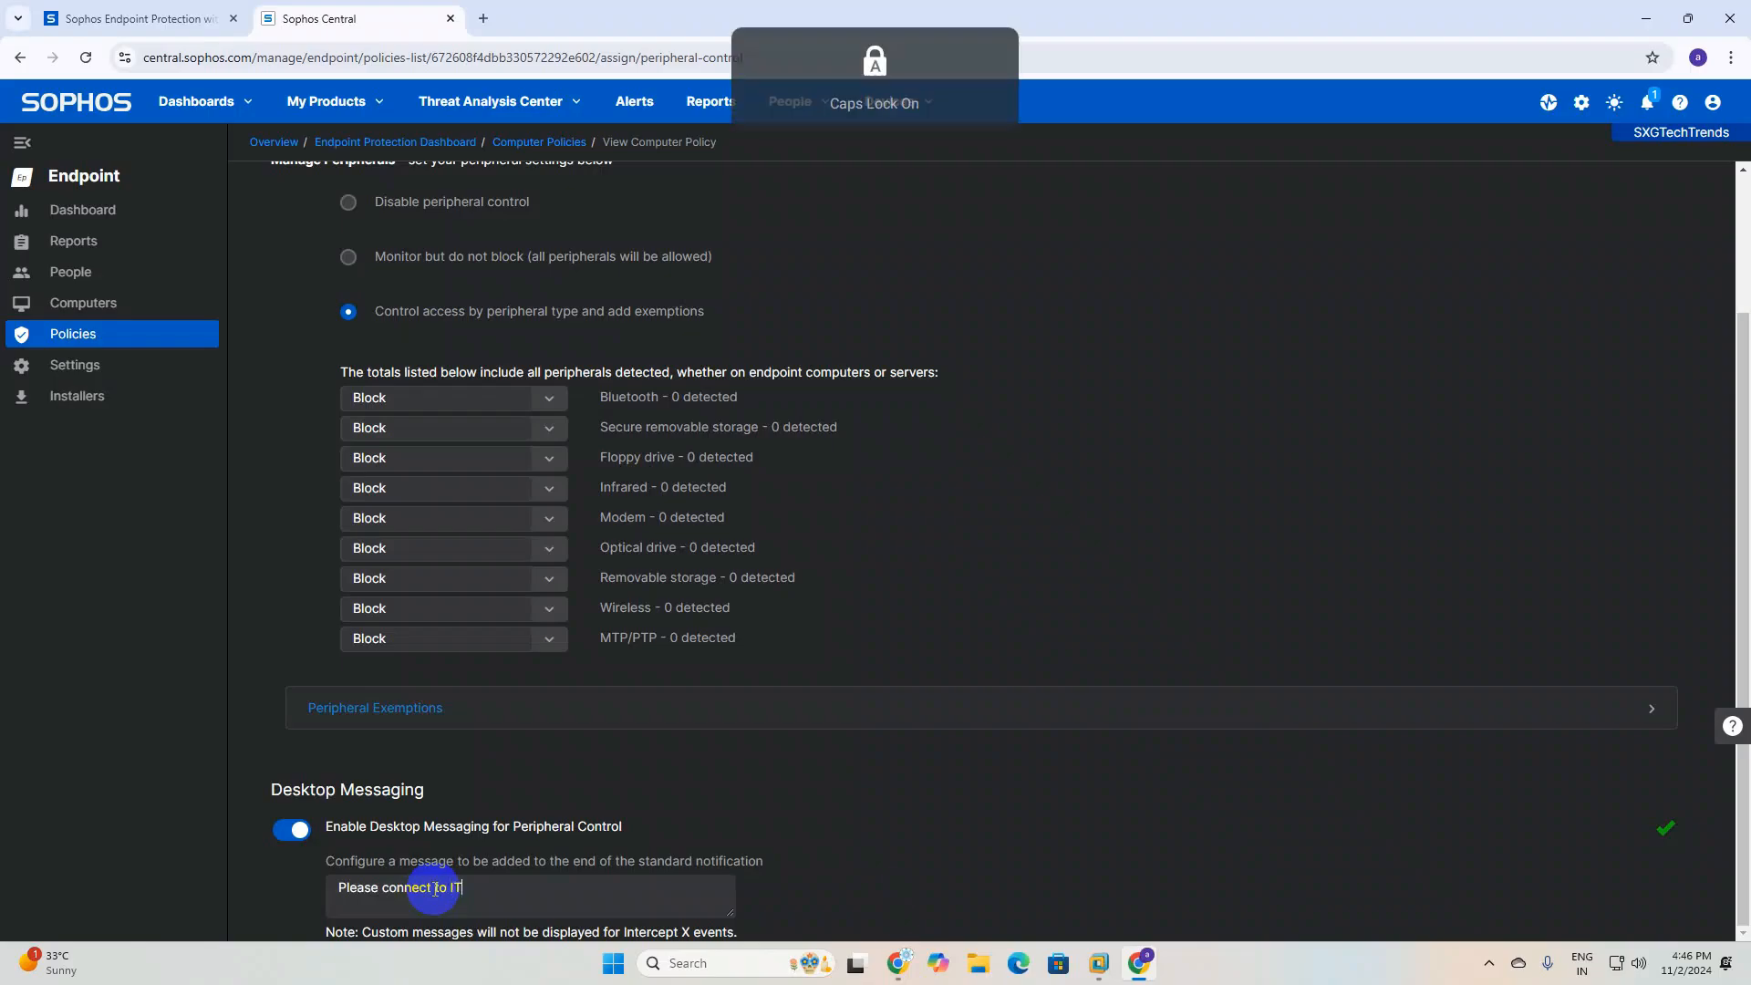
key(Caps_Lock)
text(if youy)
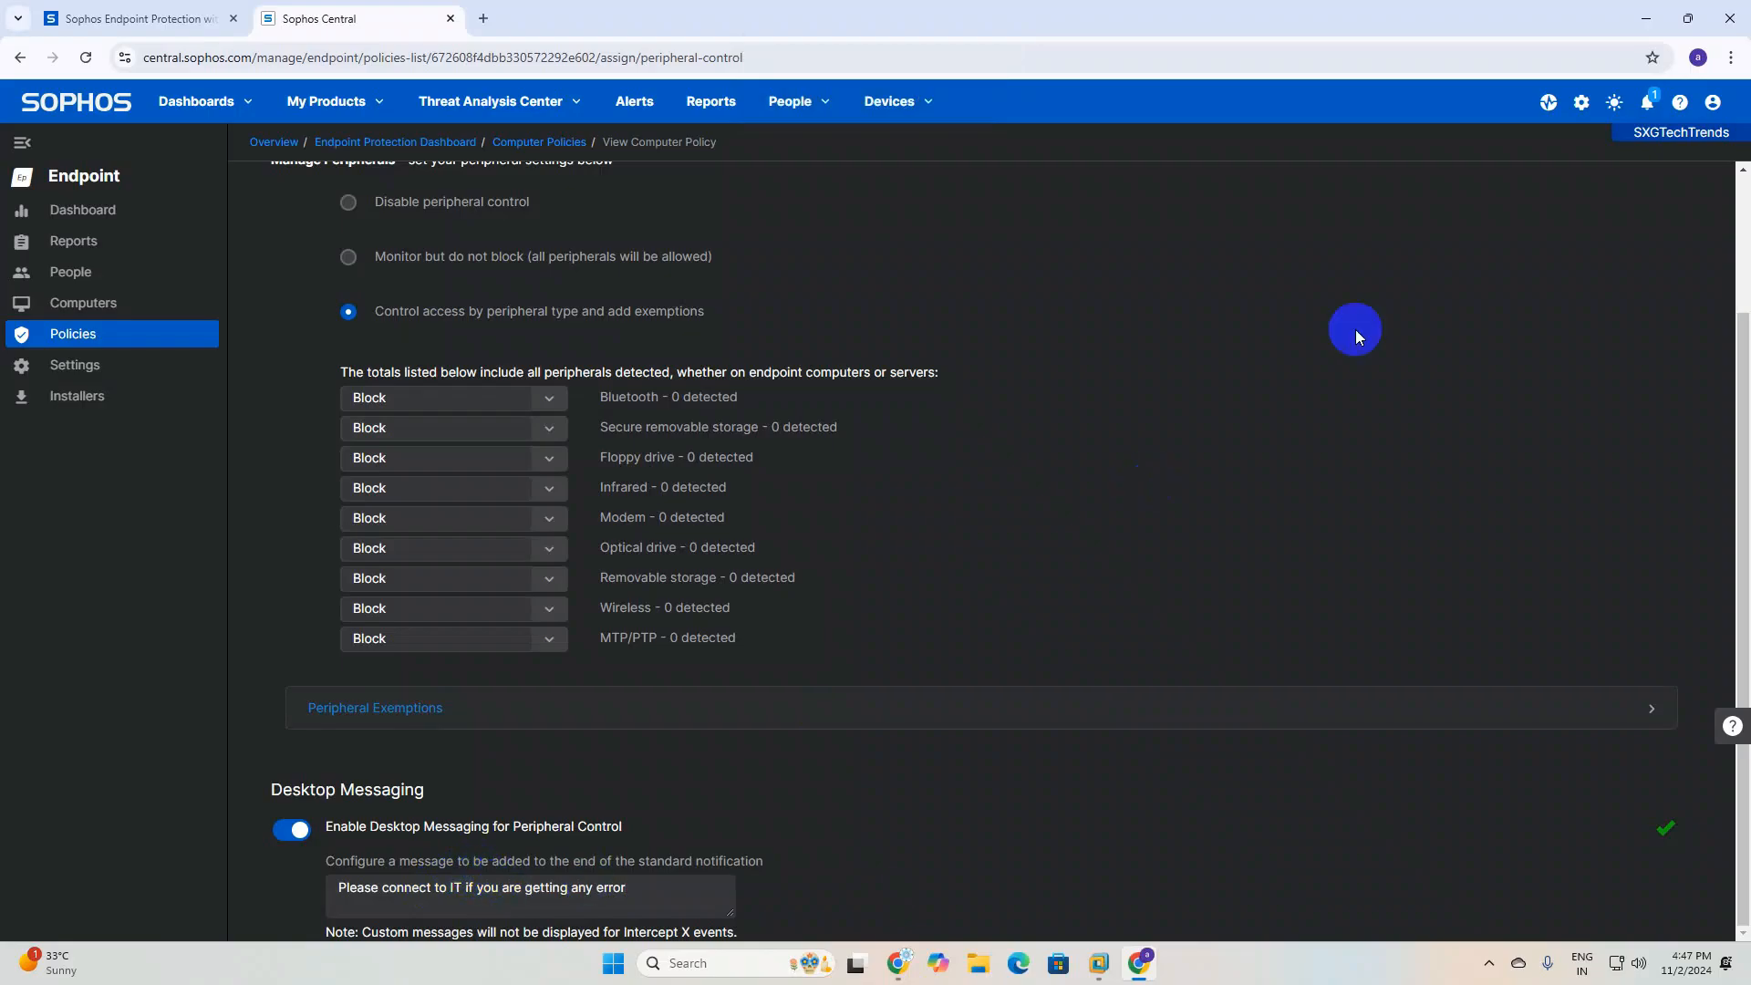
scroll(1476, 270, up, 5)
click(1421, 215)
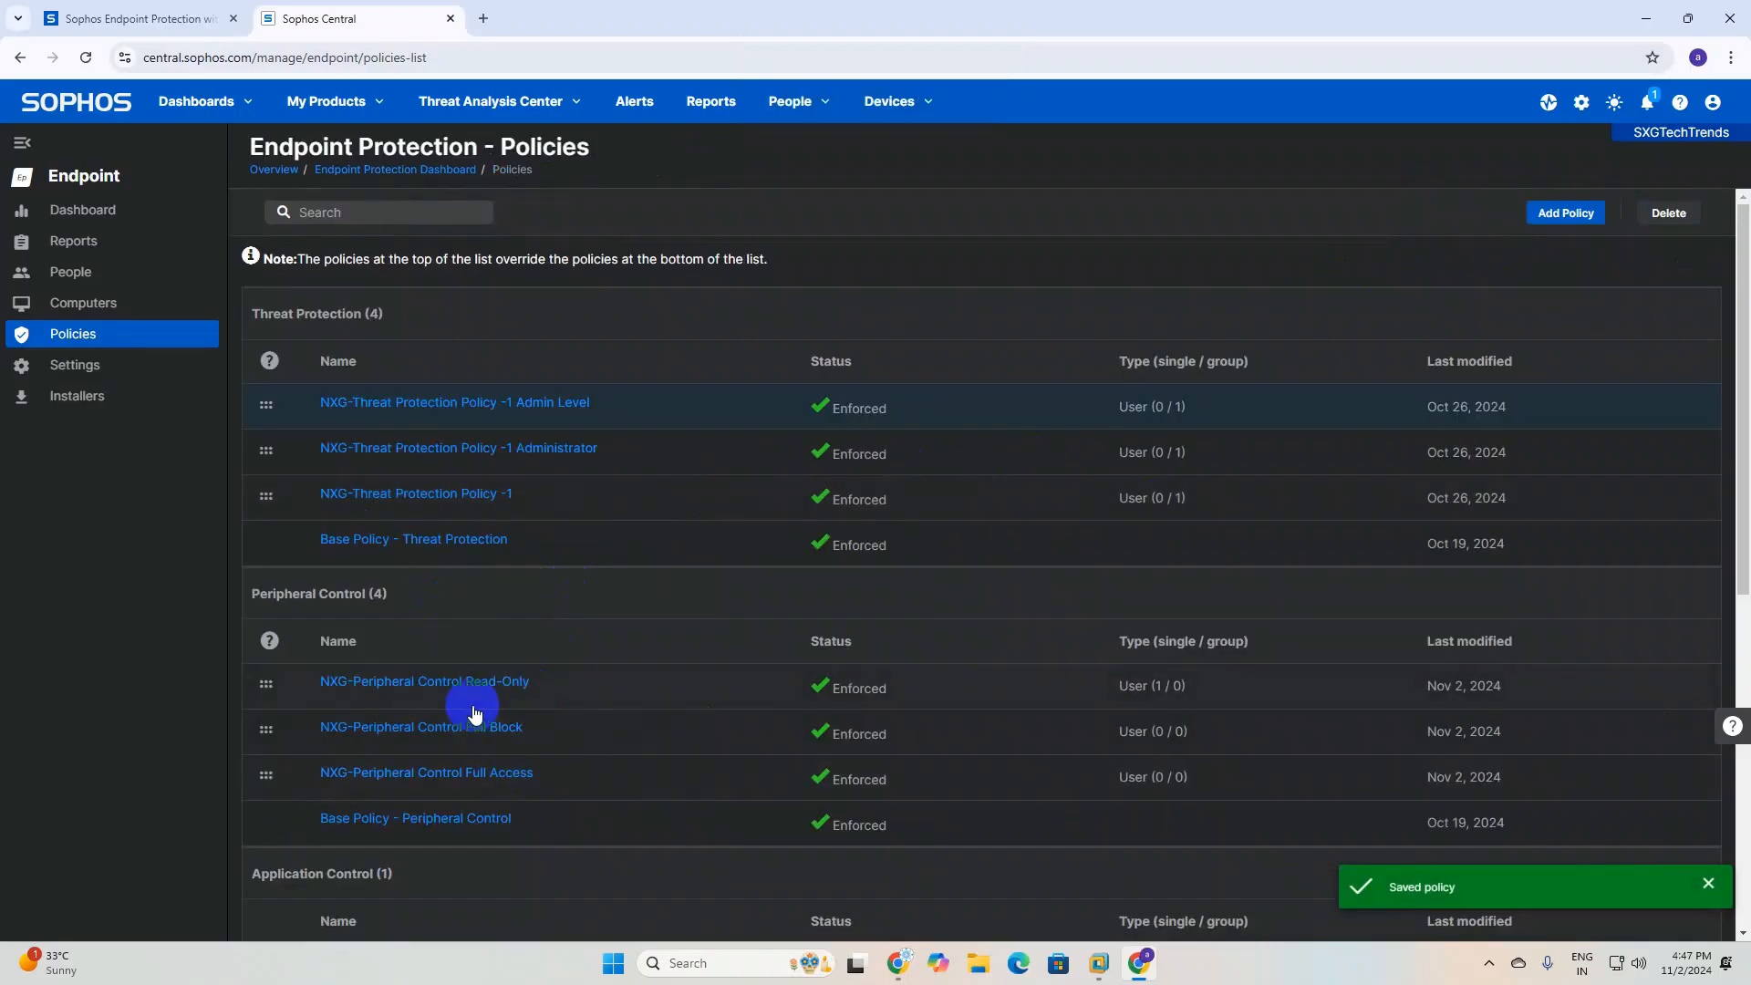
Examine the peripheral exemptions and the detected peripherals list of the Full Block policy, leaving without adding any exemption
click(458, 727)
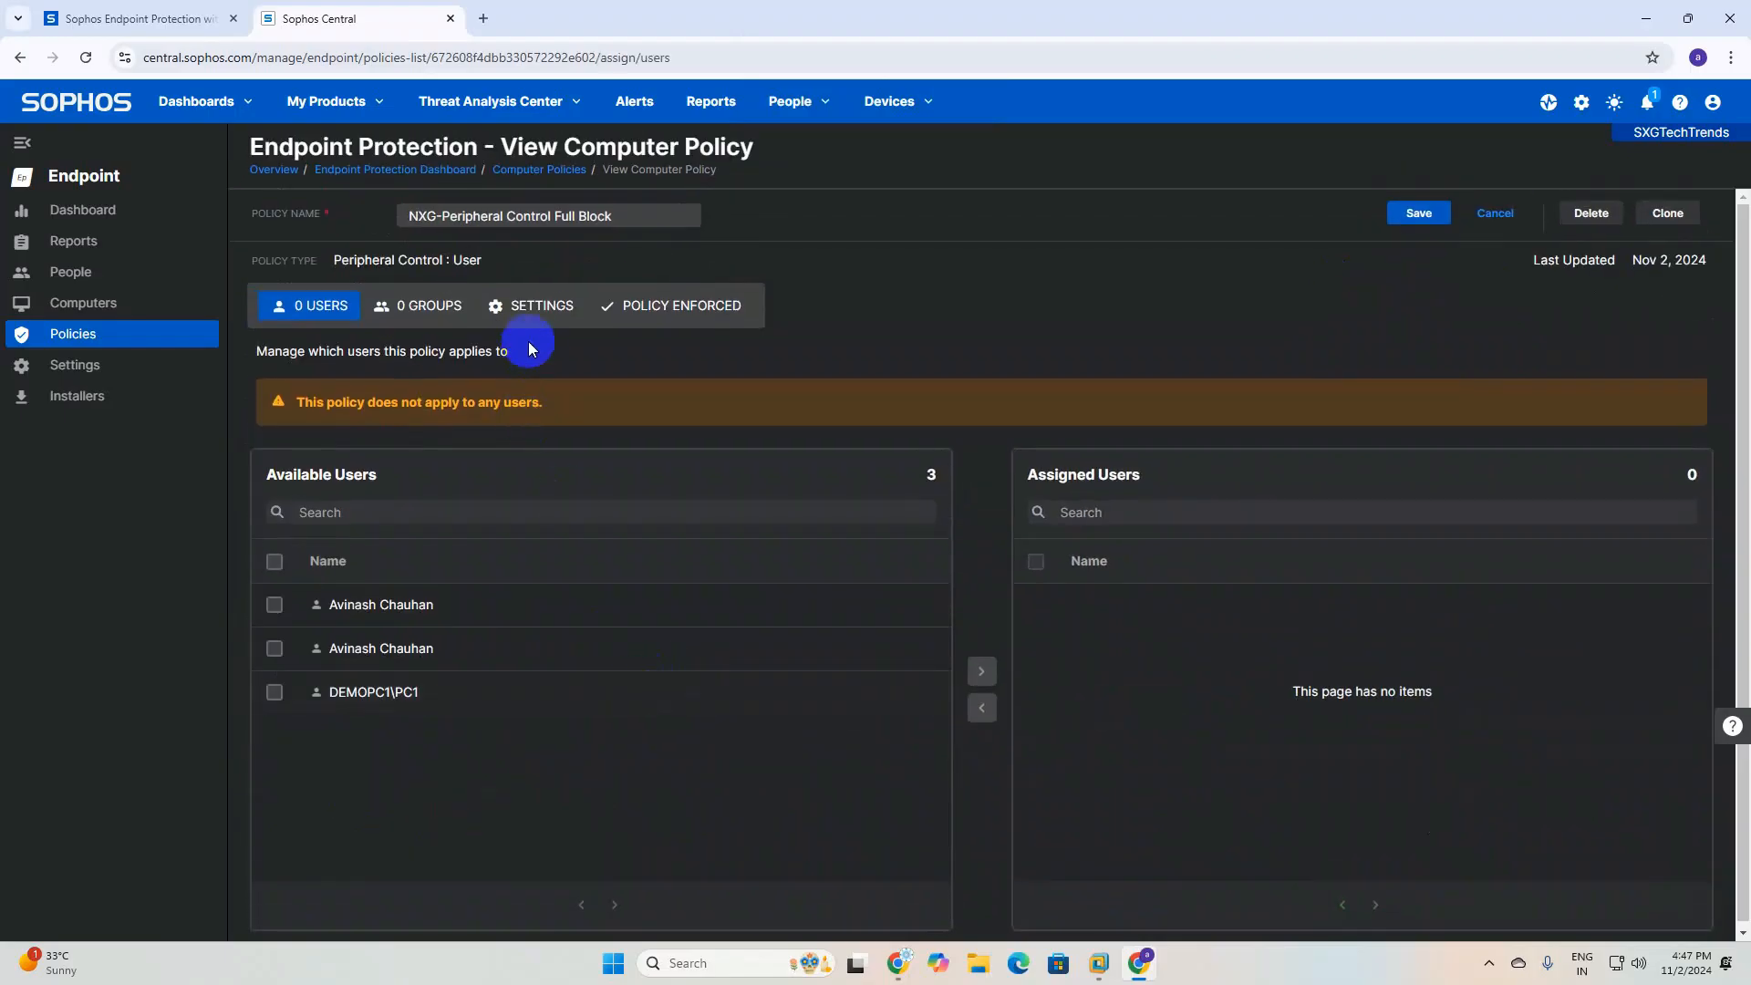
click(535, 317)
scroll(639, 720, down, 2)
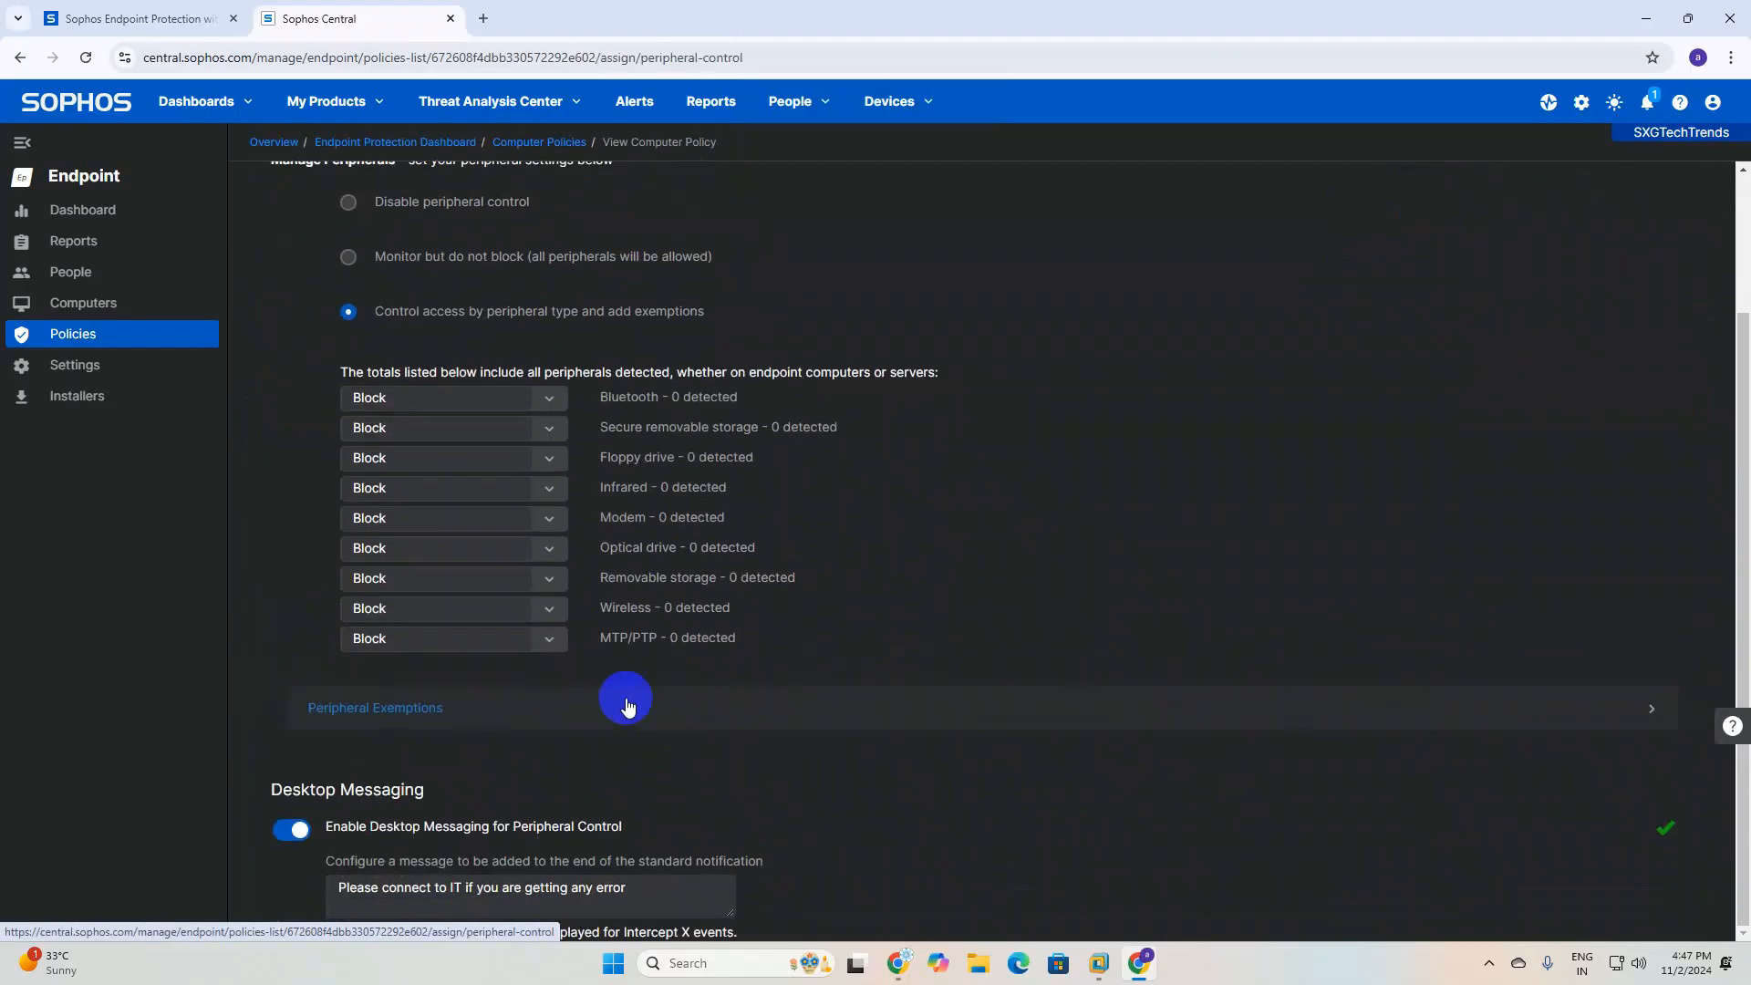
click(340, 715)
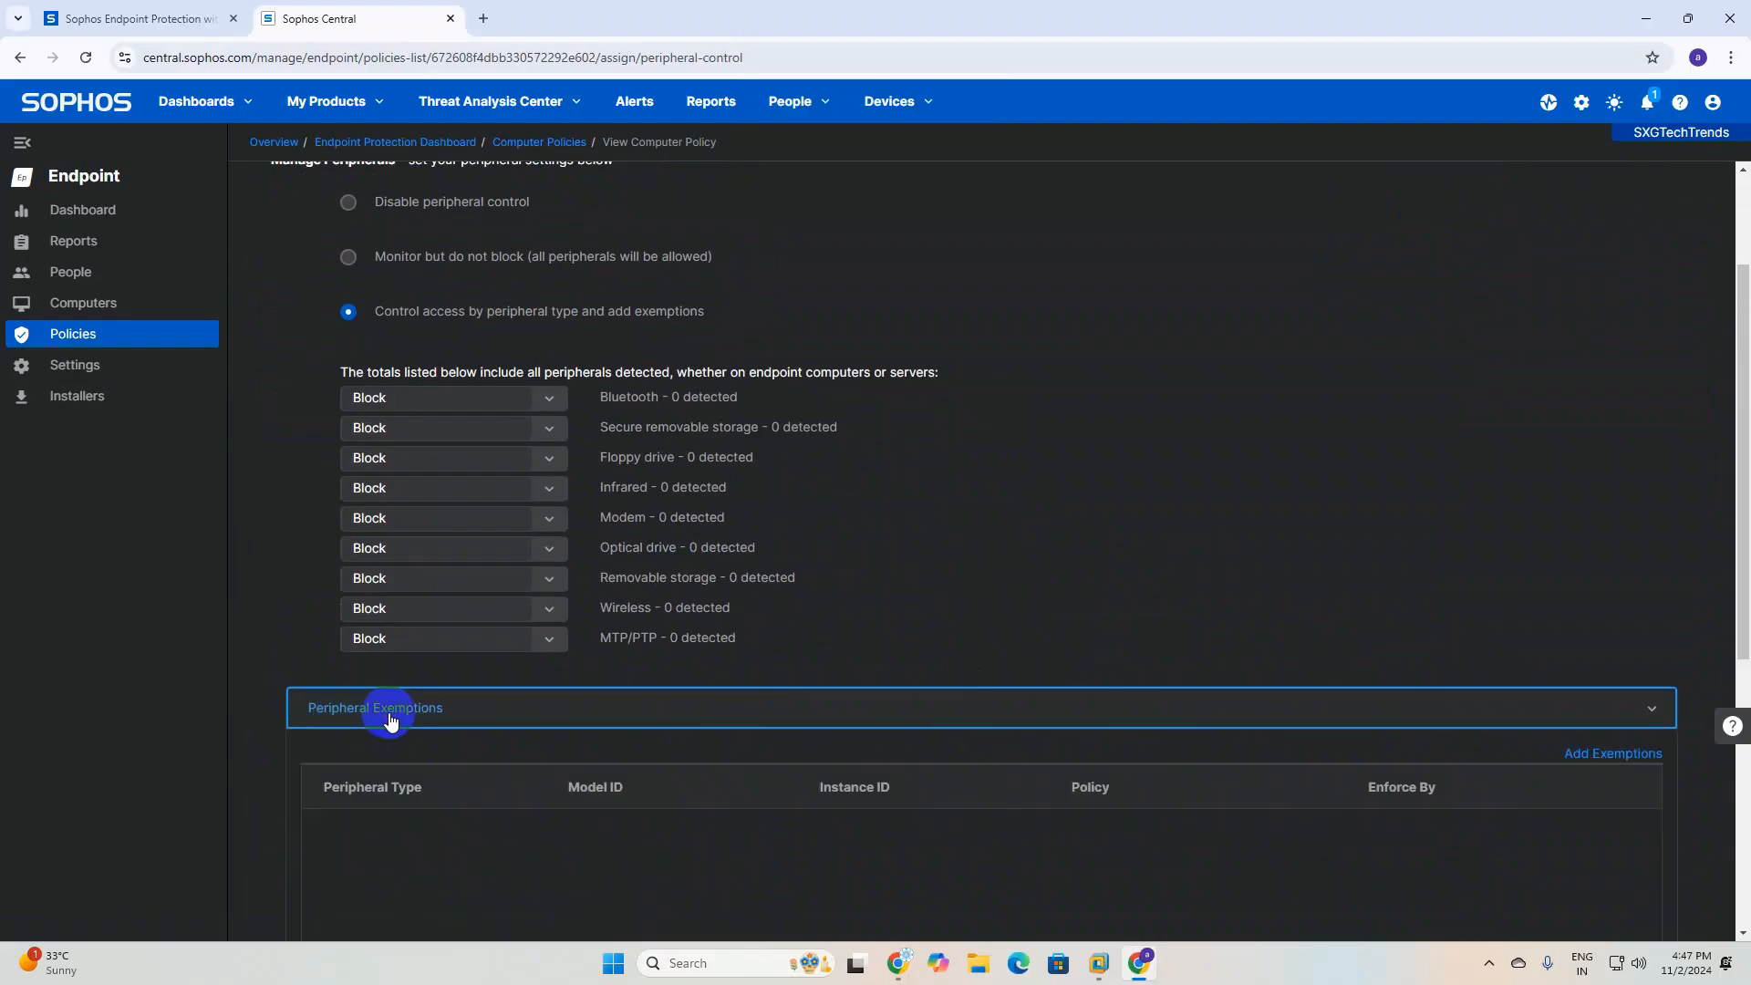
scroll(995, 755, down, 2)
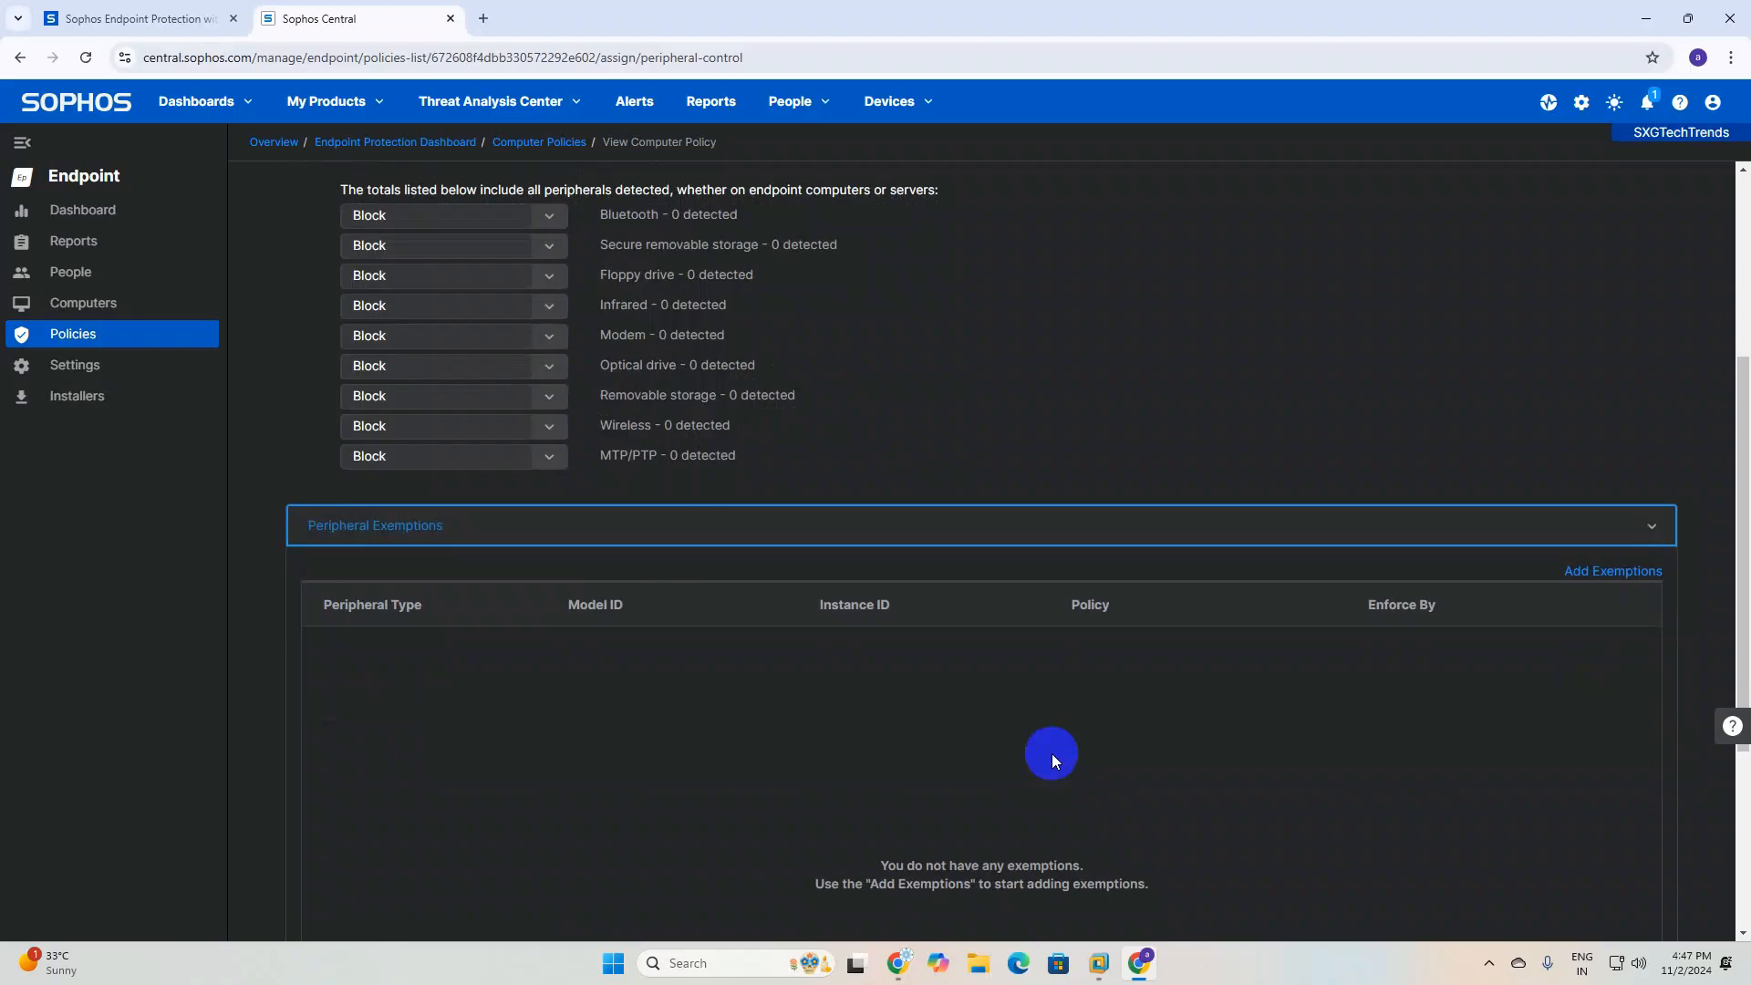
click(1578, 573)
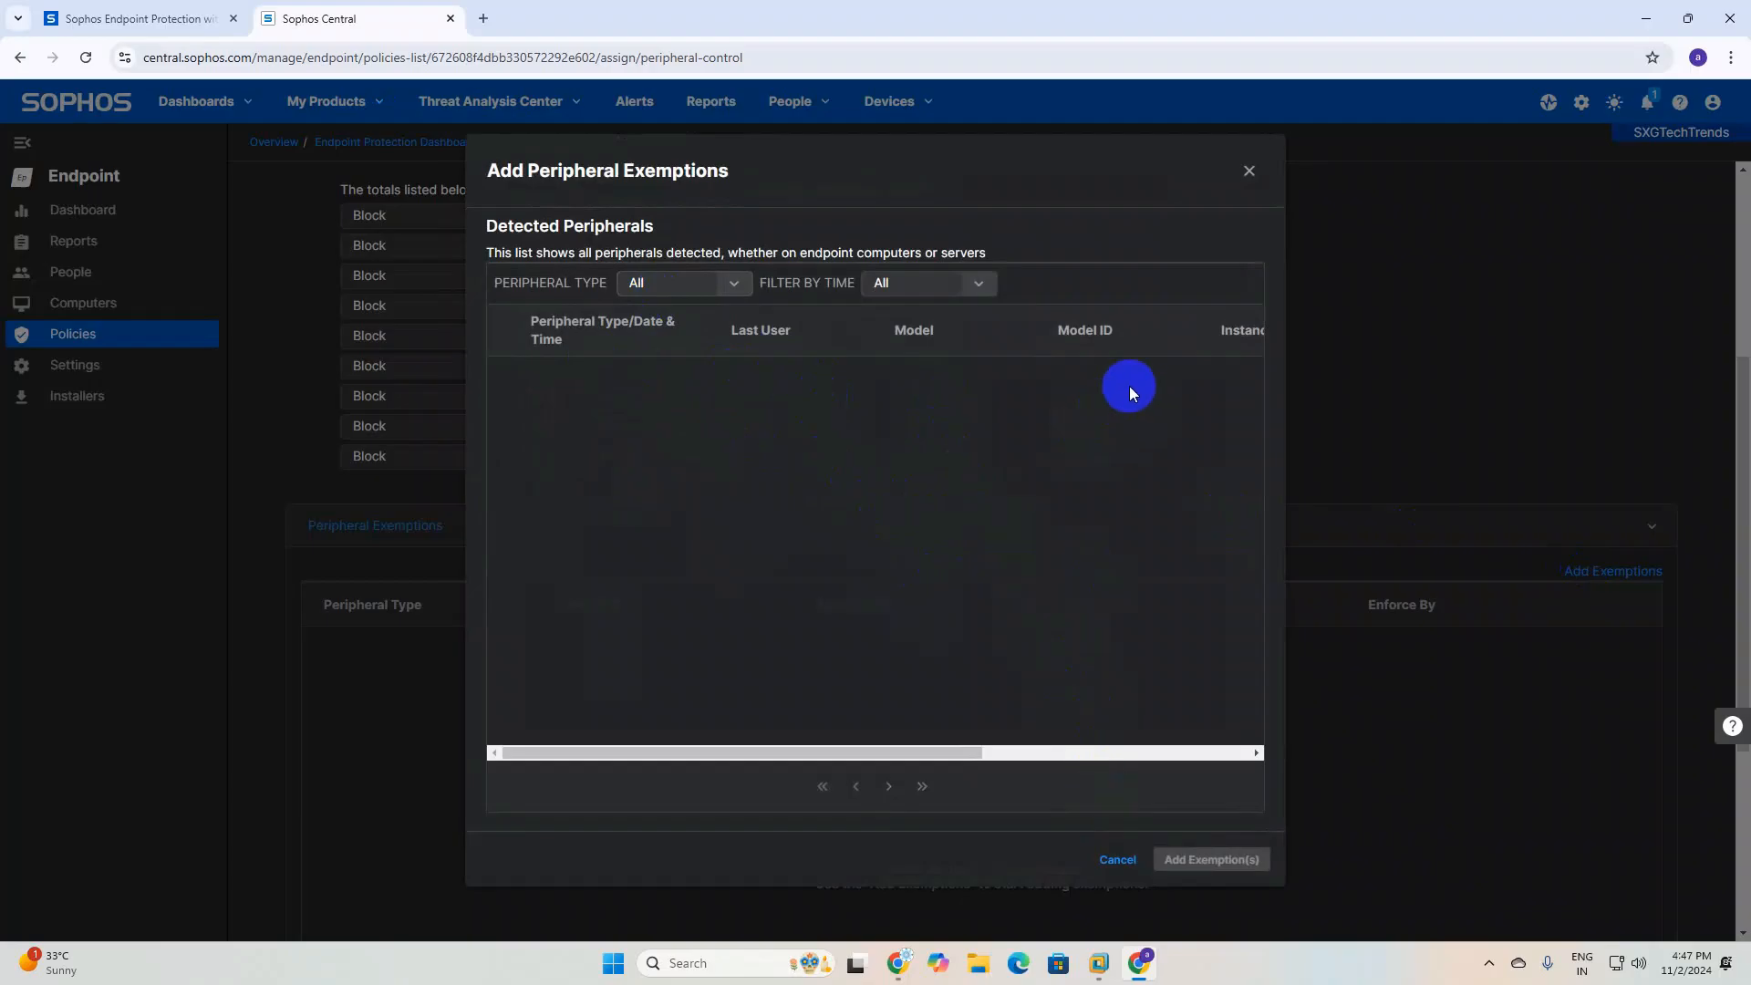
click(1120, 861)
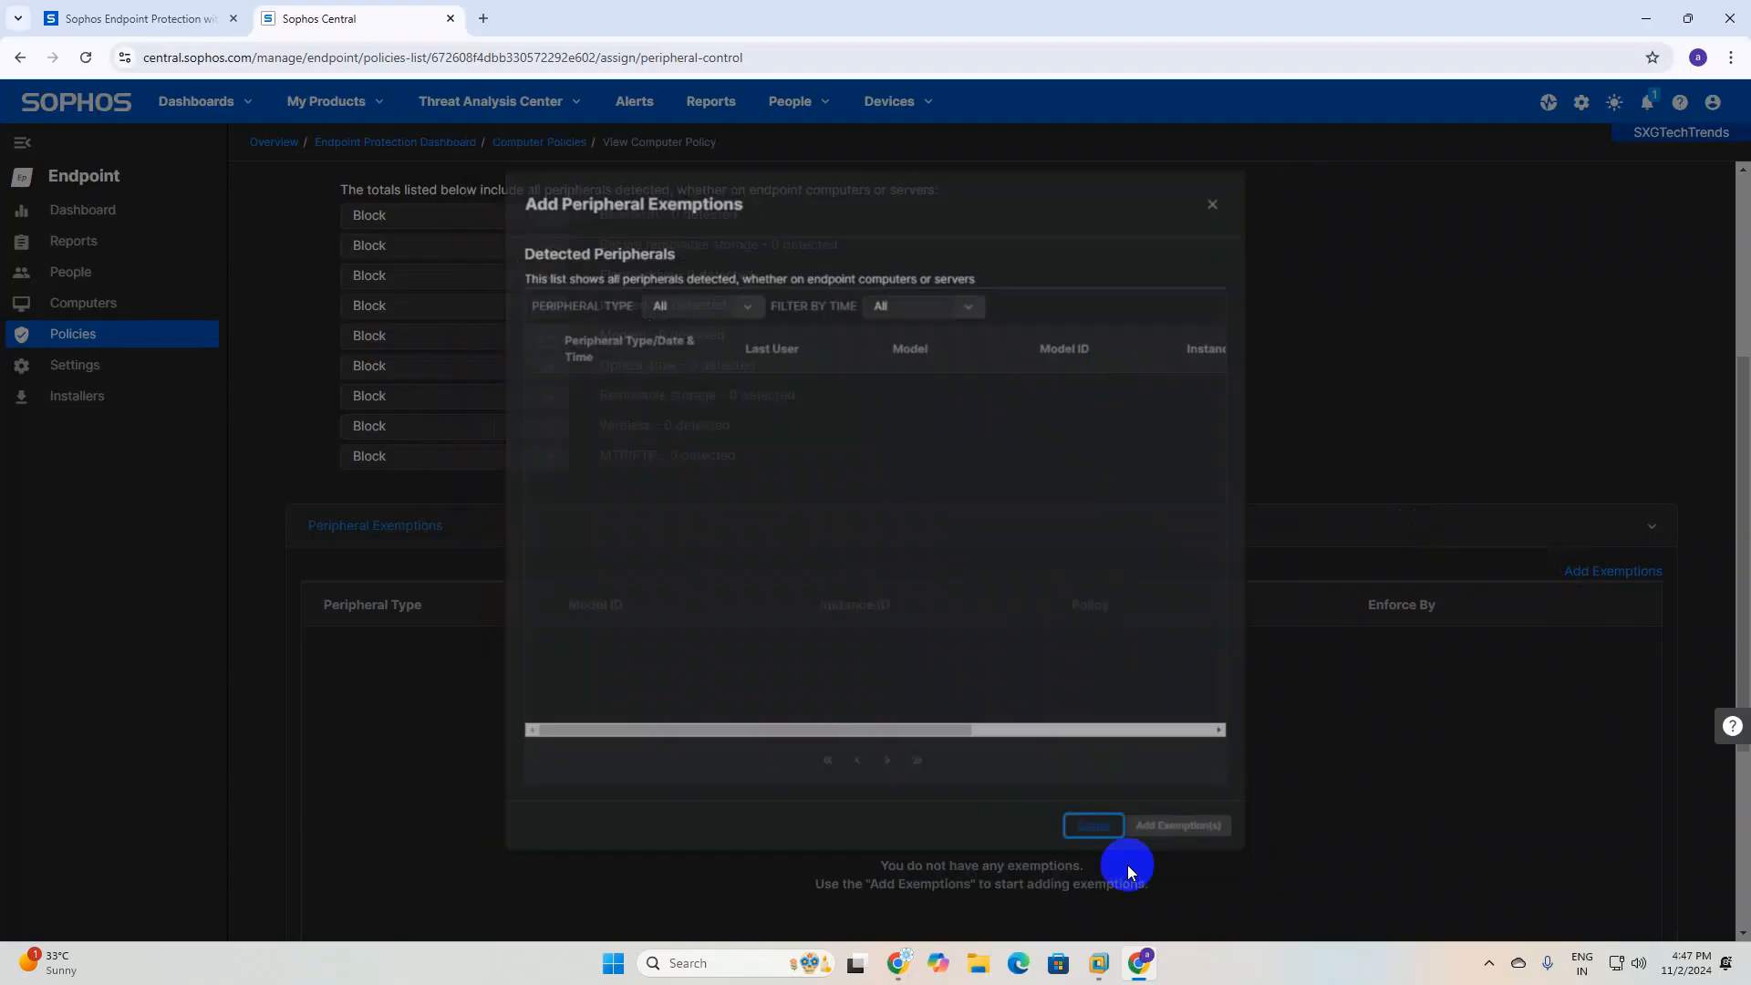
scroll(1003, 351, up, 5)
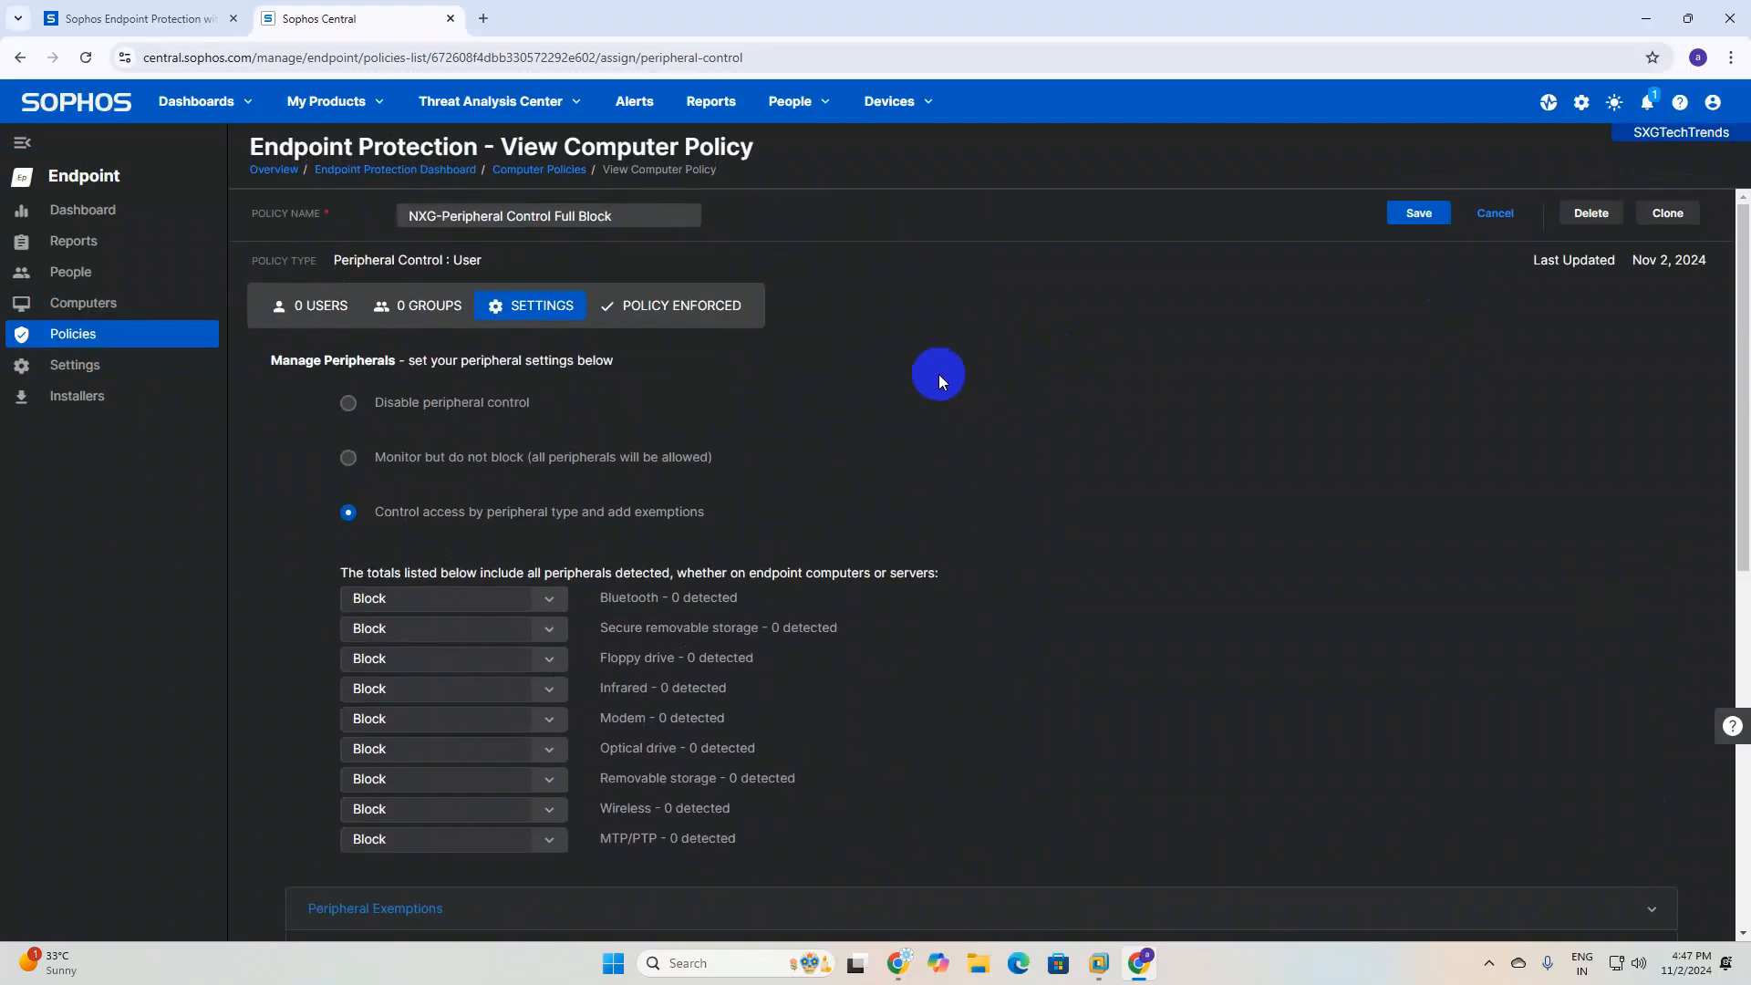
click(1500, 228)
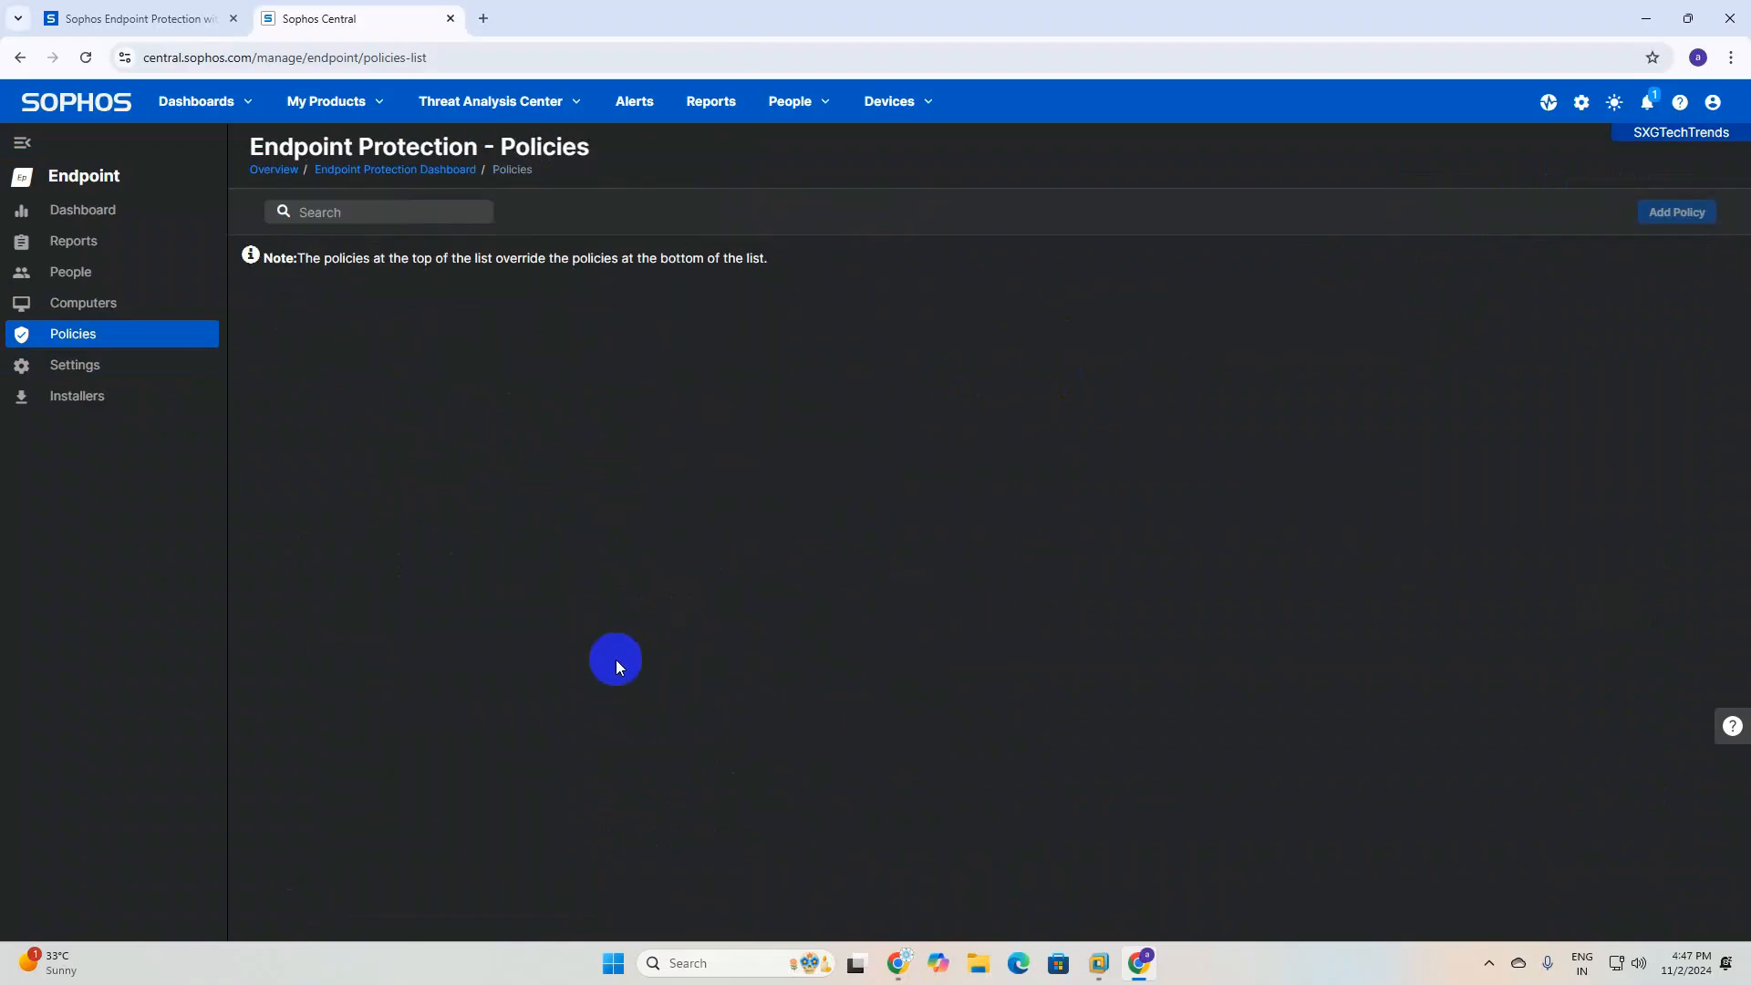
In the settings of the NXG-Peripheral Control Full Access policy, choose to control access by peripheral type and add exemptions
scroll(529, 675, down, 2)
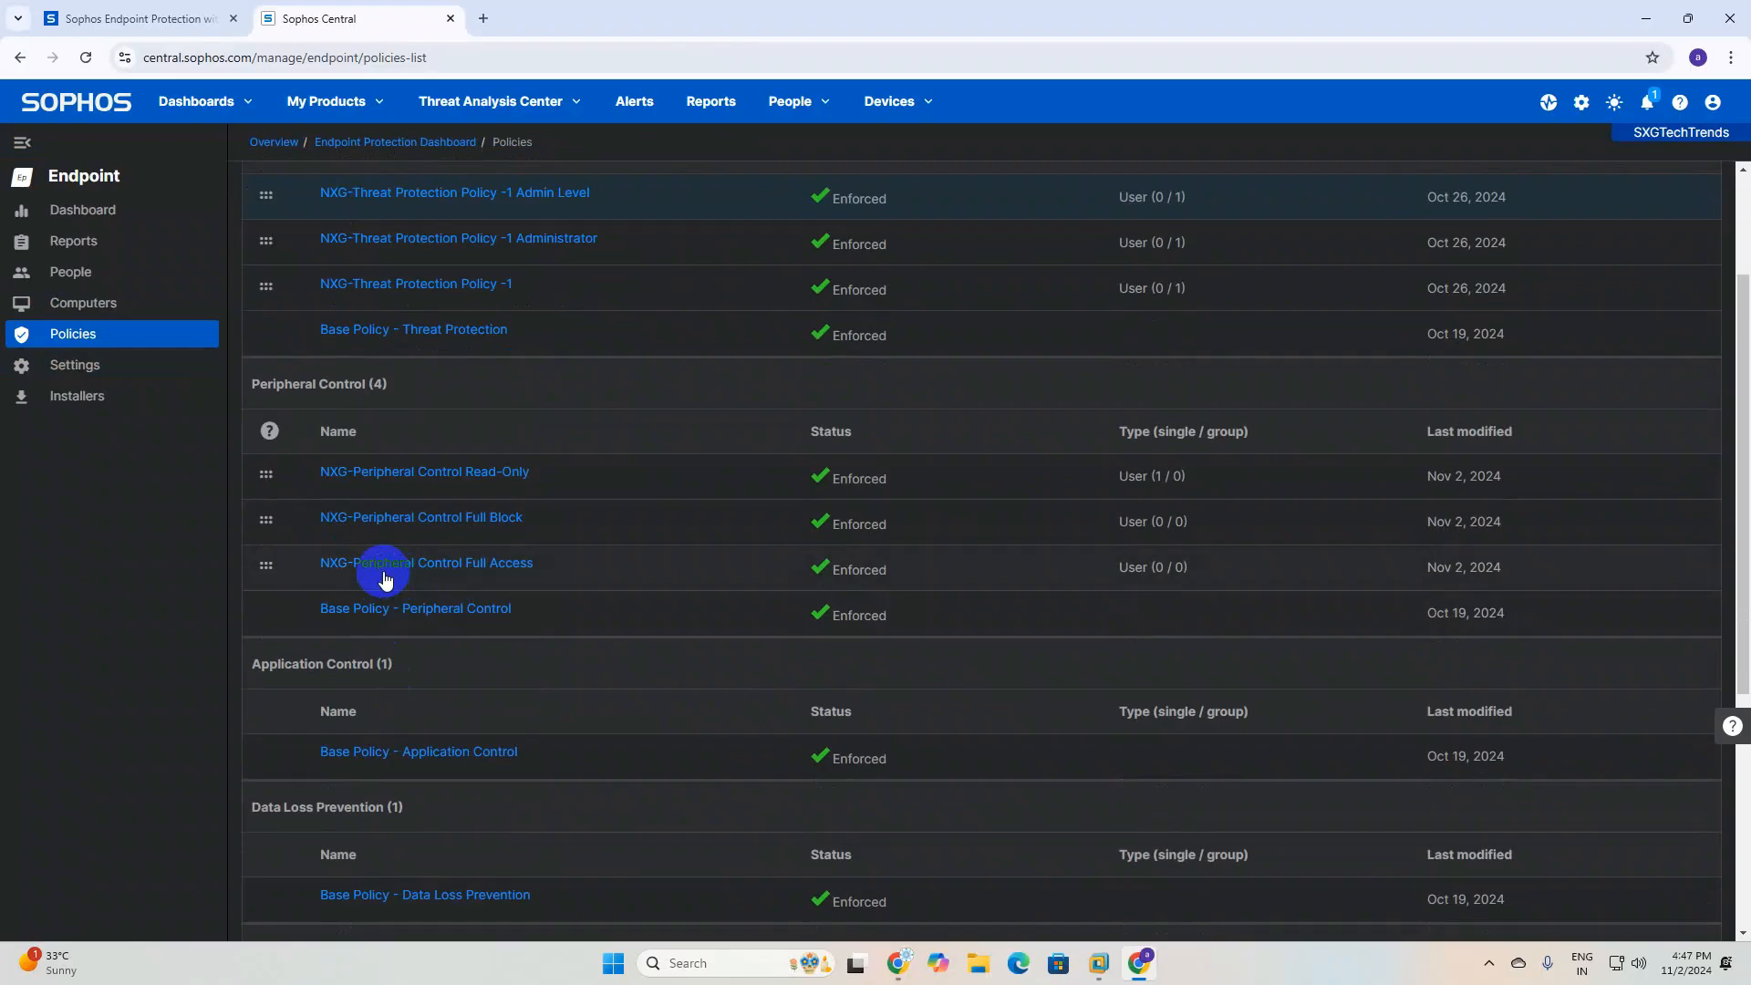
click(433, 572)
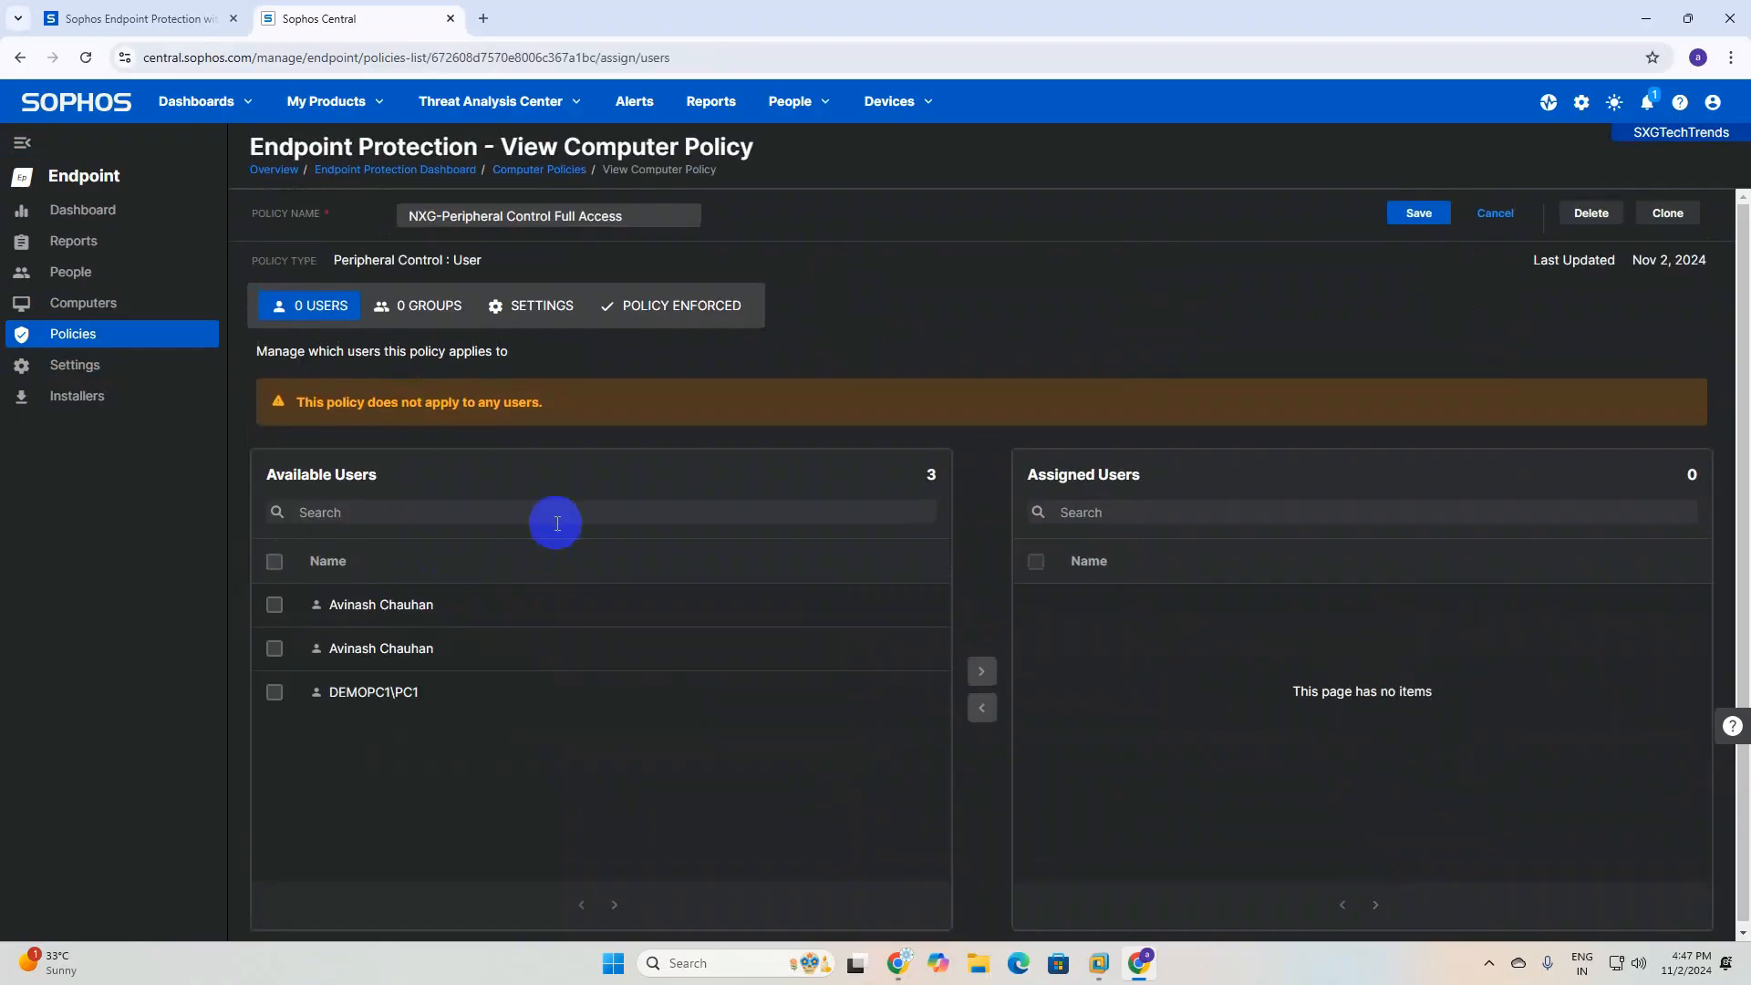
click(509, 312)
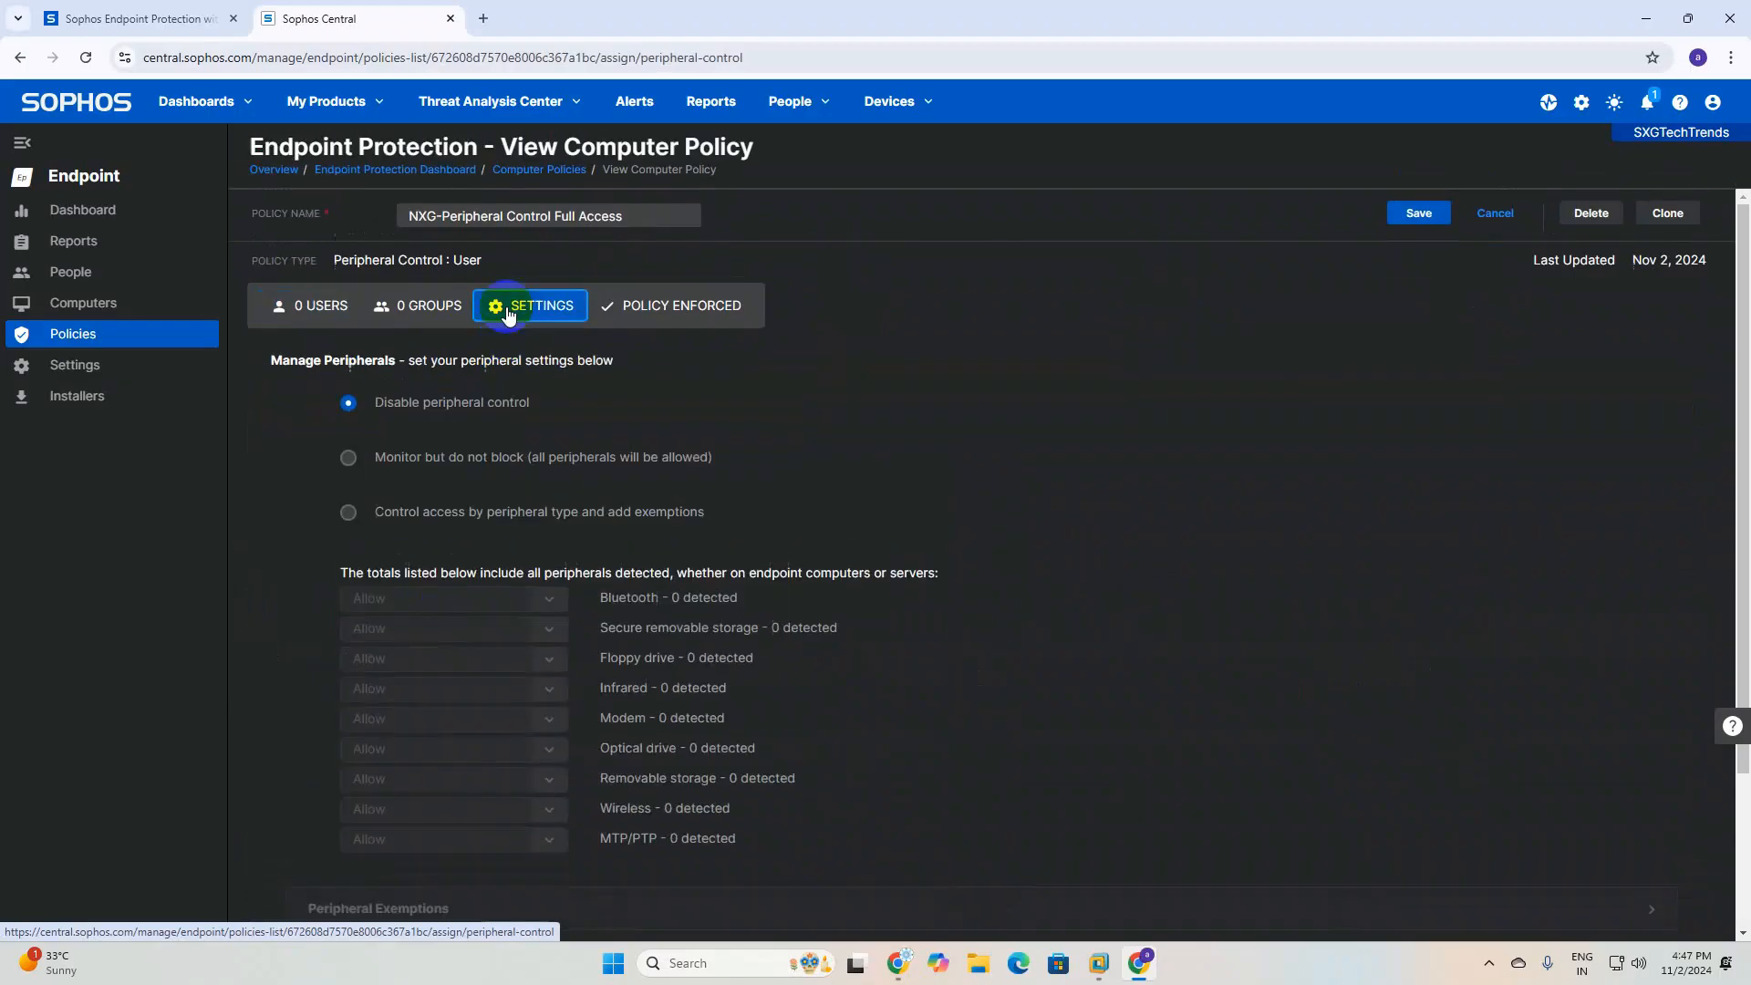
click(351, 514)
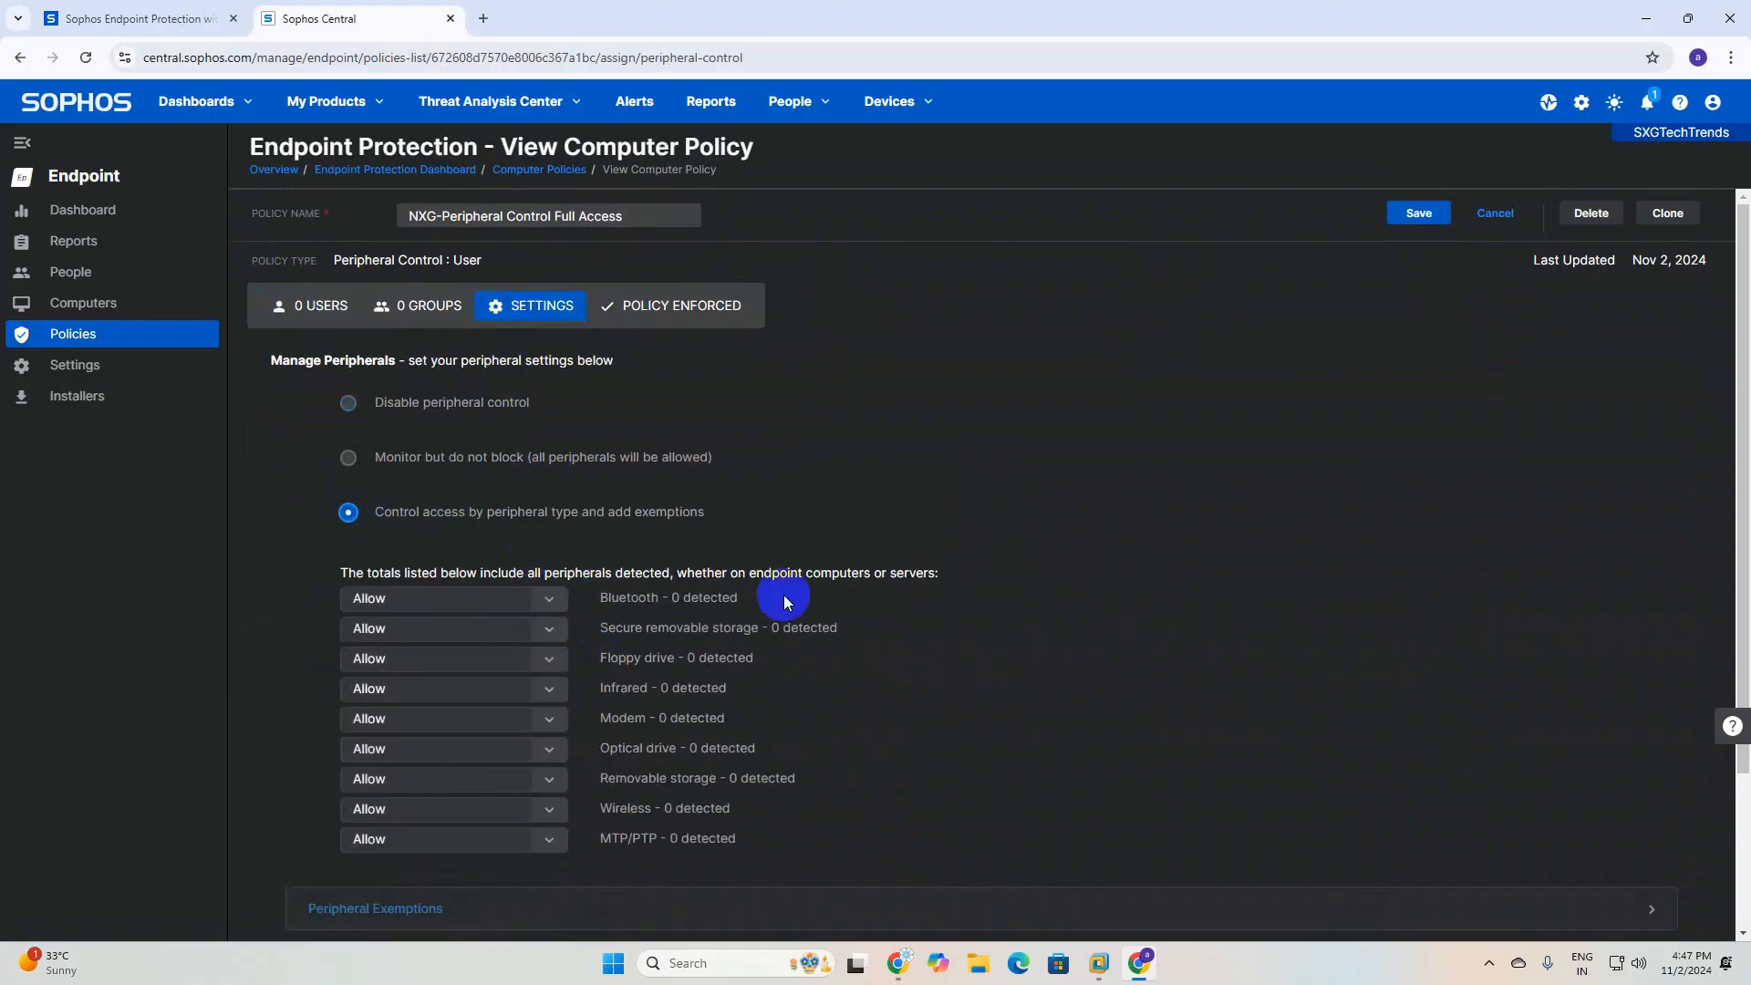
scroll(782, 595, down, 2)
click(553, 402)
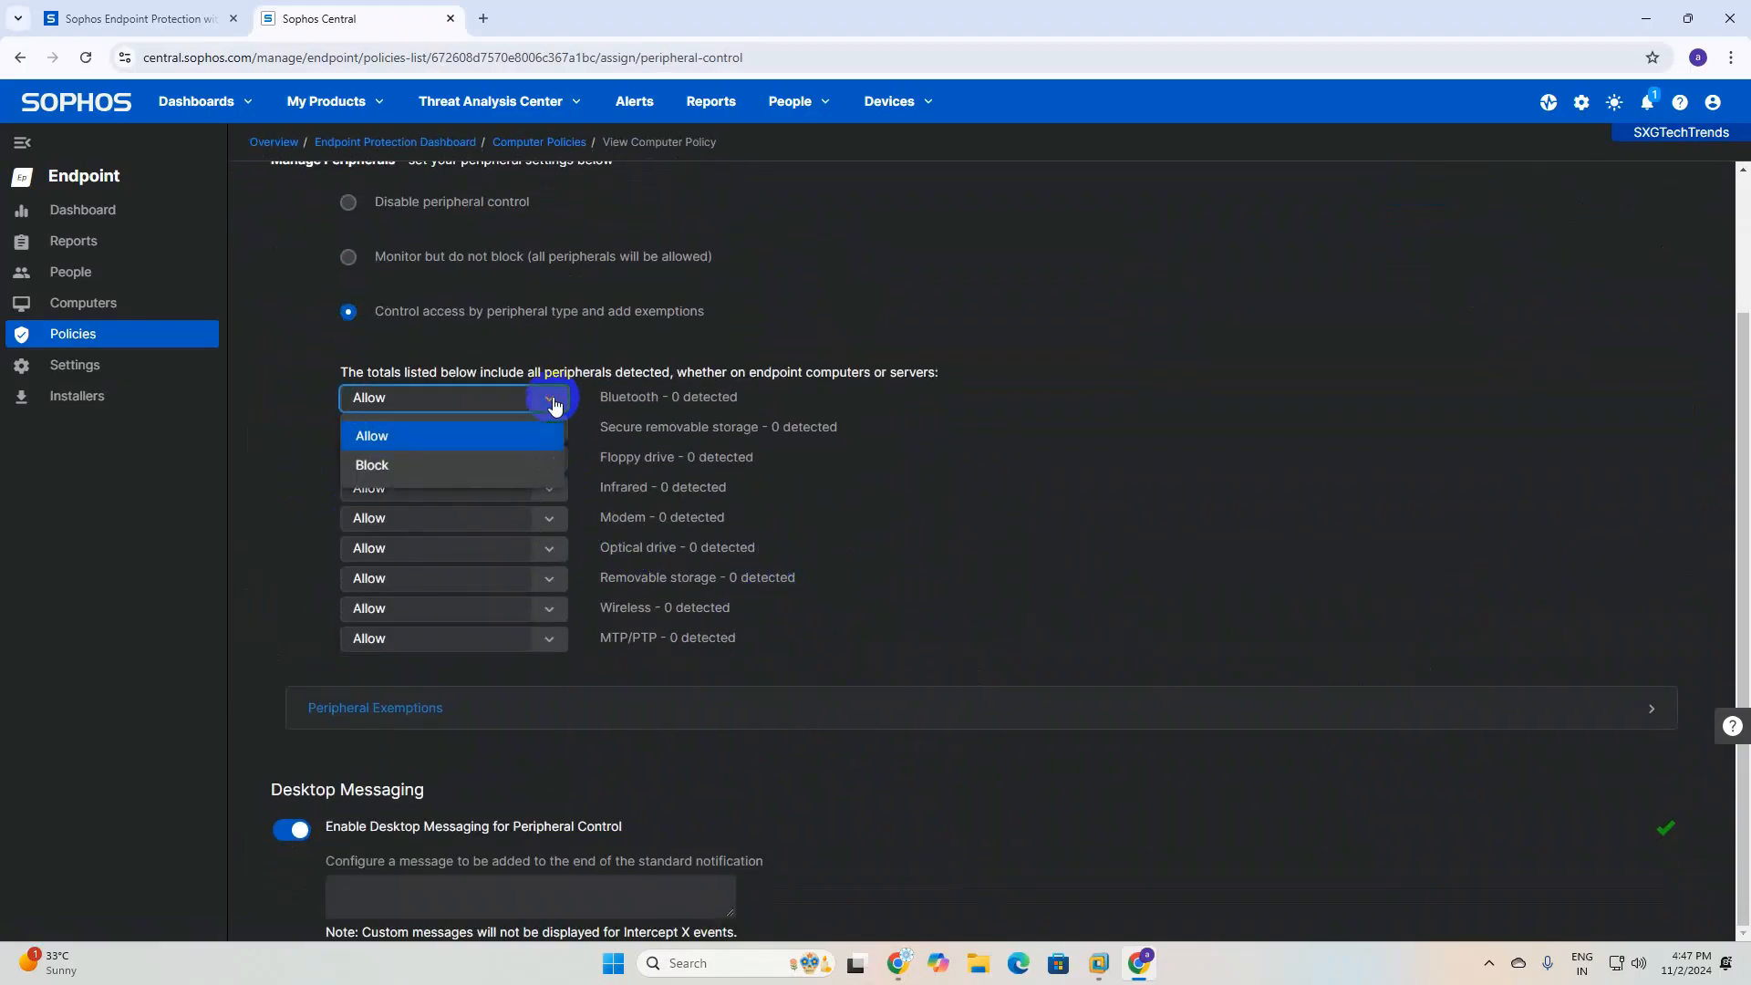
click(555, 406)
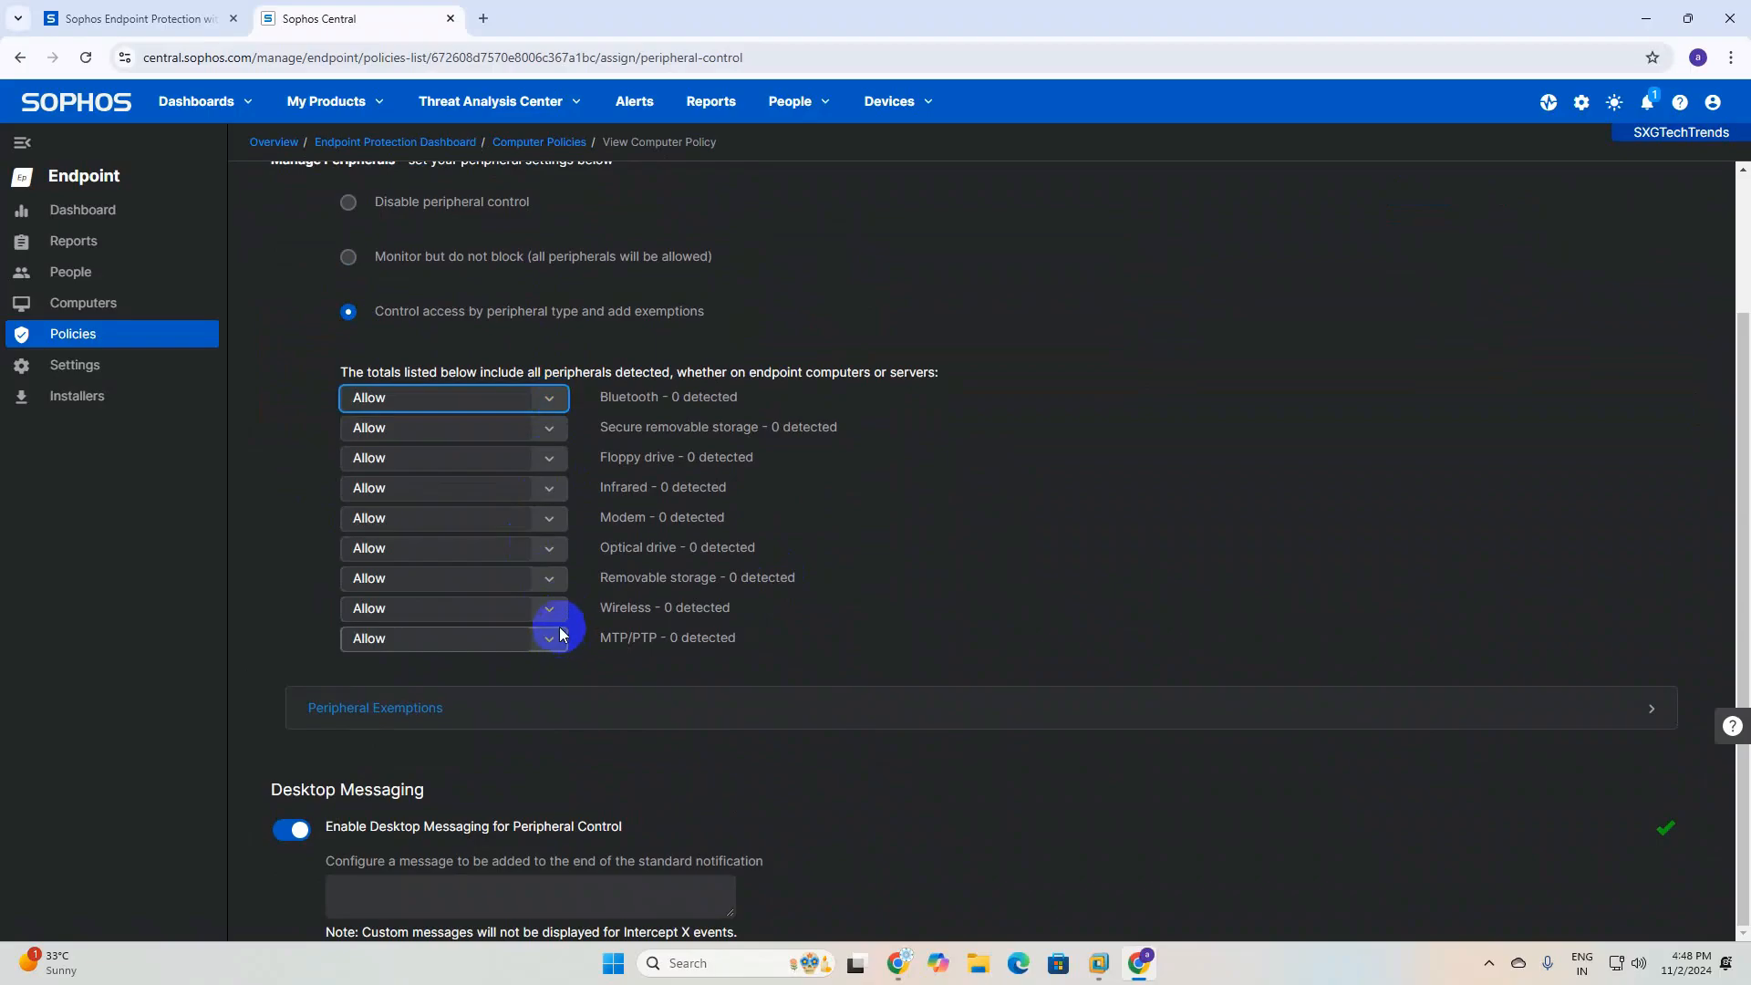
Set removable storage and optical drive access to Block in the Full Access policy
click(553, 579)
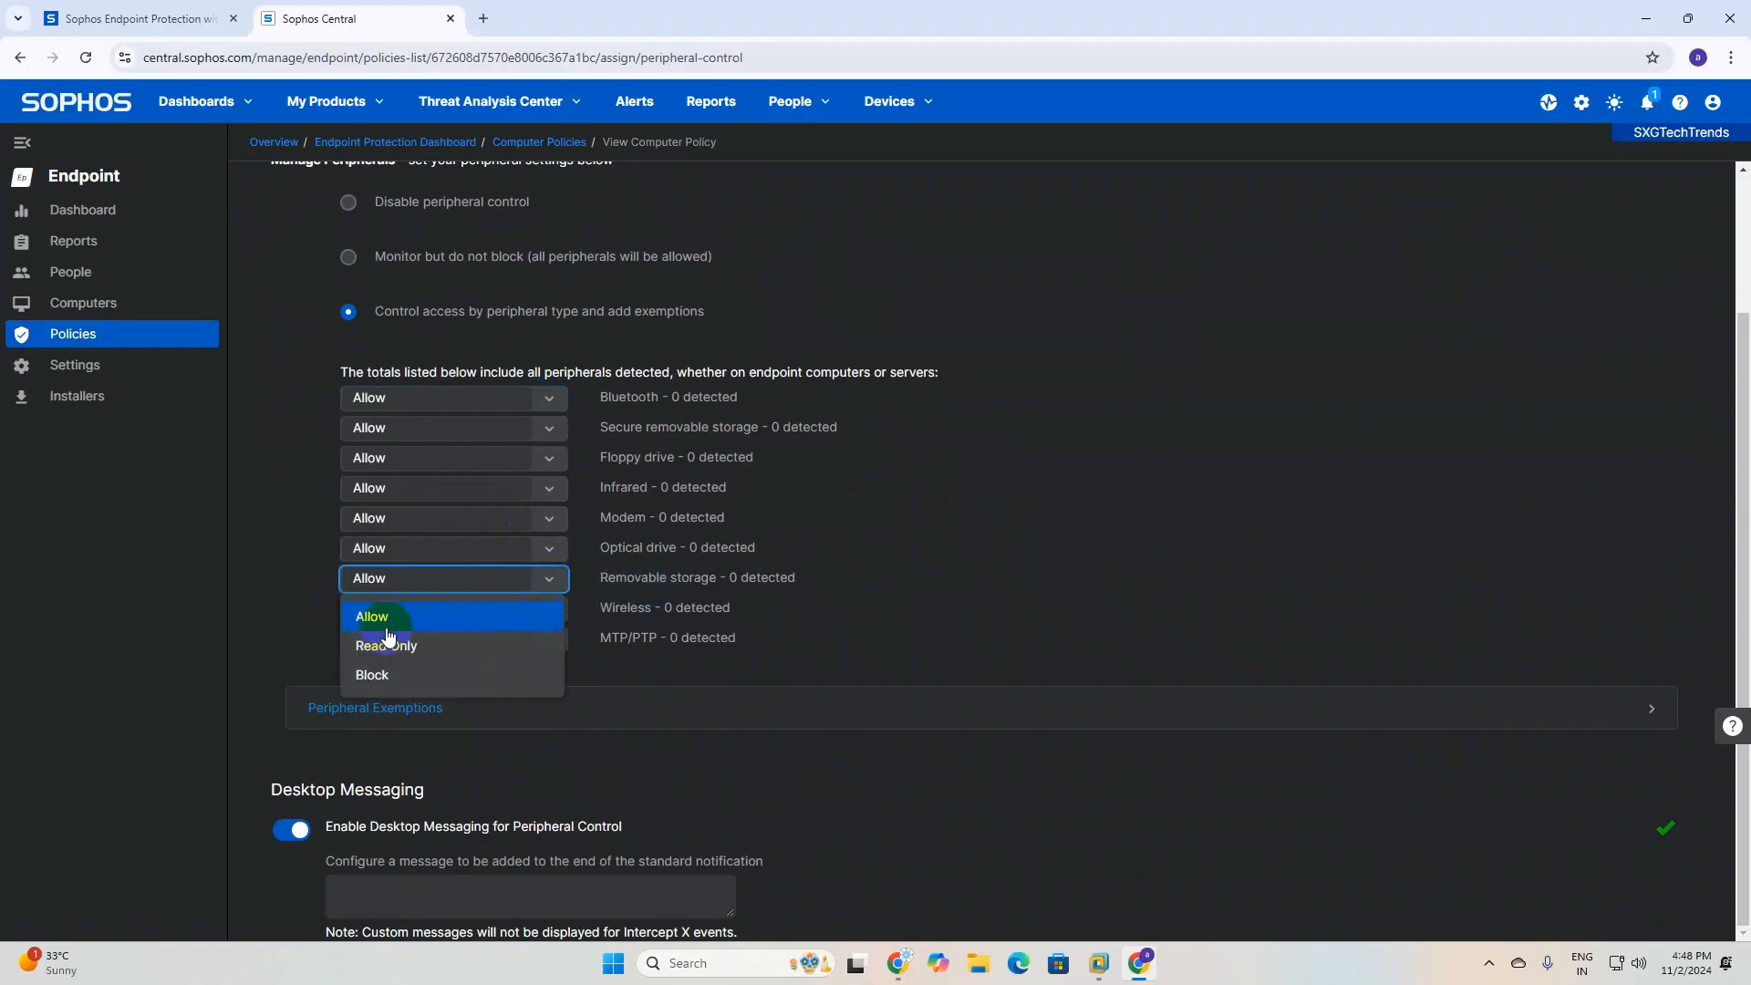
click(383, 674)
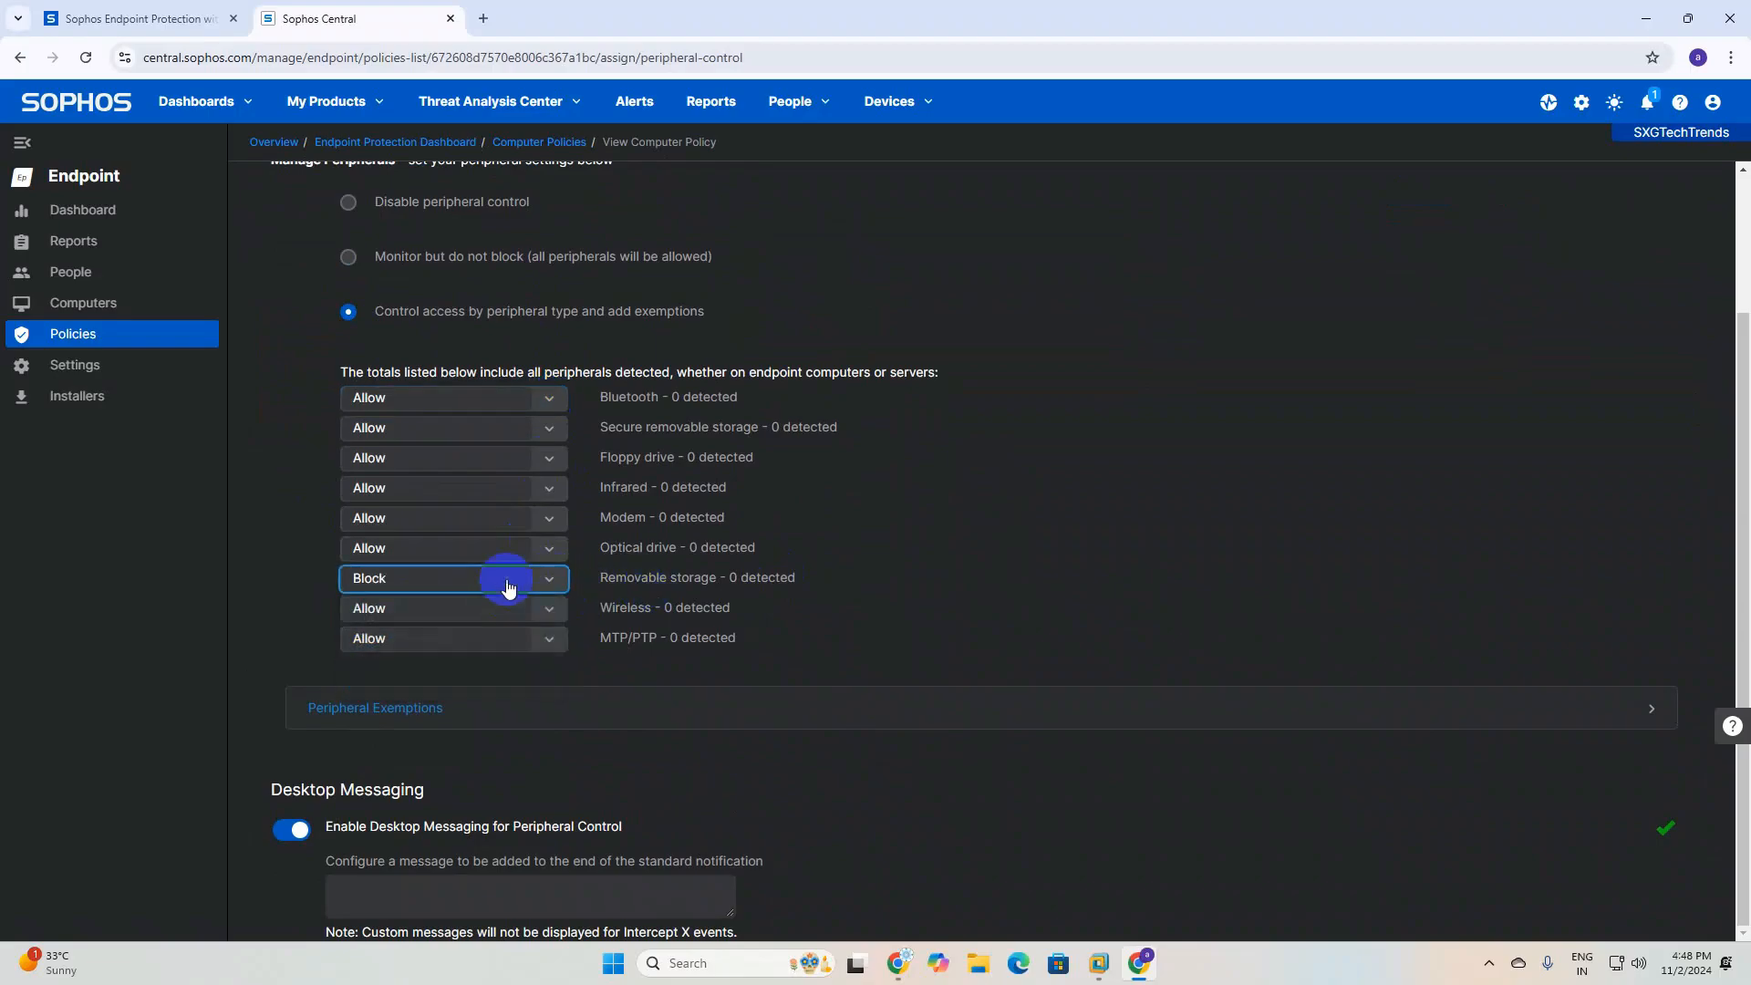
click(561, 555)
click(383, 644)
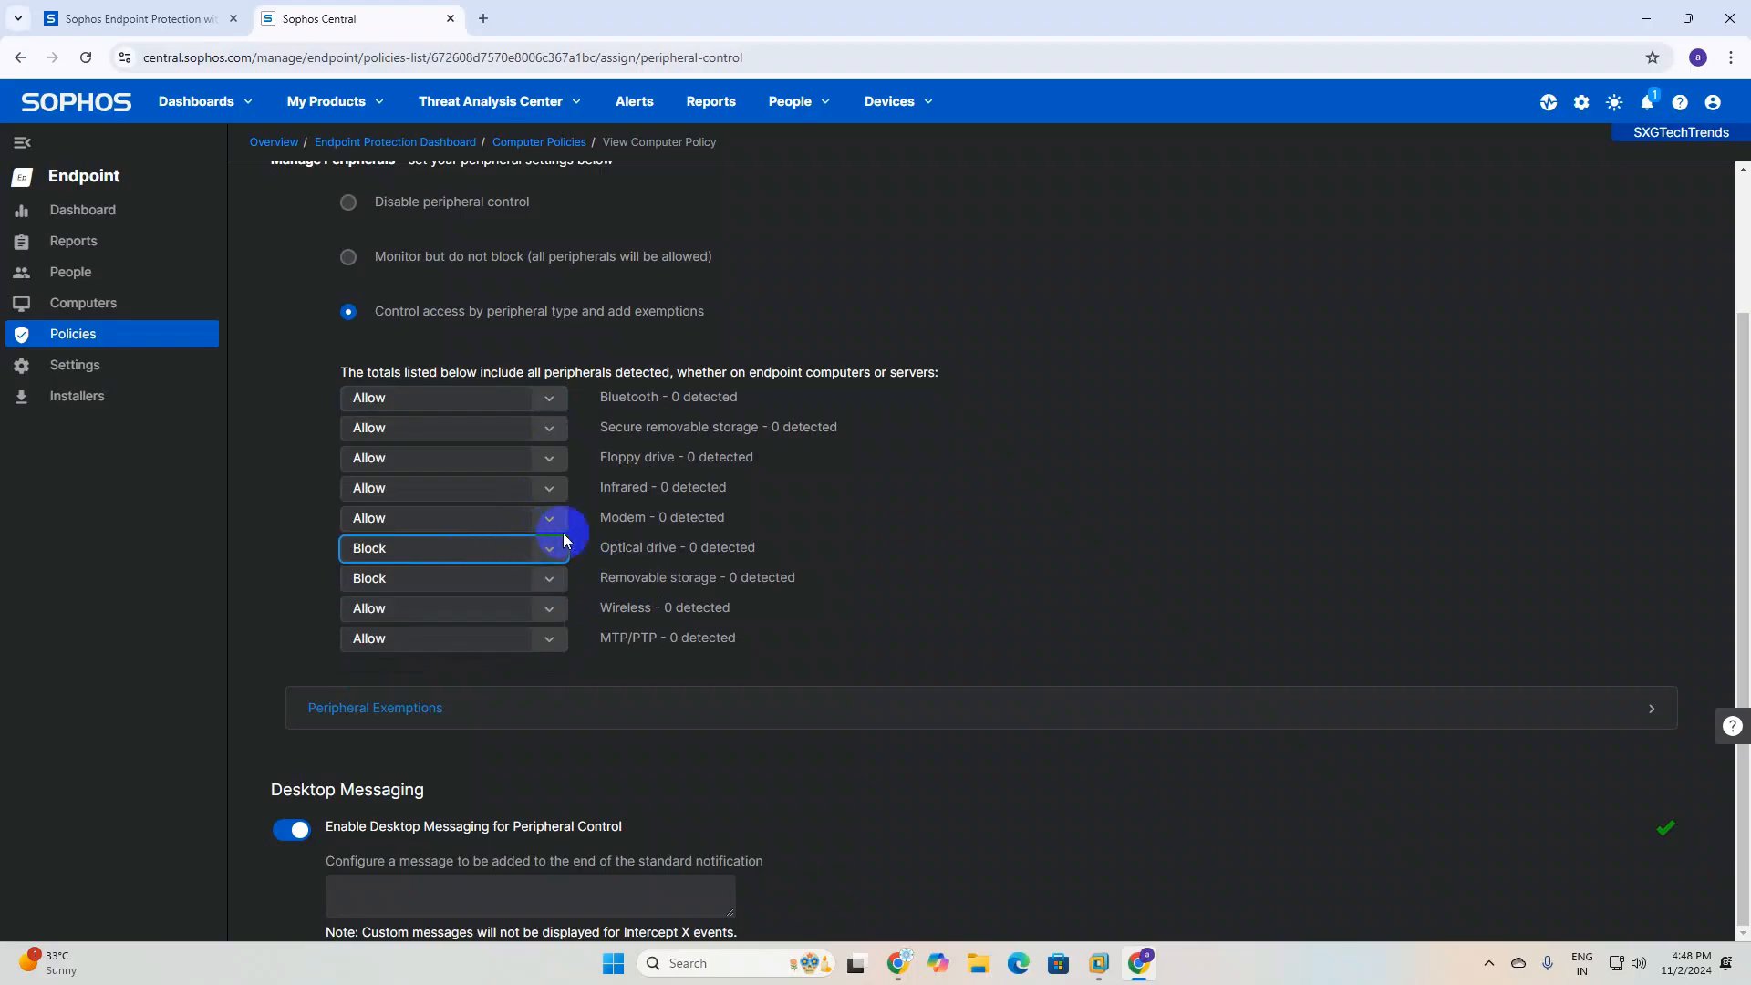
Set optical drive, removable storage, secure removable storage and floppy drive access to Read Only in the Full Access policy
click(556, 551)
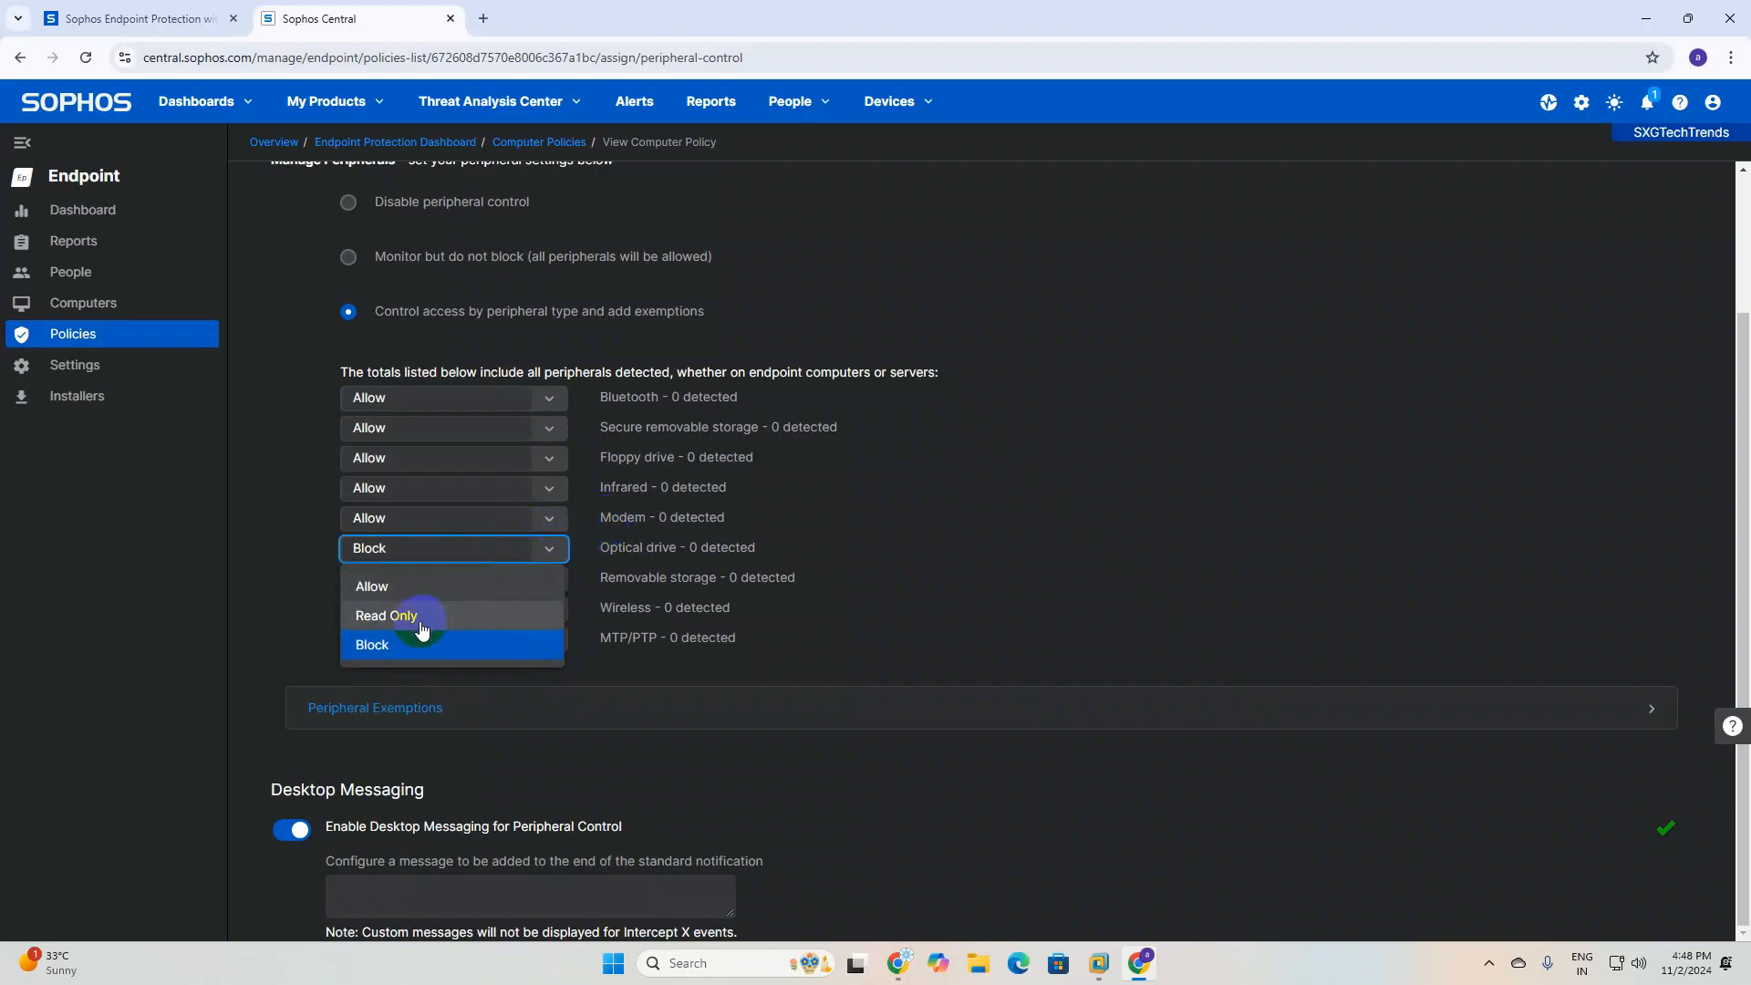
click(497, 613)
click(547, 578)
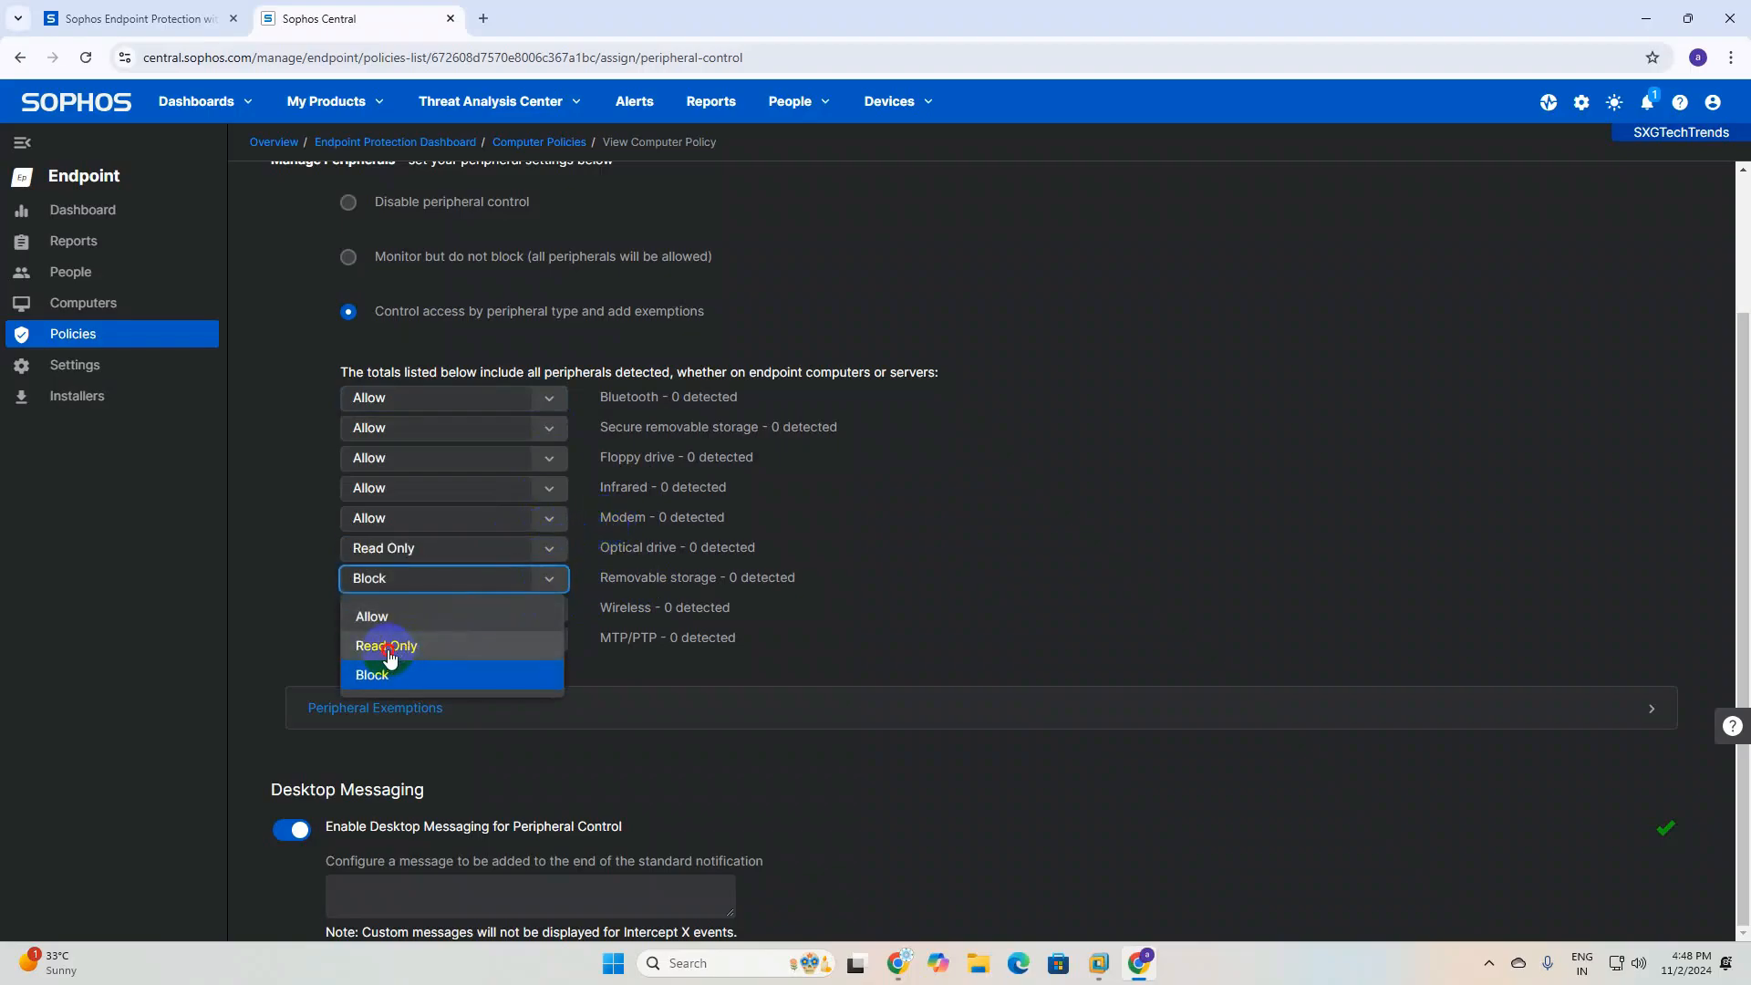
click(491, 646)
click(559, 431)
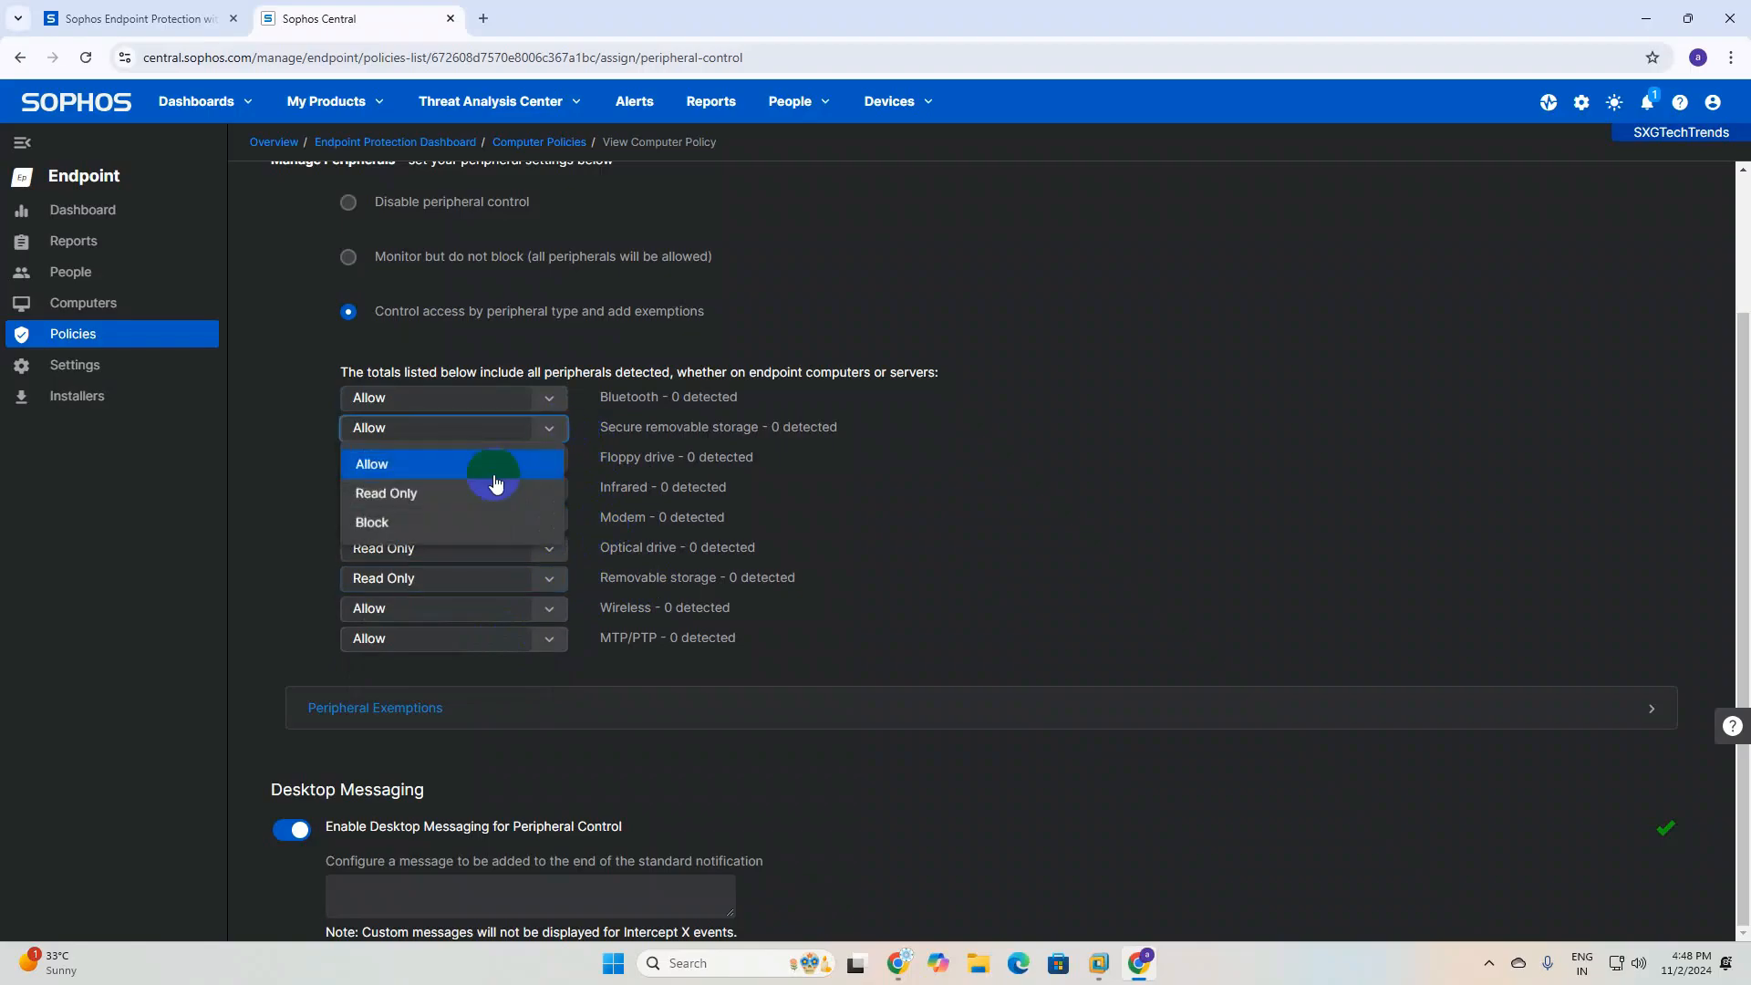
click(400, 498)
click(538, 461)
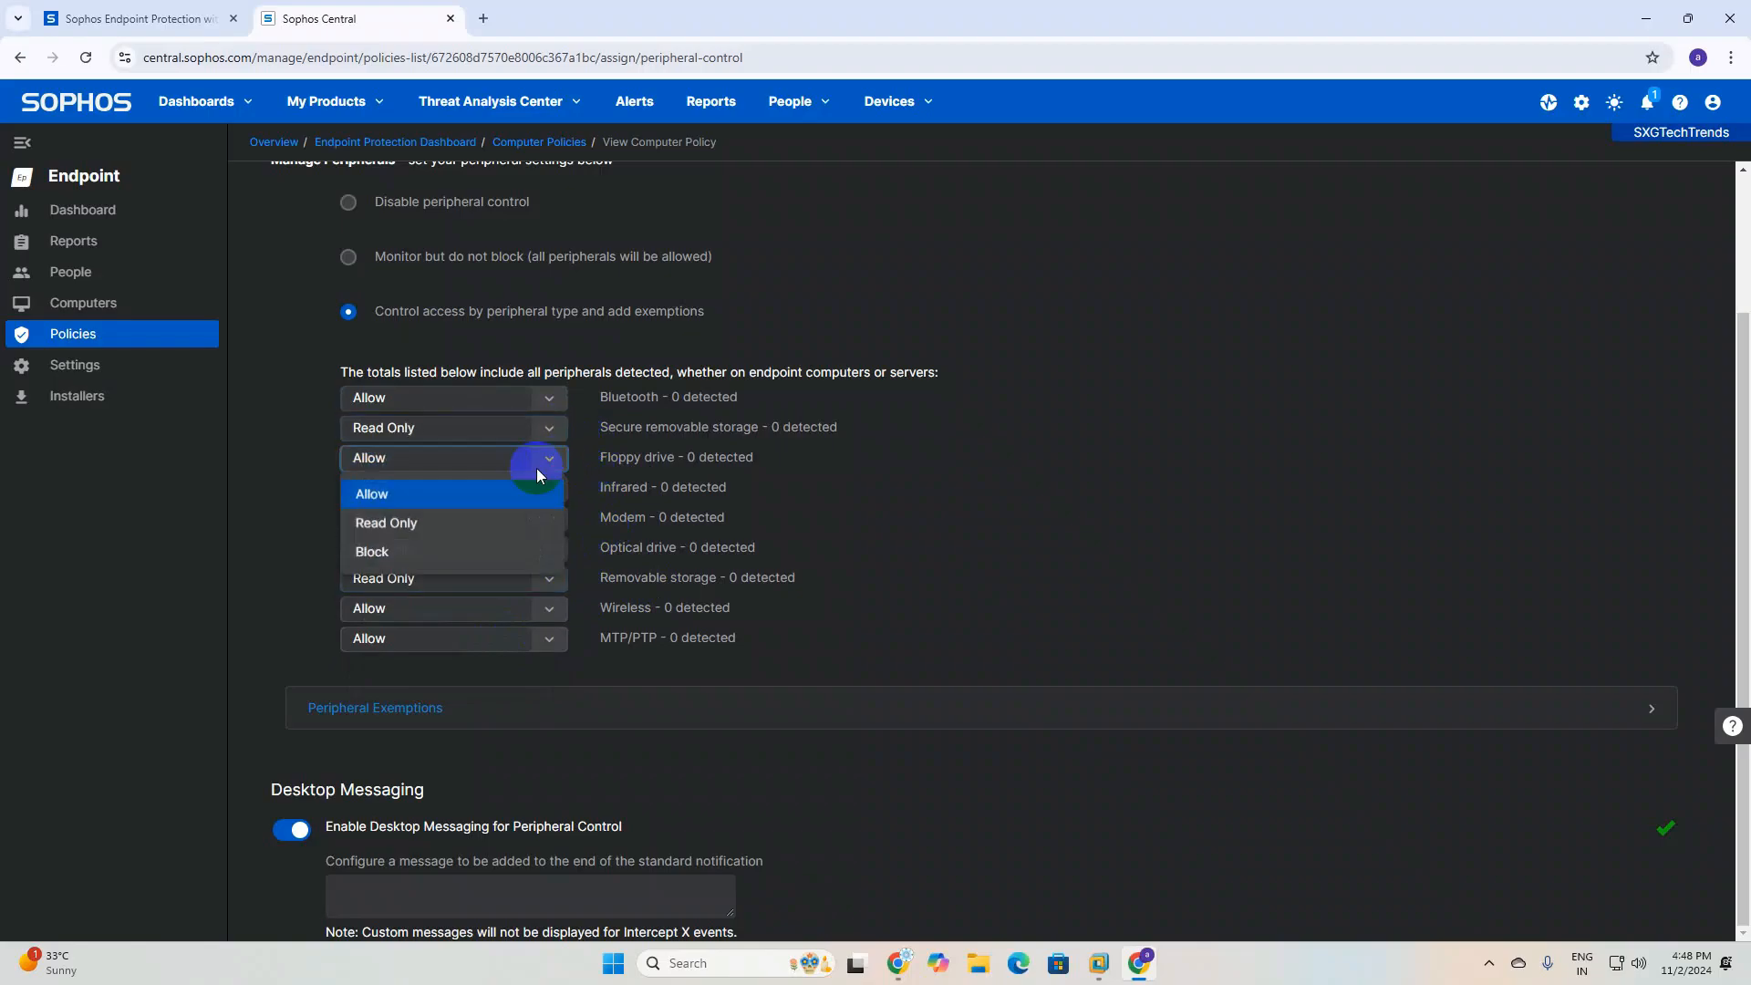
click(378, 520)
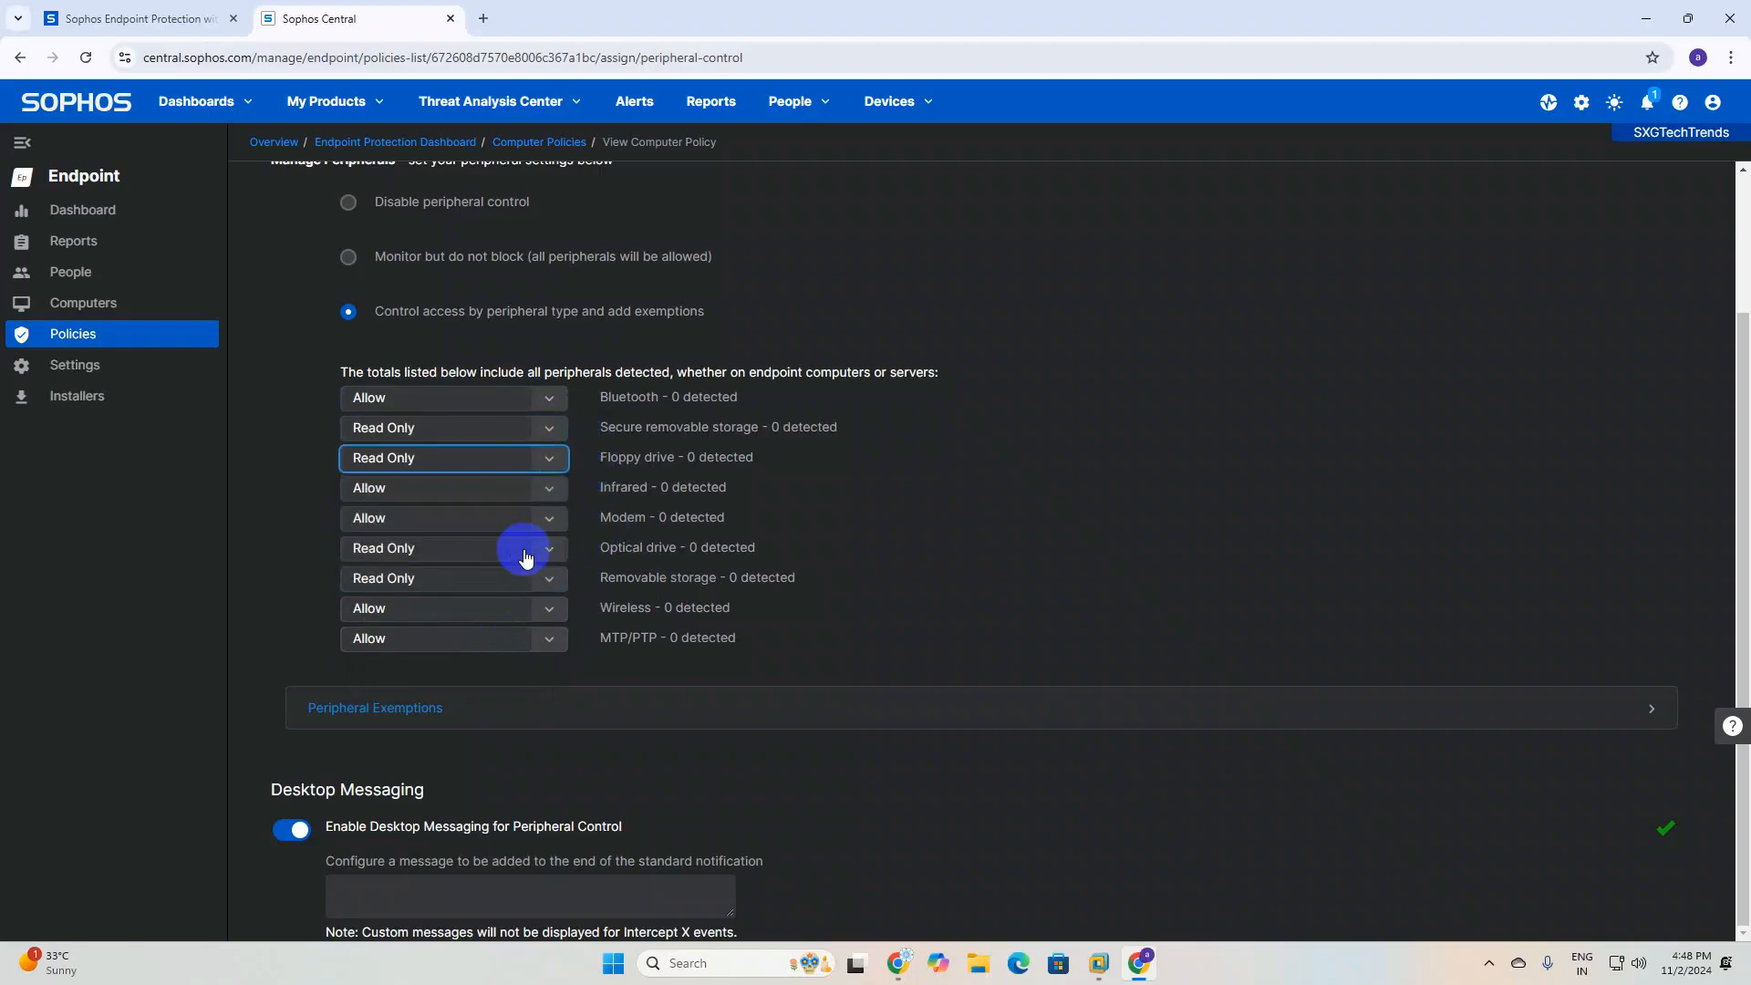
Set MTP/PTP and modem access to Block in the Full Access policy
click(557, 642)
click(404, 706)
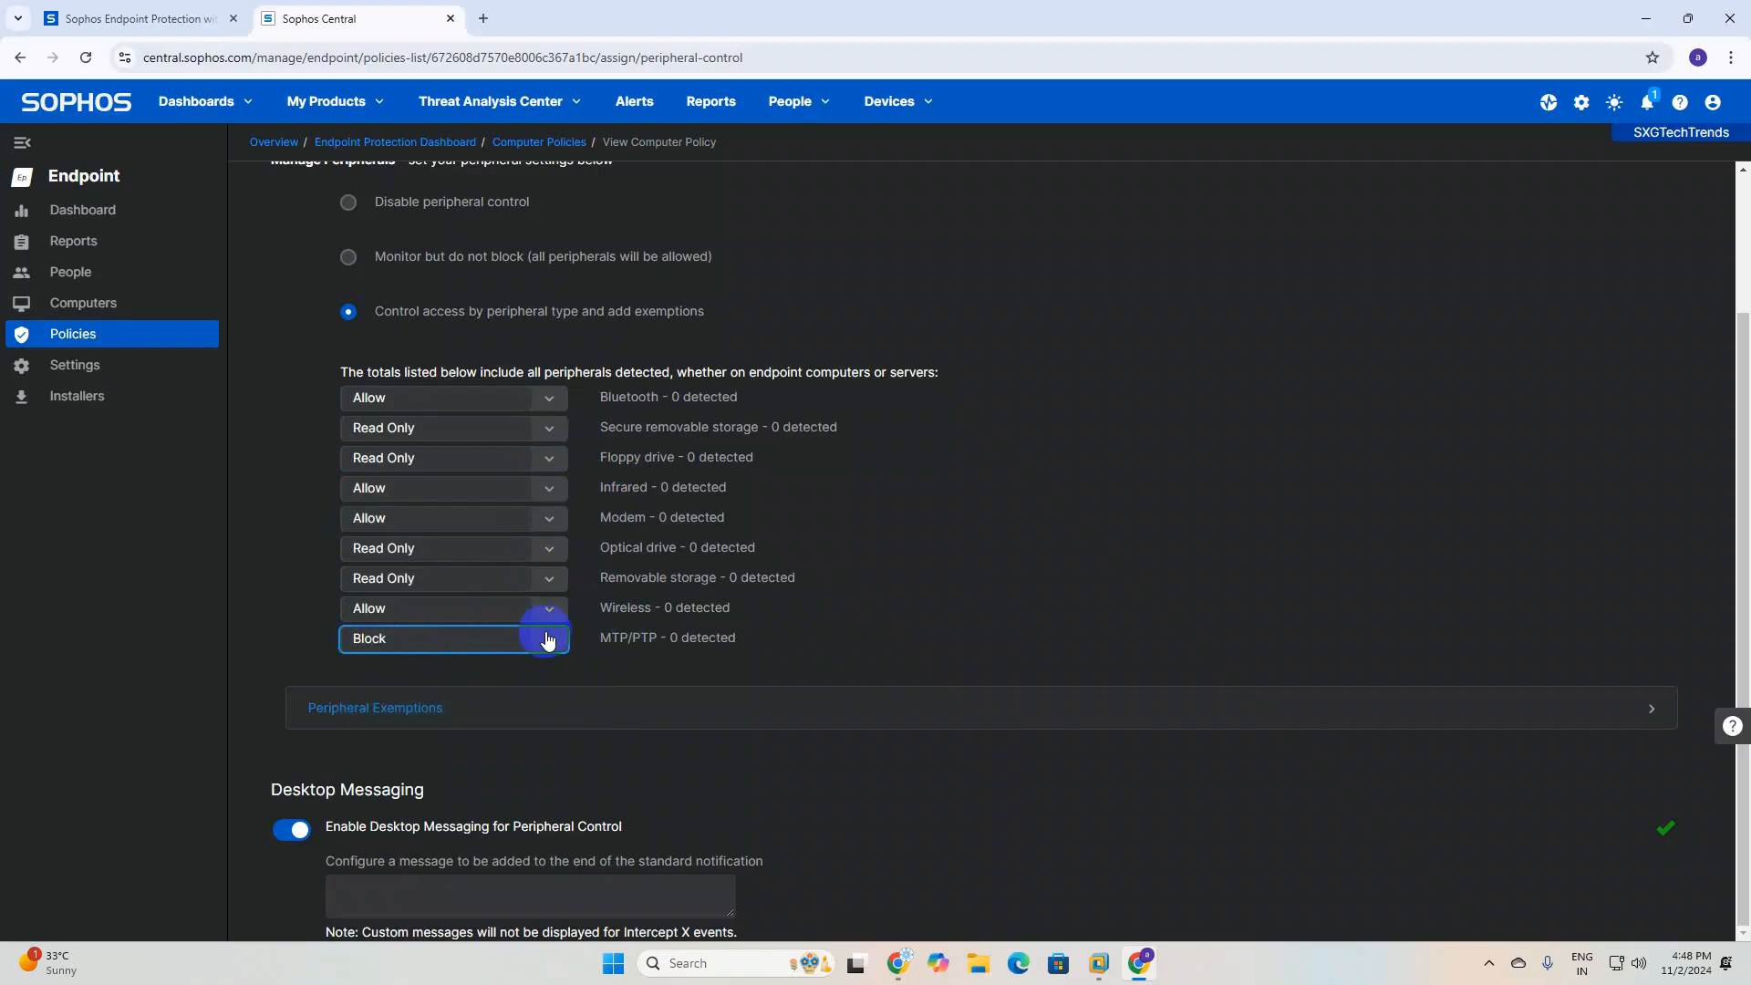
click(558, 519)
click(374, 586)
click(756, 585)
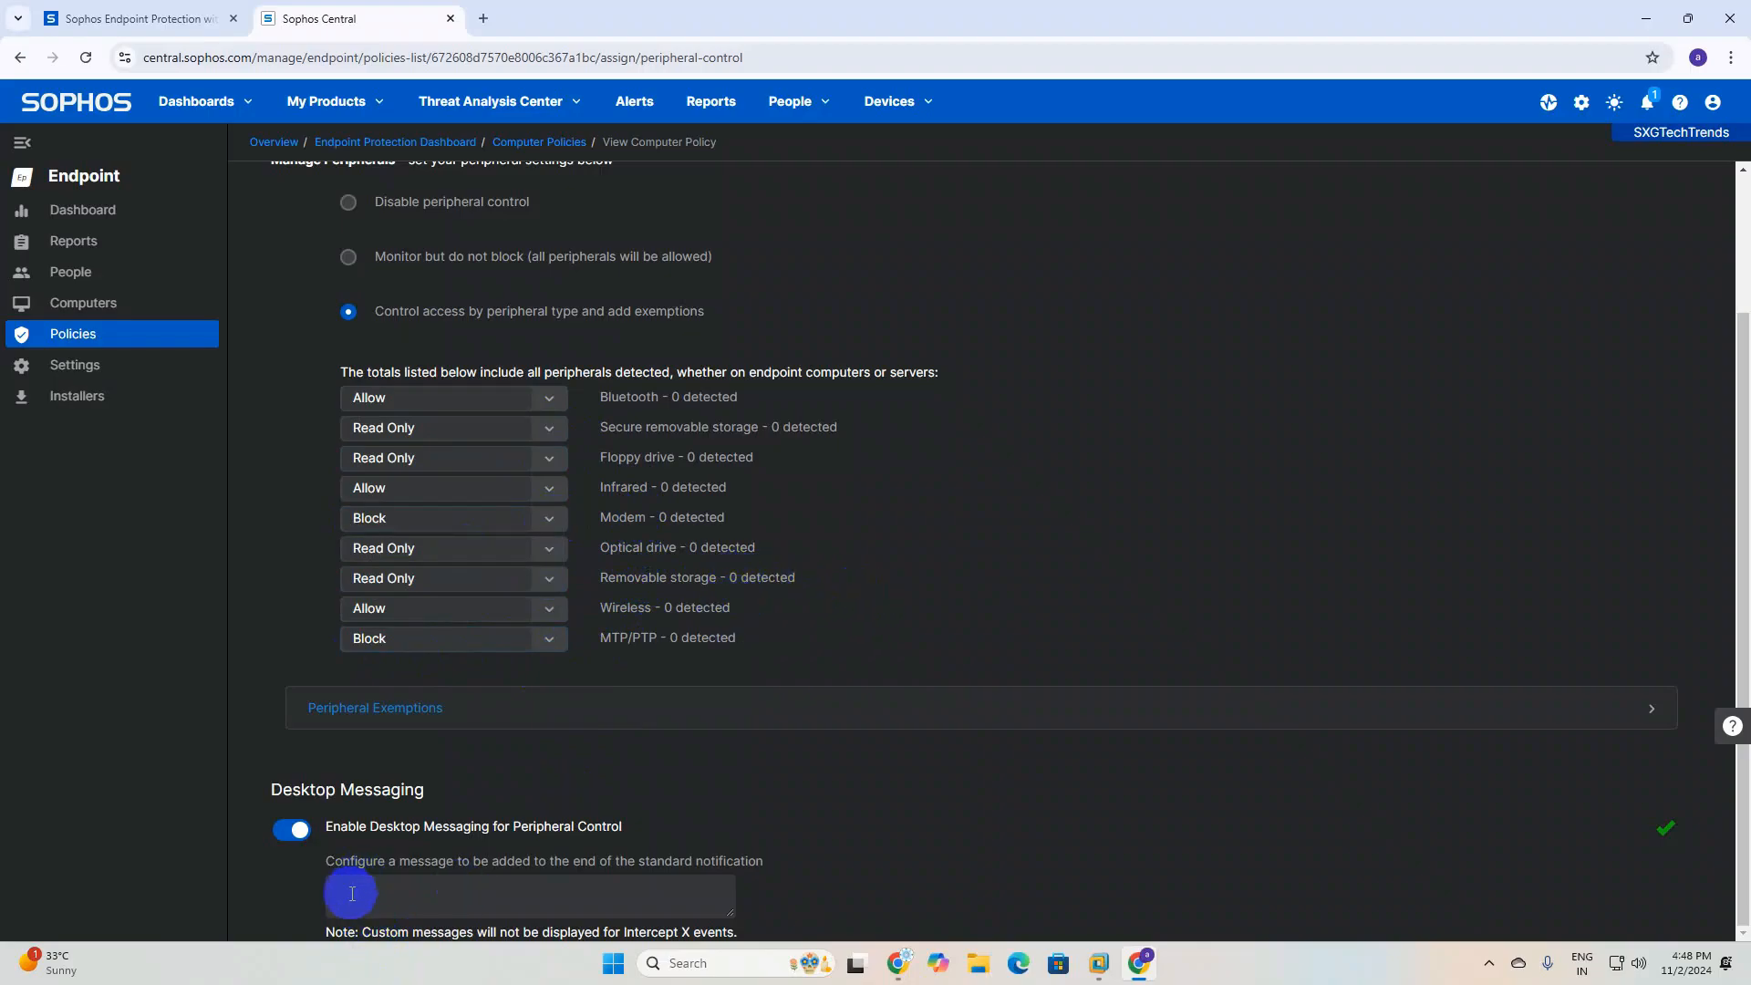
Add the desktop message "If you Get error please connect to IT" to the Full Access policy and save the policy
key(Caps_Lock)
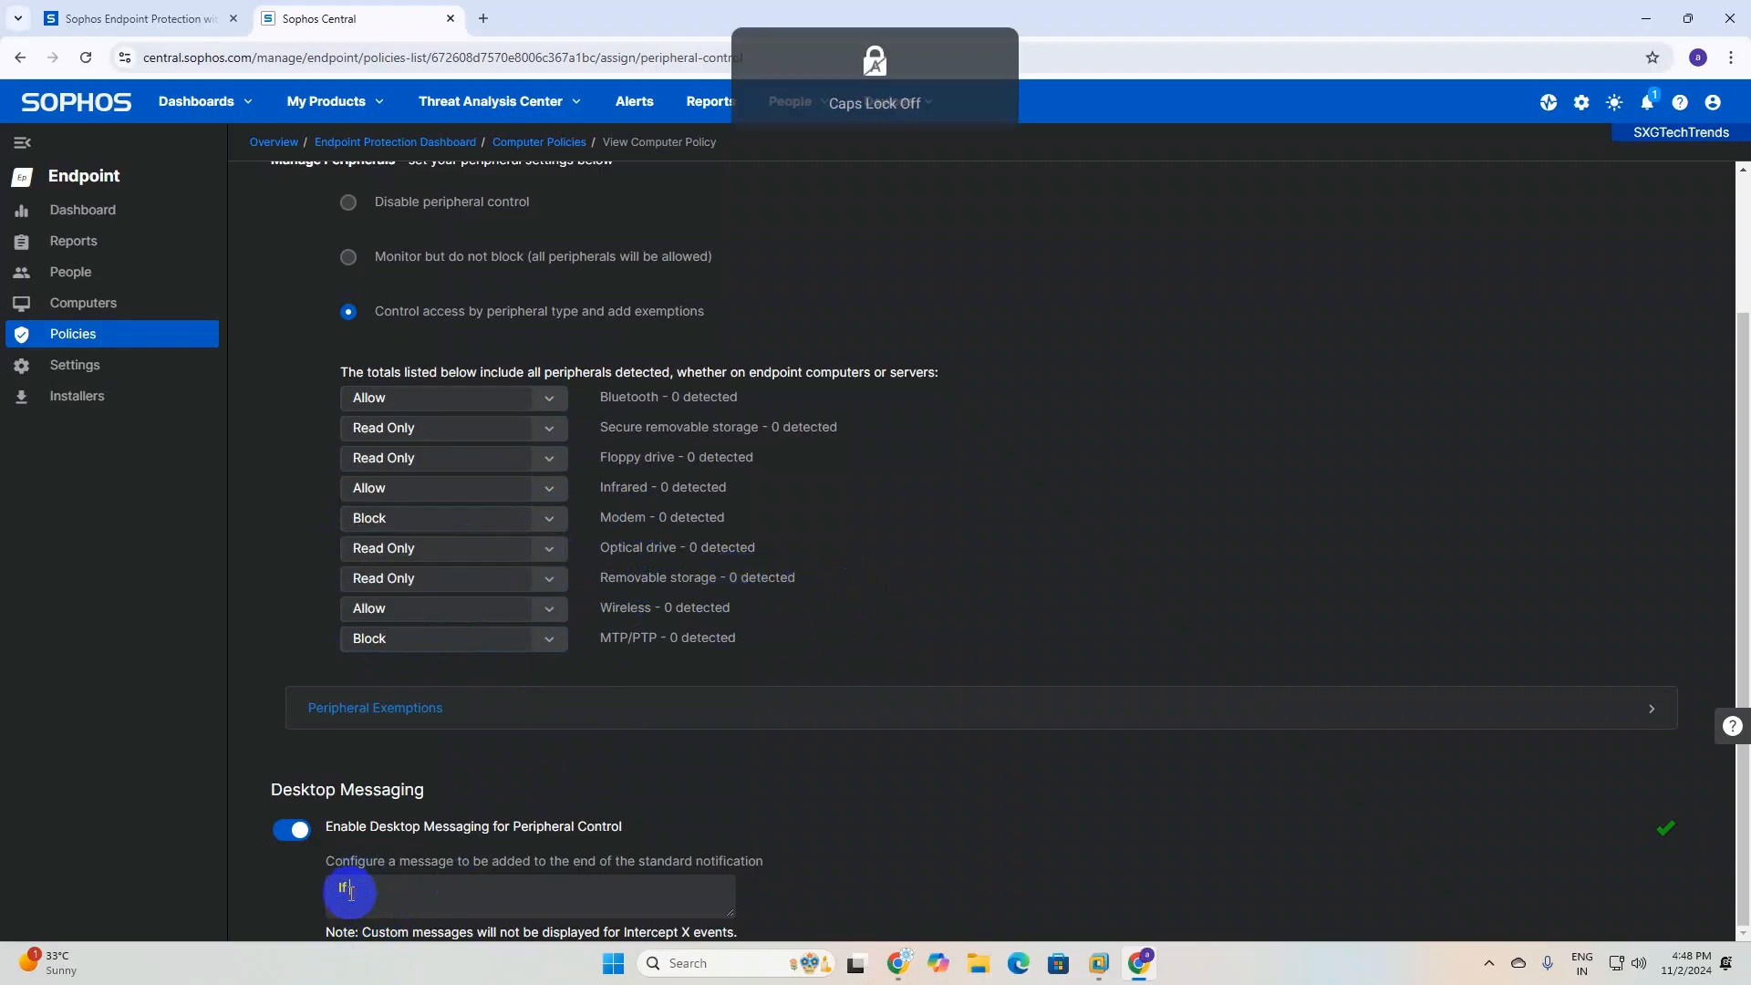
text(you Get error please con)
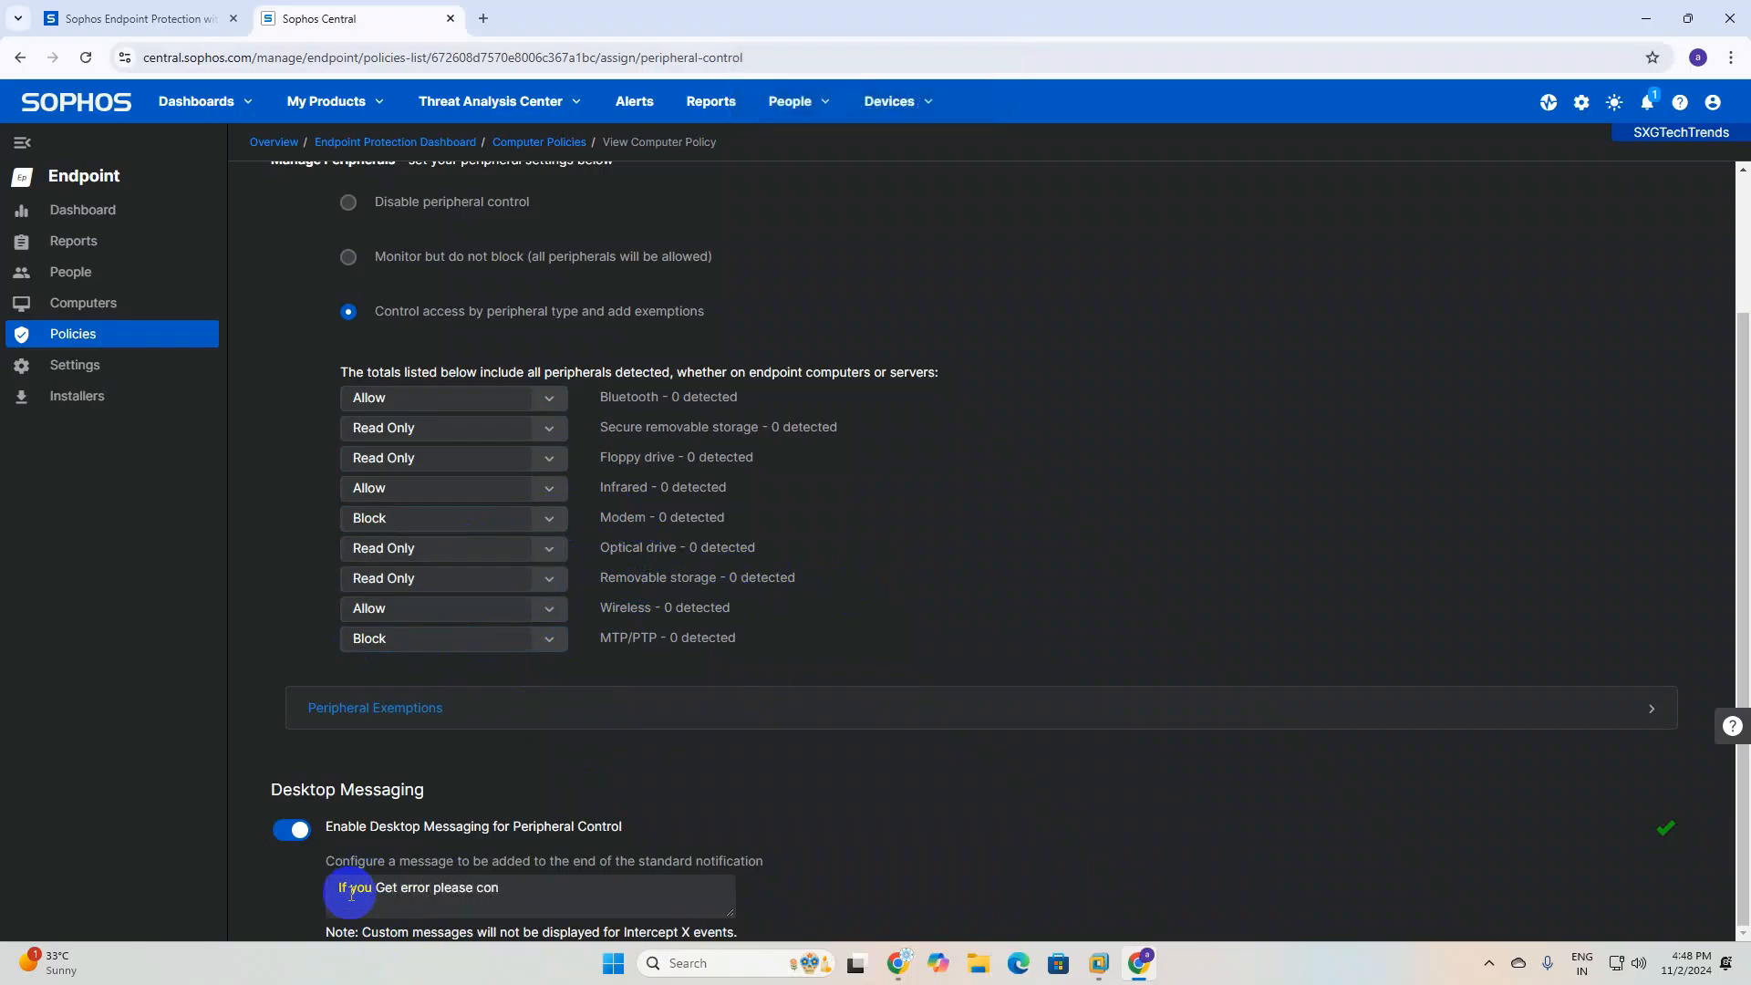
text(nect to)
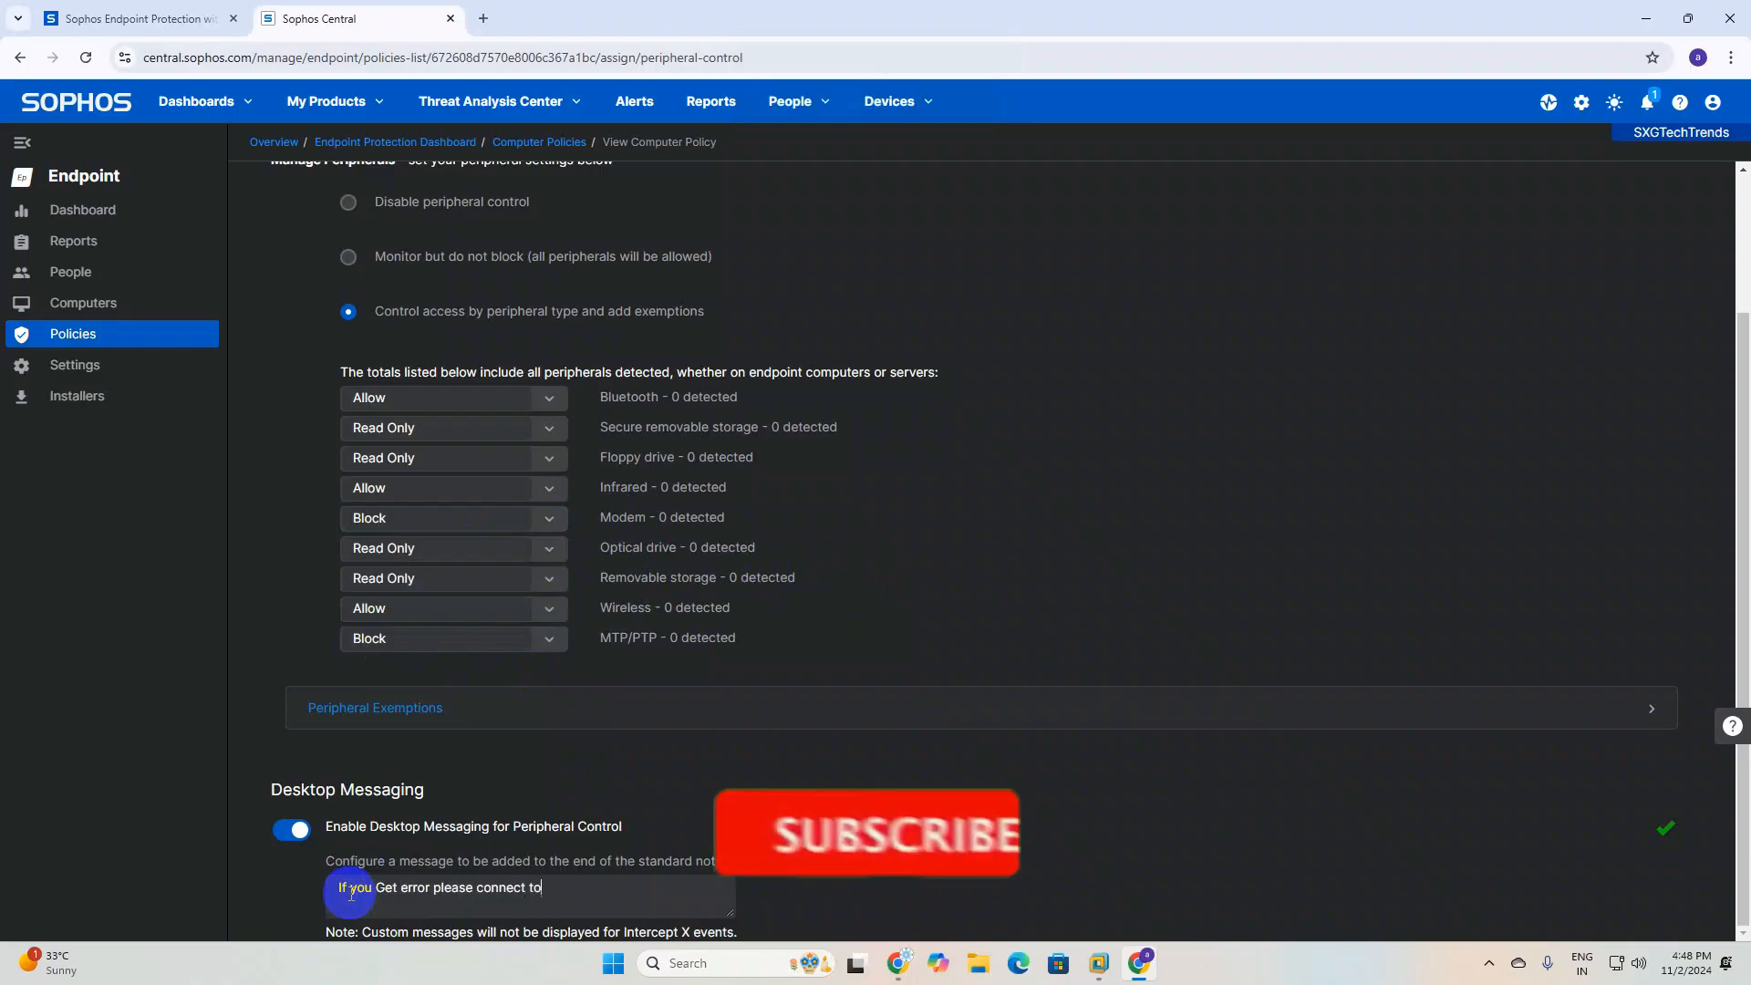
key(Caps_Lock)
text(IT)
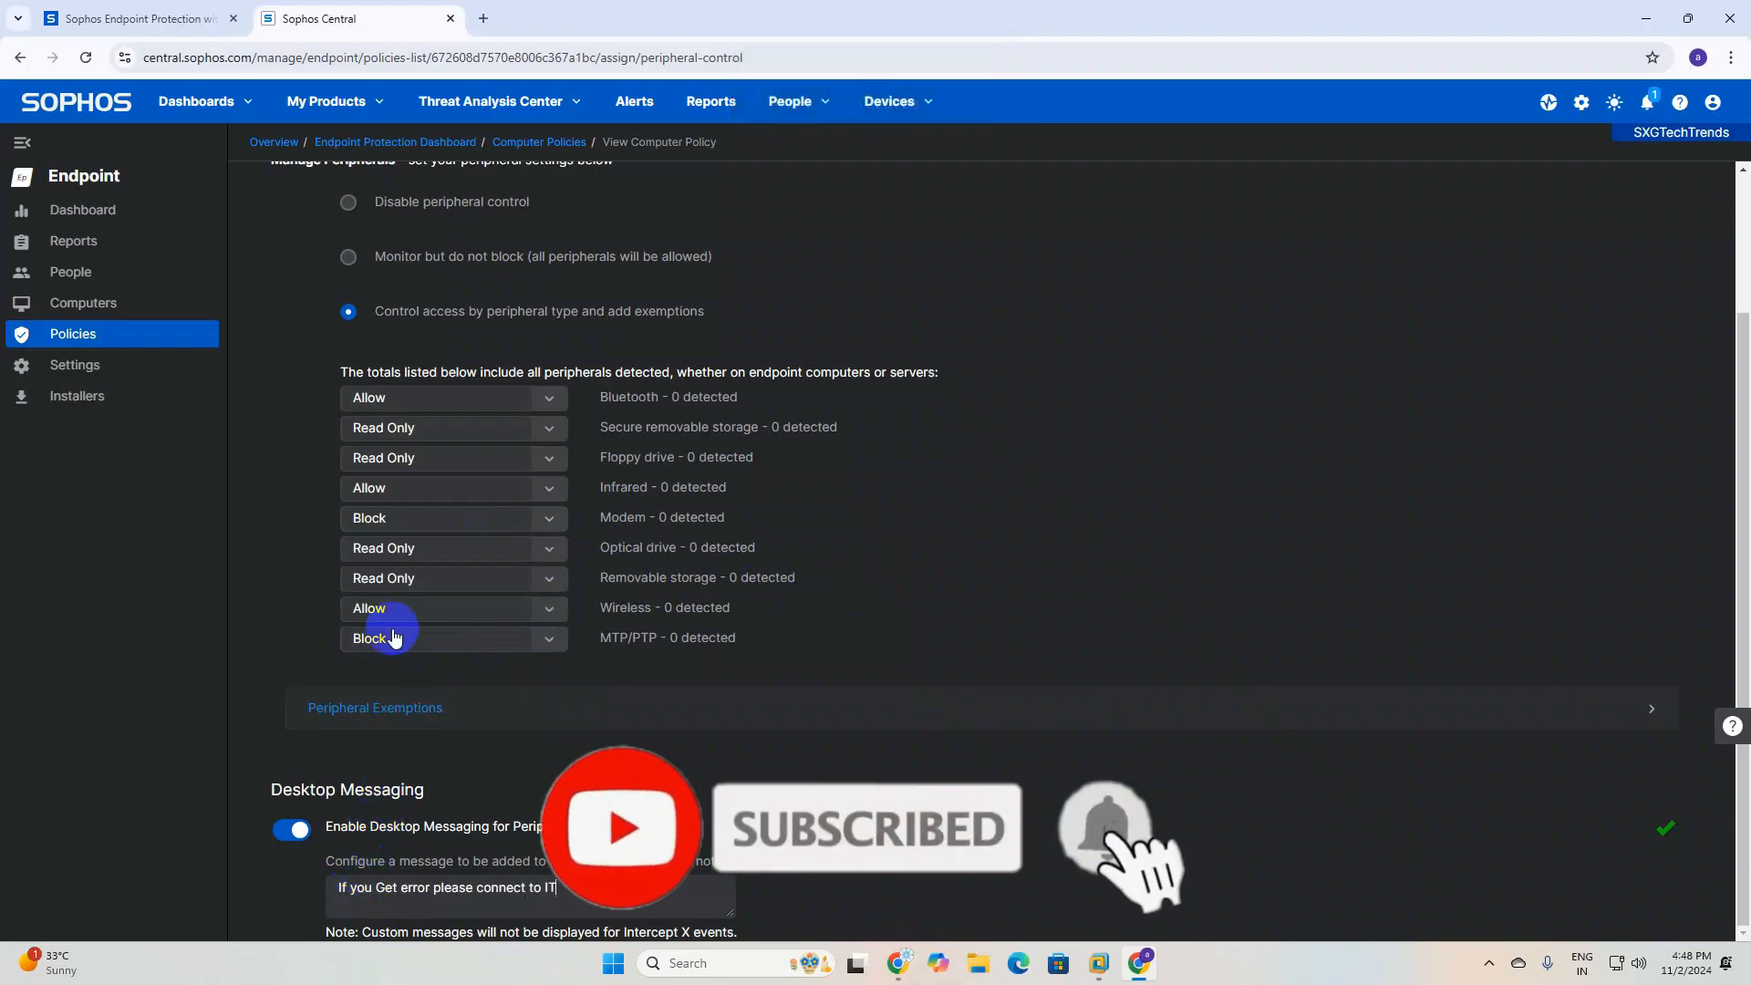
scroll(565, 515, up, 3)
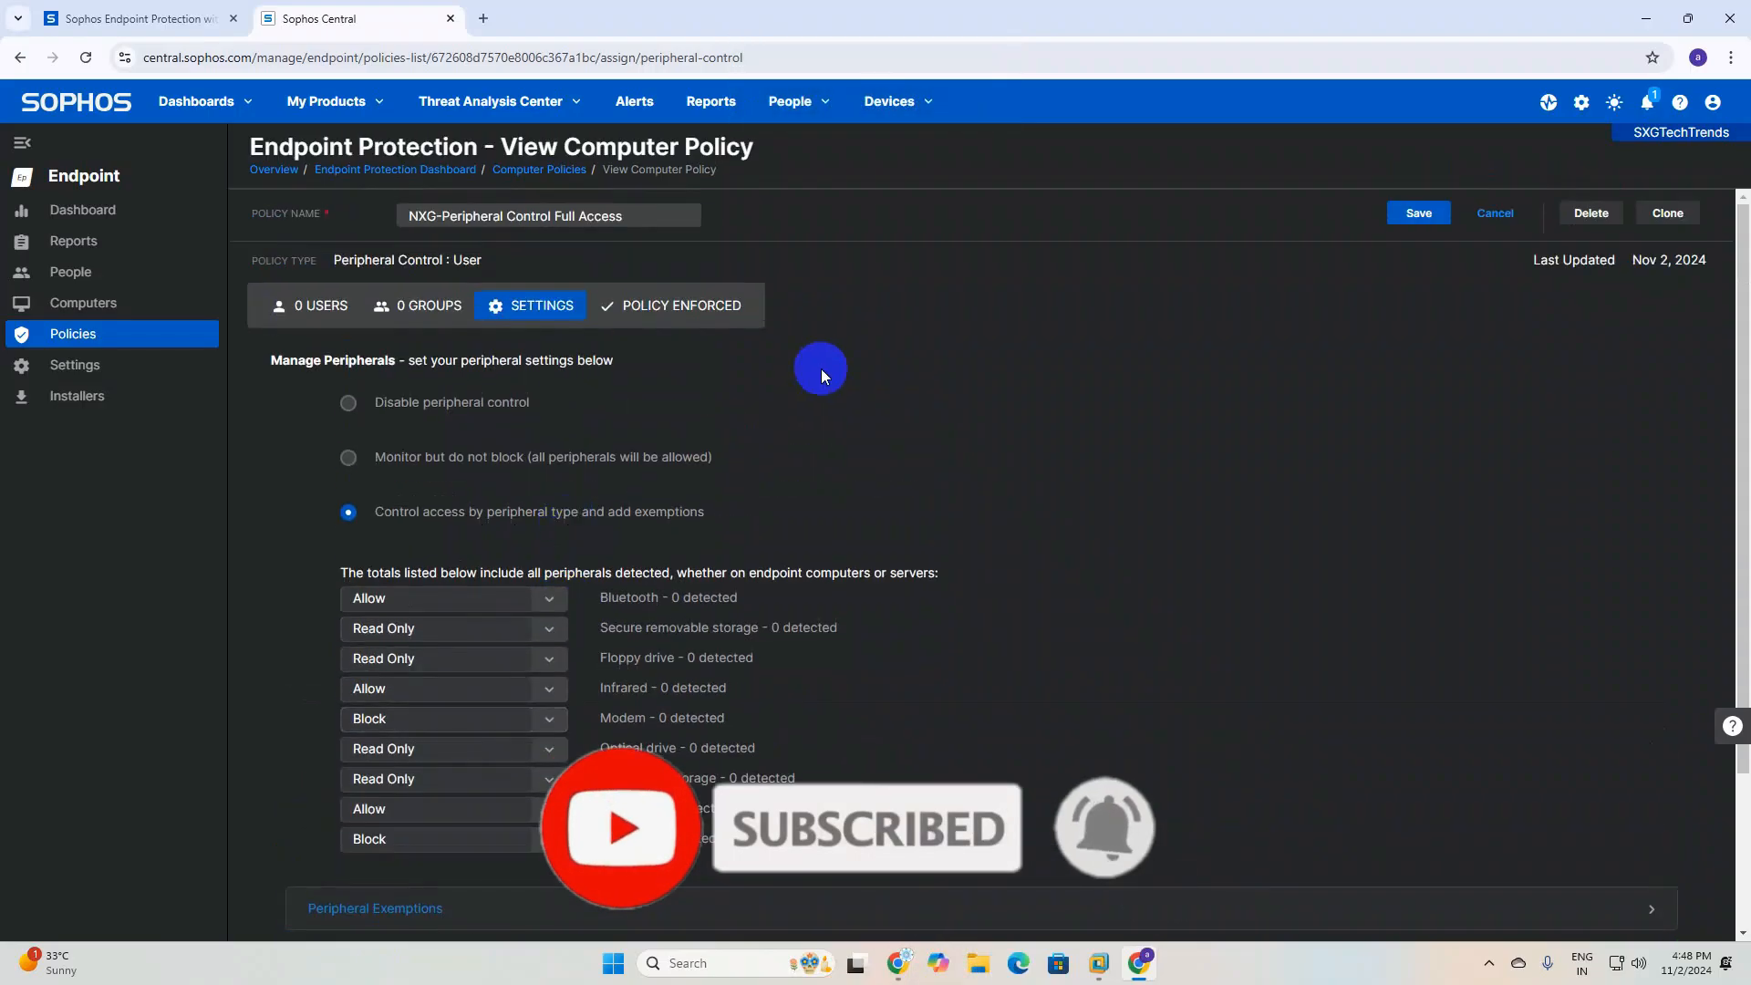
click(1421, 214)
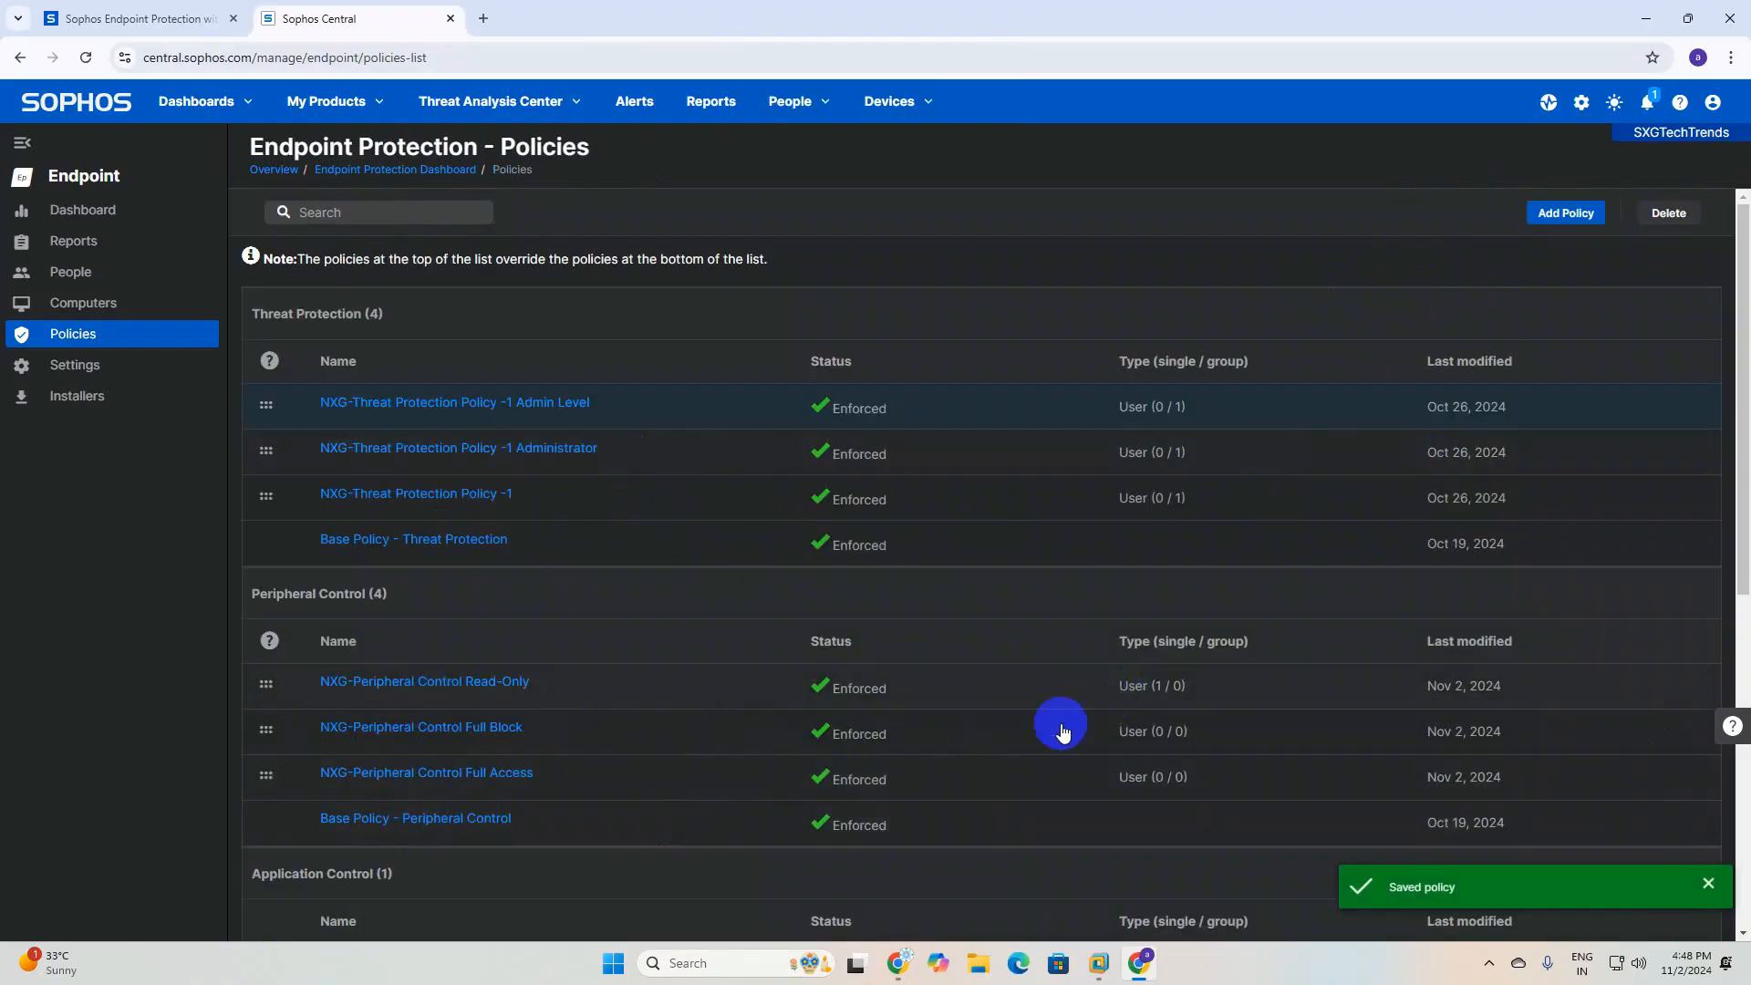
Assign the user DEMOPC1\PC1 to the NXG-Peripheral Control Full Block policy and save it
click(404, 734)
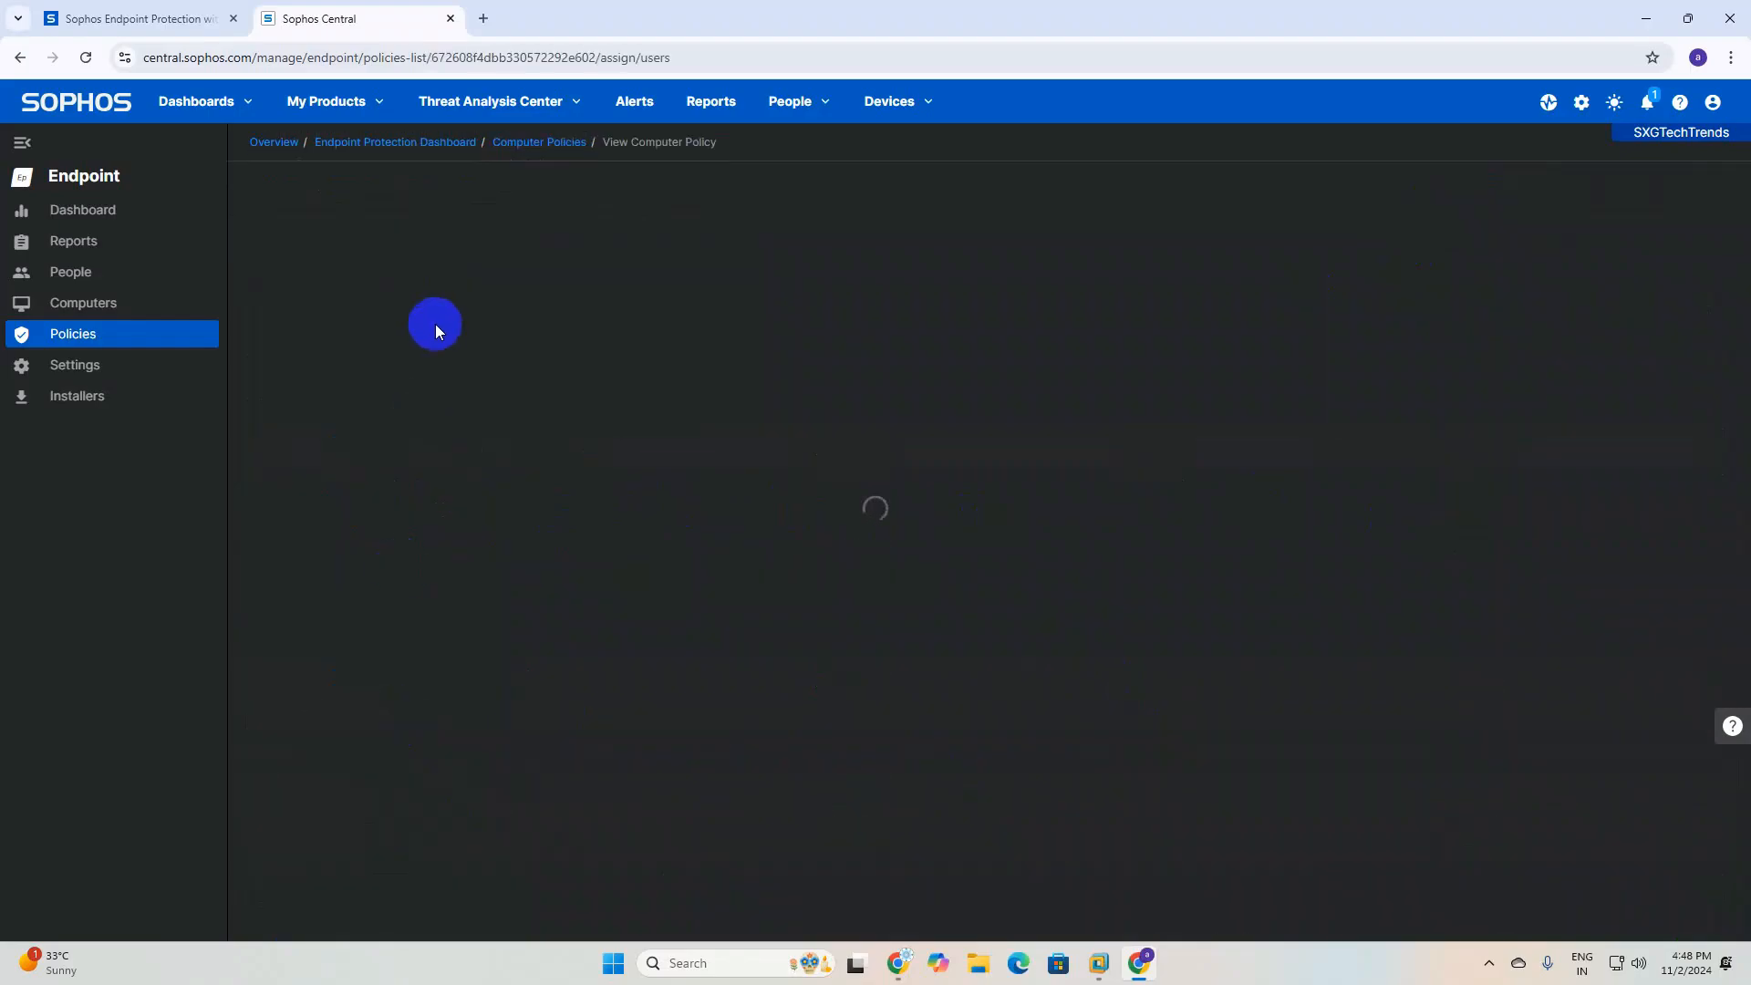
click(534, 310)
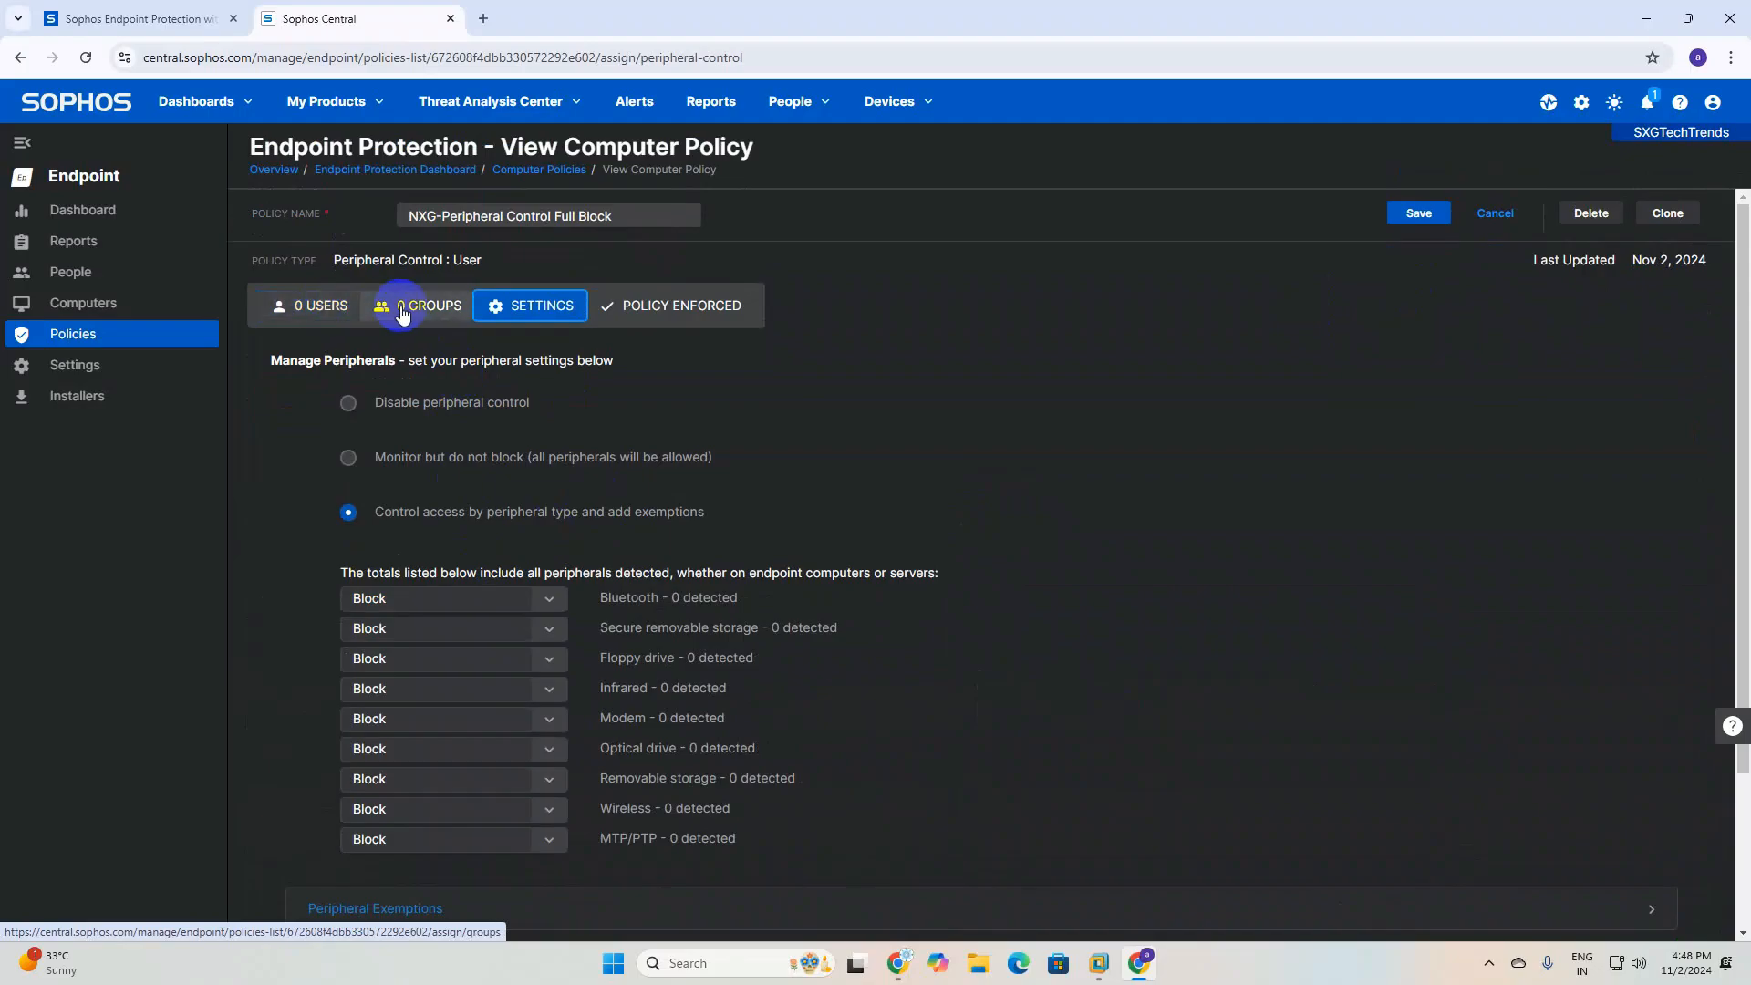
click(287, 305)
click(273, 691)
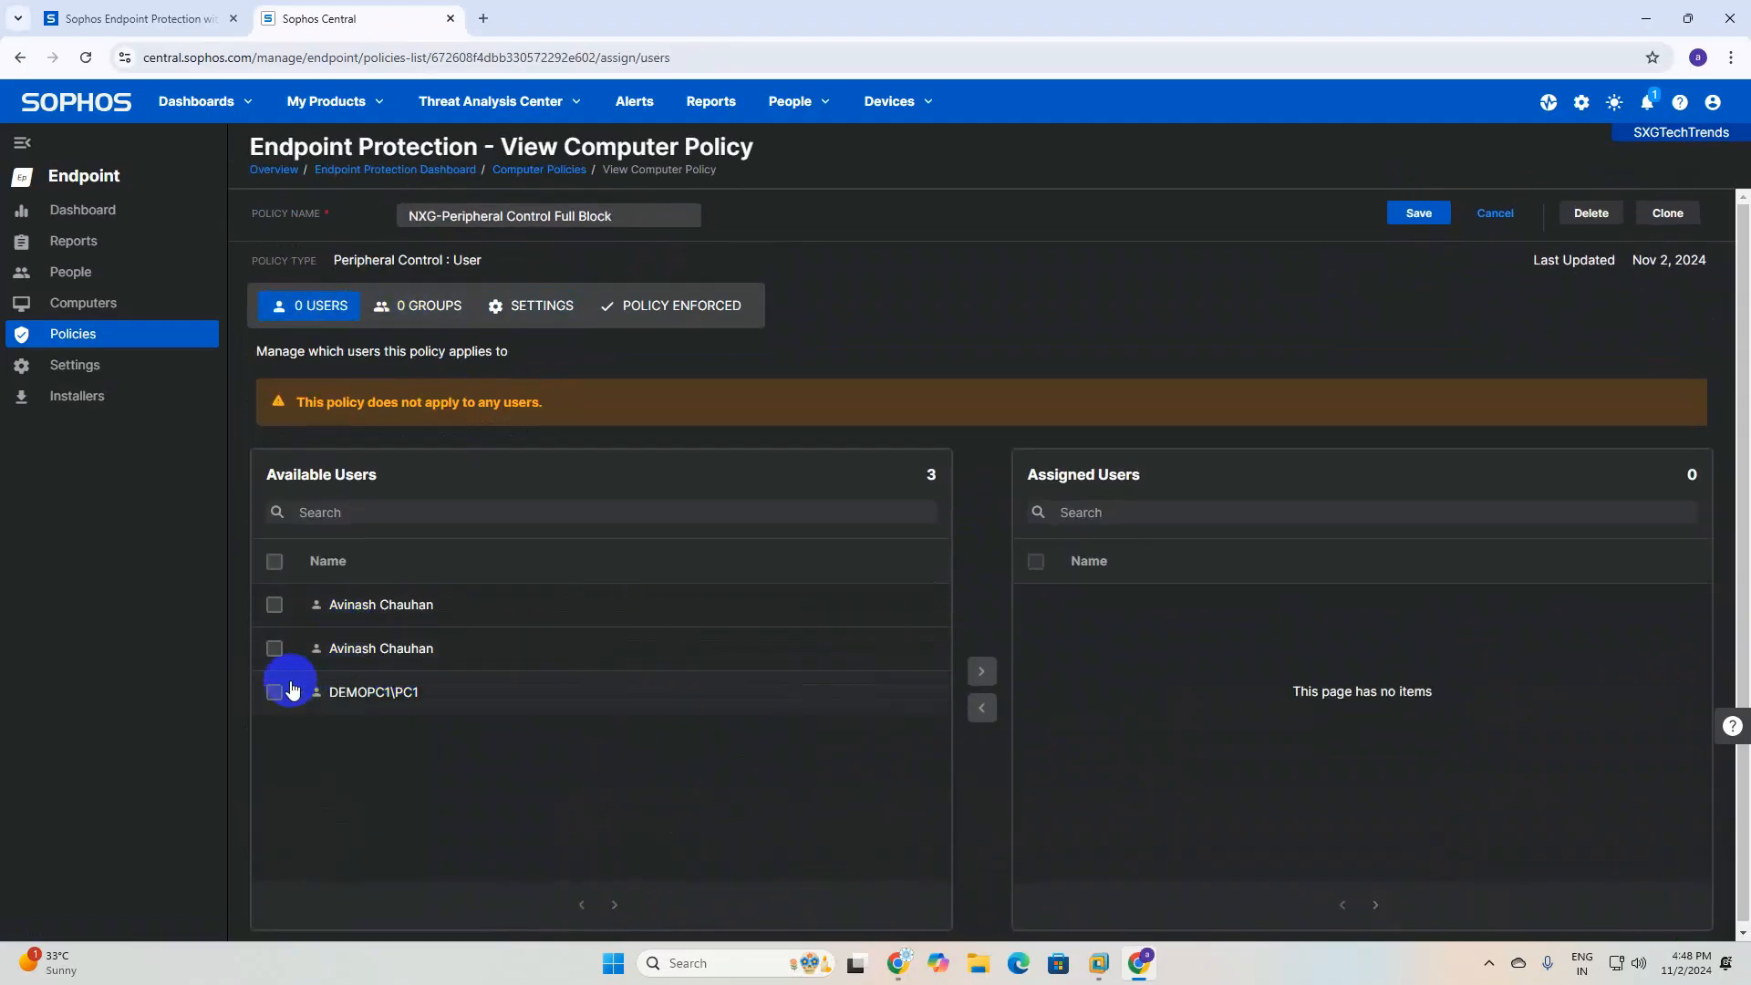
click(982, 672)
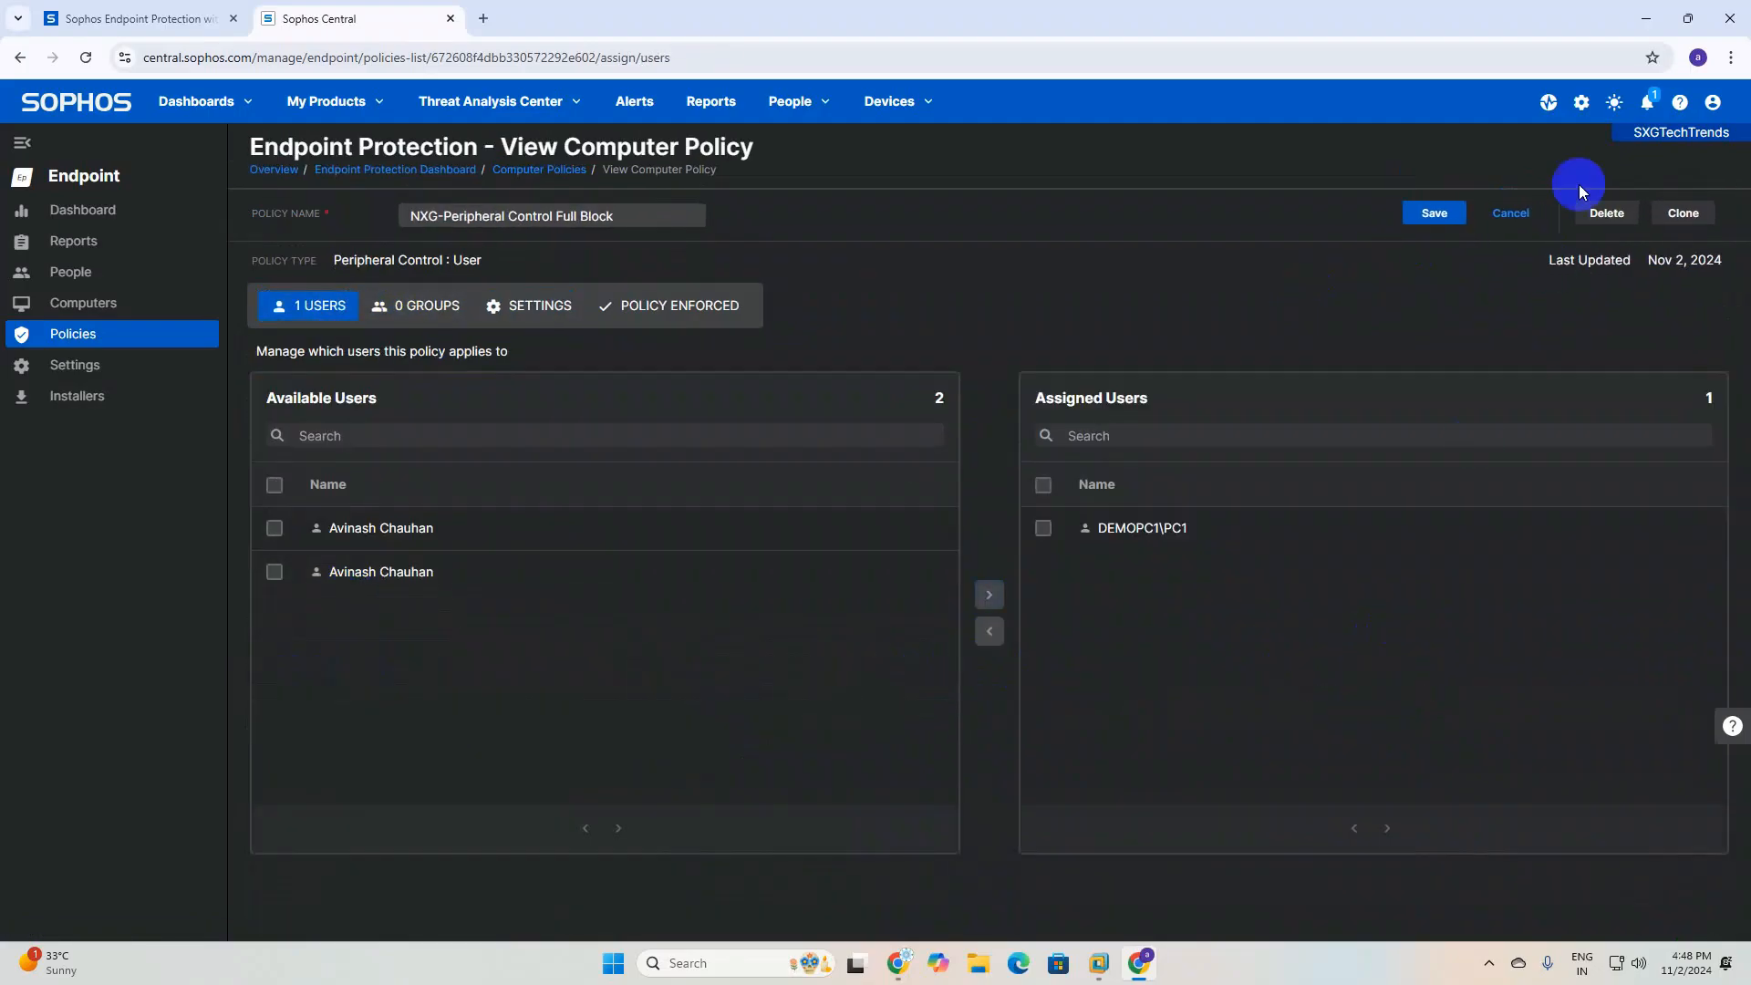
click(1433, 217)
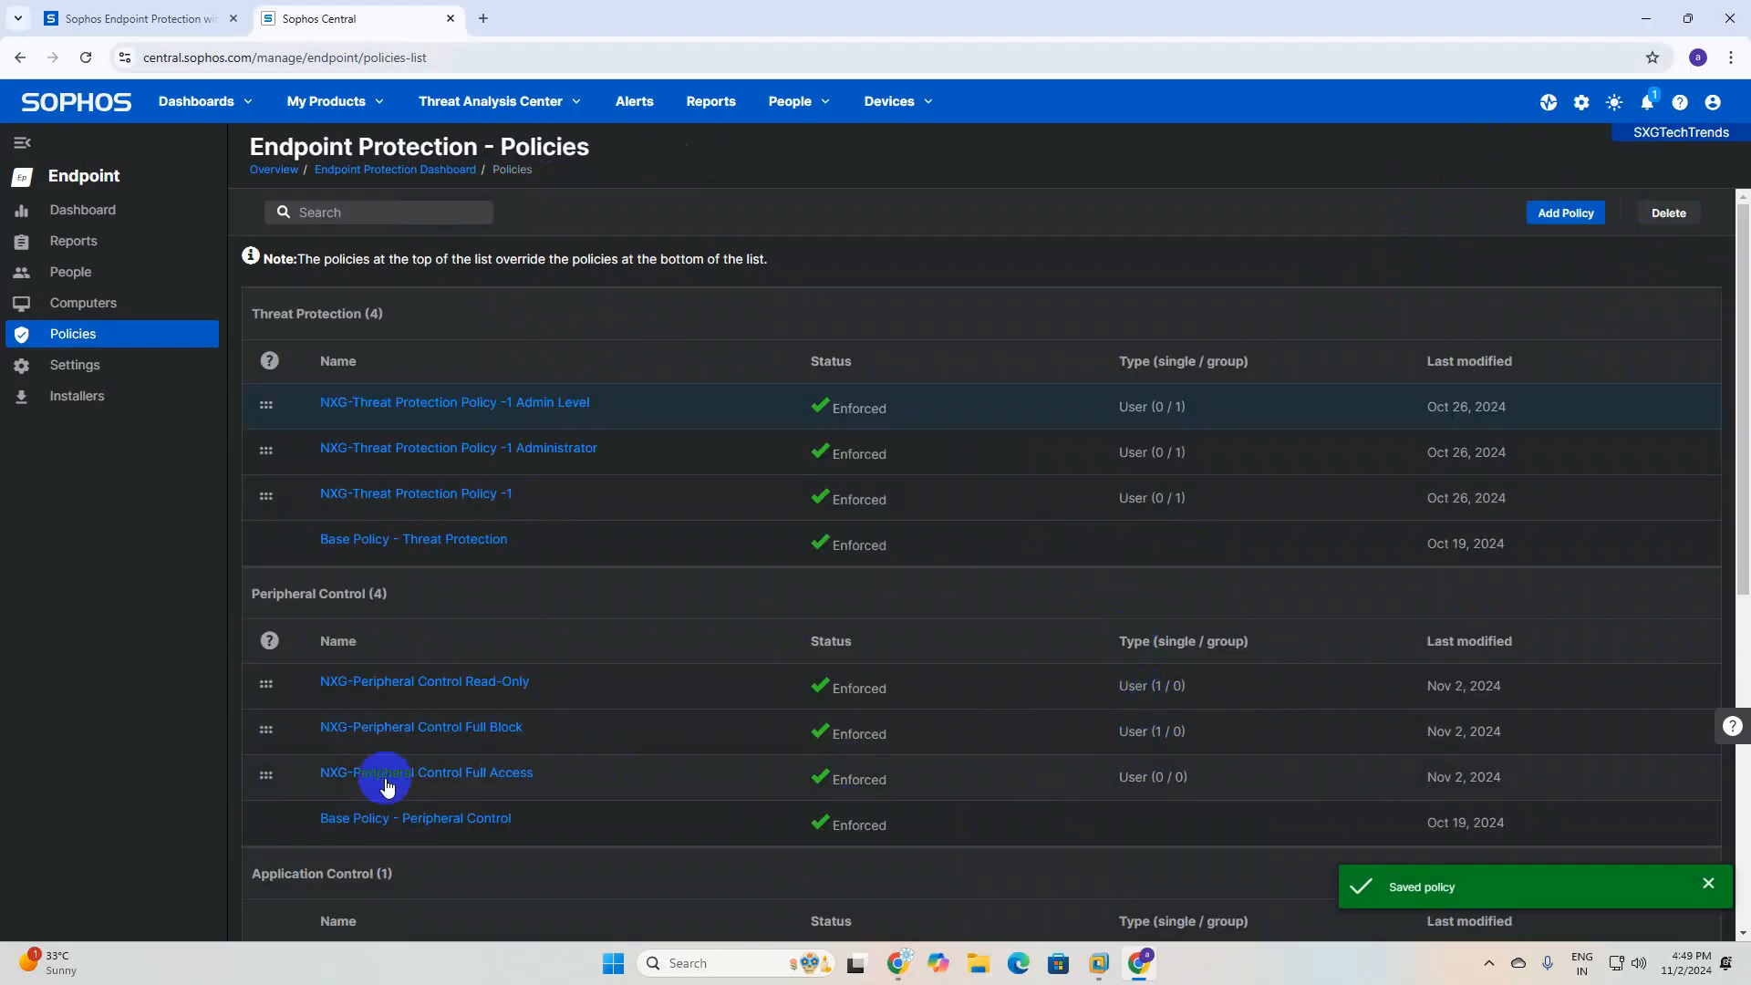
Examine the groups and settings of Base Policy - Peripheral Control, leaving without changes
click(396, 820)
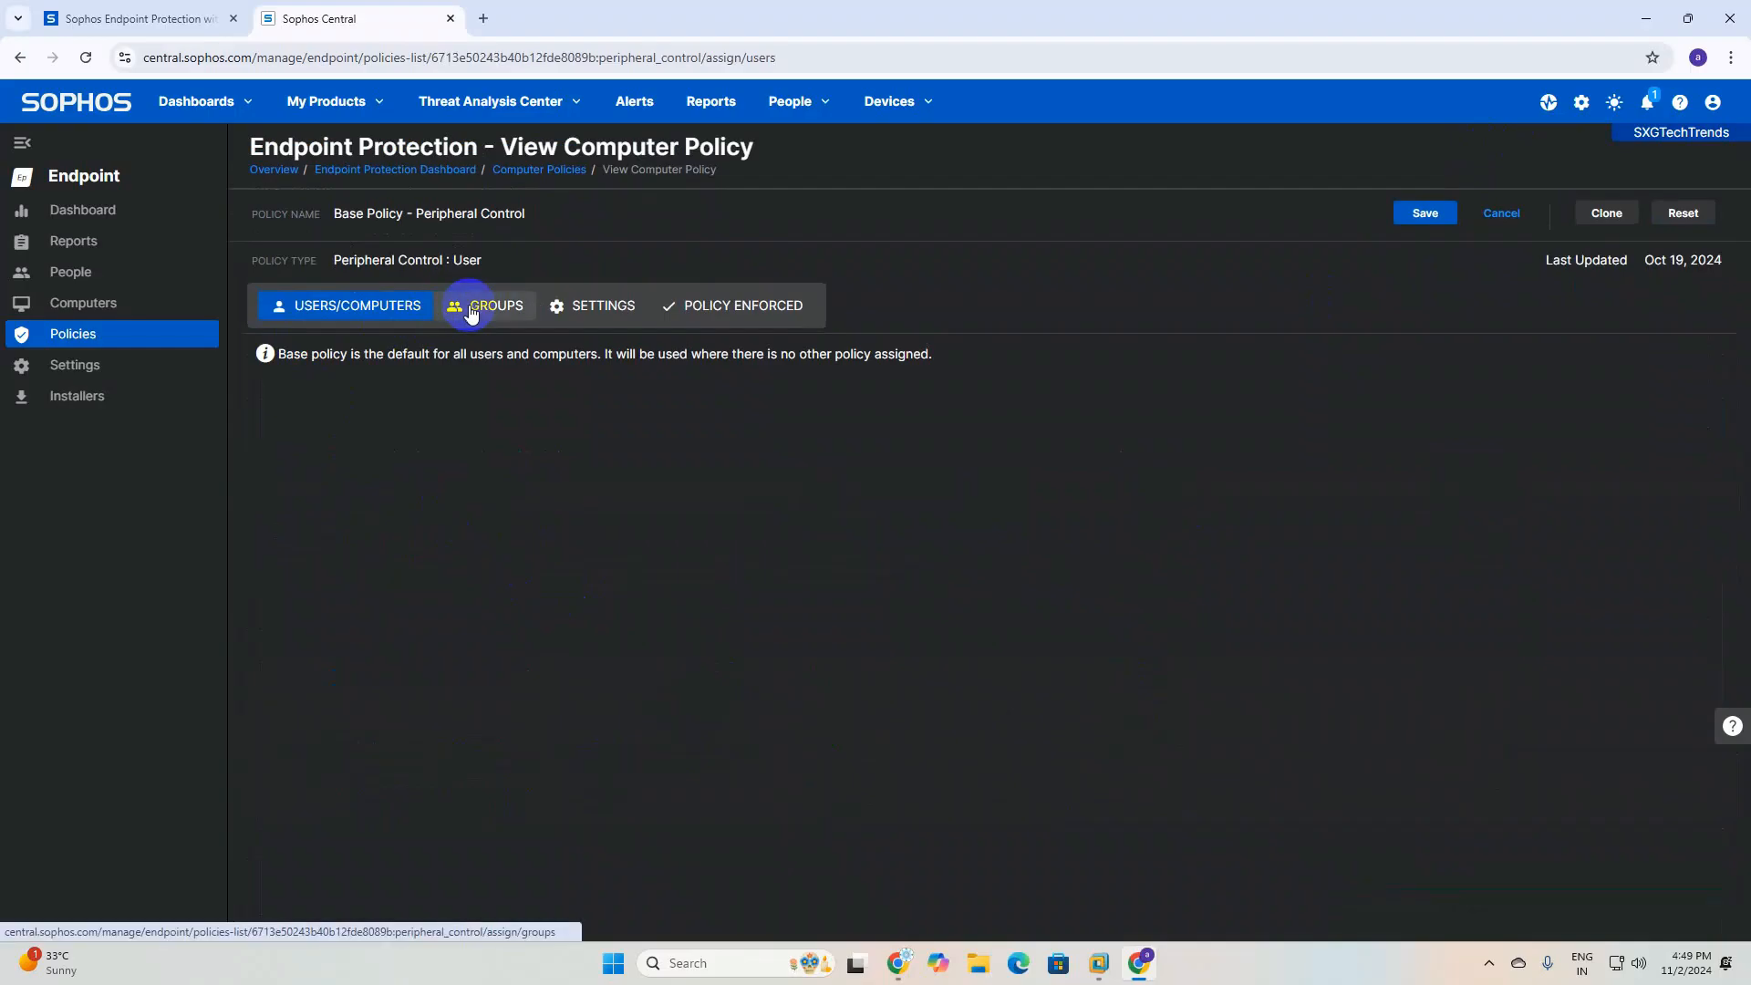
click(476, 315)
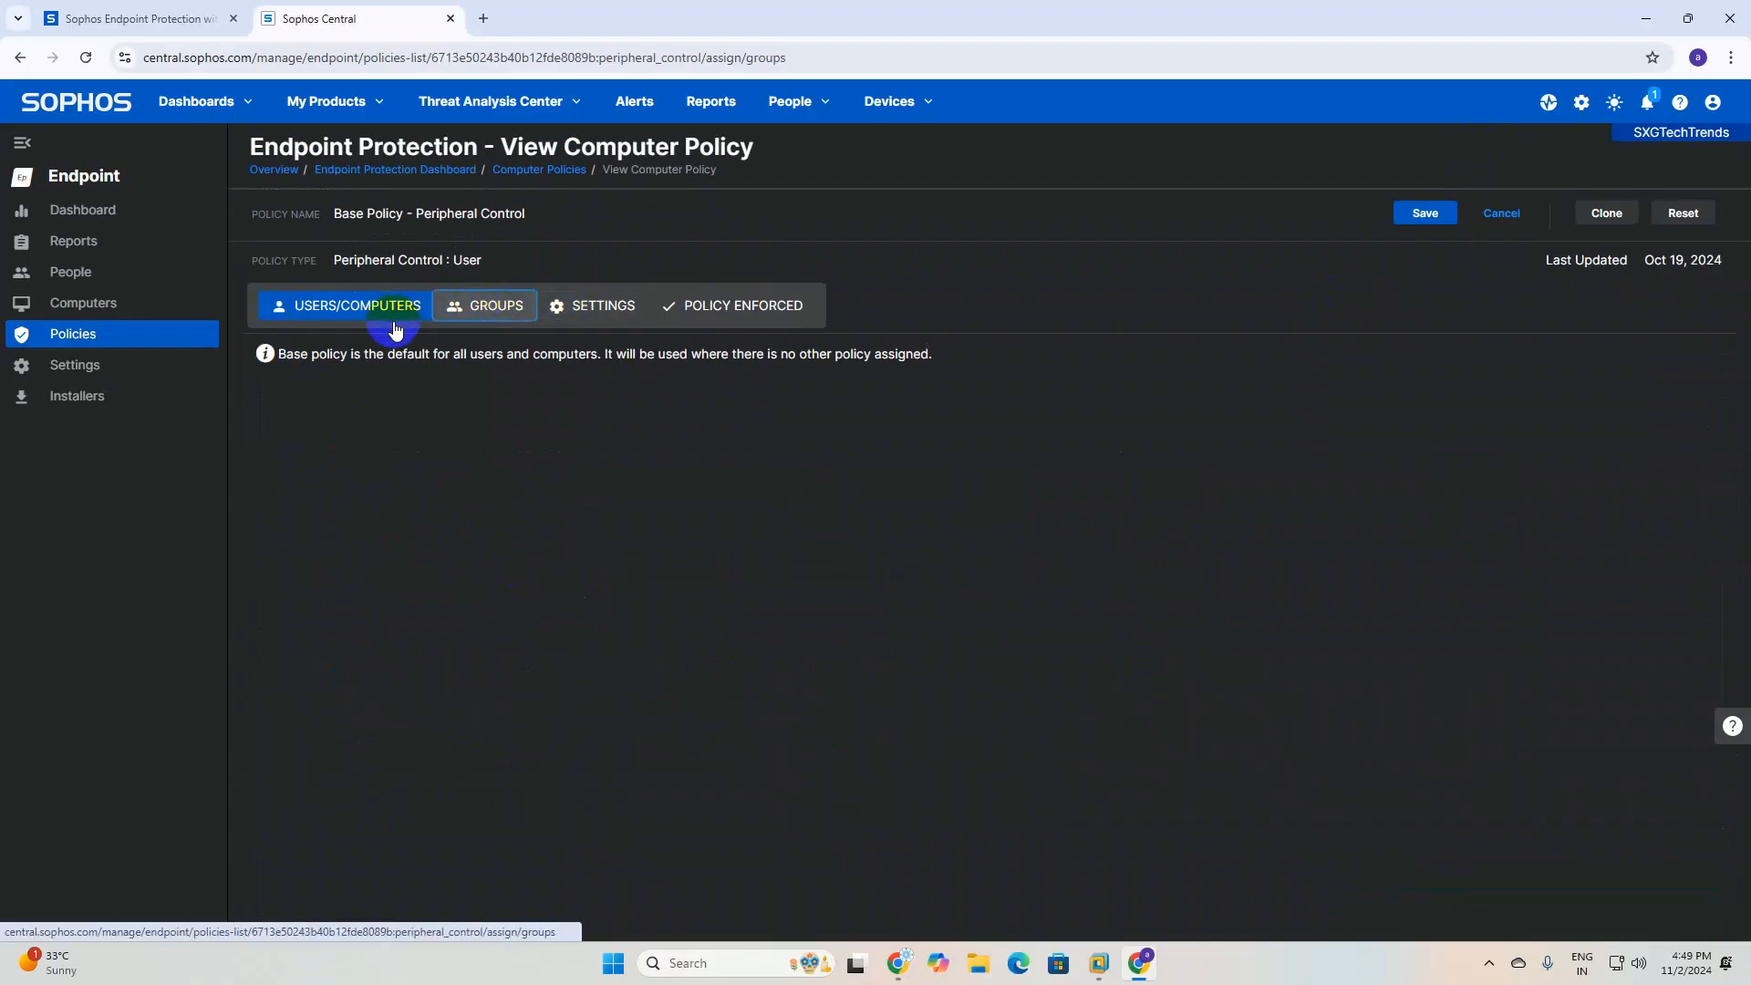
click(625, 321)
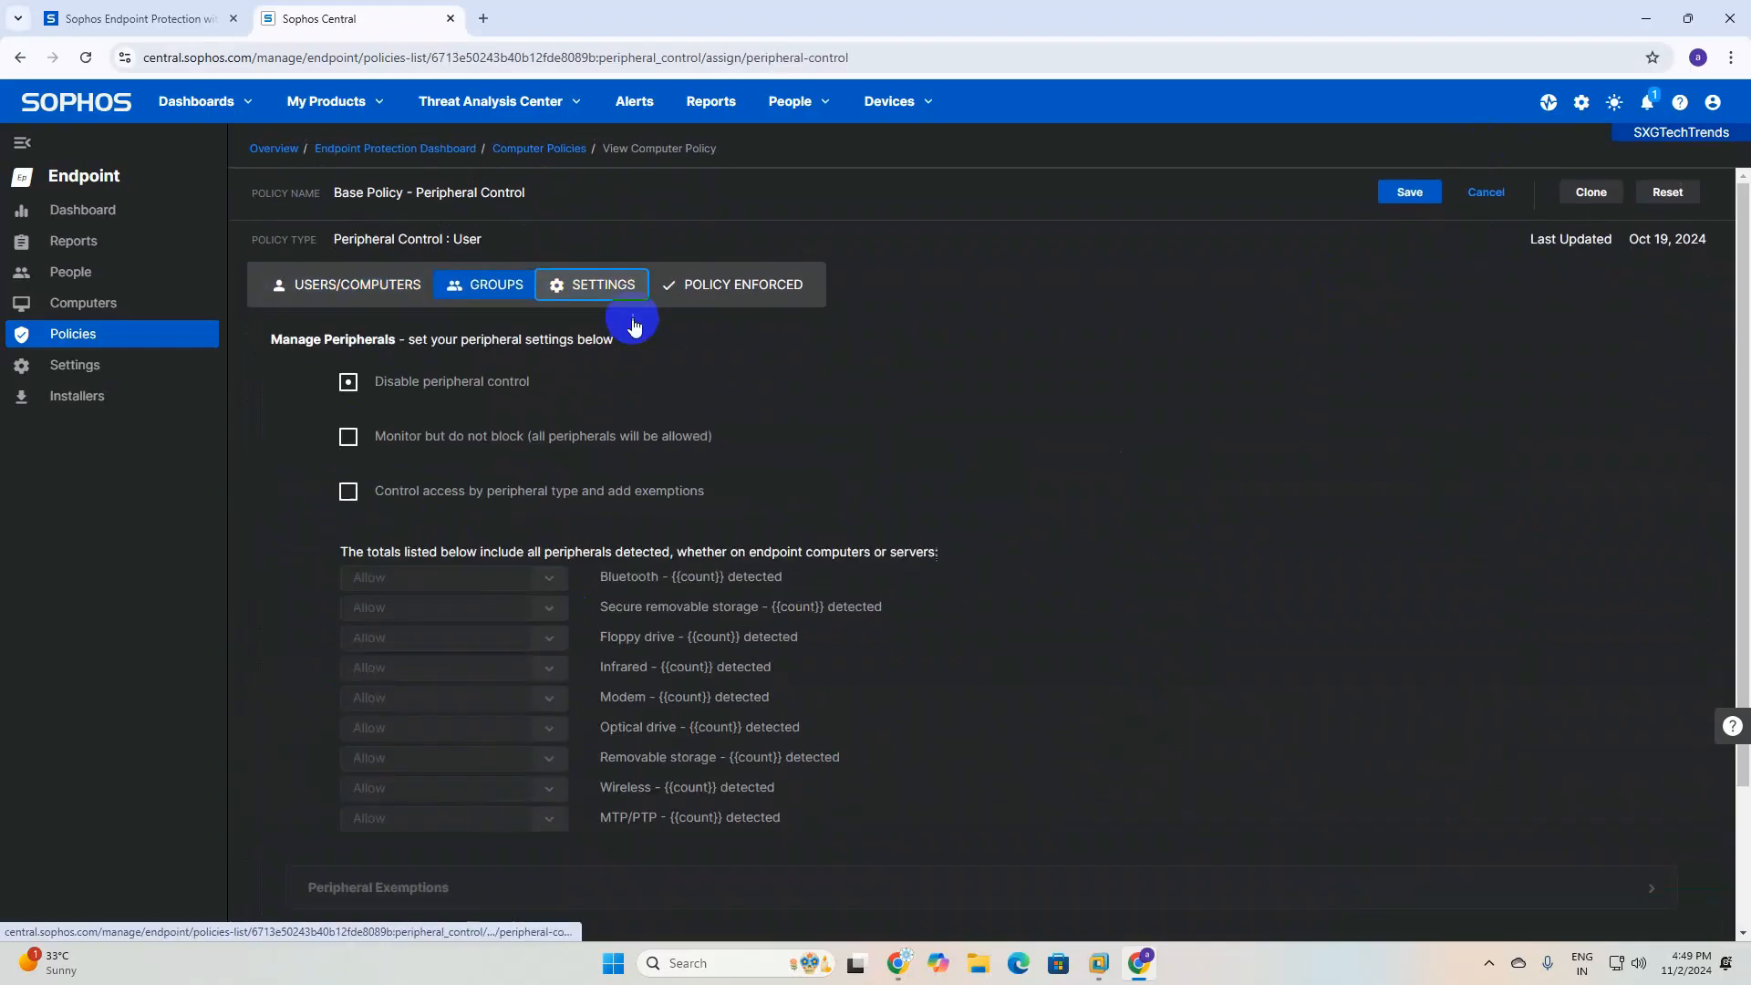
click(1484, 213)
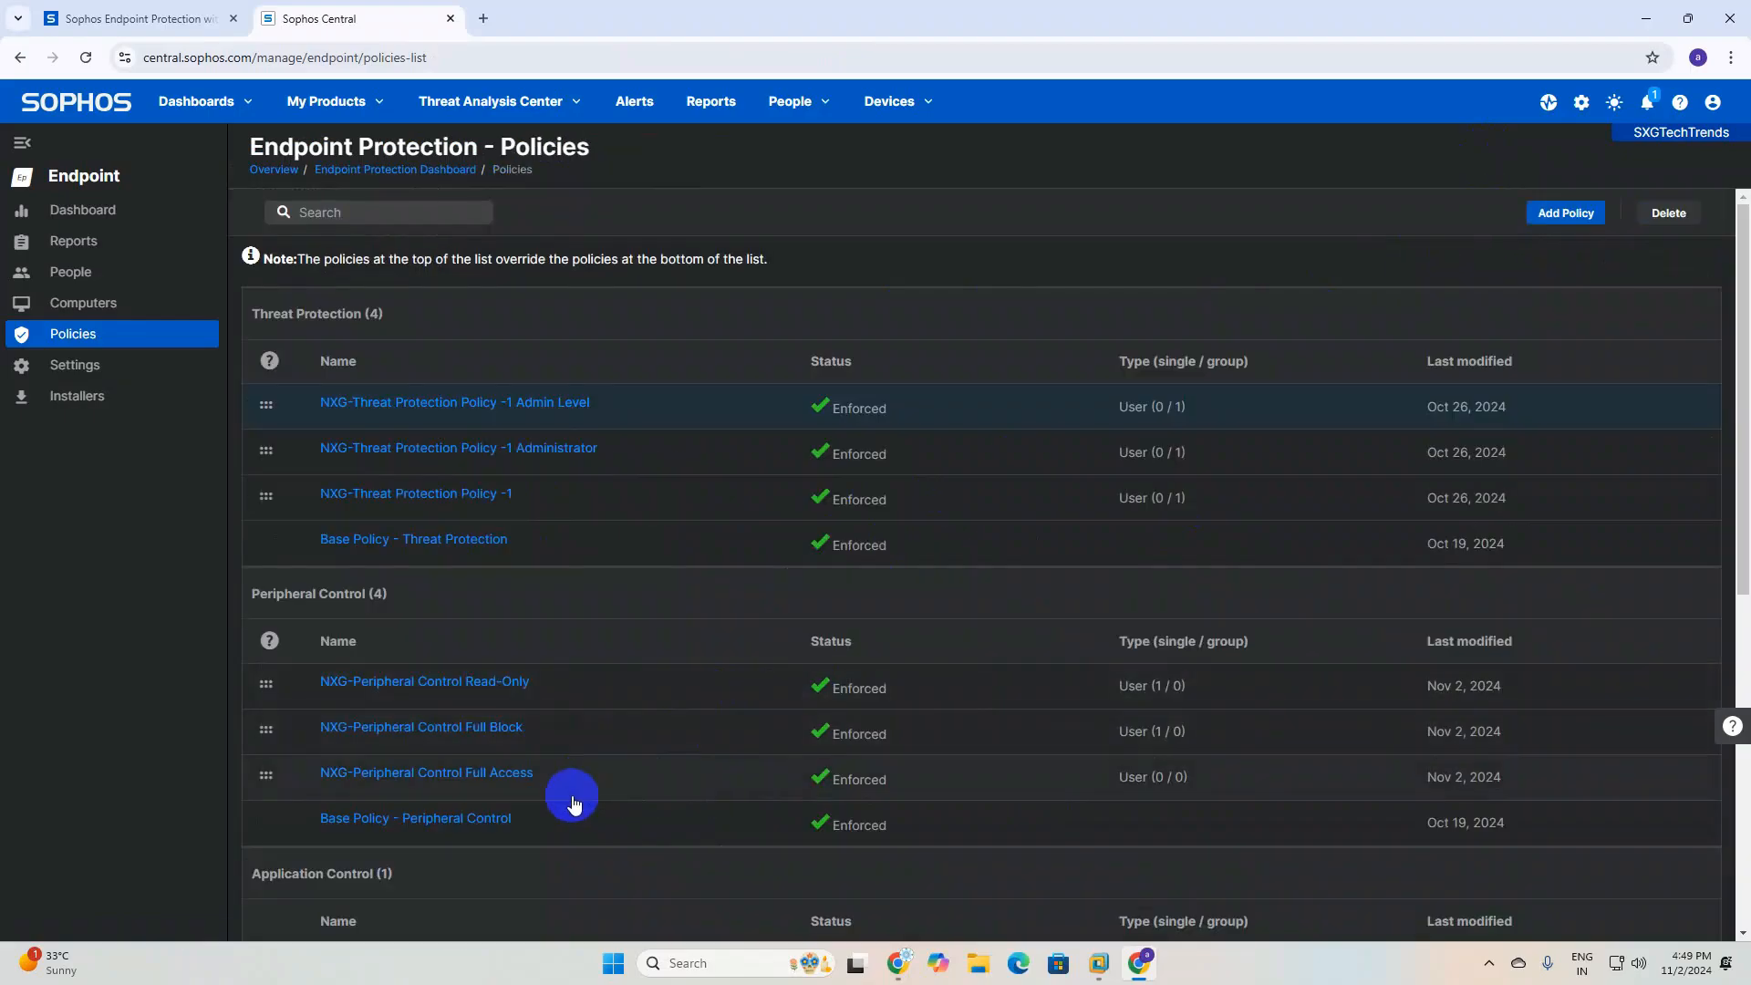
Assign the user DEMOPC1\PC1 to the NXG-Peripheral Control Full Access policy and save it
click(483, 774)
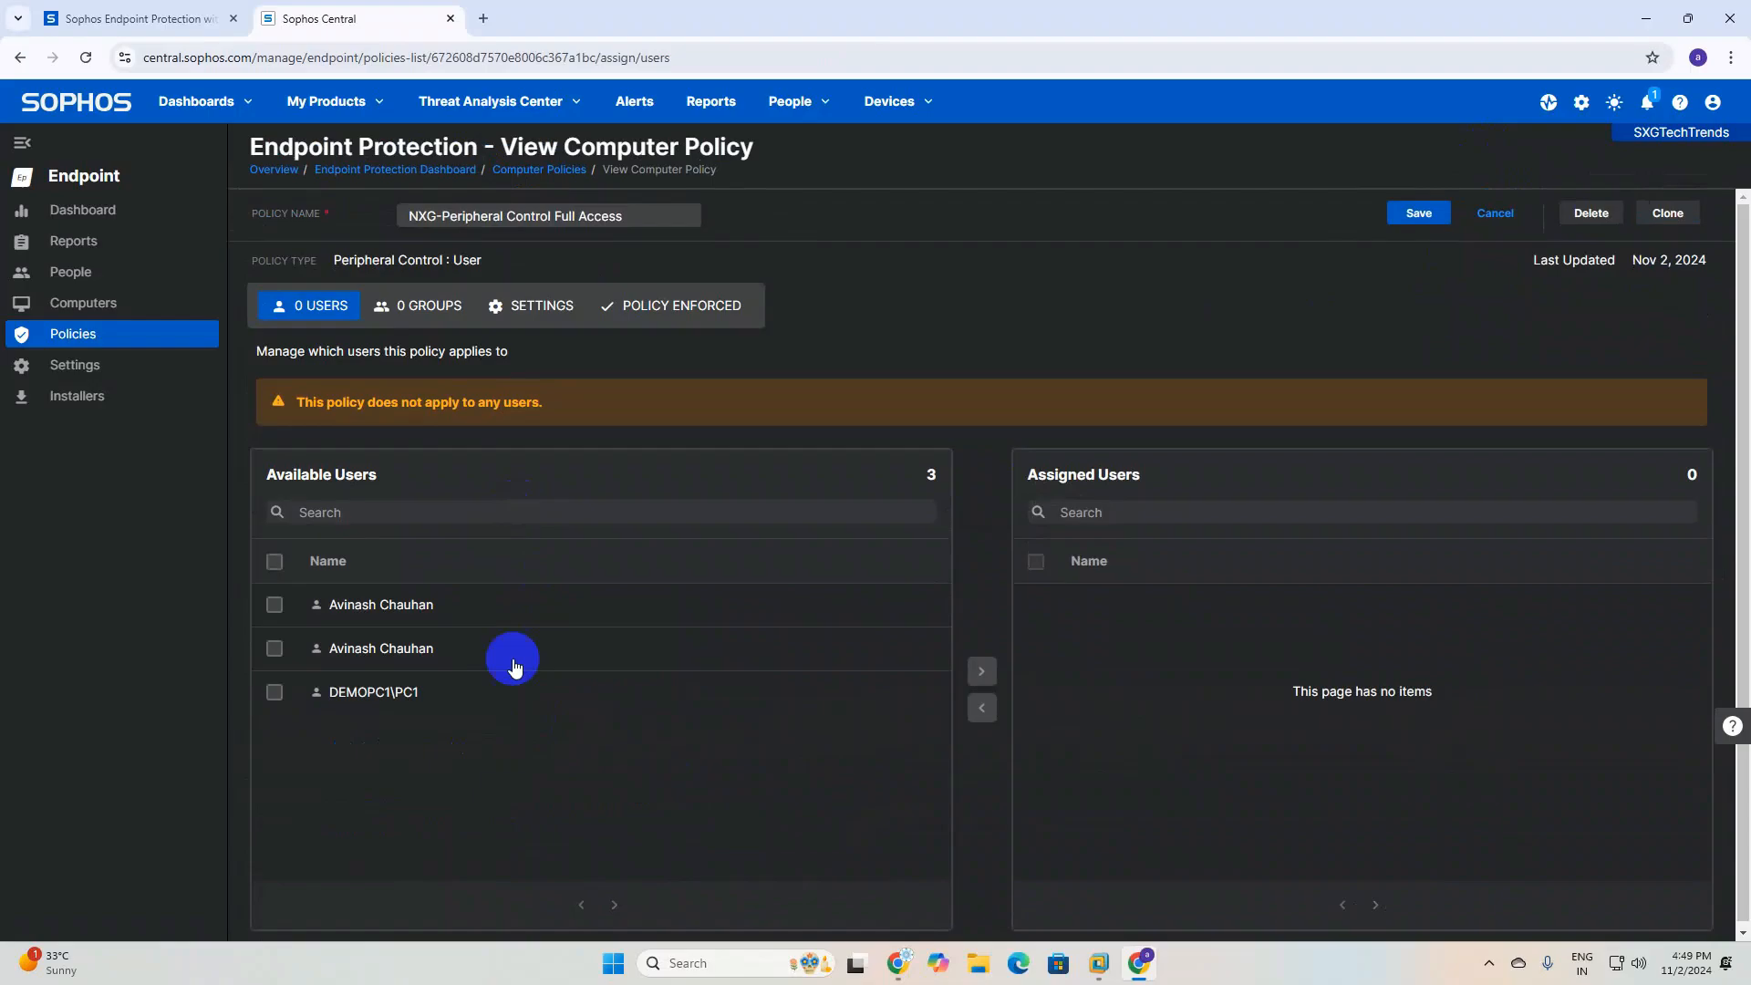
click(274, 691)
click(982, 671)
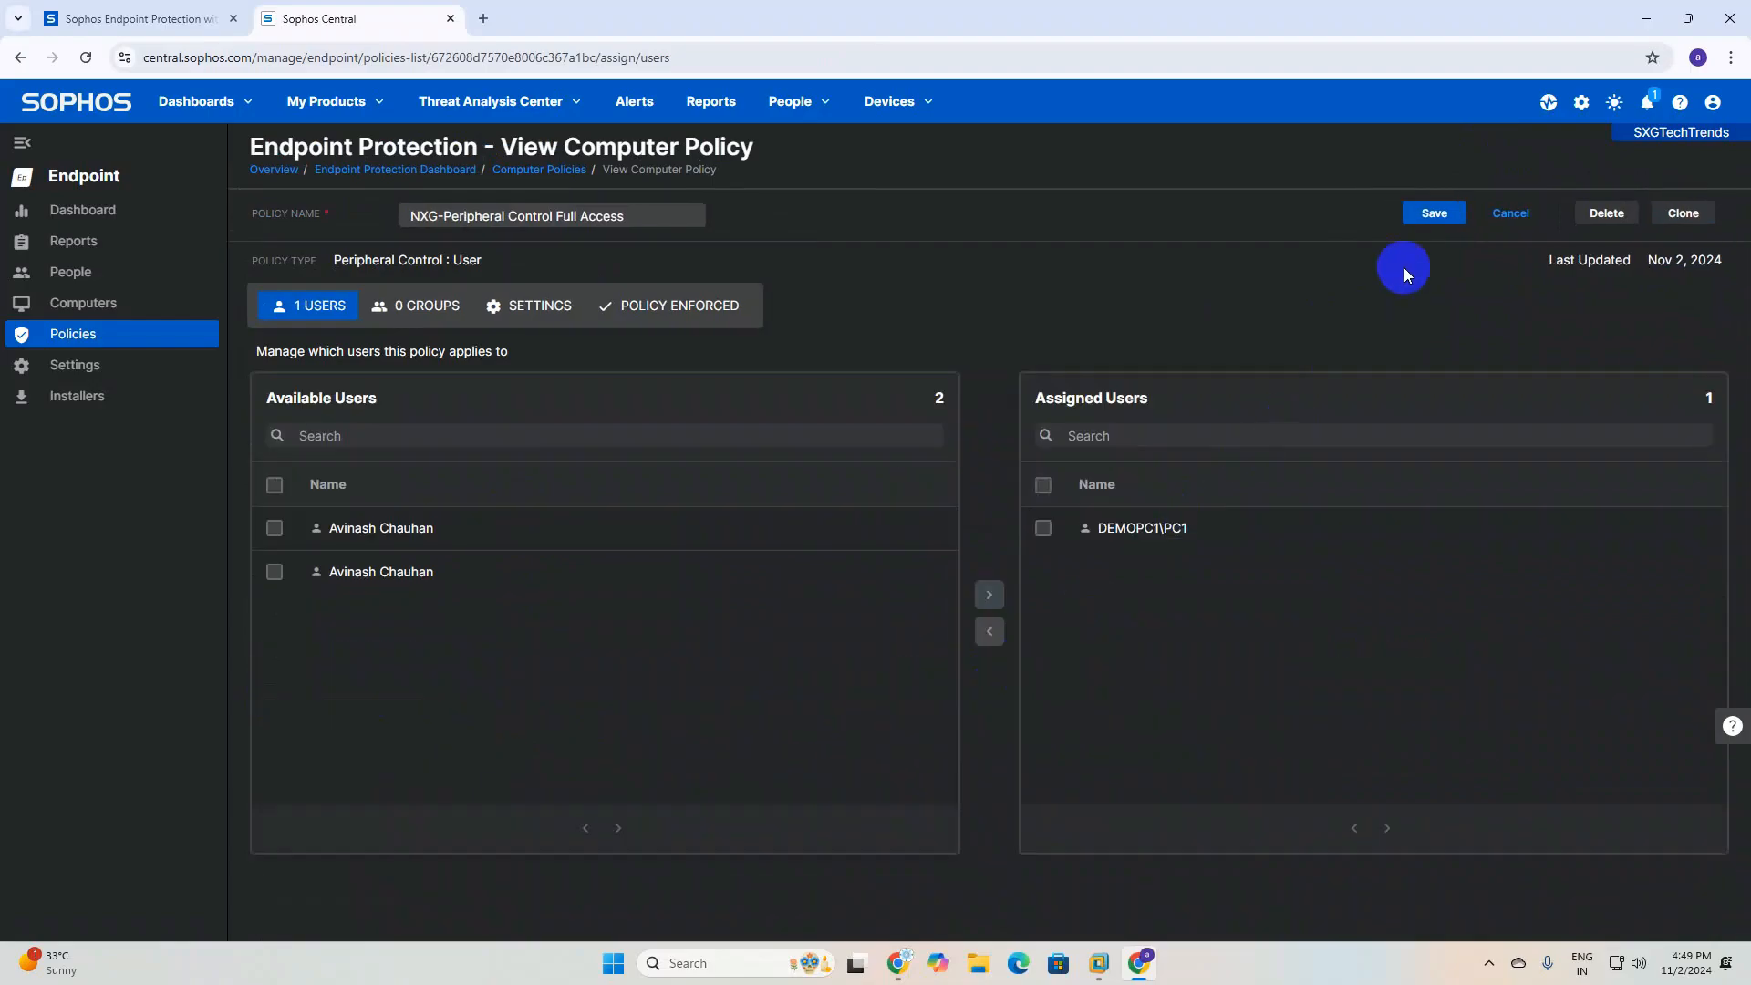
click(1428, 215)
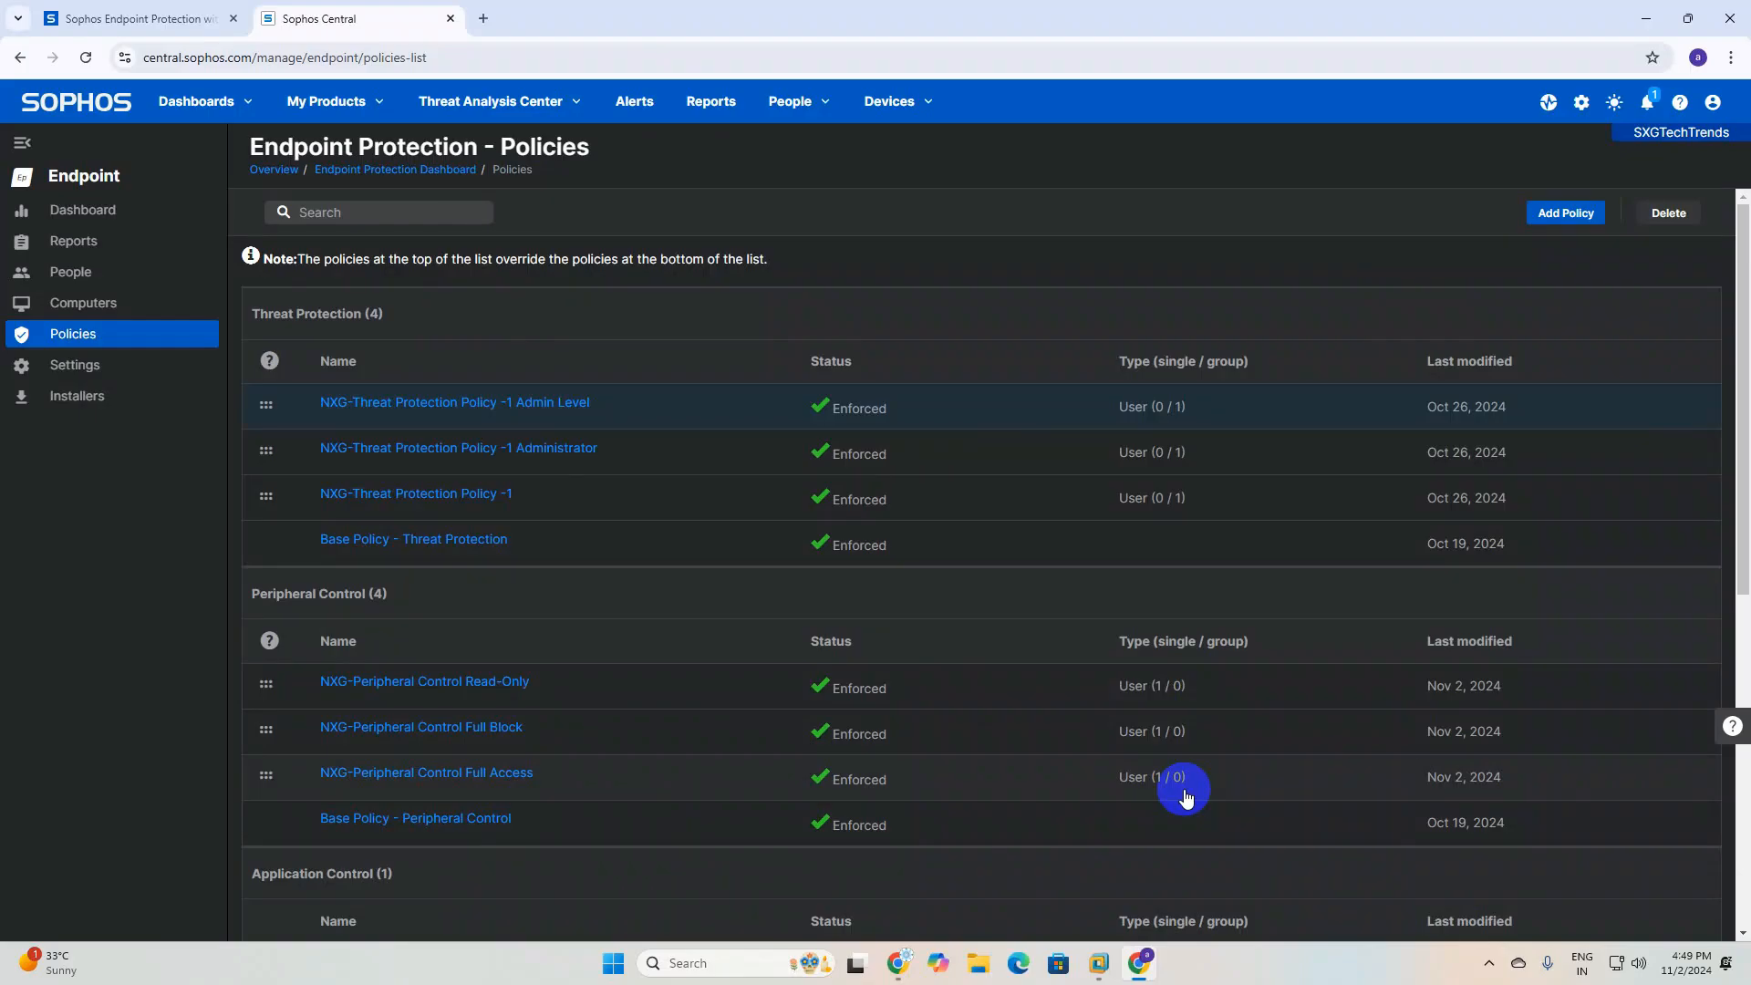
click(899, 967)
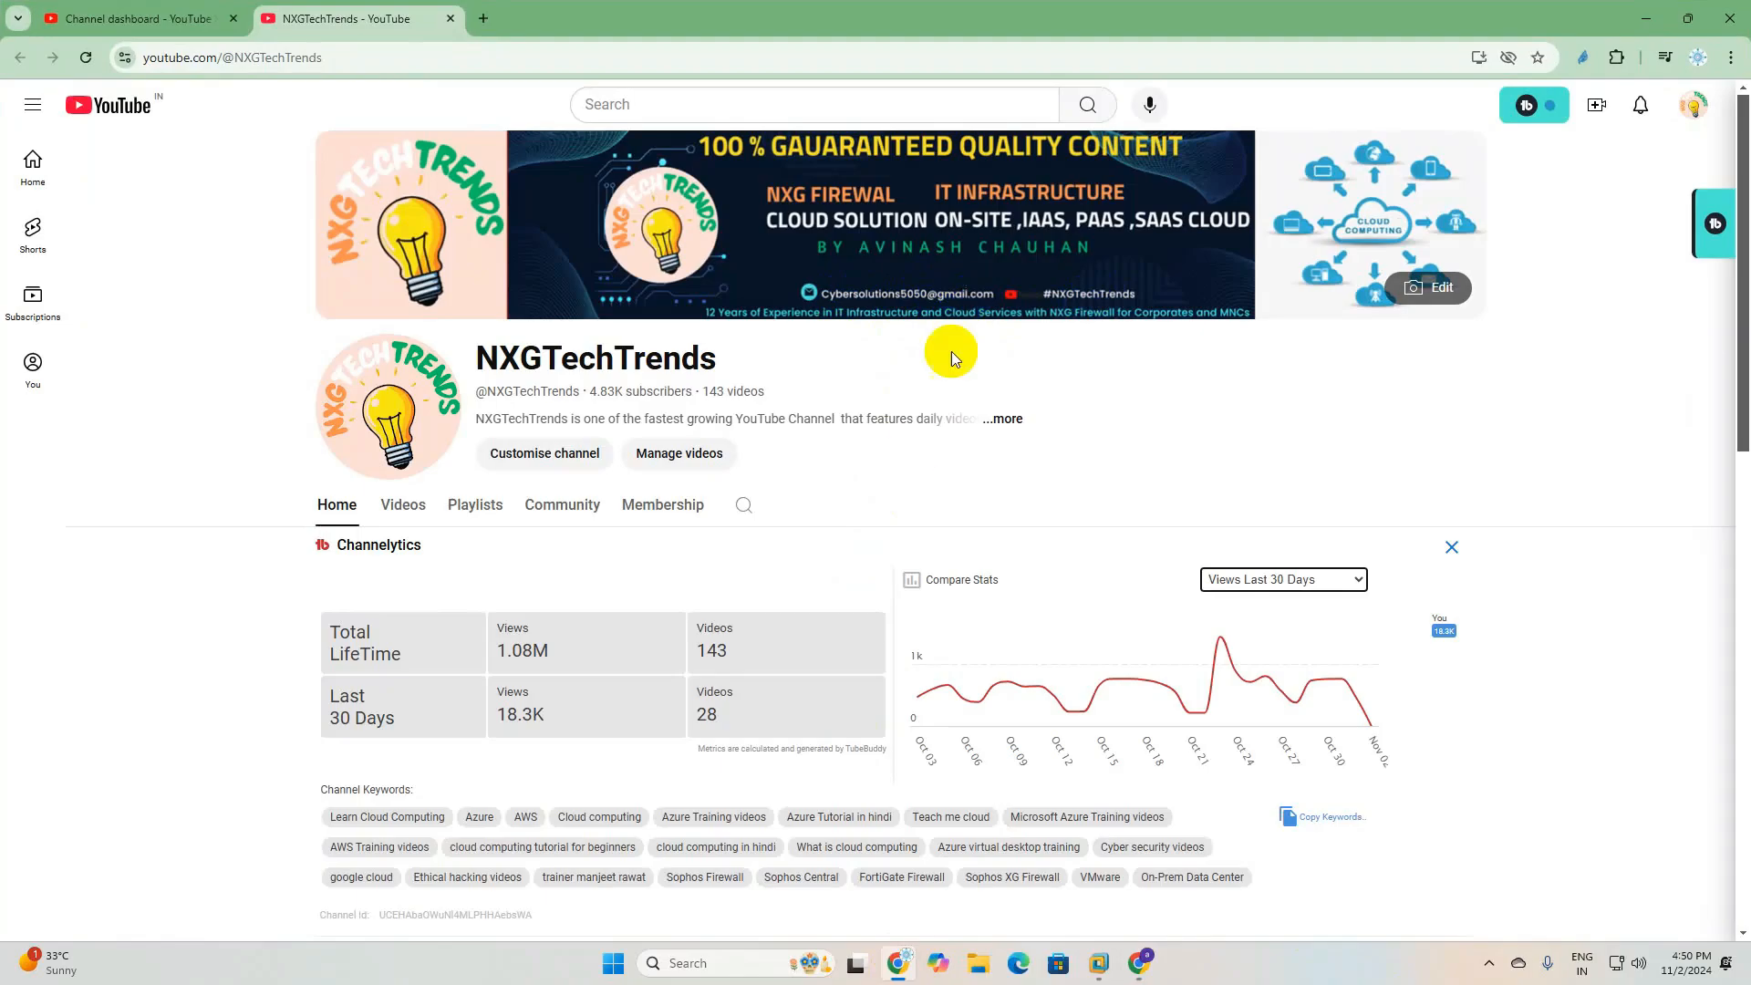
click(1644, 16)
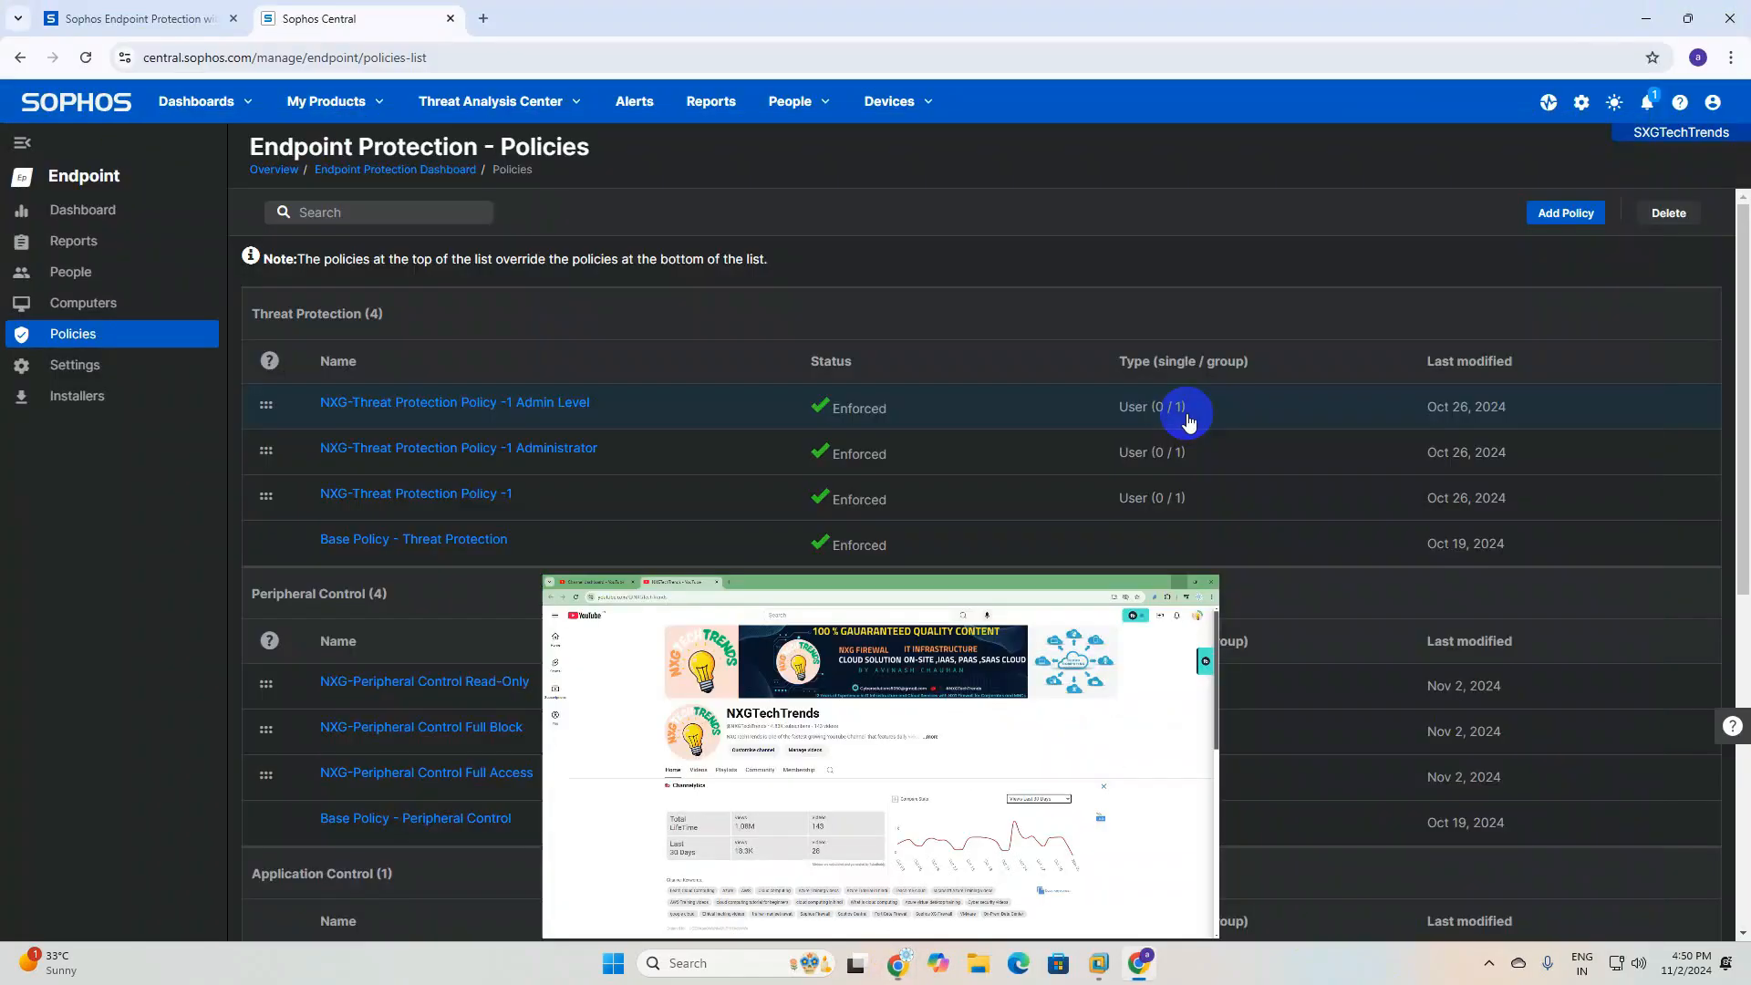